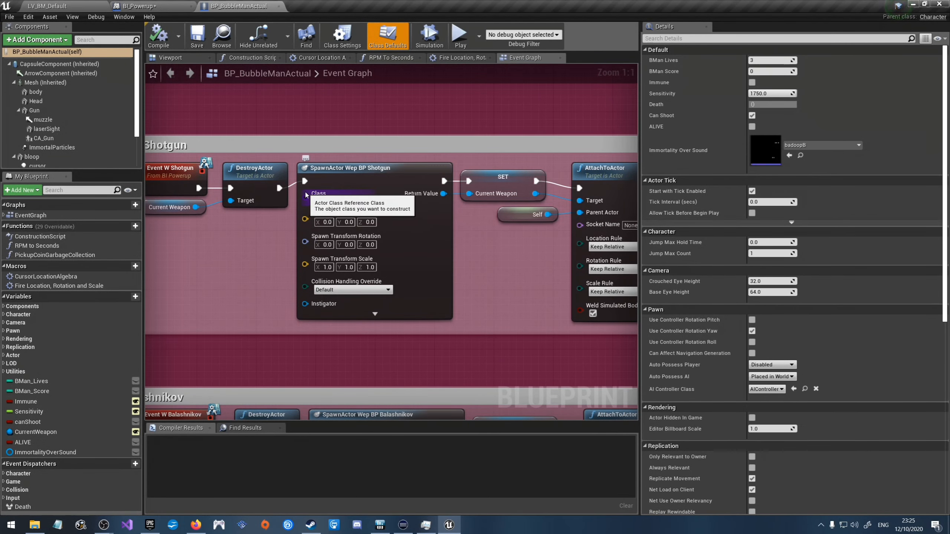
Step: In the BI_Powerup interface, change the NewParam input of W_Prototype_WepPU_universal to an Actor class reference
{"action": "left_click", "coordinate": [139, 6]}
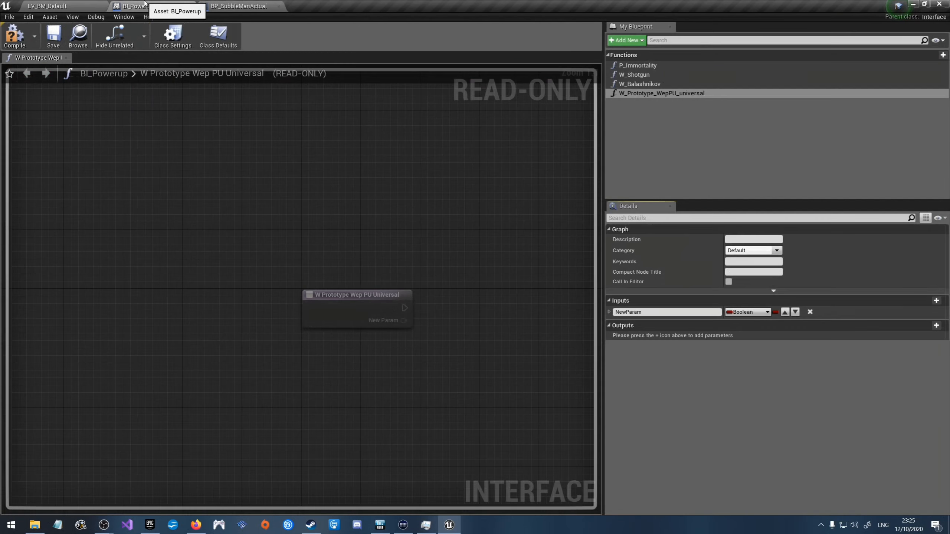
{"action": "left_click", "coordinate": [732, 312]}
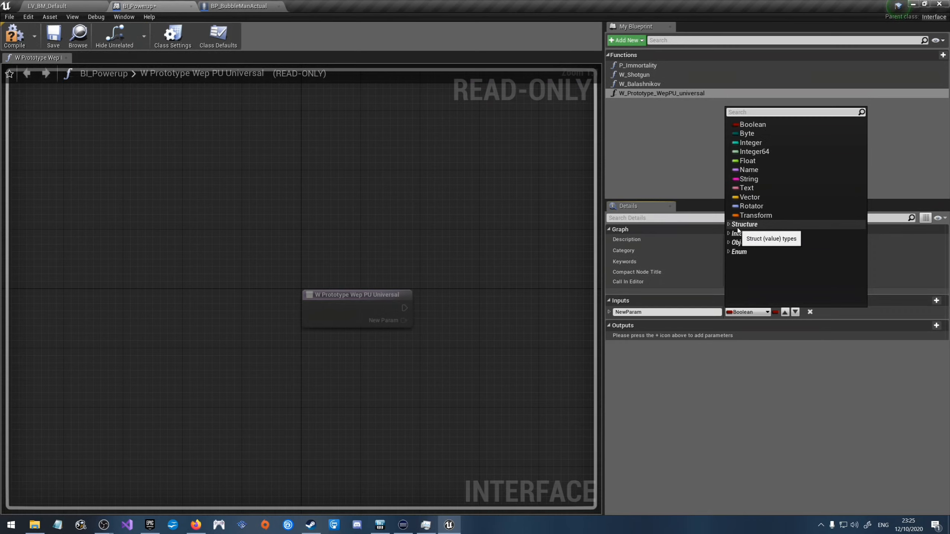
{"action": "type", "text": "acto"}
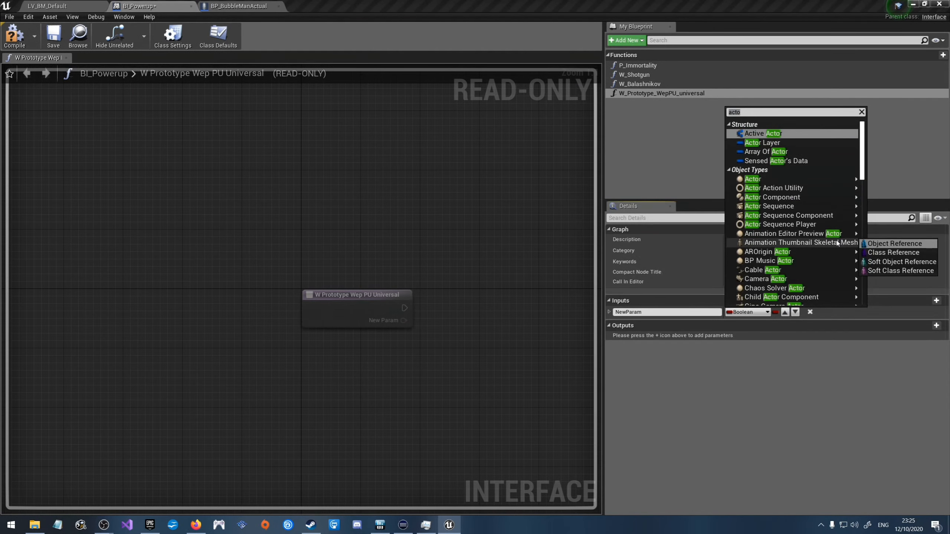
{"action": "mouse_move", "coordinate": [795, 207]}
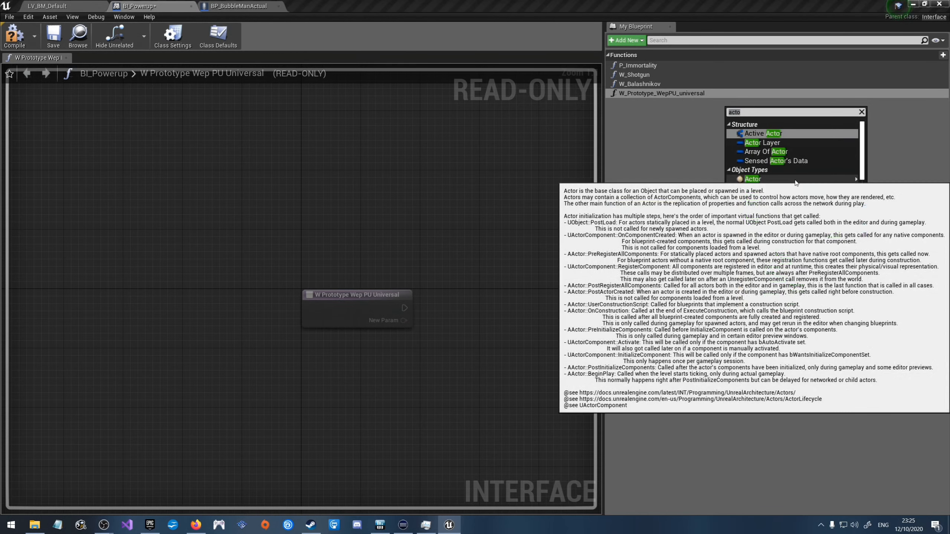
{"action": "mouse_move", "coordinate": [823, 180]}
{"action": "left_click", "coordinate": [890, 188]}
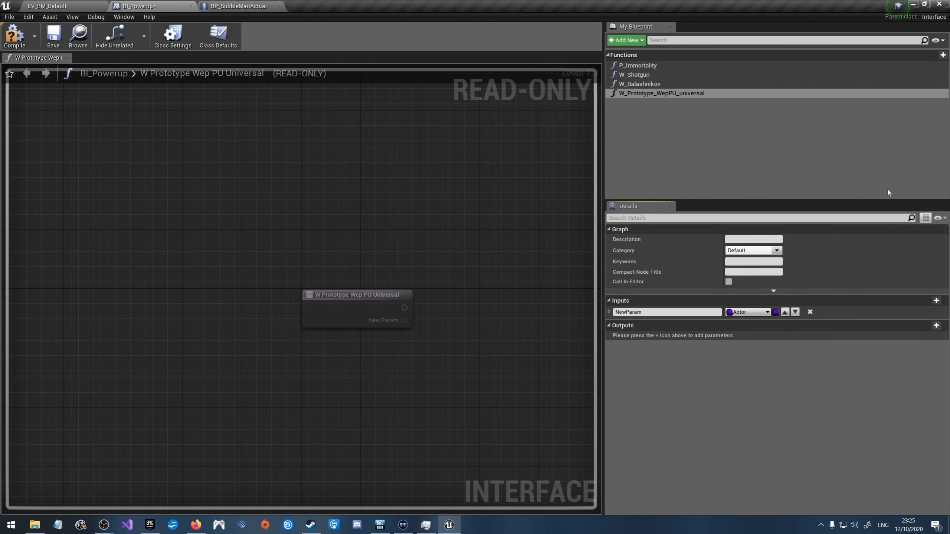
Step: Rename the function's NewParam input as WeaponType and compile the interface
{"action": "double_click", "coordinate": [638, 312]}
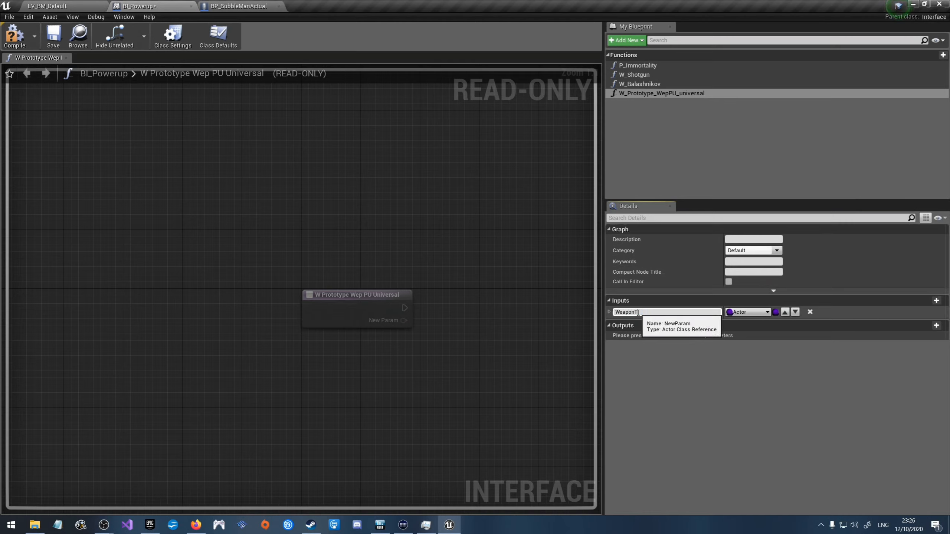
{"action": "key", "text": "Return"}
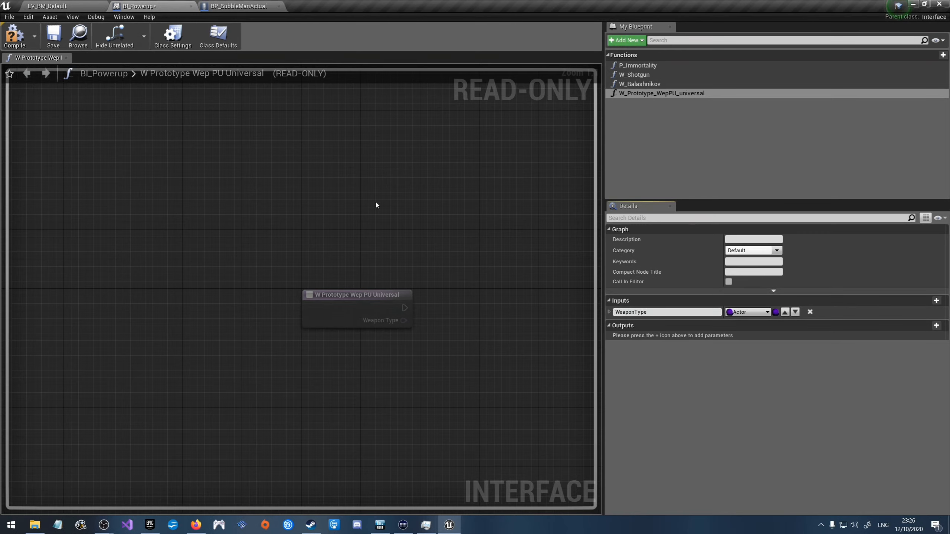
{"action": "left_click", "coordinate": [14, 34]}
{"action": "right_click_drag", "start_coordinate": [453, 265], "coordinate": [314, 234]}
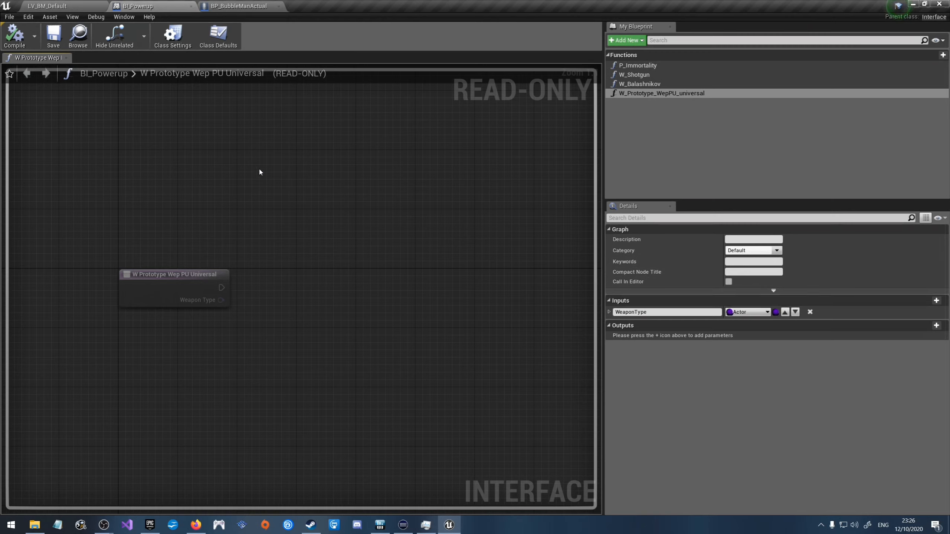
Step: Close the BI_Powerup and BP_BubbleManActual editors
{"action": "middle_click", "coordinate": [147, 6]}
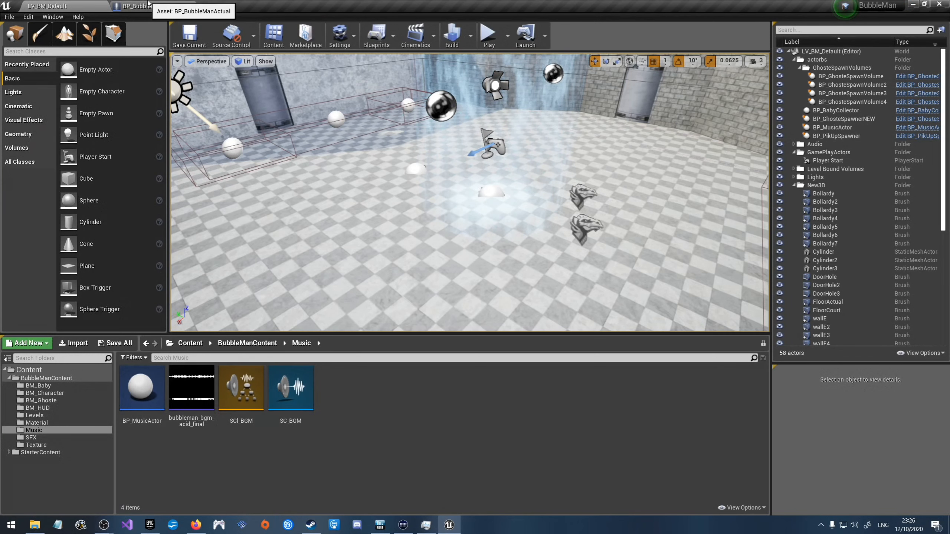
{"action": "left_click", "coordinate": [148, 6]}
{"action": "middle_click", "coordinate": [148, 5]}
{"action": "right_click_drag", "start_coordinate": [424, 219], "coordinate": [424, 218]}
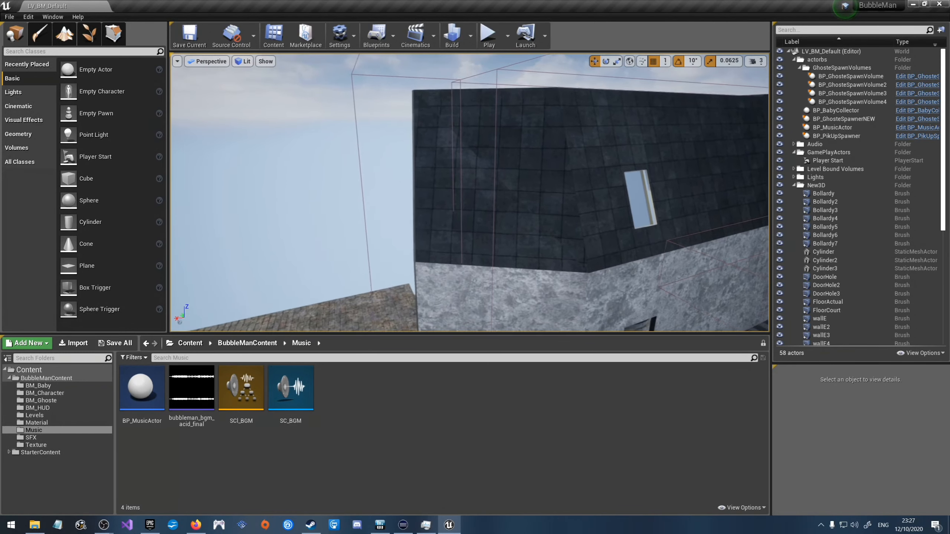
{"action": "key", "text": "w"}
{"action": "right_click_drag", "start_coordinate": [469, 192], "coordinate": [444, 204]}
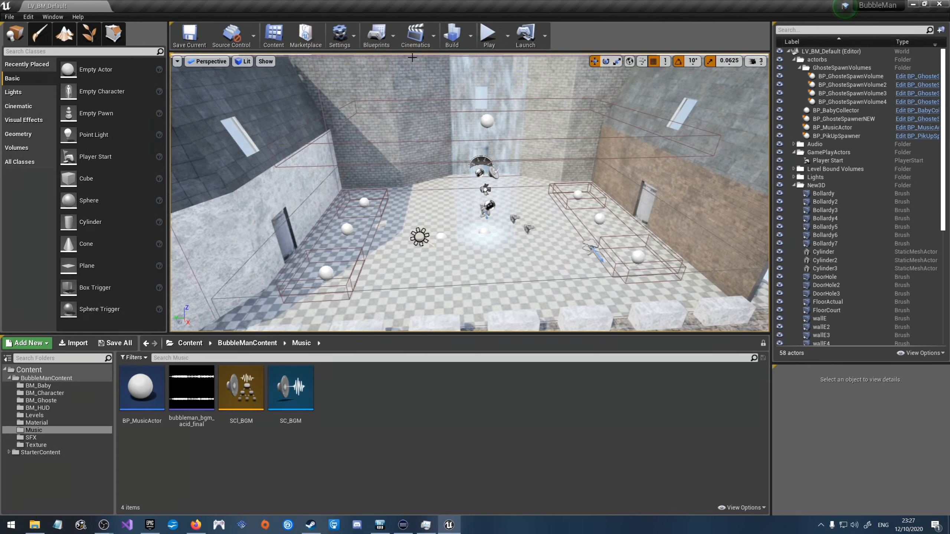
Step: Open the PU_1Up blueprint from the BubbleManContent/BM_Character folder and show its 3D preview
{"action": "left_click", "coordinate": [252, 349]}
{"action": "left_click", "coordinate": [185, 389]}
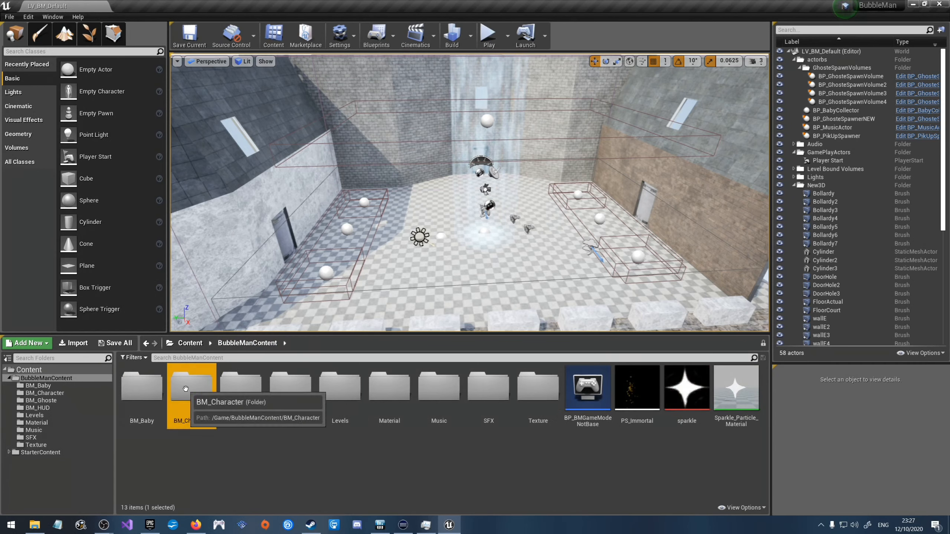
{"action": "double_click", "coordinate": [186, 389]}
{"action": "scroll", "coordinate": [507, 451], "scroll_direction": "down", "scroll_amount": 2}
{"action": "scroll", "coordinate": [664, 441], "scroll_direction": "up", "scroll_amount": 2}
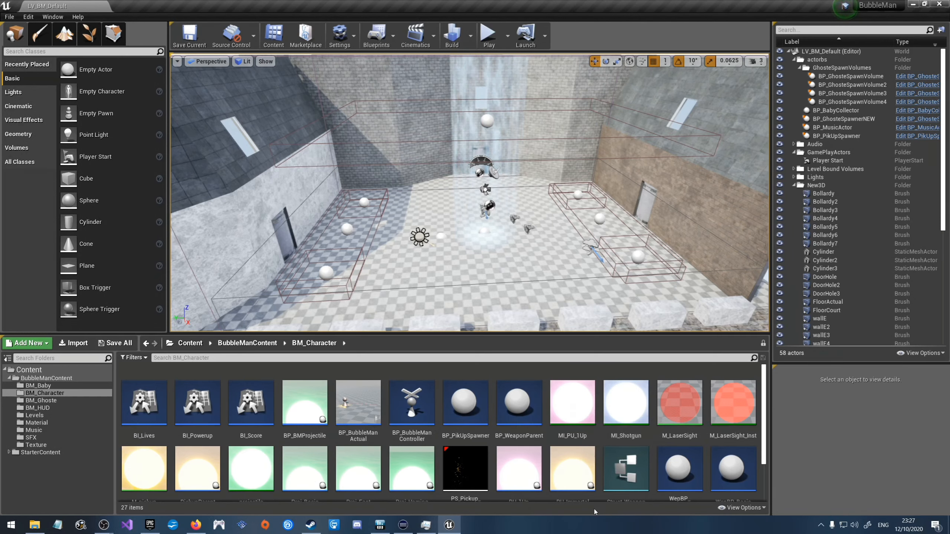
{"action": "scroll", "coordinate": [598, 415], "scroll_direction": "down", "scroll_amount": 2}
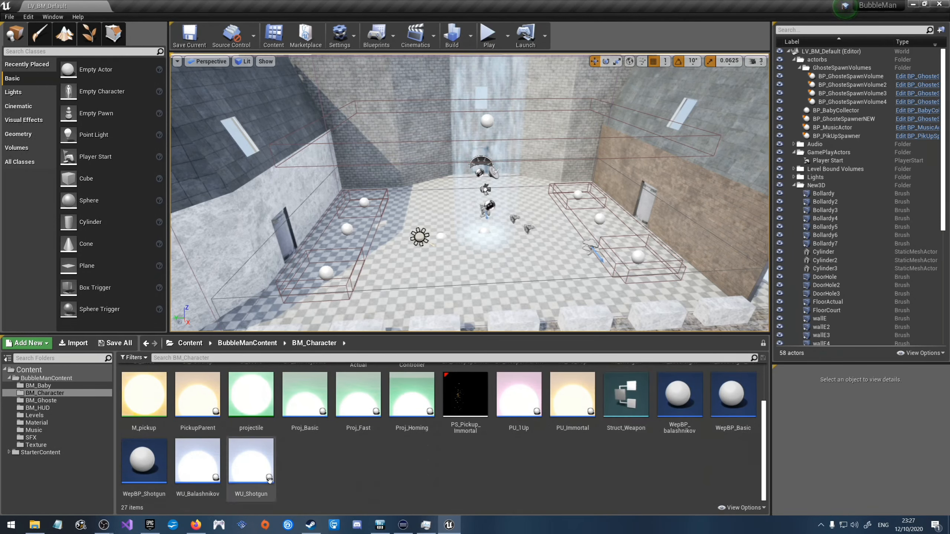
{"action": "scroll", "coordinate": [459, 462], "scroll_direction": "up", "scroll_amount": 1}
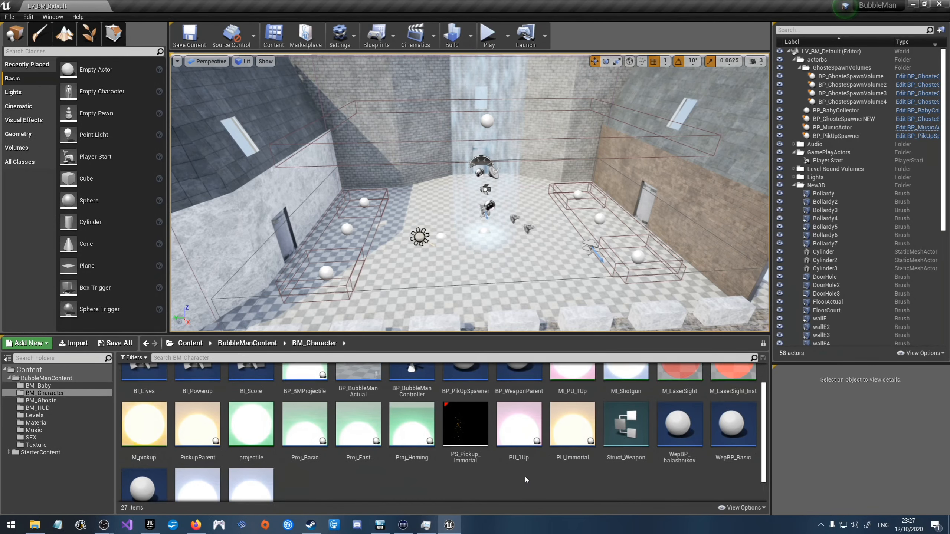
{"action": "scroll", "coordinate": [459, 463], "scroll_direction": "down", "scroll_amount": 1}
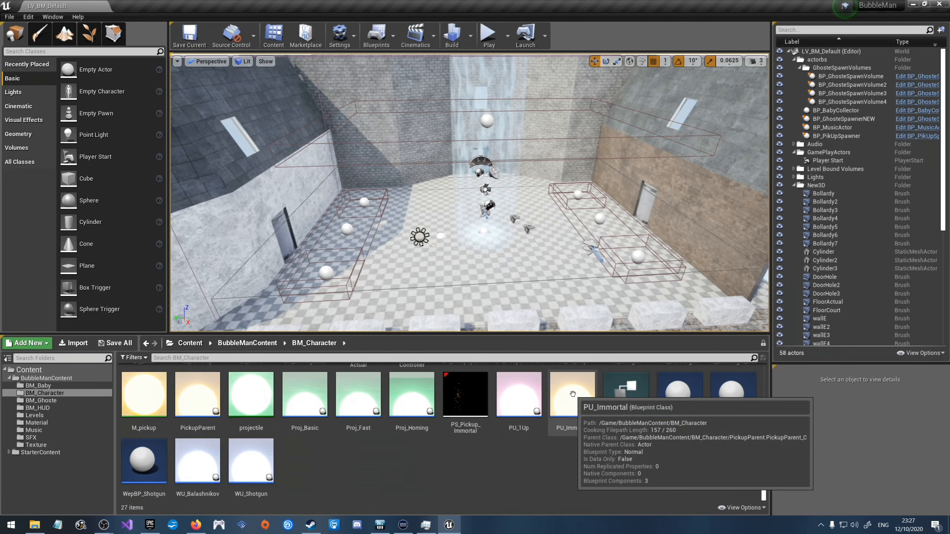
{"action": "scroll", "coordinate": [521, 472], "scroll_direction": "up", "scroll_amount": 1}
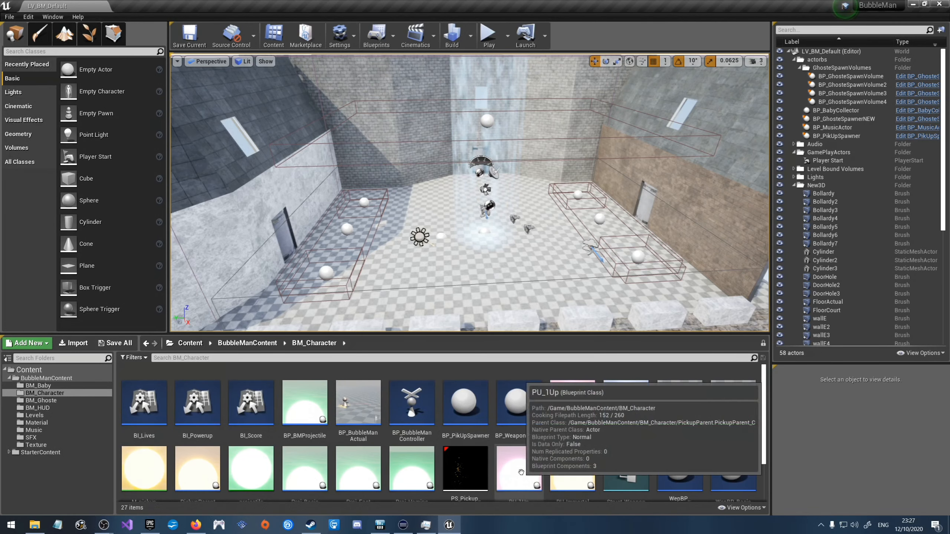
{"action": "double_click", "coordinate": [520, 472]}
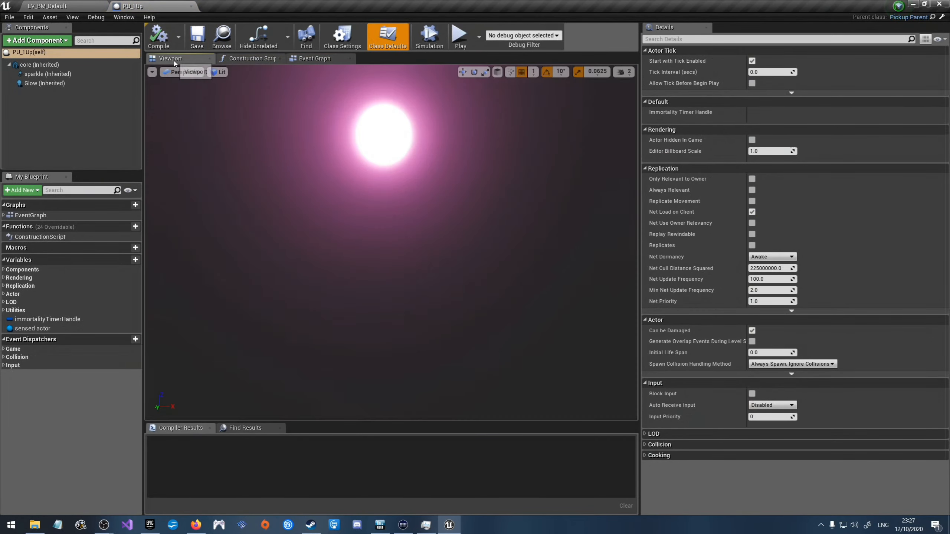
{"action": "mouse_move", "coordinate": [414, 238]}
{"action": "right_mouse_down"}
{"action": "mouse_move", "coordinate": [413, 269]}
{"action": "mouse_move", "coordinate": [402, 210]}
{"action": "mouse_move", "coordinate": [411, 232]}
{"action": "right_mouse_up"}
{"action": "key", "text": "w"}
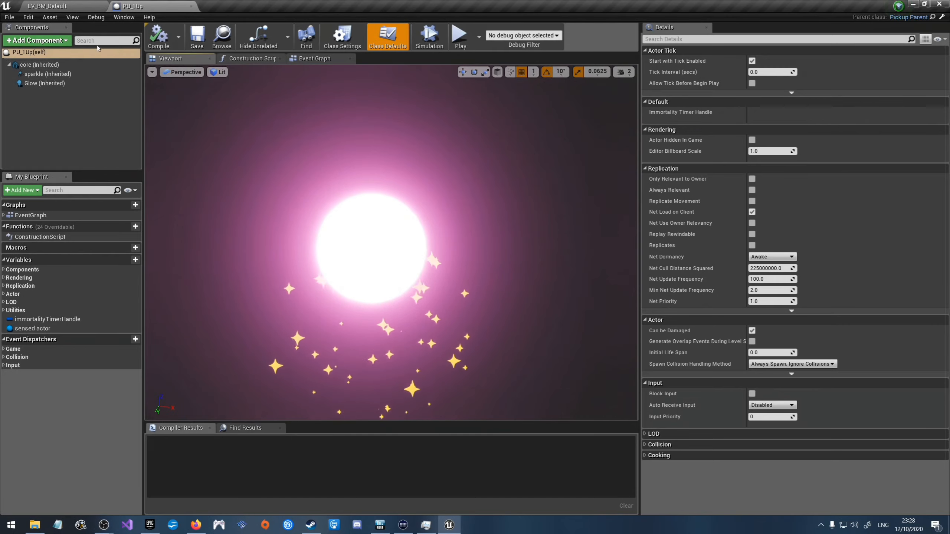
Step: Open the BP_BMCoine blueprint from the BubbleManContent/BM_Ghoste folder and show its 3D preview
{"action": "left_click", "coordinate": [58, 4]}
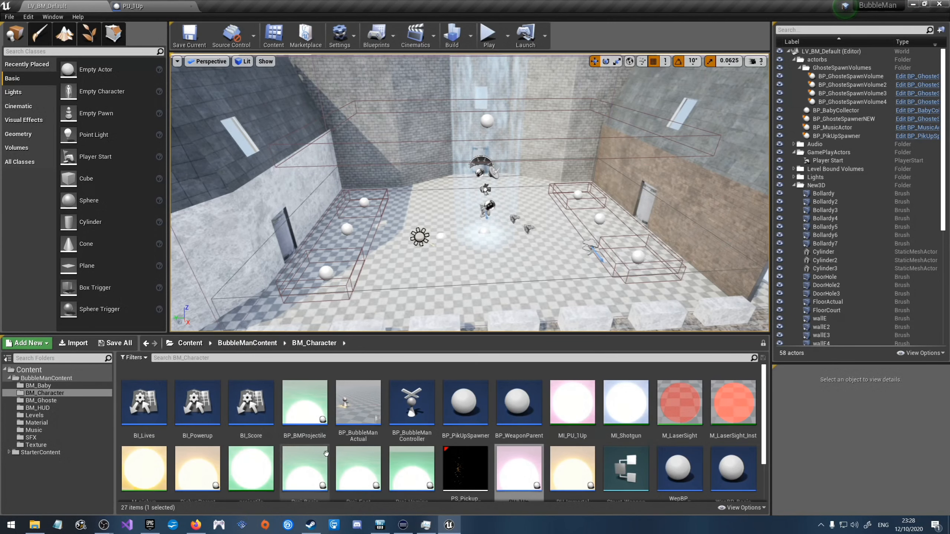
{"action": "scroll", "coordinate": [523, 422], "scroll_direction": "down", "scroll_amount": 3}
{"action": "scroll", "coordinate": [564, 428], "scroll_direction": "up", "scroll_amount": 3}
{"action": "left_click", "coordinate": [251, 343]}
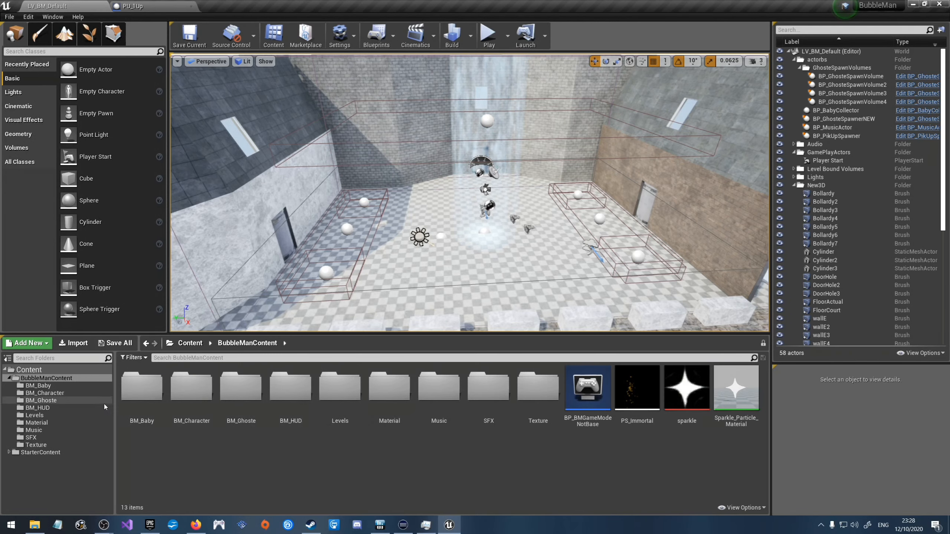
{"action": "double_click", "coordinate": [237, 410]}
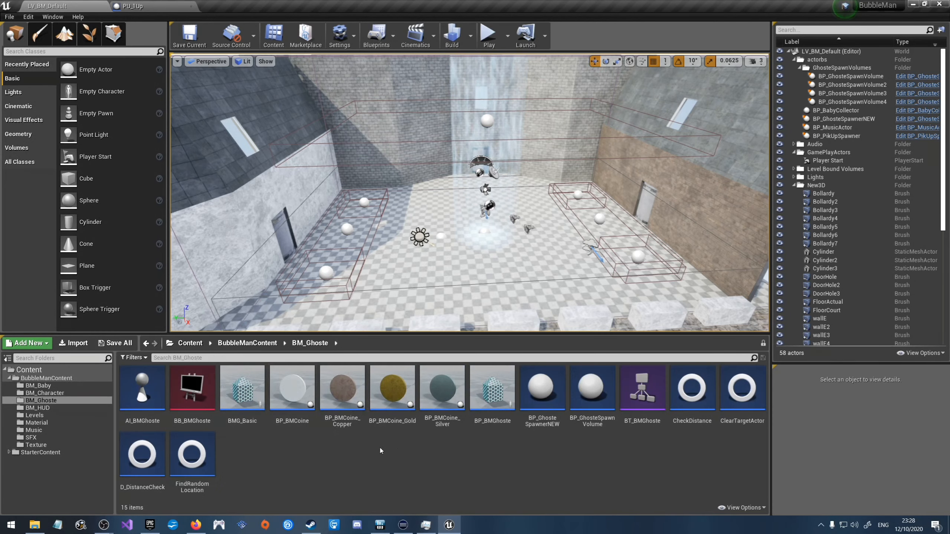
{"action": "double_click", "coordinate": [290, 390]}
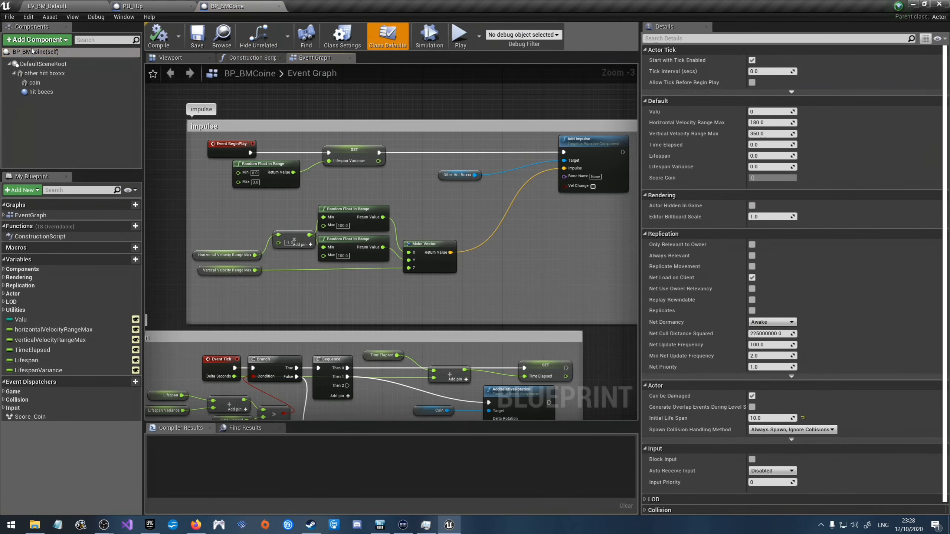
{"action": "left_click", "coordinate": [32, 52]}
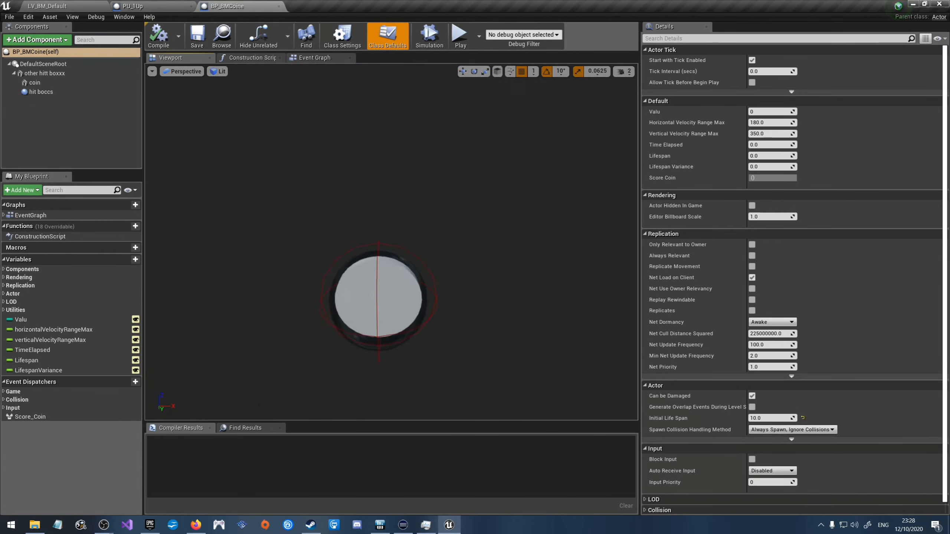
{"action": "right_click_drag", "start_coordinate": [391, 241], "coordinate": [369, 241]}
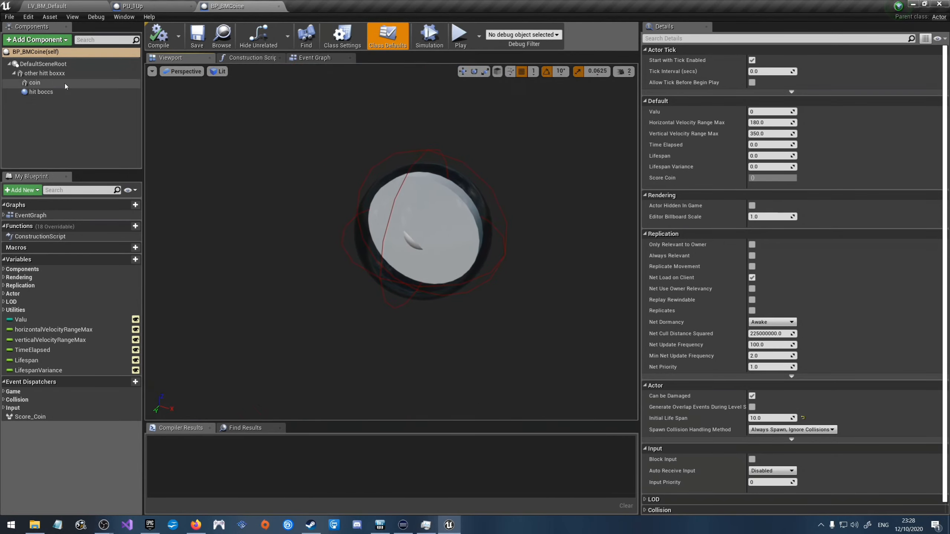
Step: Examine the settings of BP_BMCoine's other hitt boxxx, hit boccs and coin components
{"action": "left_click", "coordinate": [51, 73]}
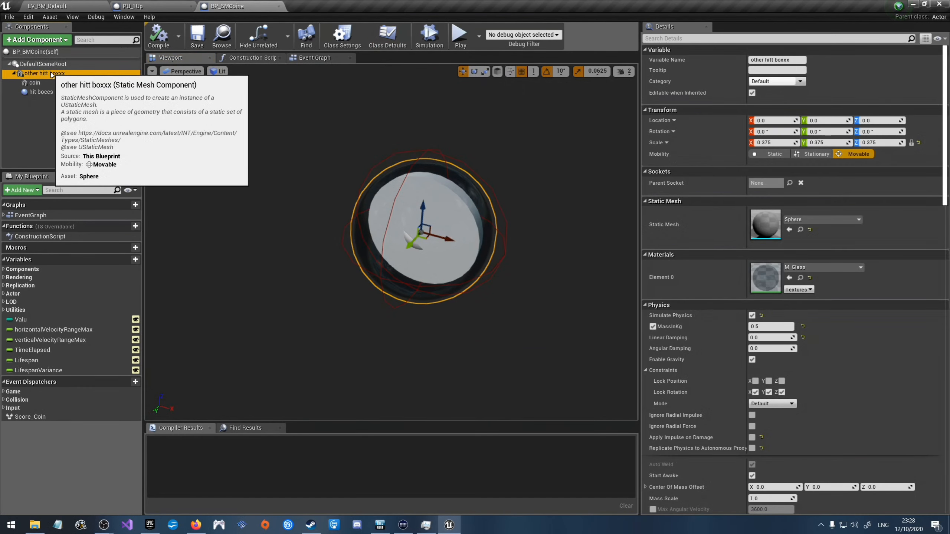
{"action": "left_click", "coordinate": [41, 92]}
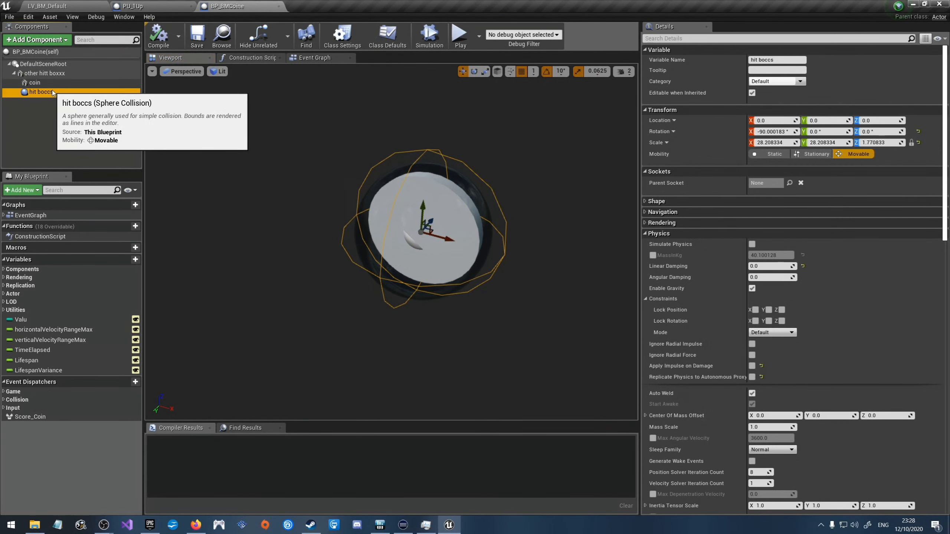
{"action": "left_click", "coordinate": [54, 83]}
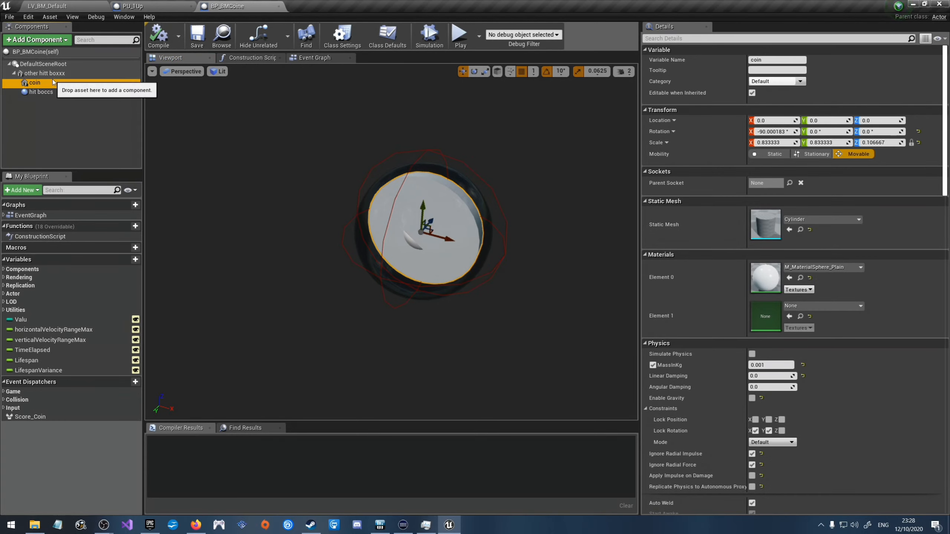
{"action": "left_click", "coordinate": [77, 75]}
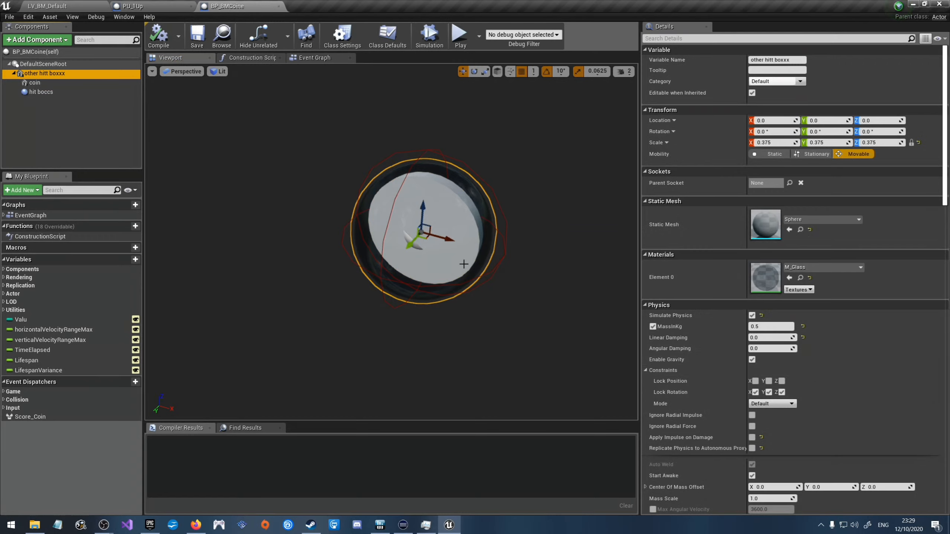
Step: Return to the PU_1Up blueprint and add a Text Render component
{"action": "left_click", "coordinate": [164, 6]}
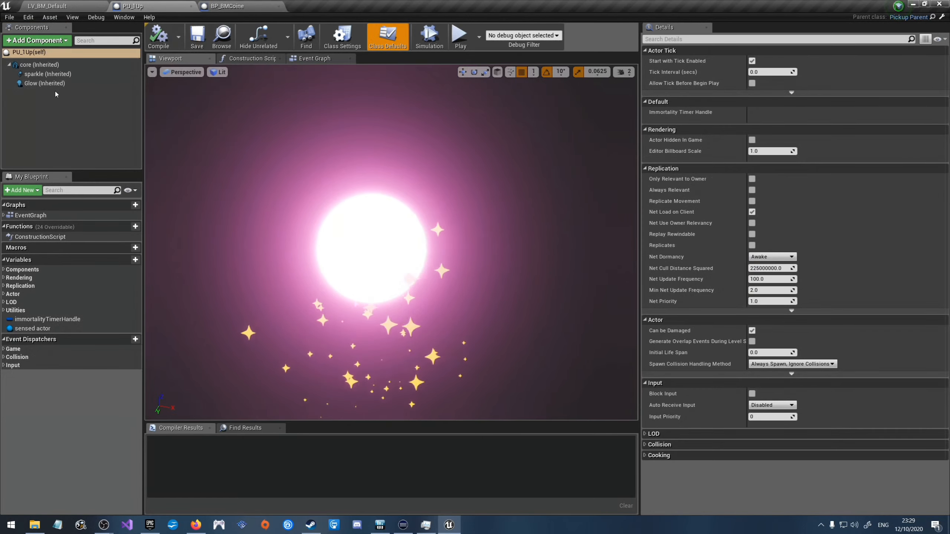
{"action": "left_click", "coordinate": [52, 42]}
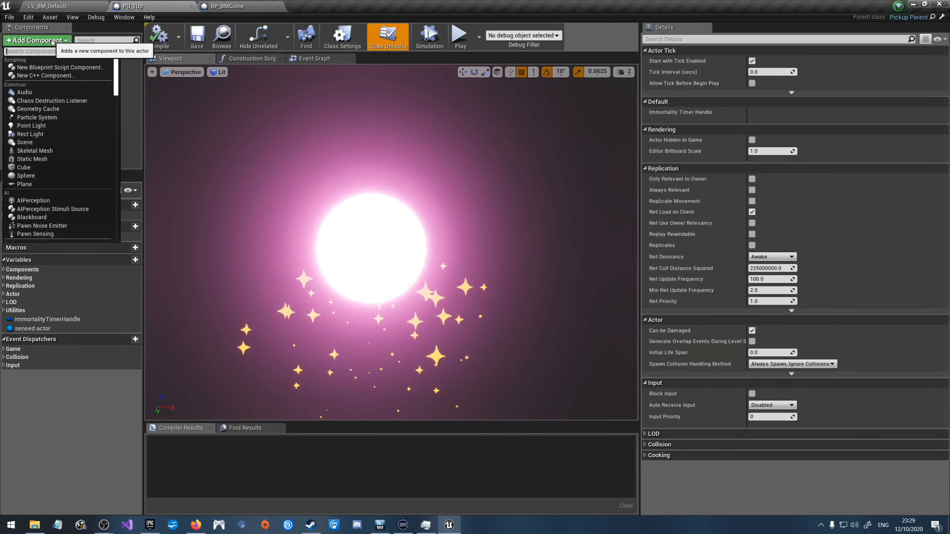
{"action": "type", "text": "te"}
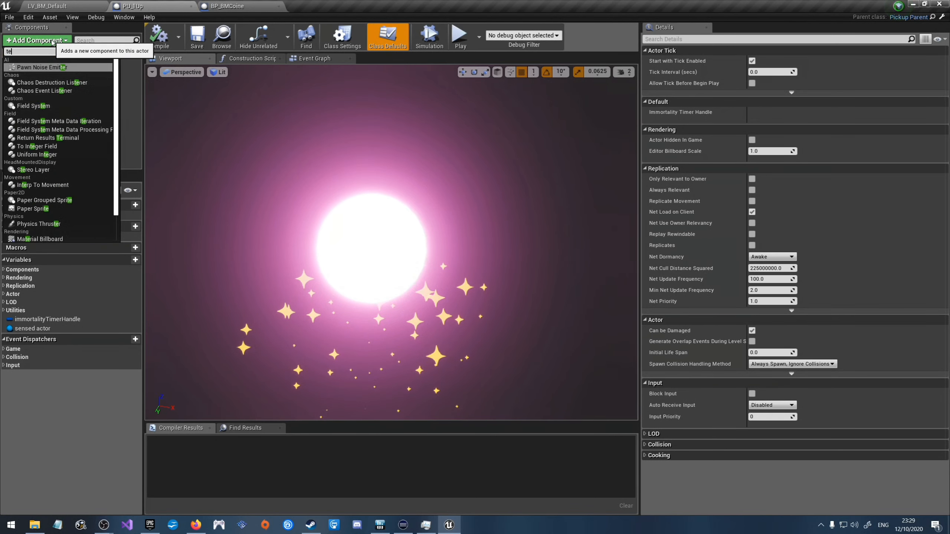
{"action": "type", "text": "xt"}
{"action": "key", "text": "Return"}
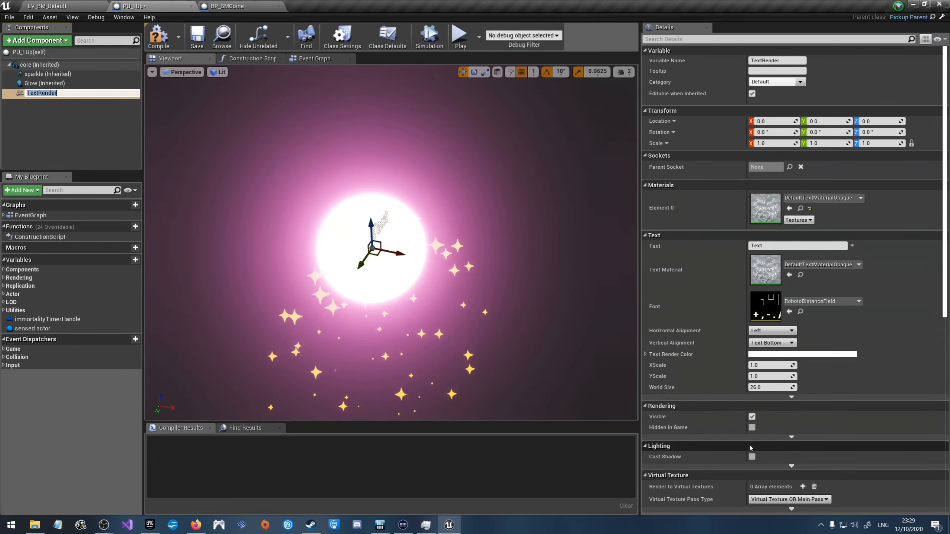
{"action": "scroll", "coordinate": [723, 414], "scroll_direction": "down", "scroll_amount": 5}
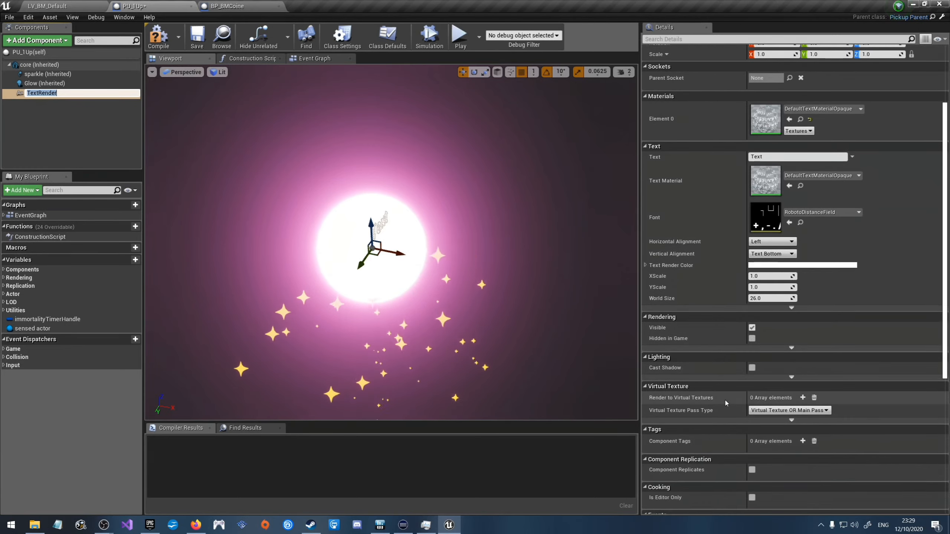
{"action": "scroll", "coordinate": [725, 399], "scroll_direction": "up", "scroll_amount": 5}
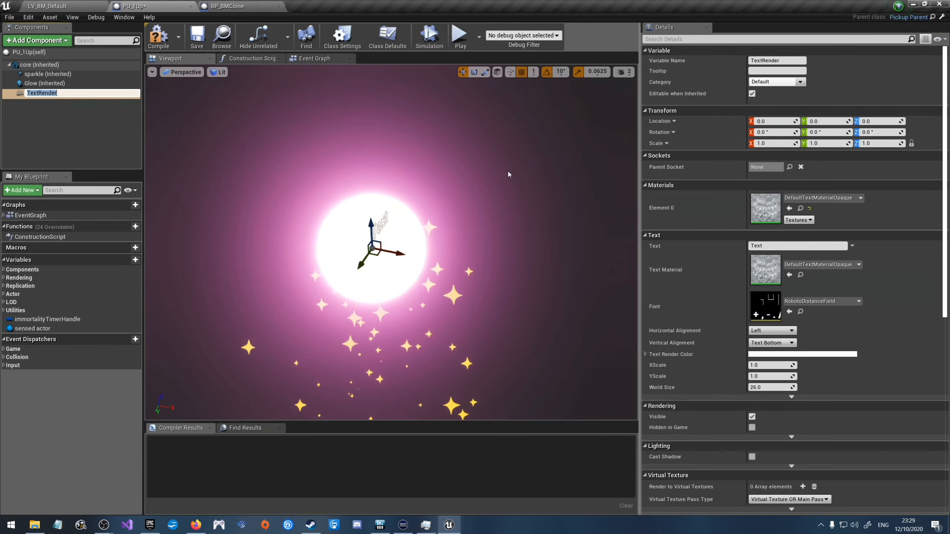
Step: Set the TextRender component's text to "1up" and its font to BM_Font01
{"action": "left_click", "coordinate": [757, 246]}
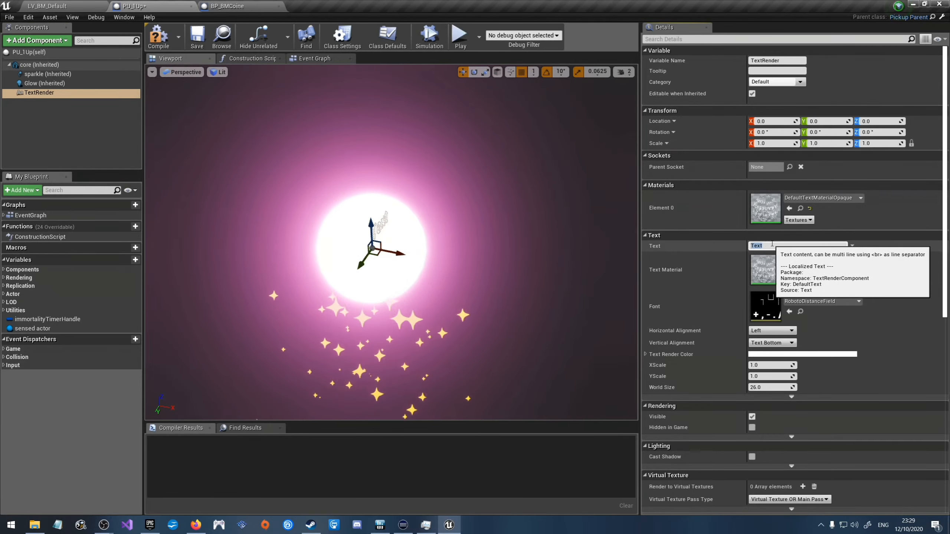
{"action": "type", "text": "1"}
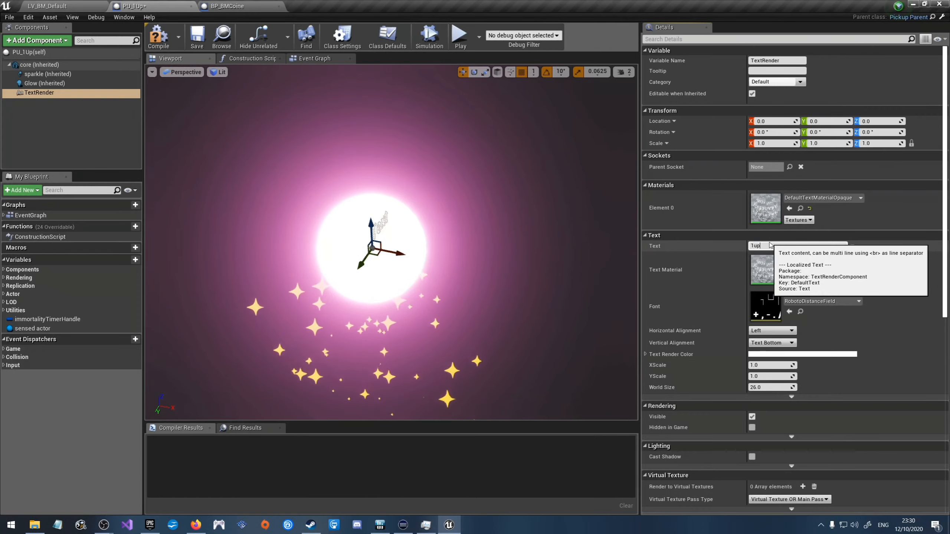
{"action": "type", "text": "up"}
{"action": "key", "text": "Return"}
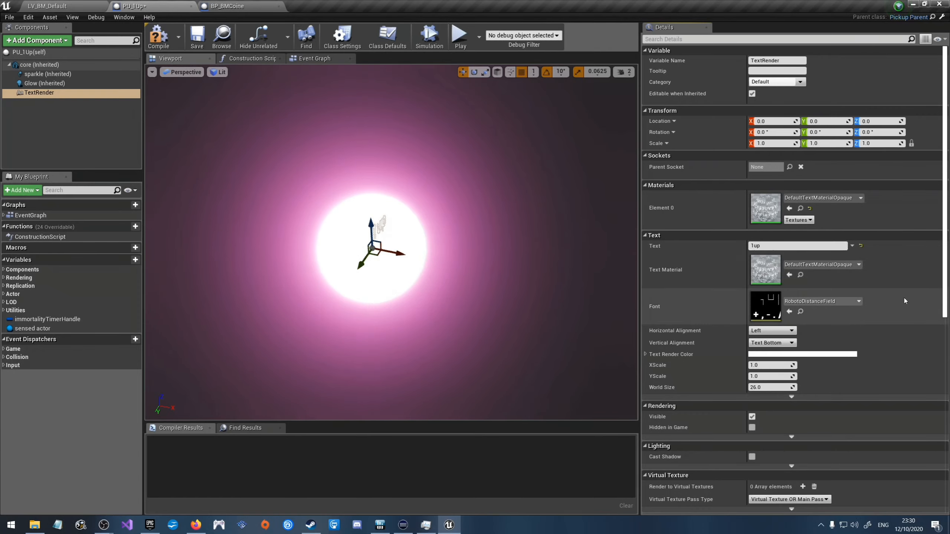
{"action": "left_click", "coordinate": [829, 302]}
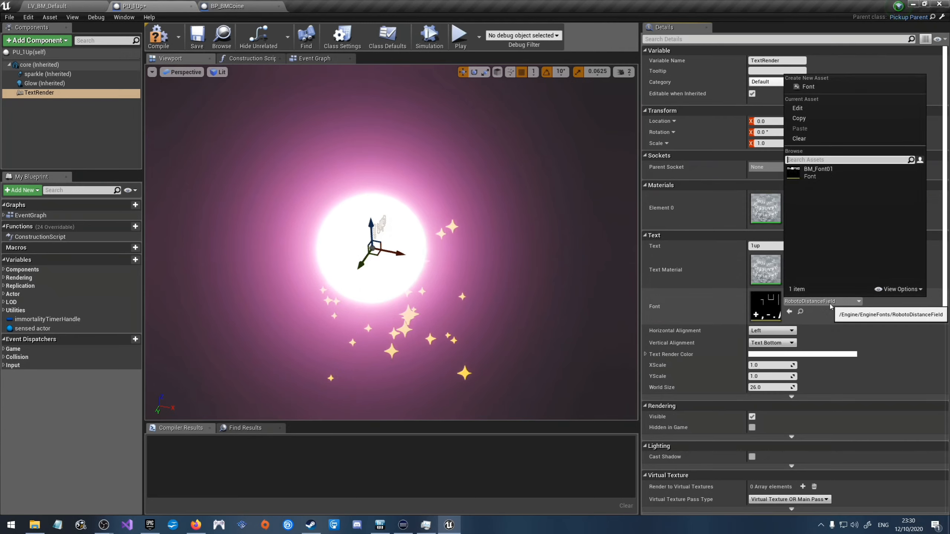
{"action": "left_click", "coordinate": [824, 172]}
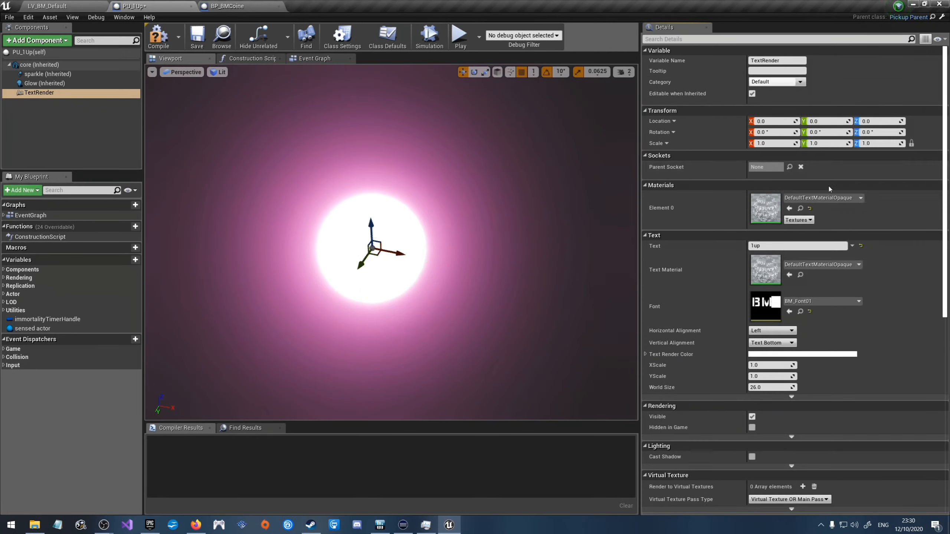
Step: Raise the text component above the glowing sphere to a Z location of about 88
{"action": "right_click_drag", "start_coordinate": [533, 241], "coordinate": [388, 203]}
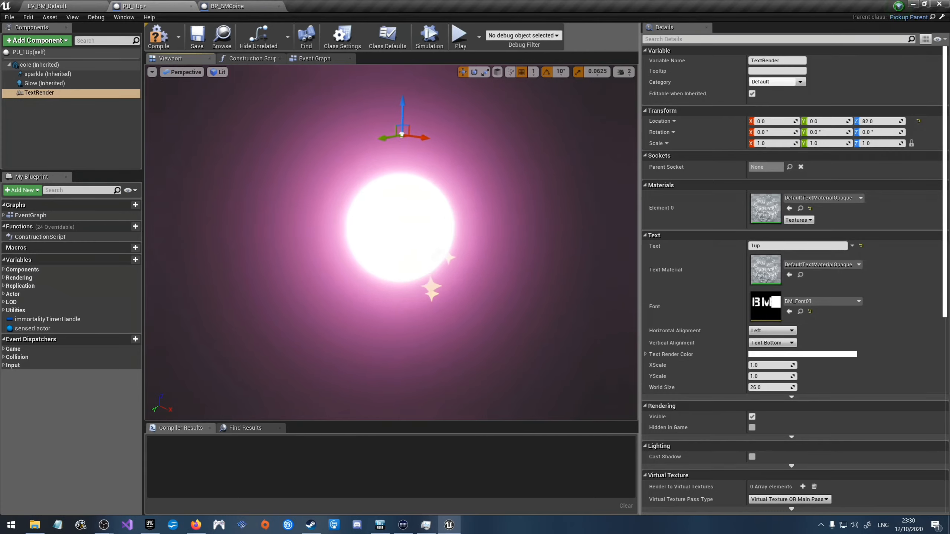
{"action": "right_click_drag", "start_coordinate": [445, 174], "coordinate": [388, 161]}
{"action": "left_click_drag", "start_coordinate": [364, 131], "coordinate": [368, 85]}
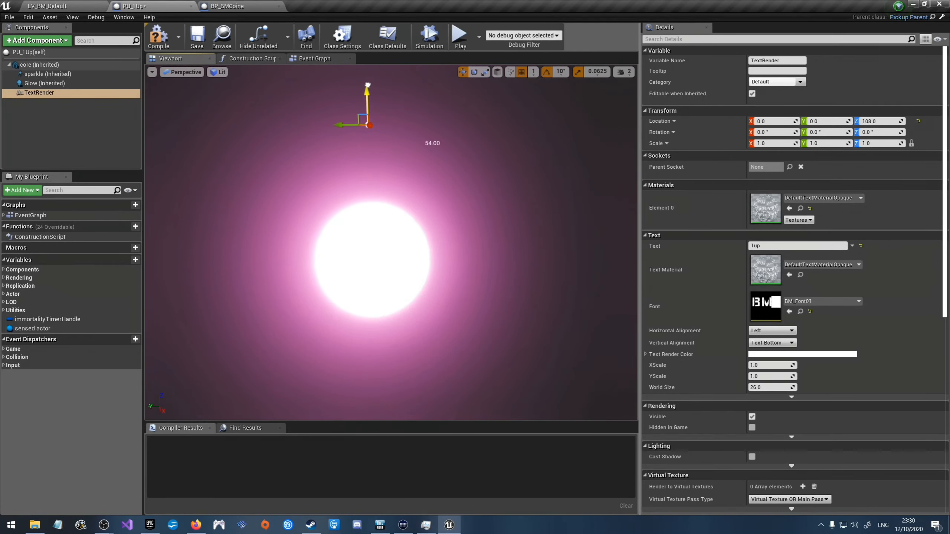
{"action": "left_click_drag", "start_coordinate": [366, 119], "coordinate": [367, 119]}
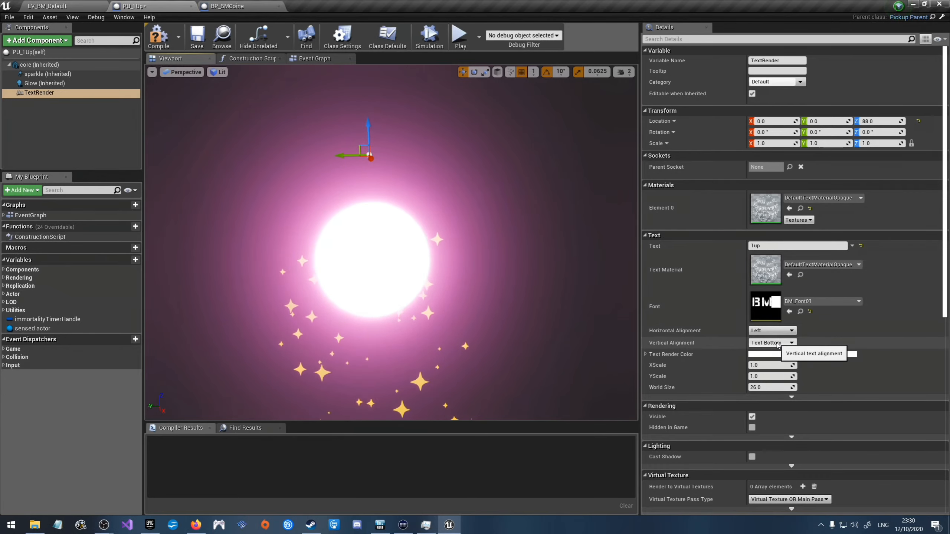
Step: Set the text render color to a pale pink, about hex sRGB FFE3FEFF
{"action": "left_click", "coordinate": [776, 355]}
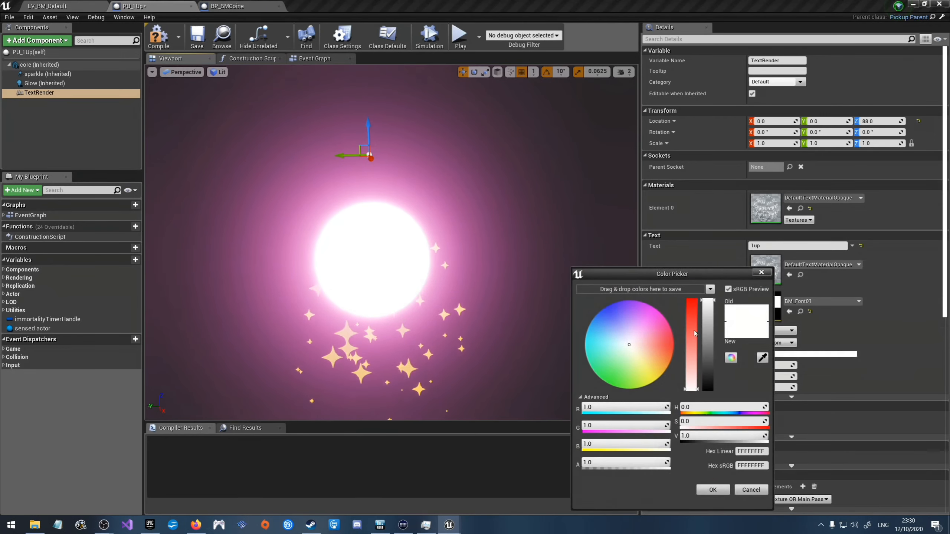
{"action": "left_click_drag", "start_coordinate": [630, 343], "coordinate": [636, 337]}
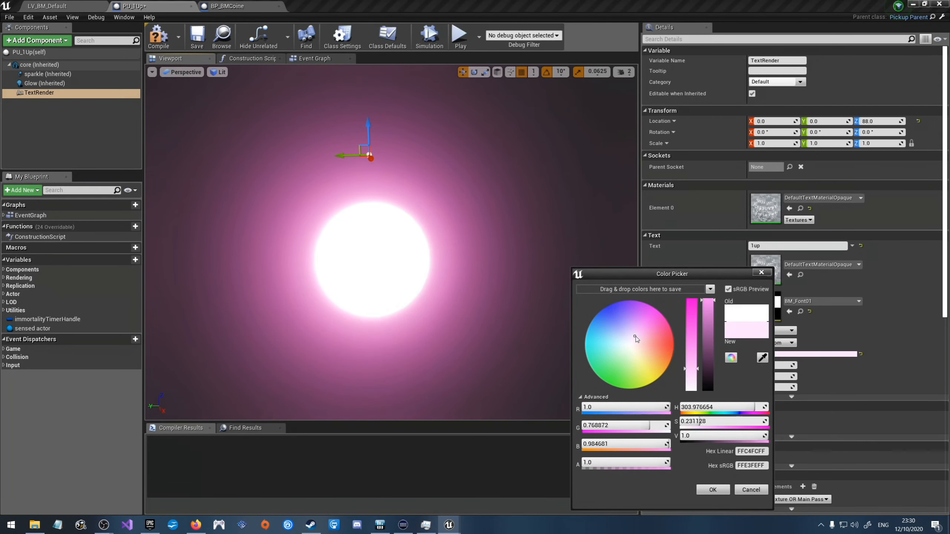
{"action": "left_click", "coordinate": [712, 489]}
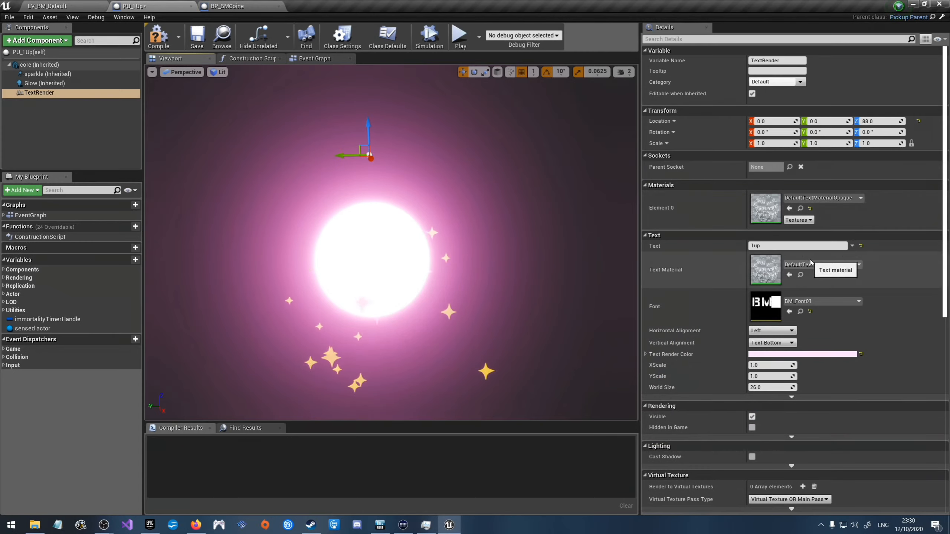
Step: Search the available font assets for the text component with "r"
{"action": "left_click", "coordinate": [835, 302]}
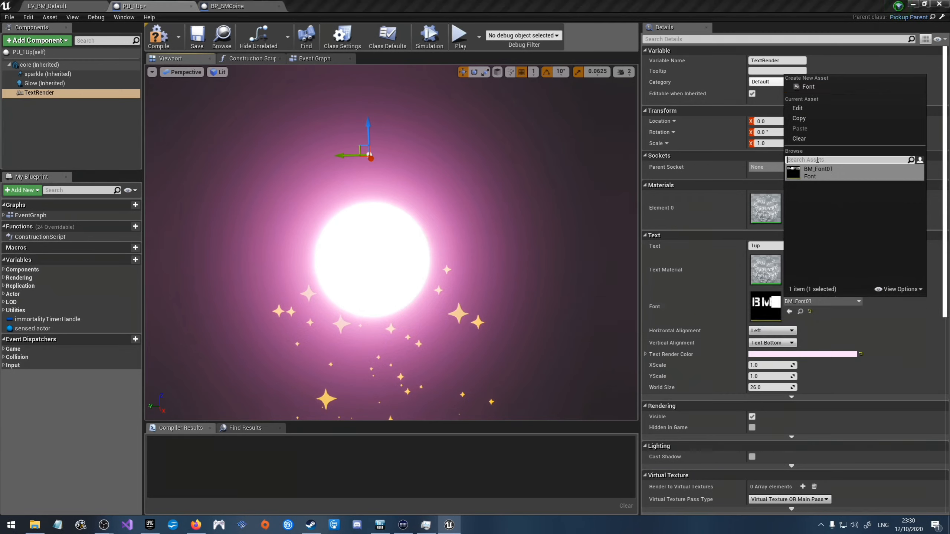
{"action": "type", "text": "r"}
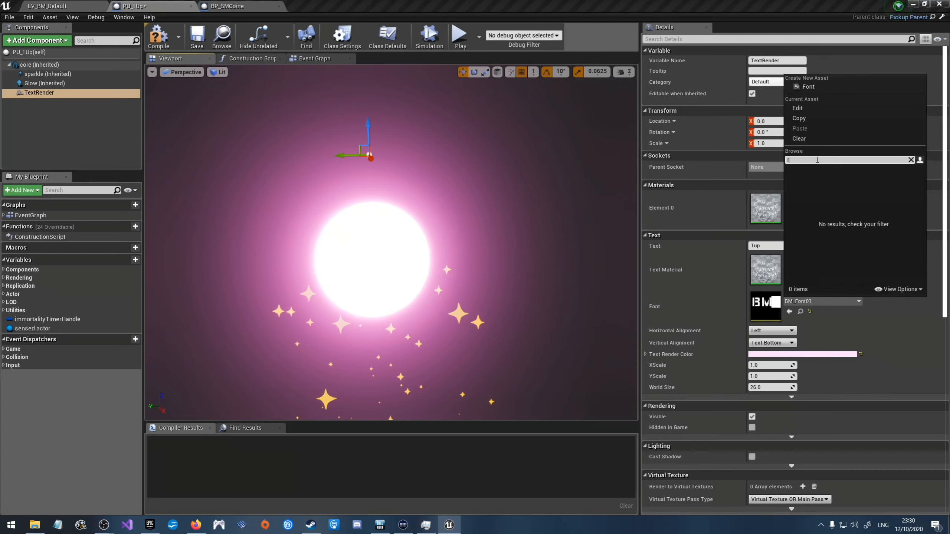
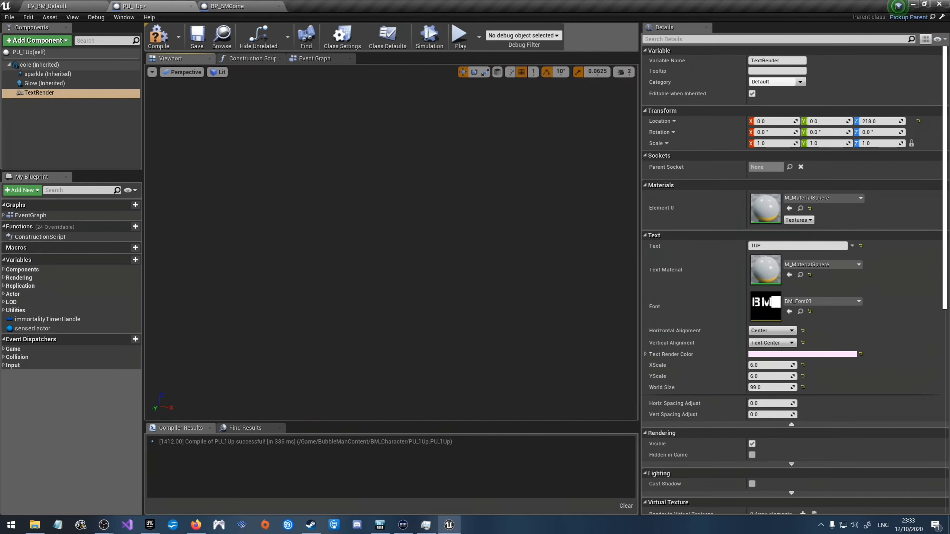
Step: Set the text material of the 1UP text to M_Metal_Brushed_Nickel
{"action": "right_click_drag", "start_coordinate": [377, 233], "coordinate": [377, 234]}
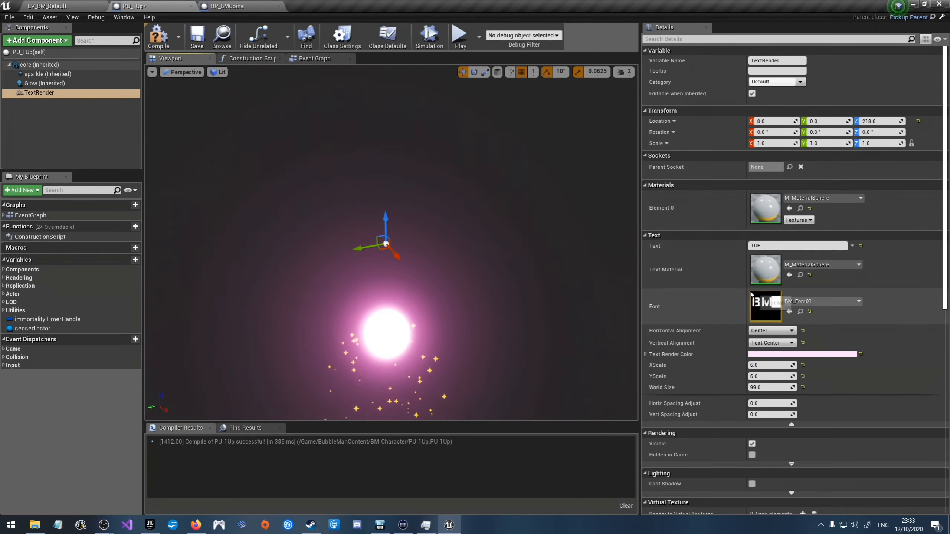
{"action": "left_click", "coordinate": [835, 265]}
{"action": "left_click", "coordinate": [887, 455]}
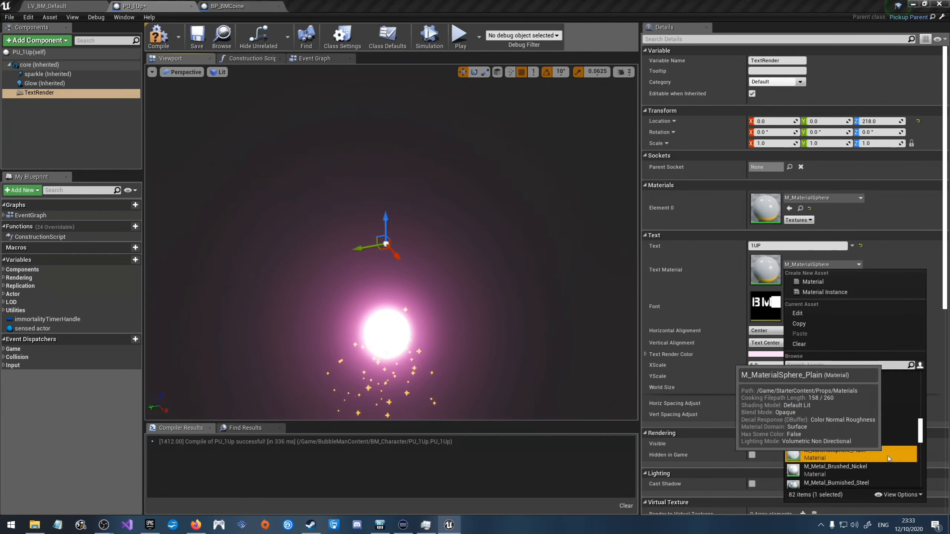
{"action": "left_click", "coordinate": [823, 266]}
{"action": "left_click", "coordinate": [862, 453]}
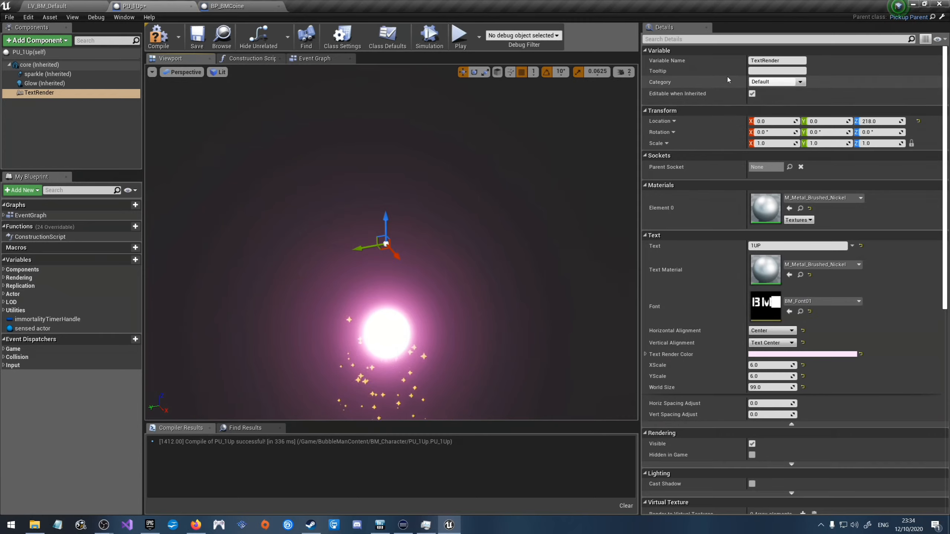
Step: Review the text component's remaining settings, and compile and save the PU_1Up blueprint
{"action": "scroll", "coordinate": [674, 338], "scroll_direction": "down", "scroll_amount": 3}
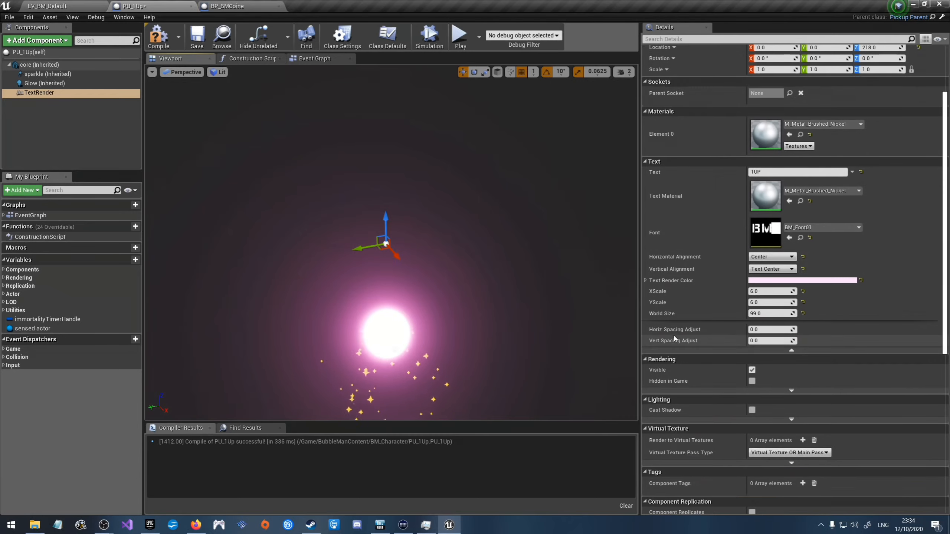
{"action": "scroll", "coordinate": [711, 329], "scroll_direction": "down", "scroll_amount": 3}
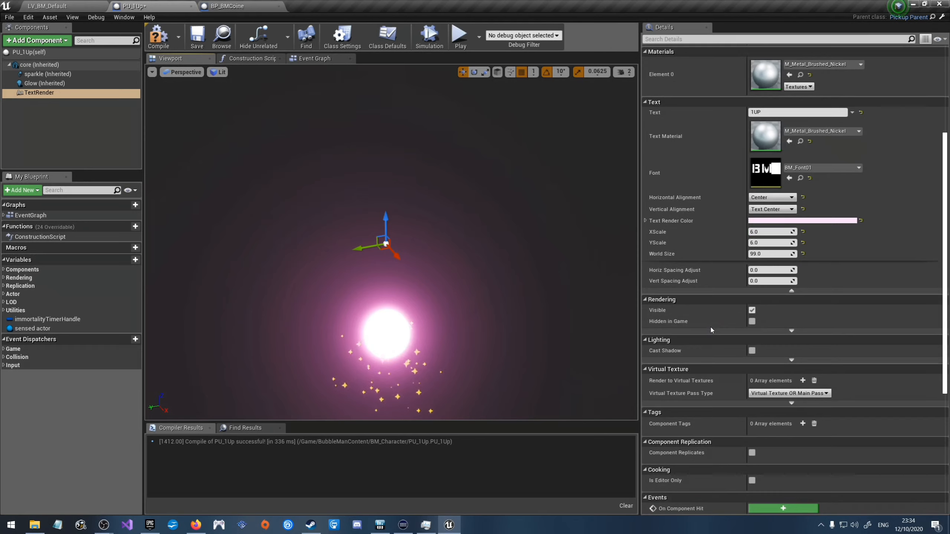
{"action": "scroll", "coordinate": [710, 329], "scroll_direction": "down", "scroll_amount": 8}
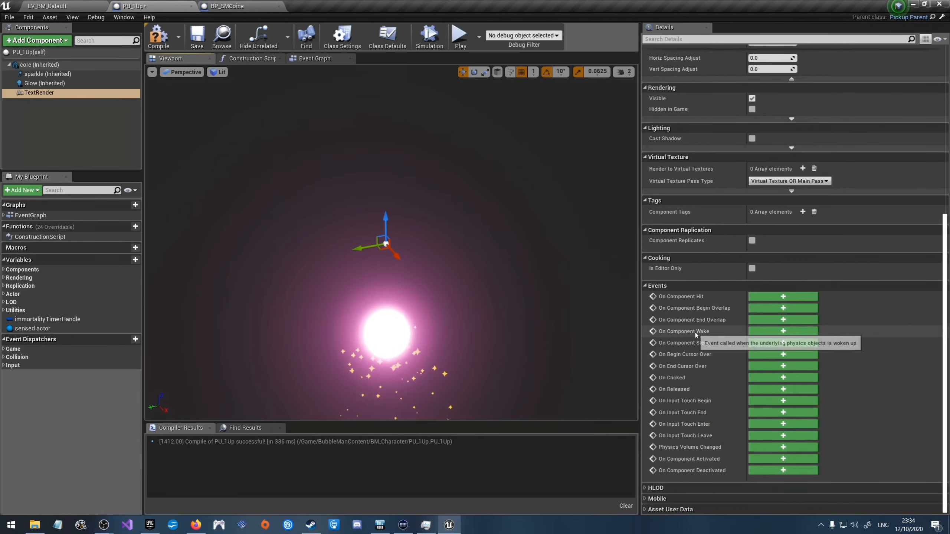
{"action": "scroll", "coordinate": [695, 334], "scroll_direction": "up", "scroll_amount": 10}
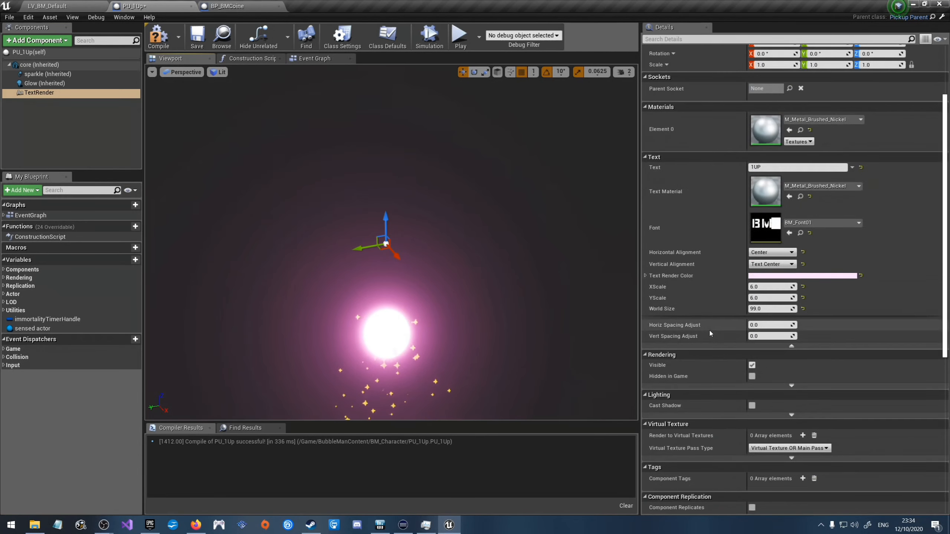
{"action": "scroll", "coordinate": [709, 331], "scroll_direction": "up", "scroll_amount": 3}
{"action": "left_click", "coordinate": [198, 36]}
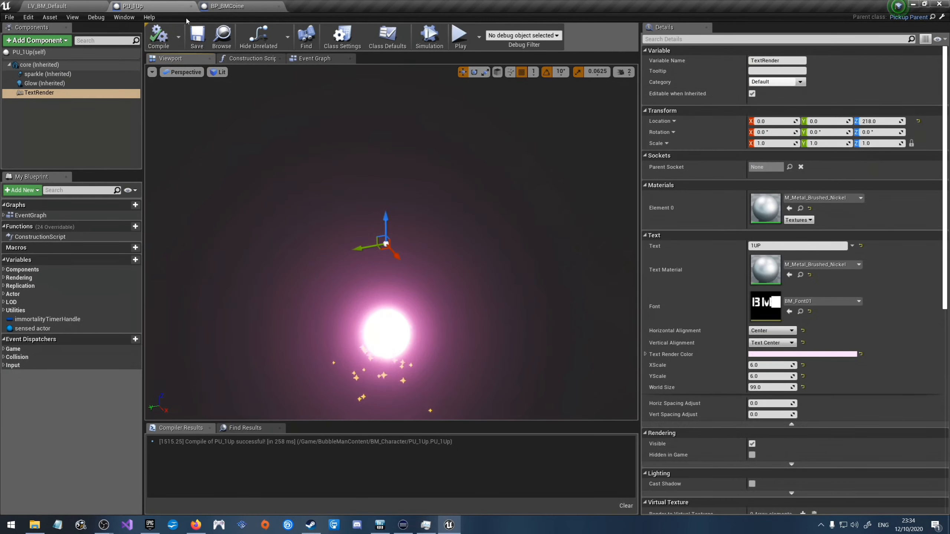
Step: Close the PU_1Up blueprint and reopen it from the BM_Character folder with its 3D preview showing
{"action": "left_click", "coordinate": [163, 4]}
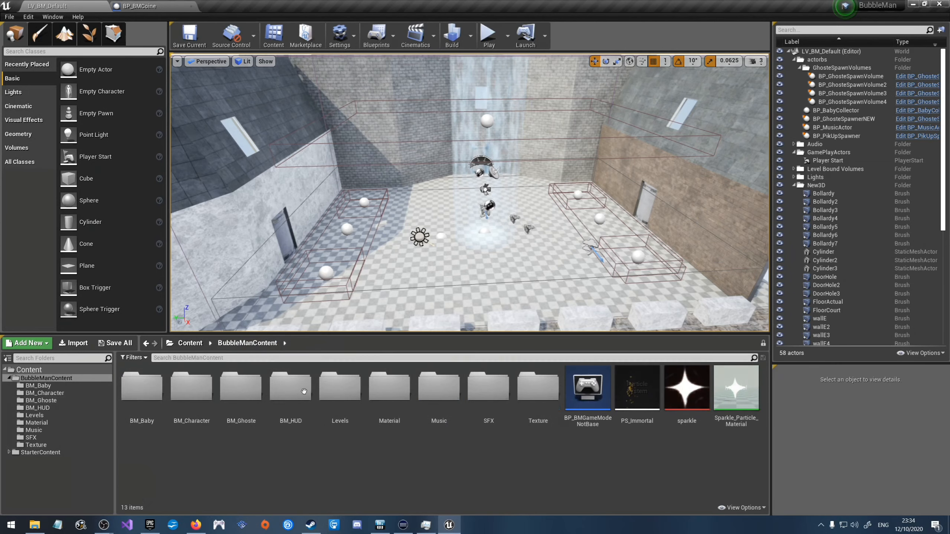
{"action": "double_click", "coordinate": [191, 388]}
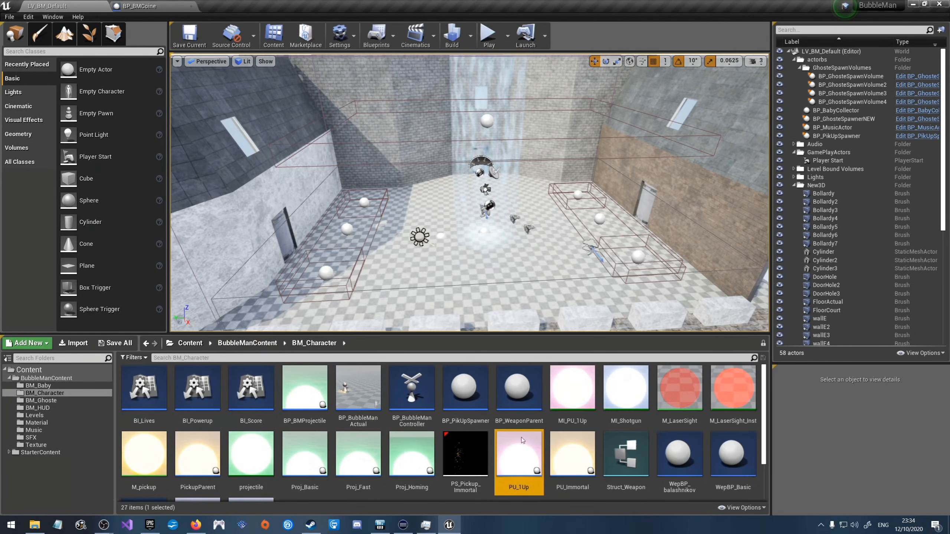
{"action": "double_click", "coordinate": [442, 454]}
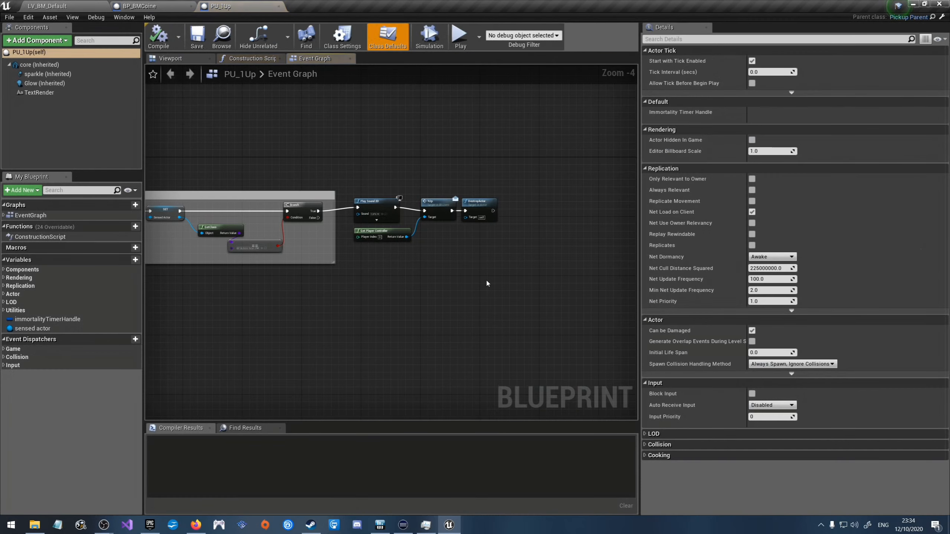
{"action": "left_click", "coordinate": [170, 58]}
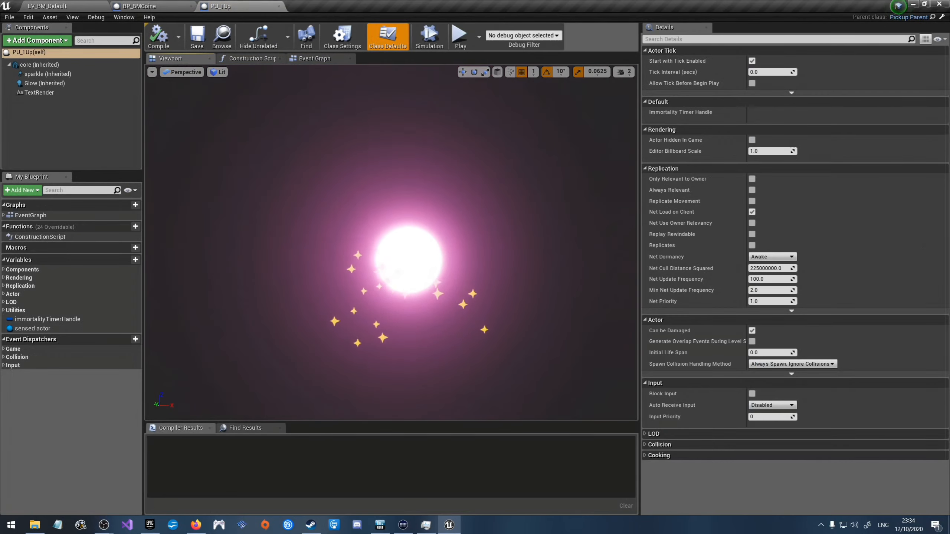
Step: Reassign the BM_Font01 font to the TextRender component
{"action": "left_click", "coordinate": [49, 93]}
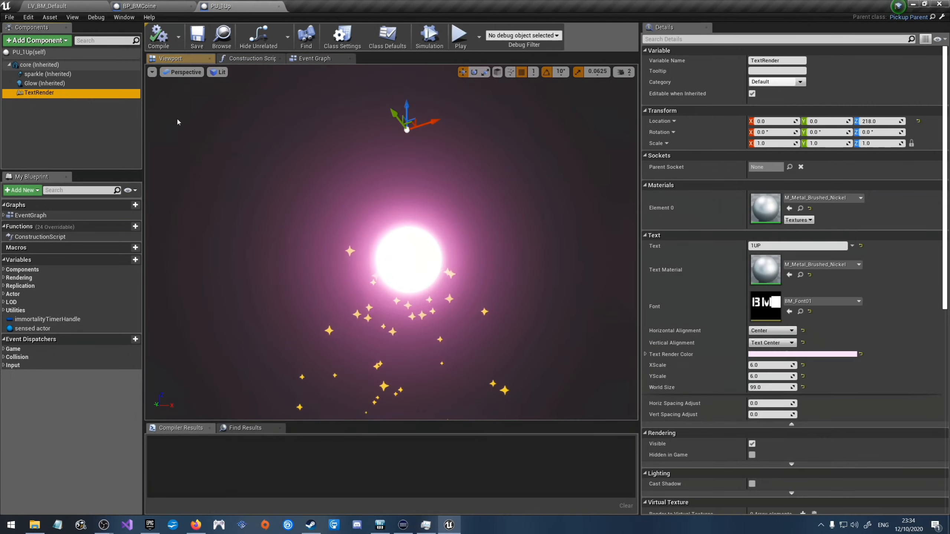
{"action": "left_click", "coordinate": [811, 301]}
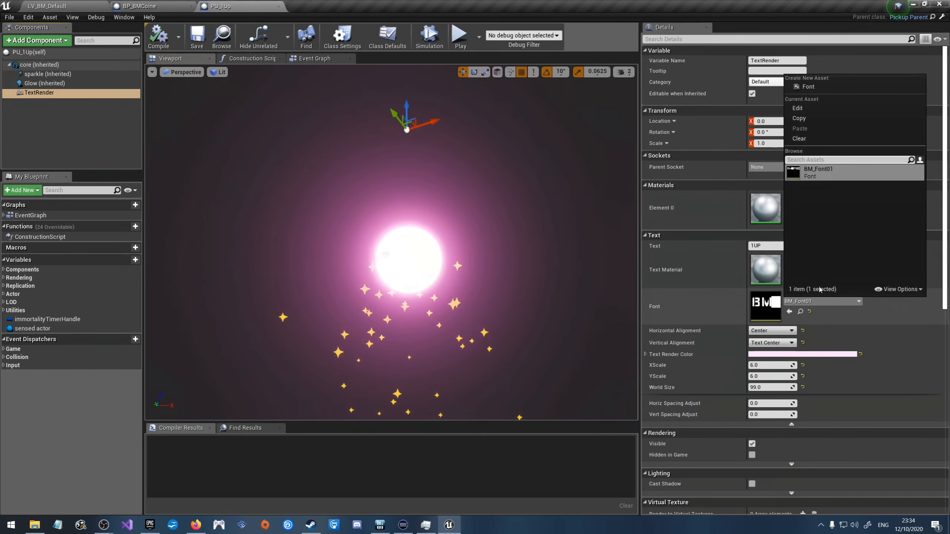
{"action": "left_click", "coordinate": [820, 175]}
Step: Open the BM_Font01 asset from the BubbleManContent/BM_HUD folder and examine its font cache type options
{"action": "left_click", "coordinate": [46, 6]}
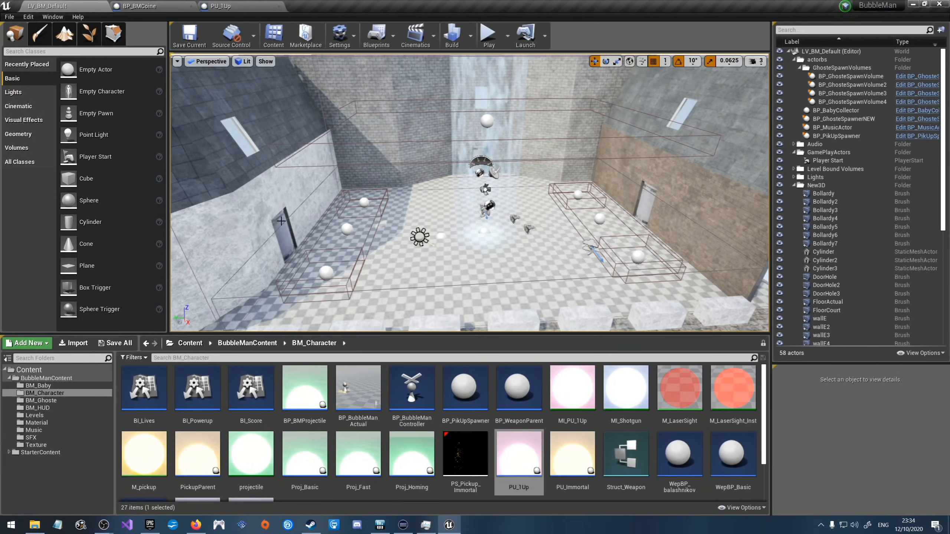
{"action": "left_click", "coordinate": [246, 344]}
{"action": "double_click", "coordinate": [291, 387]}
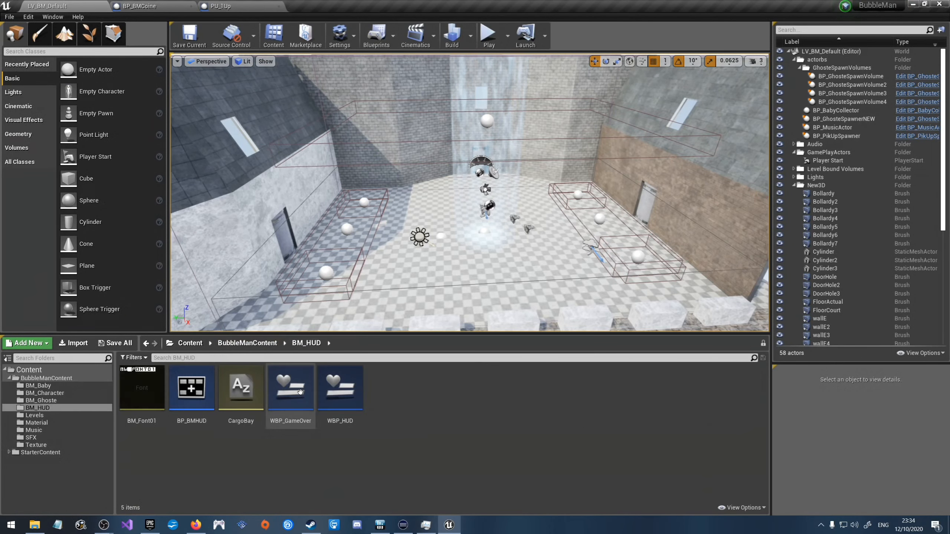
{"action": "double_click", "coordinate": [147, 389]}
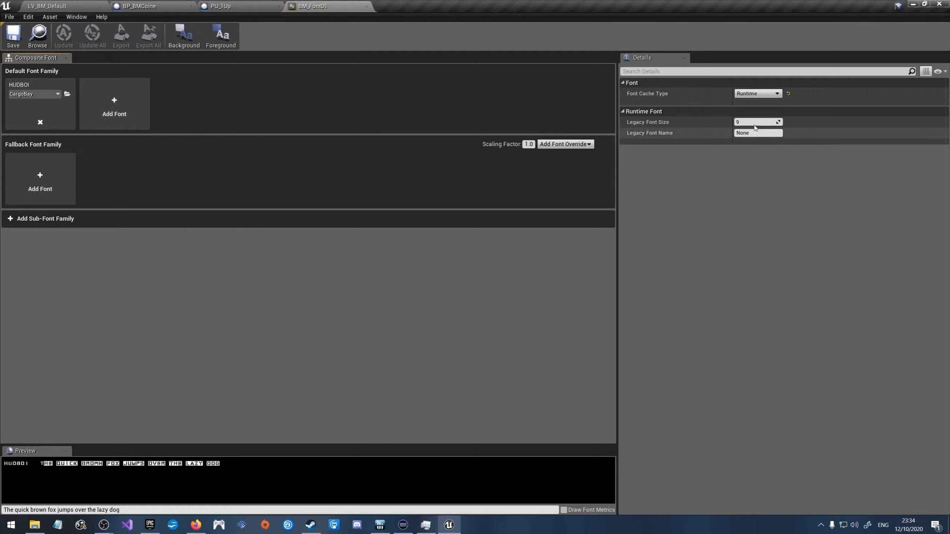
{"action": "left_click", "coordinate": [764, 94]}
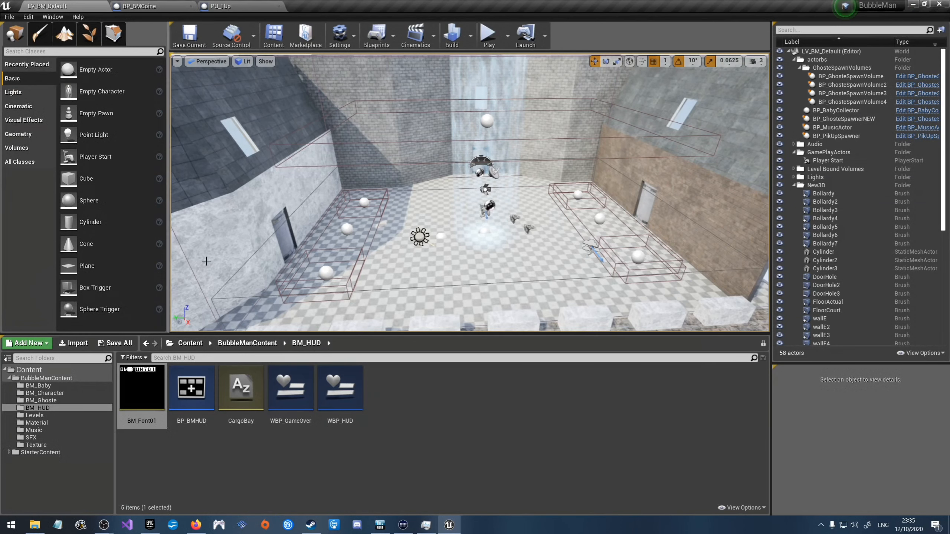
Step: Inspect the CargoBay font face's settings in the BM_HUD folder and close it
{"action": "left_click", "coordinate": [273, 461]}
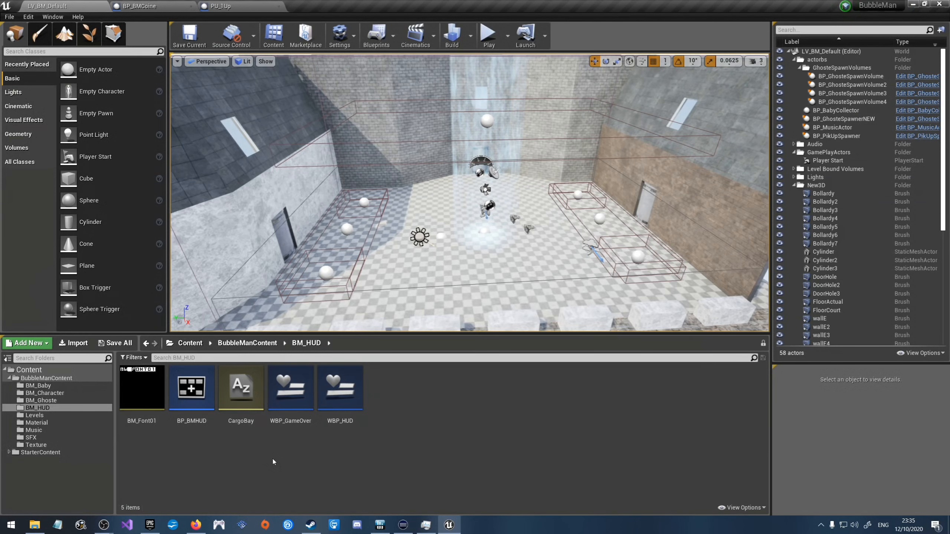
{"action": "double_click", "coordinate": [241, 388]}
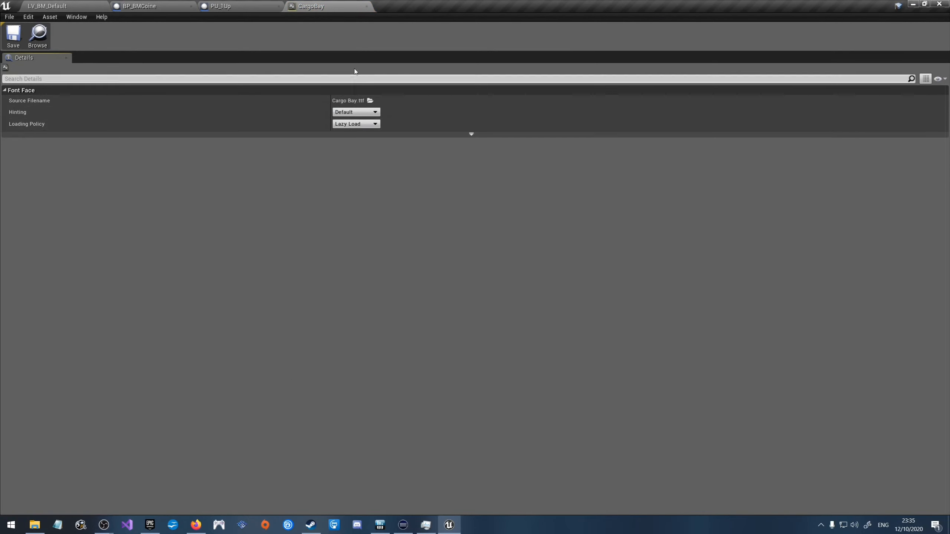
{"action": "left_click", "coordinate": [367, 6]}
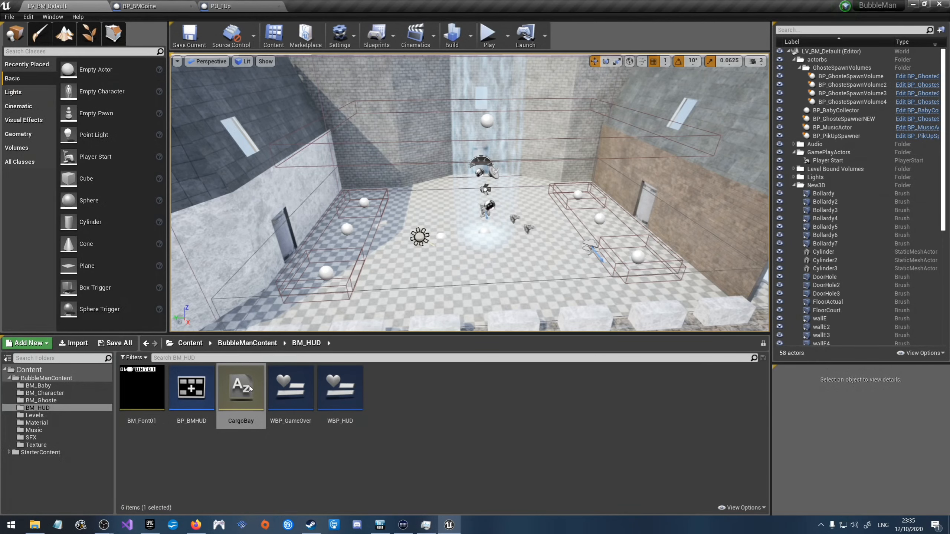
Step: Open the BP_BMHUD blueprint, examine its graphs and viewport, and close it again
{"action": "double_click", "coordinate": [192, 387]}
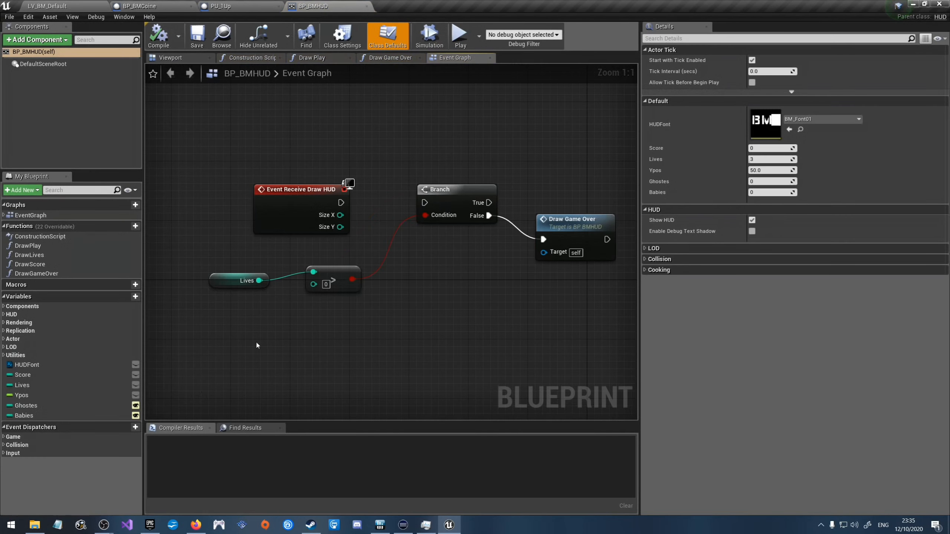
{"action": "left_click", "coordinate": [312, 58]}
{"action": "left_click", "coordinate": [251, 58]}
{"action": "left_click", "coordinate": [171, 57]}
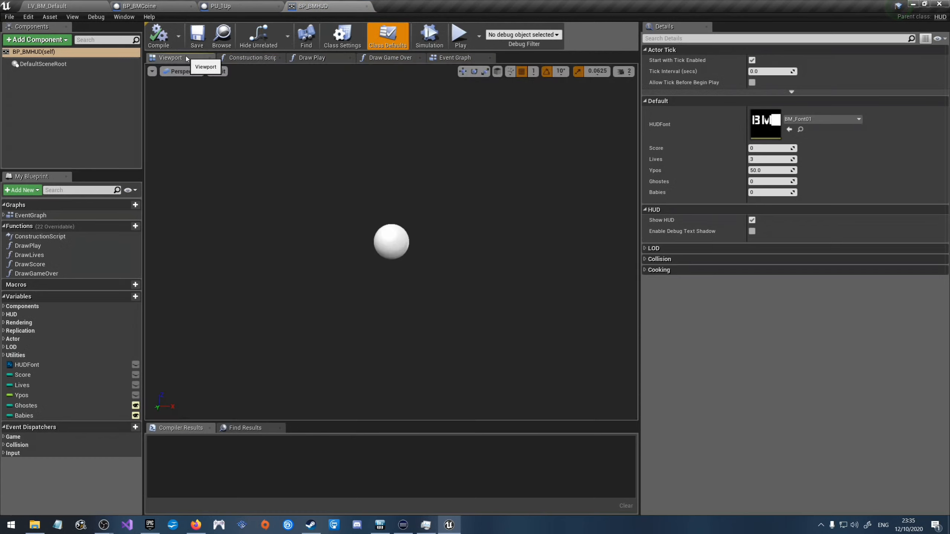
{"action": "left_click", "coordinate": [451, 59]}
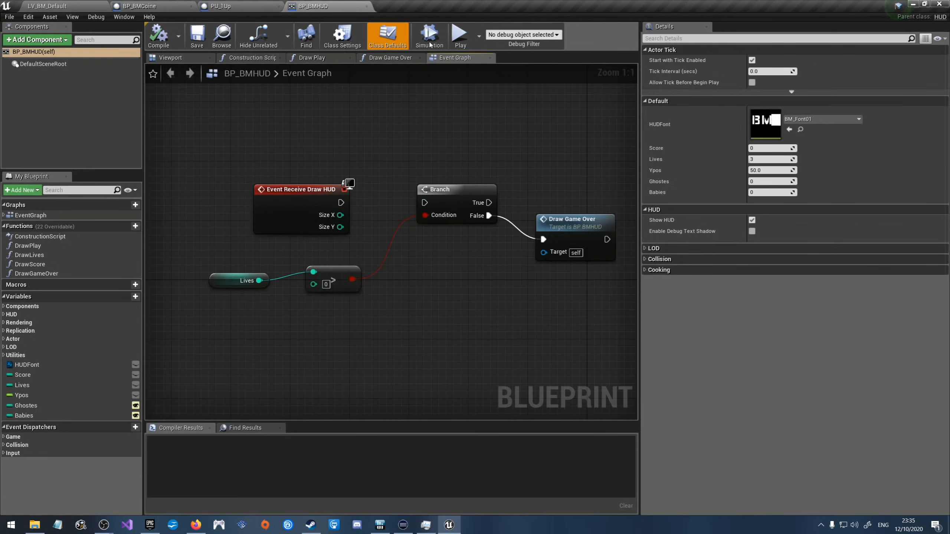
{"action": "middle_click", "coordinate": [330, 3]}
{"action": "left_click", "coordinate": [56, 6]}
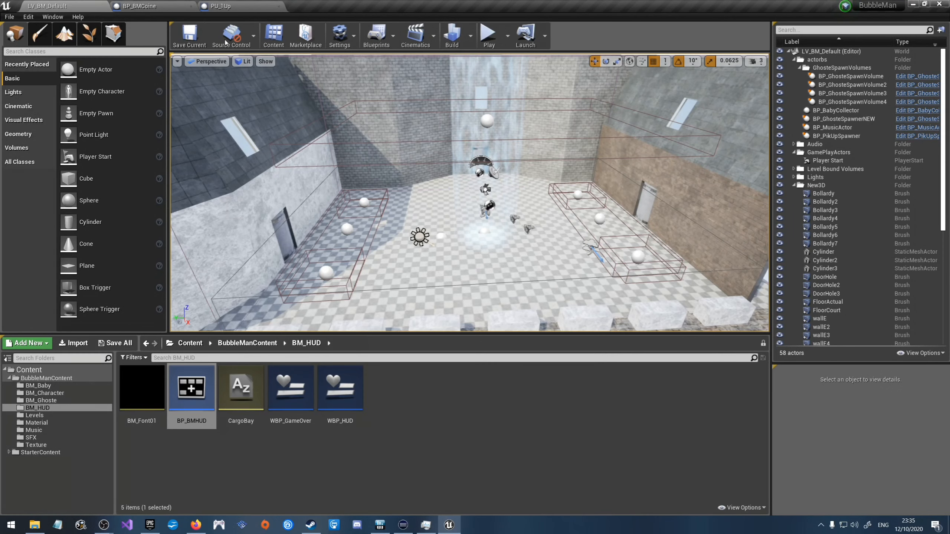
Step: Open the WBP_HUD widget from the BM_HUD folder and inspect its Lives text
{"action": "left_click", "coordinate": [251, 461]}
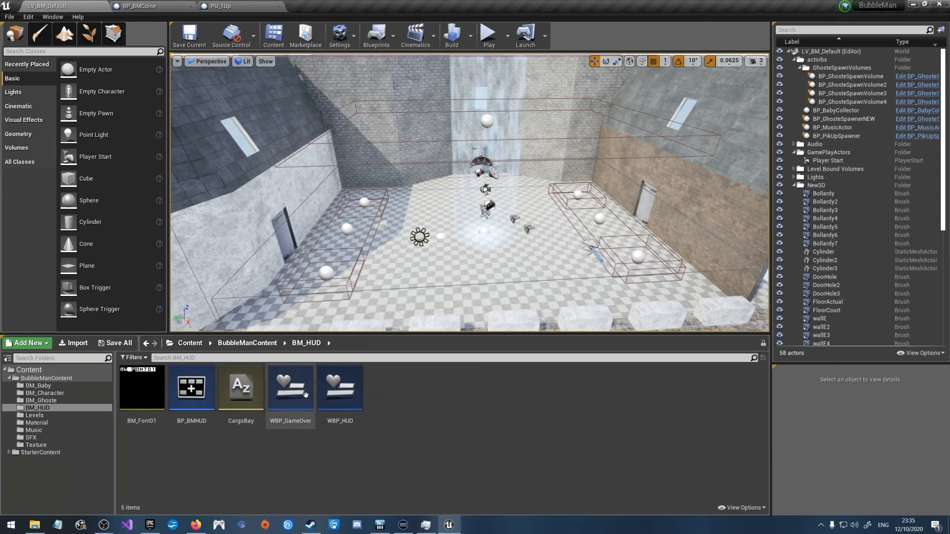
{"action": "double_click", "coordinate": [340, 389]}
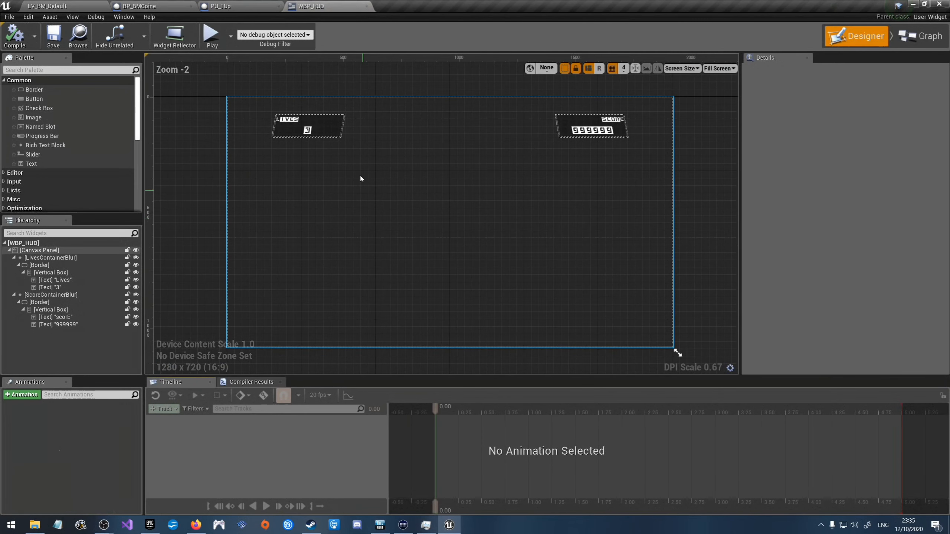
{"action": "left_click", "coordinate": [290, 119]}
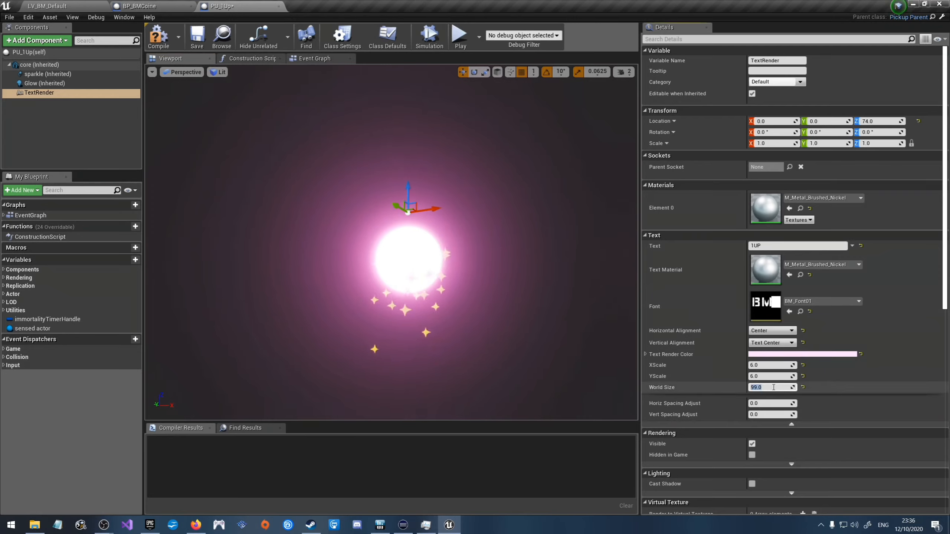
Step: Set the PU_1Up TextRender's world size to 24 and both its X and Y scales to 1
{"action": "key", "text": "Return"}
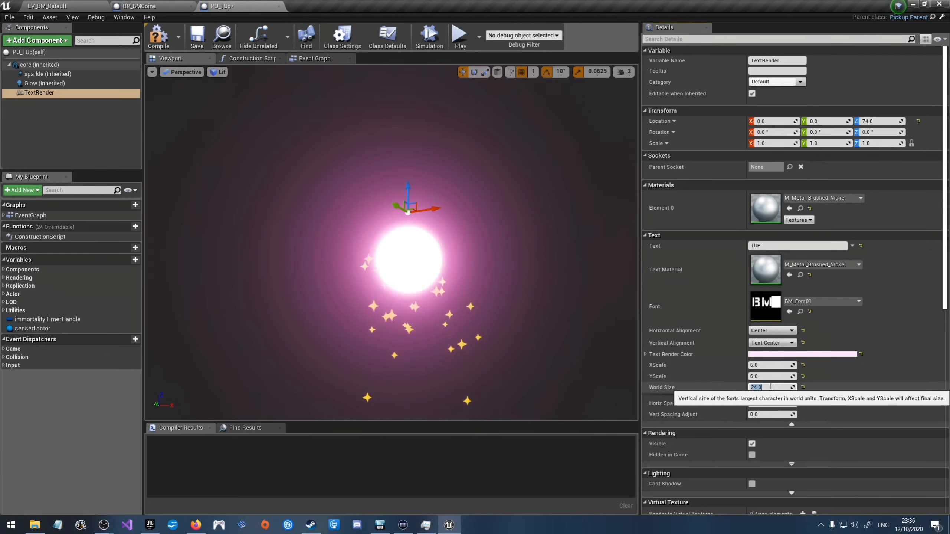
{"action": "left_click", "coordinate": [766, 376]}
{"action": "type", "text": "1"}
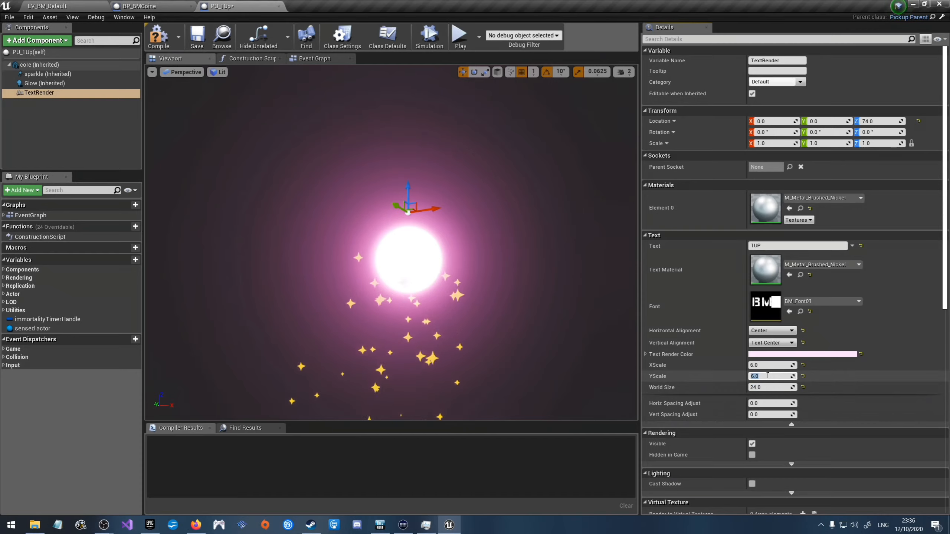
{"action": "left_click", "coordinate": [765, 365]}
{"action": "type", "text": "1"}
{"action": "key", "text": "Return"}
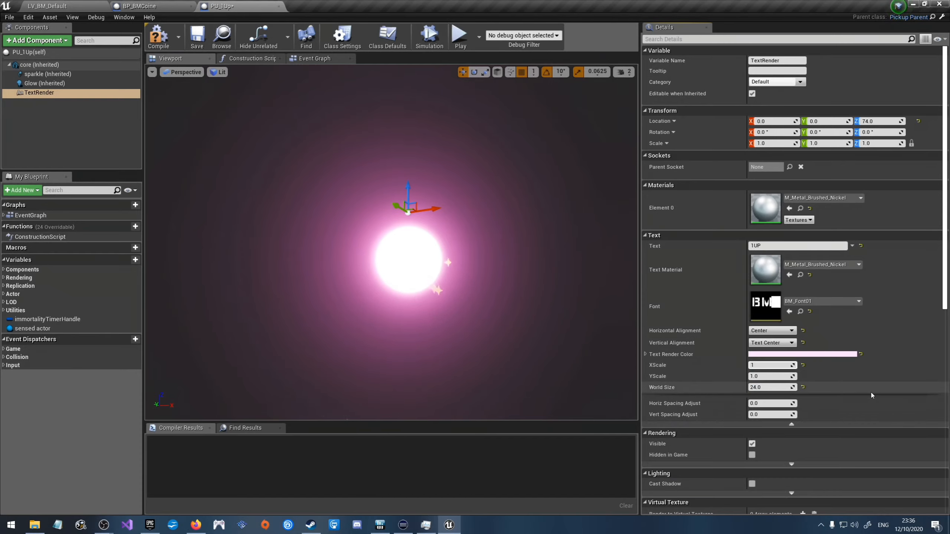
{"action": "scroll", "coordinate": [409, 229], "scroll_direction": "up", "scroll_amount": 6}
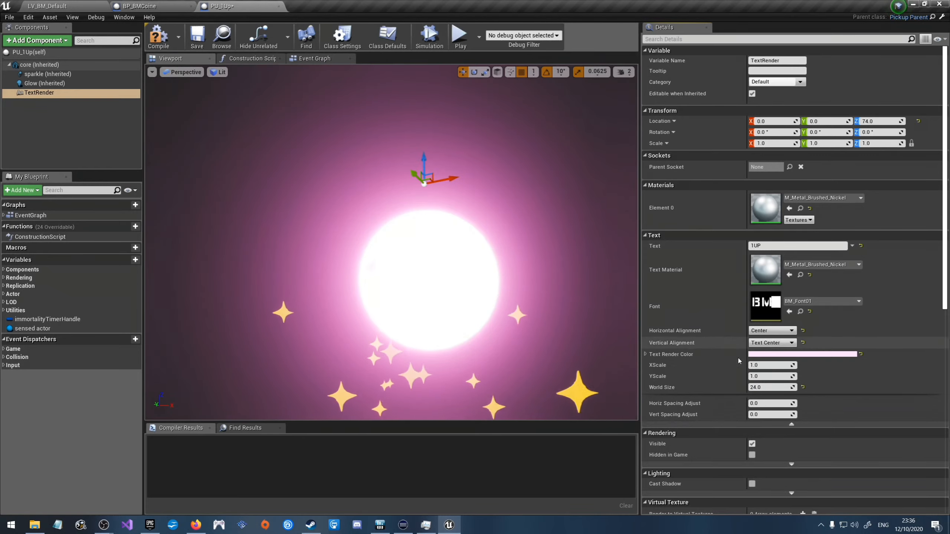
Step: Try enlarging the 1UP text with an X scale of 100, then with X and Y scales of 1000
{"action": "left_click", "coordinate": [764, 365]}
{"action": "type", "text": "100"}
{"action": "key", "text": "Return"}
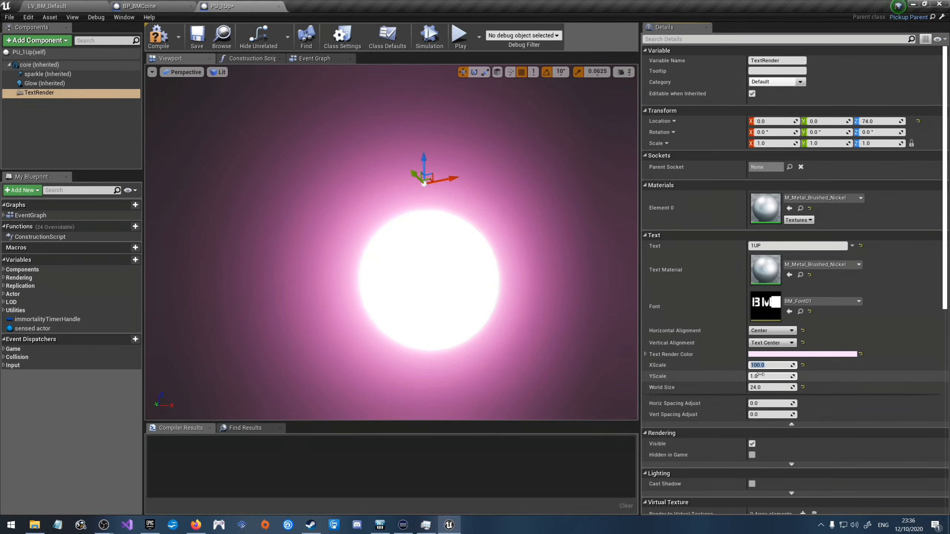
{"action": "left_click", "coordinate": [770, 364]}
{"action": "type", "text": "1000"}
{"action": "key", "text": "Return"}
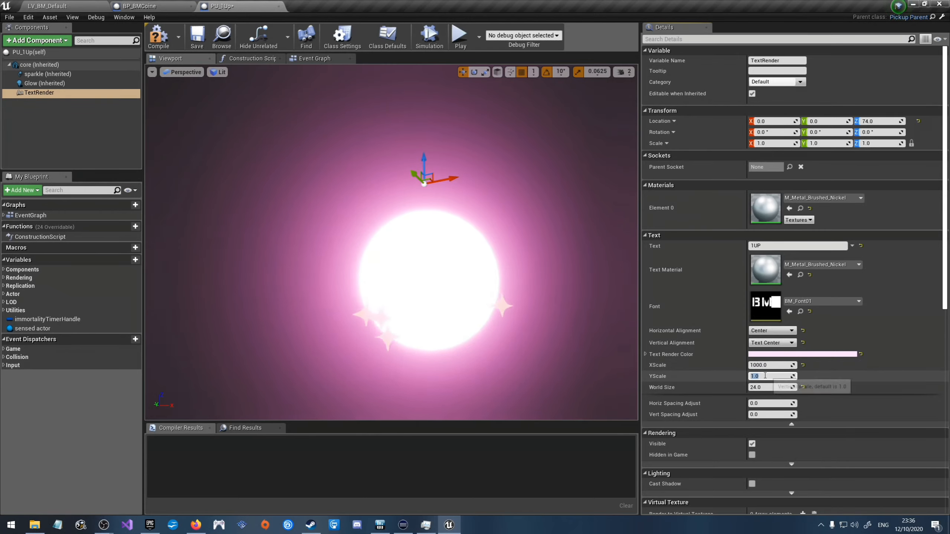
{"action": "type", "text": "1000"}
{"action": "key", "text": "Return"}
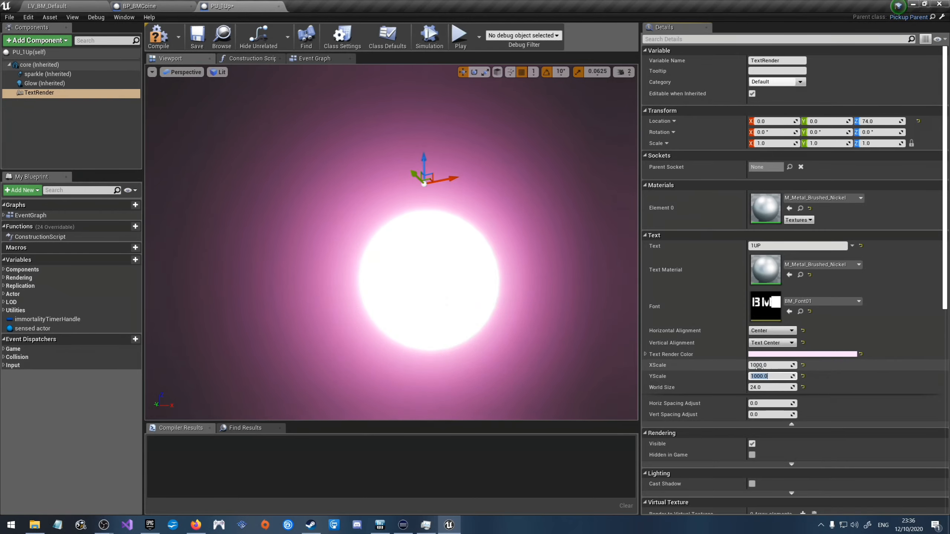
{"action": "scroll", "coordinate": [473, 270], "scroll_direction": "down", "scroll_amount": 4}
{"action": "scroll", "coordinate": [468, 262], "scroll_direction": "up", "scroll_amount": 5}
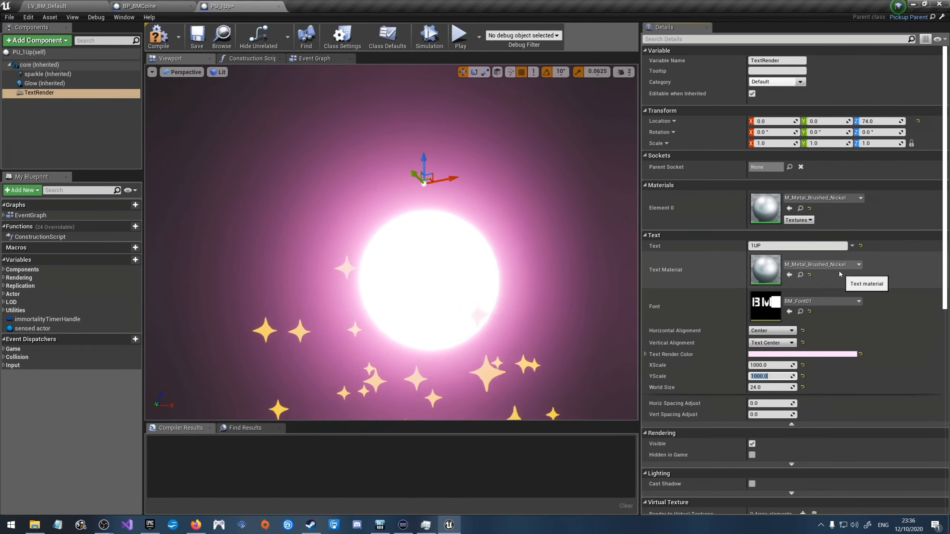
Step: Return the TextRender's X and Y scales to 1 and set its world size to 72
{"action": "type", "text": "1"}
{"action": "left_click", "coordinate": [772, 366]}
{"action": "type", "text": "1"}
{"action": "left_click", "coordinate": [864, 381]}
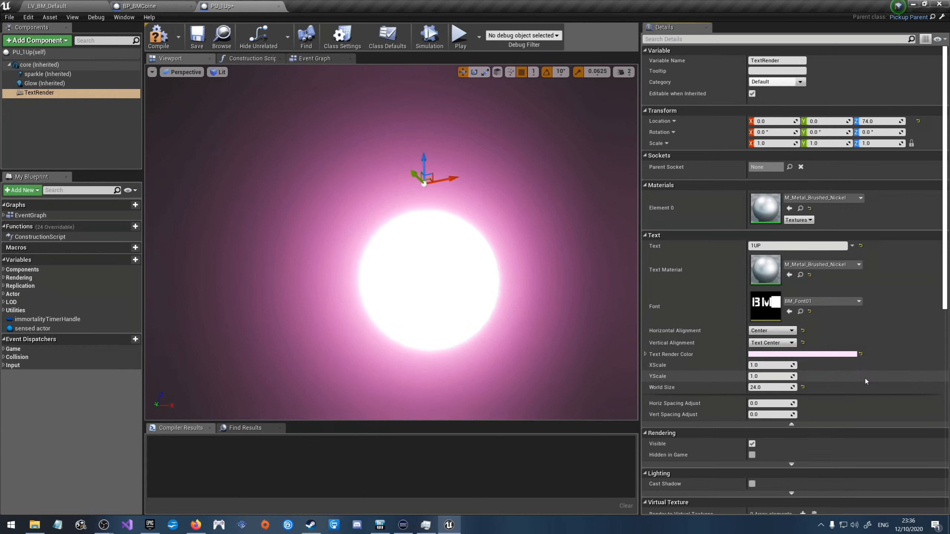
{"action": "left_click", "coordinate": [776, 386]}
{"action": "type", "text": "72"}
{"action": "key", "text": "Return"}
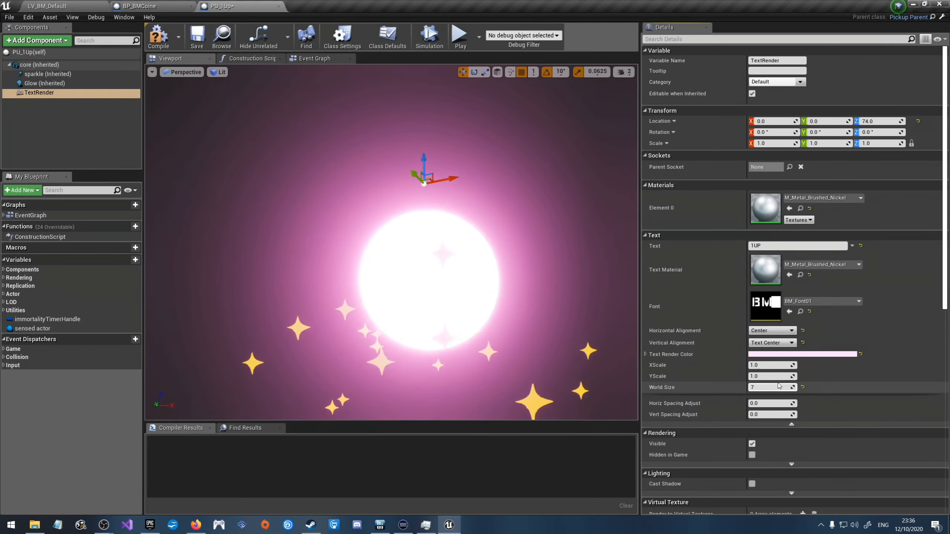
{"action": "scroll", "coordinate": [523, 244], "scroll_direction": "down", "scroll_amount": 3}
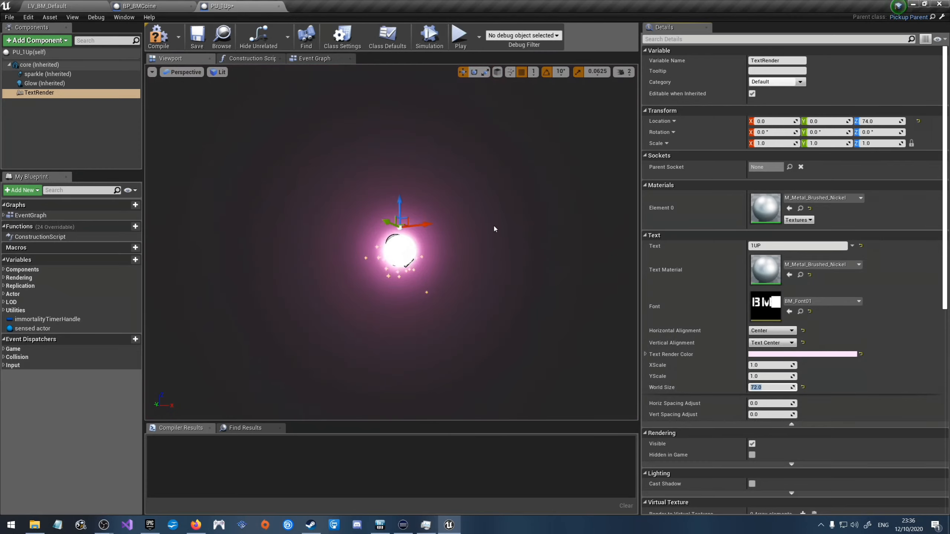
{"action": "scroll", "coordinate": [502, 218], "scroll_direction": "up", "scroll_amount": 3}
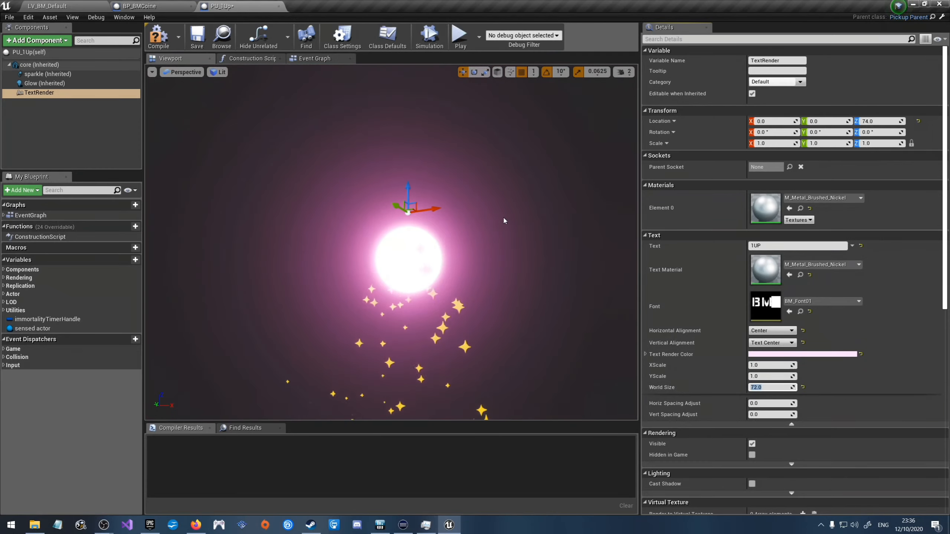
{"action": "right_click_drag", "start_coordinate": [503, 216], "coordinate": [500, 240]}
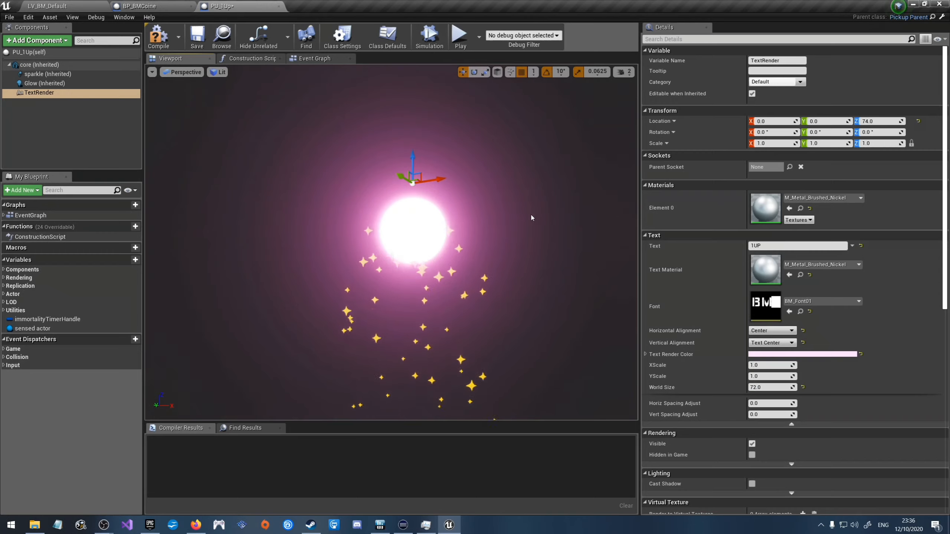
Step: Collapse the advanced text settings and replace the TextRender's text with "text"
{"action": "left_click", "coordinate": [791, 425]}
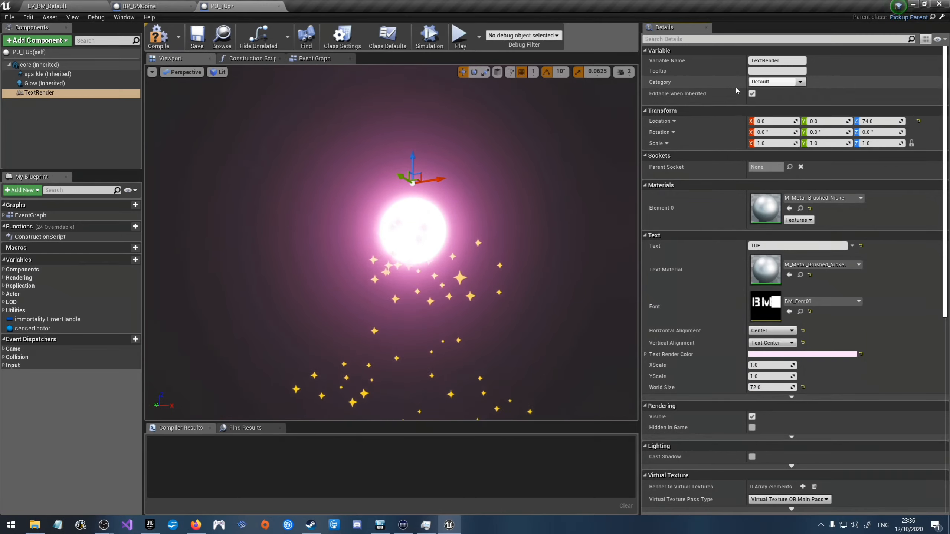
{"action": "left_click", "coordinate": [762, 247]}
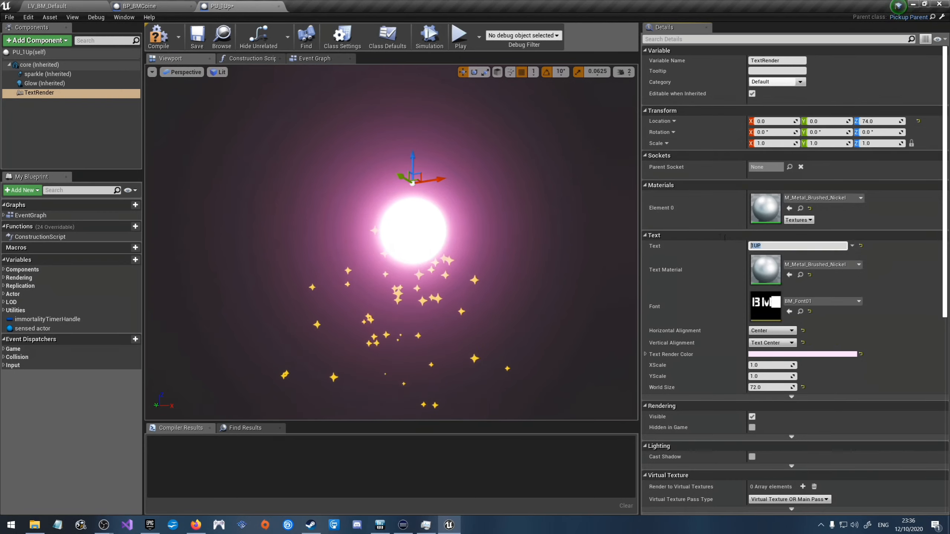
{"action": "type", "text": "text"}
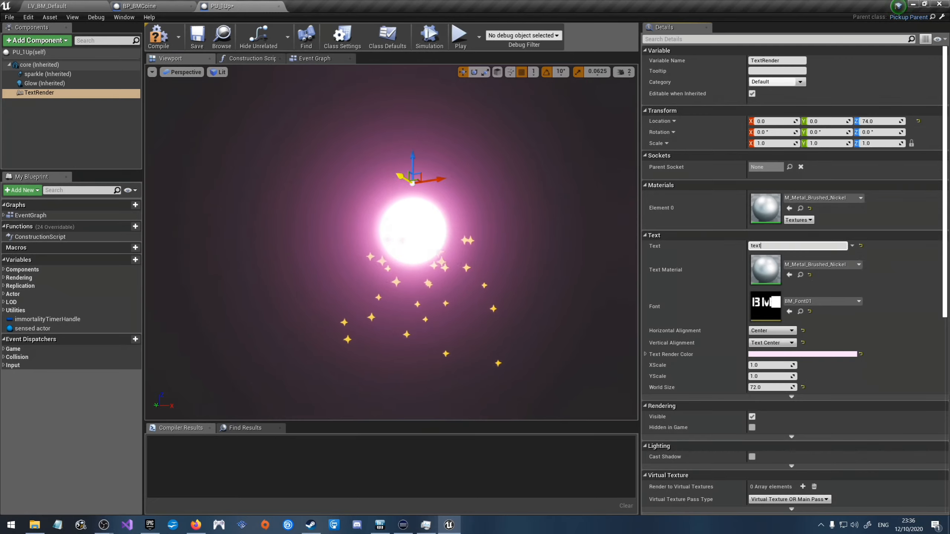
Step: Try moving the TextRender along the Y axis away from the glowing orb
{"action": "left_click_drag", "start_coordinate": [402, 176], "coordinate": [310, 167]}
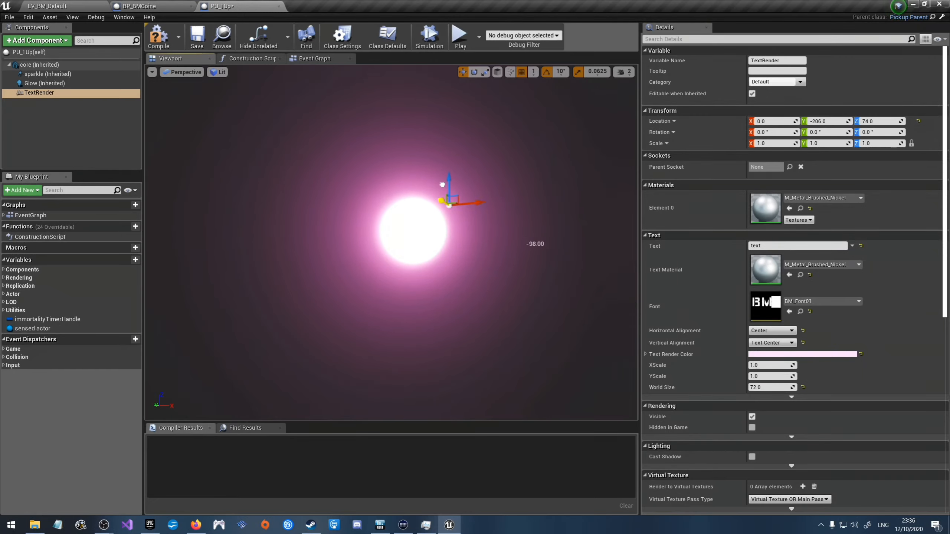
{"action": "key", "text": "w"}
{"action": "key", "text": "d"}
{"action": "right_click_drag", "start_coordinate": [399, 186], "coordinate": [271, 174]}
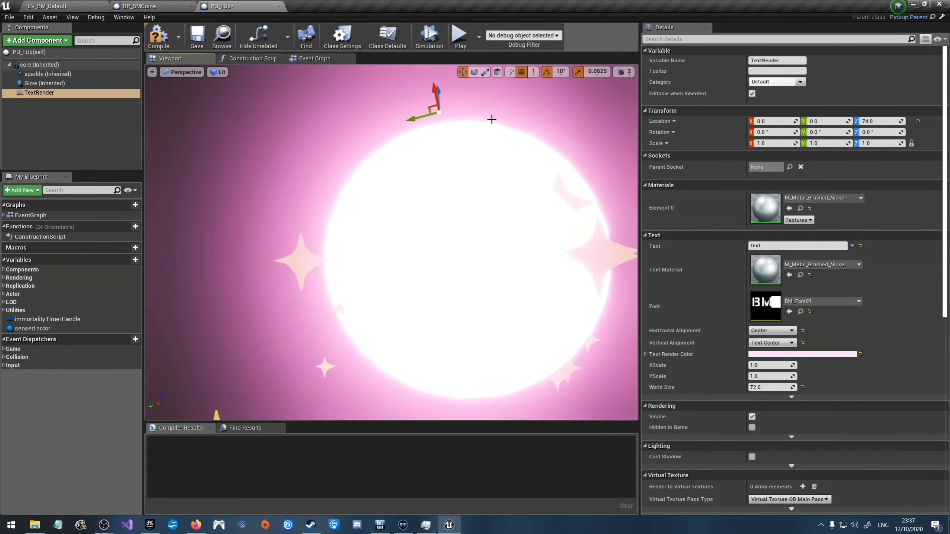
Step: Raise the TextRender above the glowing orb to a Z location of 148
{"action": "key", "text": "s"}
{"action": "right_click_drag", "start_coordinate": [428, 81], "coordinate": [433, 129]}
{"action": "right_click_drag", "start_coordinate": [524, 164], "coordinate": [500, 111]}
{"action": "key", "text": "w"}
{"action": "left_click_drag", "start_coordinate": [510, 288], "coordinate": [513, 154]}
{"action": "key", "text": "s"}
{"action": "right_click_drag", "start_coordinate": [532, 127], "coordinate": [752, 131]}
{"action": "key", "text": "a"}
Step: Search the component types that can be added to PU_1Up for "3d"
{"action": "left_click", "coordinate": [49, 40]}
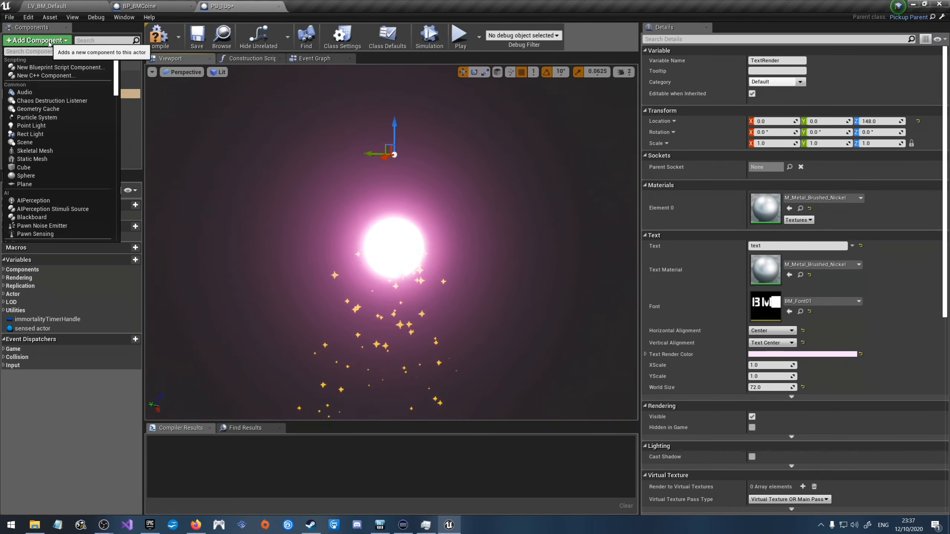
{"action": "type", "text": "3d"}
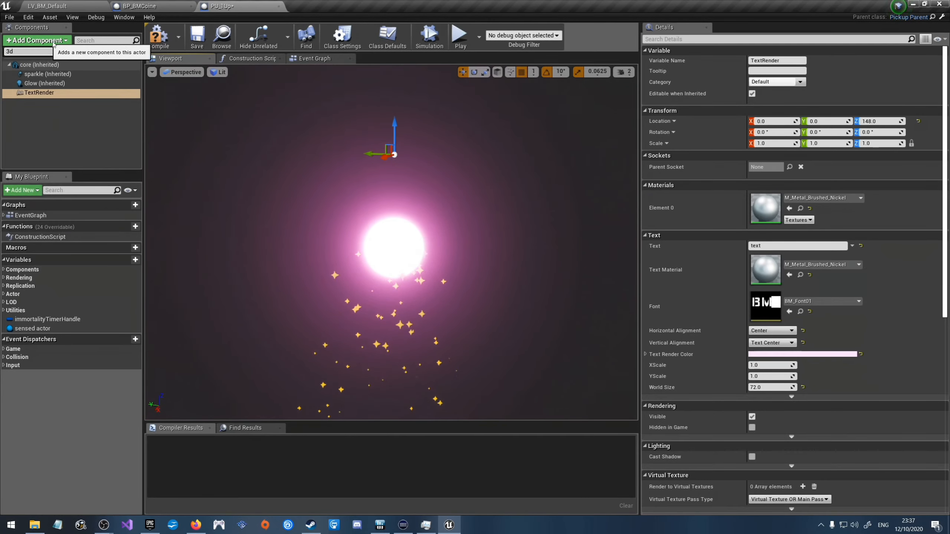
{"action": "left_click", "coordinate": [53, 40]}
{"action": "left_click", "coordinate": [53, 41]}
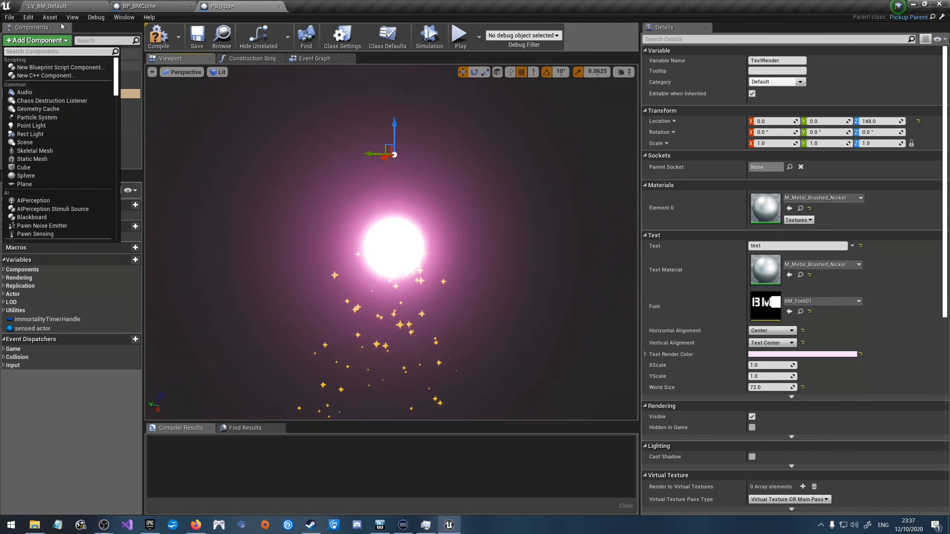
{"action": "left_click", "coordinate": [62, 27]}
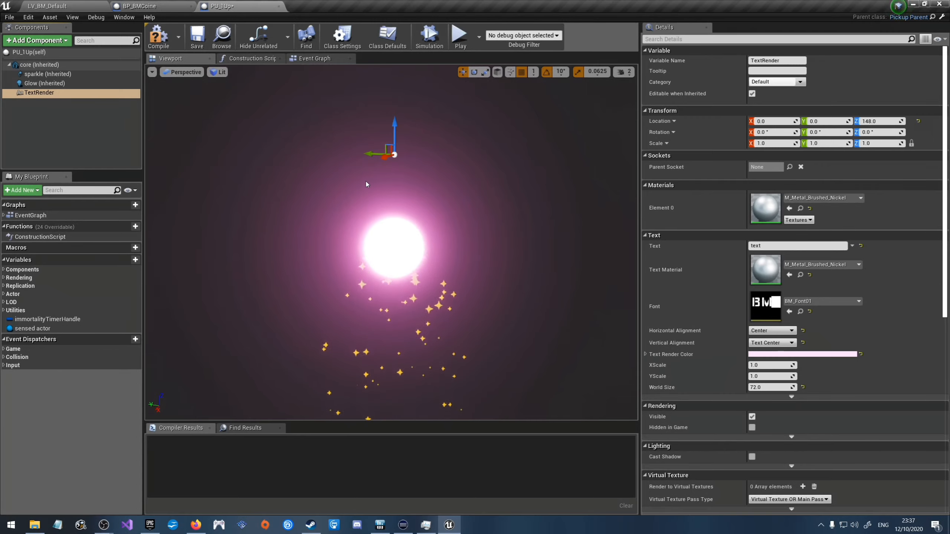
Step: Check the font choices for the TextRender and reopen the BM_Font01 asset from the BM_HUD folder
{"action": "left_click", "coordinate": [814, 302]}
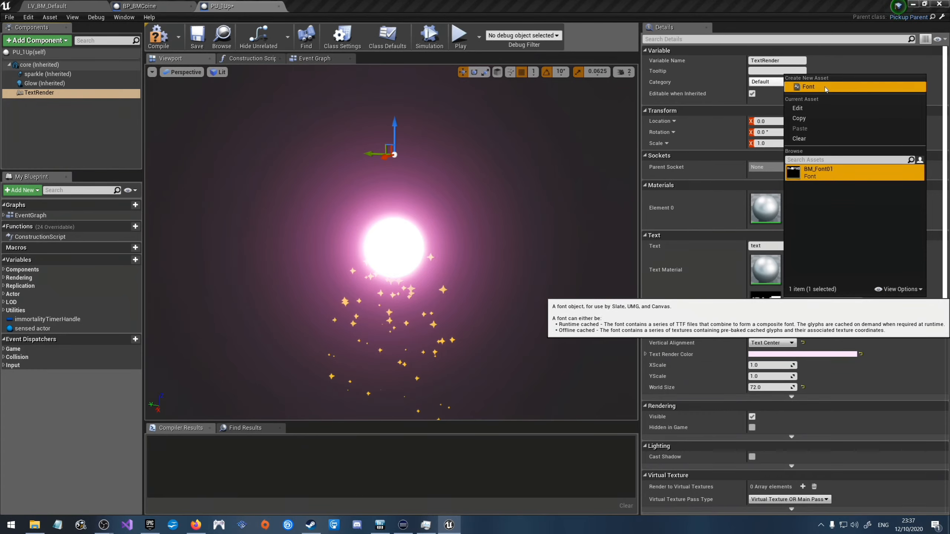
{"action": "left_click", "coordinate": [909, 337]}
{"action": "left_click", "coordinate": [153, 6]}
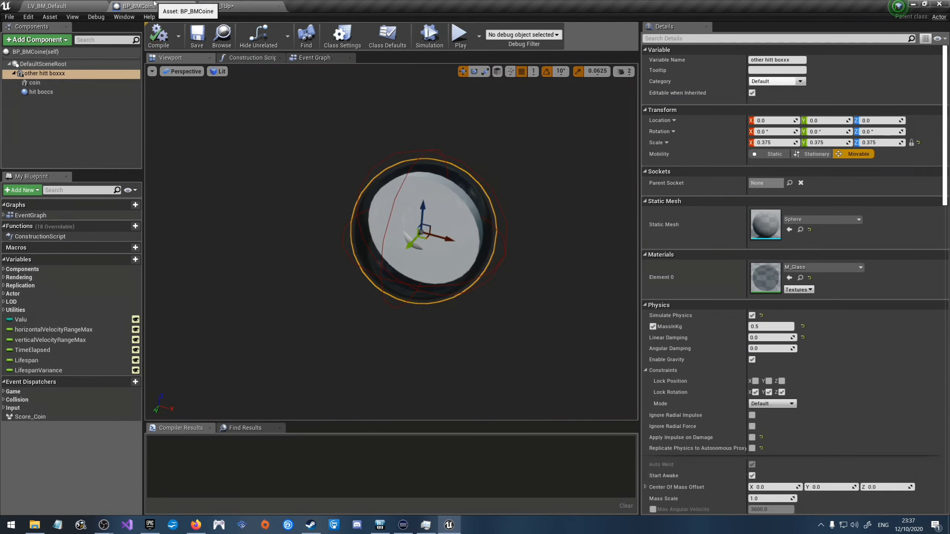
{"action": "left_click", "coordinate": [56, 6]}
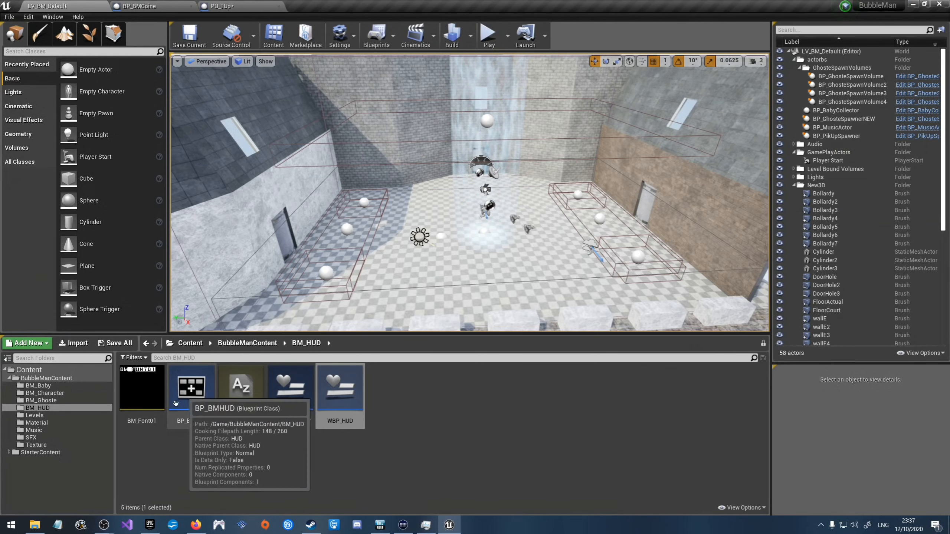
{"action": "double_click", "coordinate": [143, 389]}
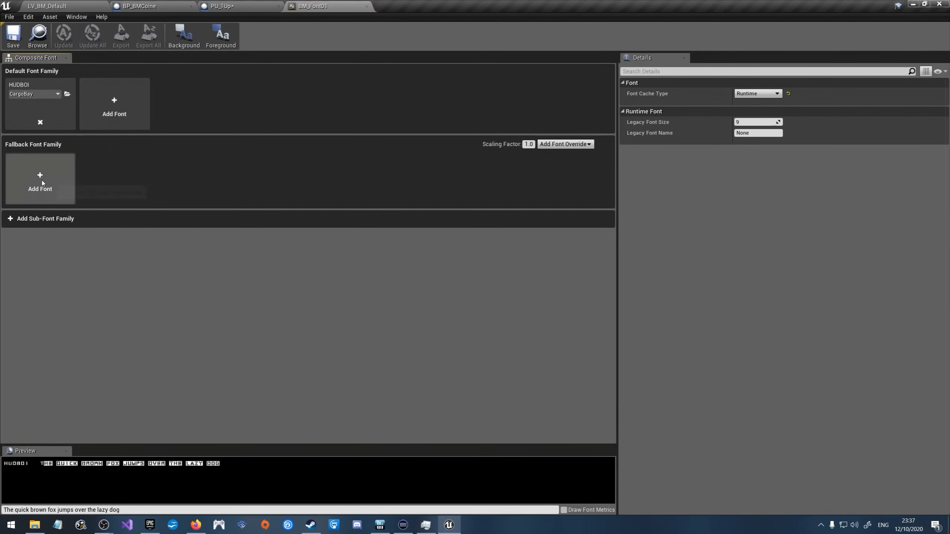
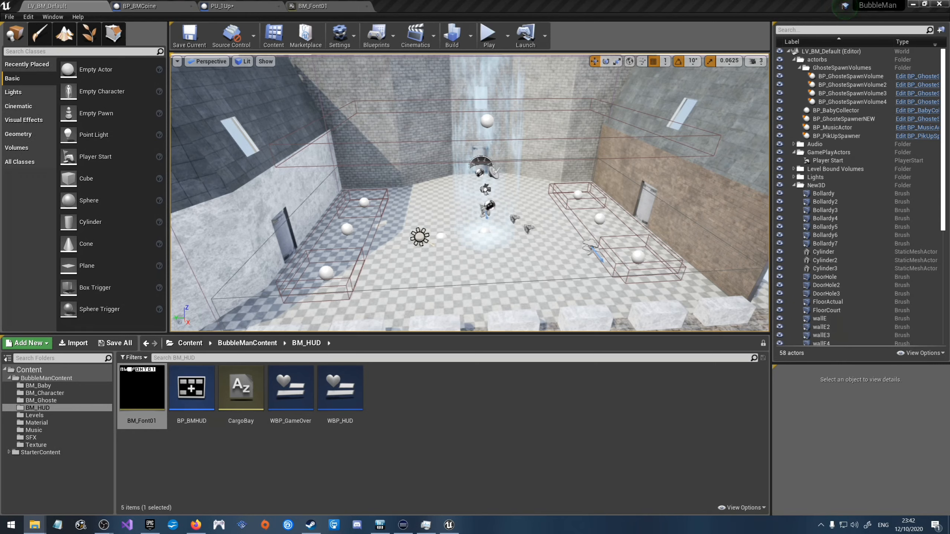
Step: Import the CARGO BAY font file into BM_HUD with a new Font asset, and rename its font face CARGO_BAY_distancefield
{"action": "left_click_drag", "start_coordinate": [56, 437], "coordinate": [460, 424]}
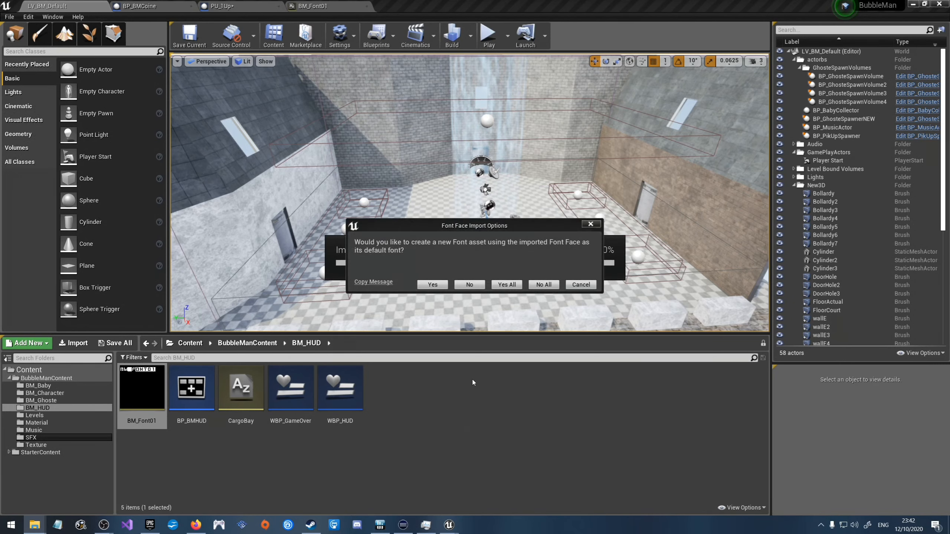
{"action": "left_click", "coordinate": [440, 285]}
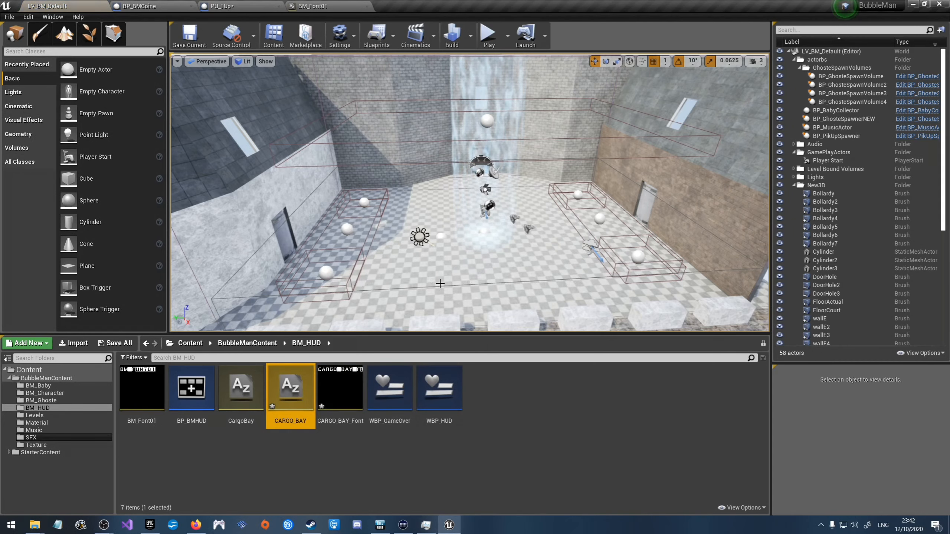
{"action": "left_click", "coordinate": [294, 421]}
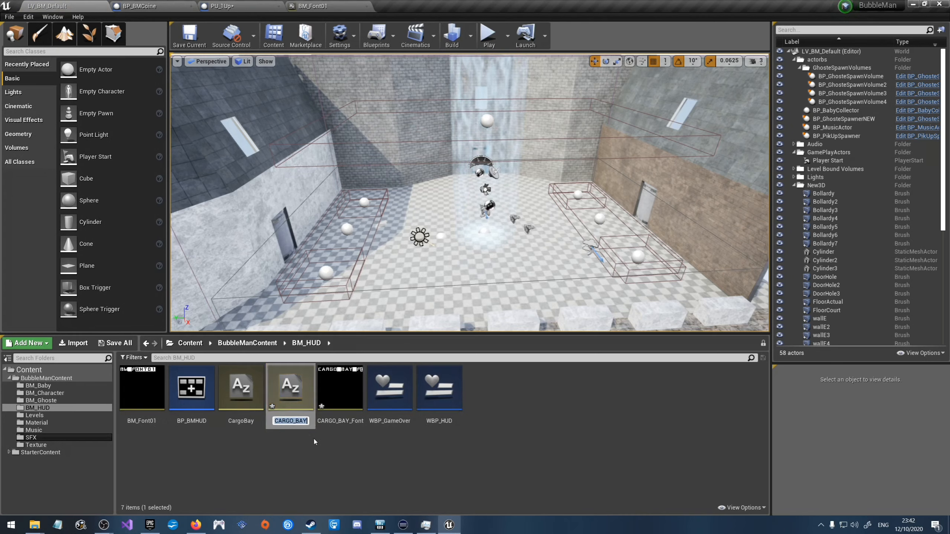
{"action": "key", "text": "Right"}
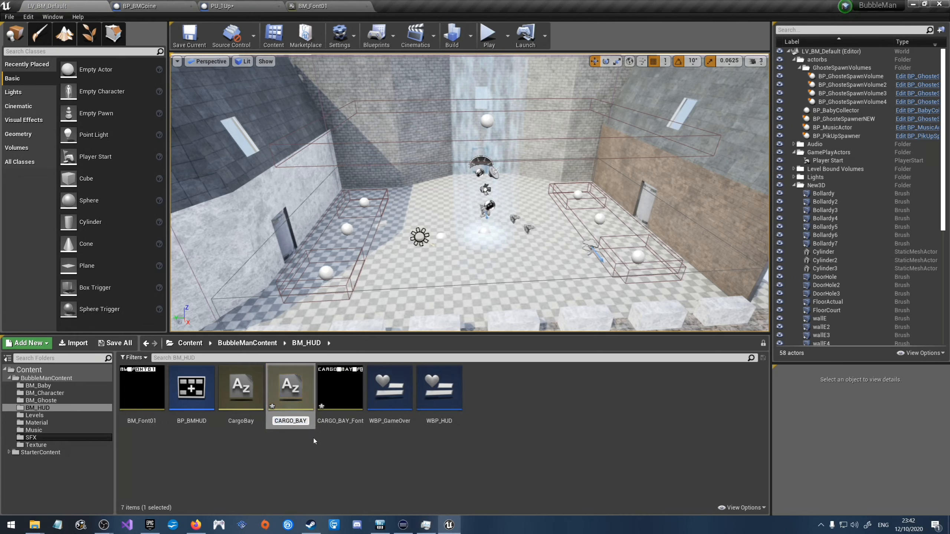
{"action": "type", "text": "_distanc"}
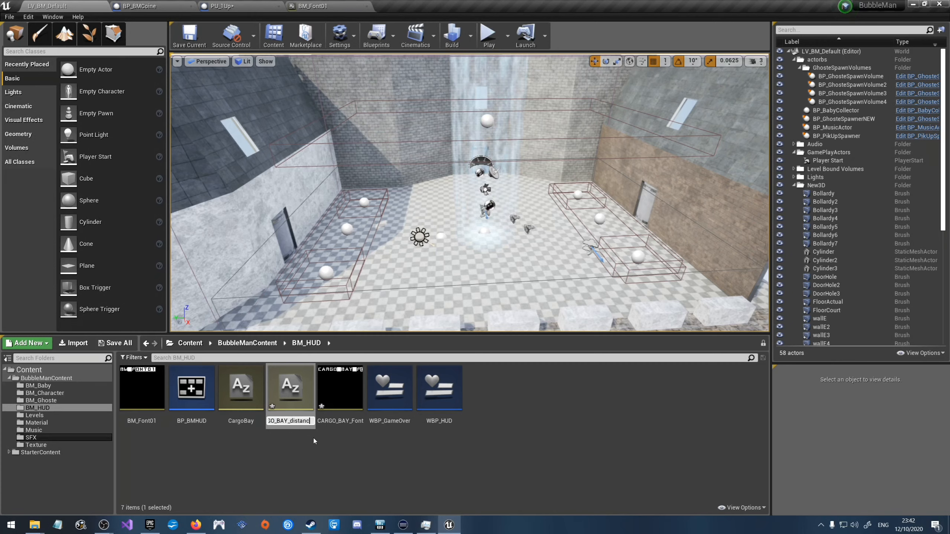
{"action": "type", "text": "efield"}
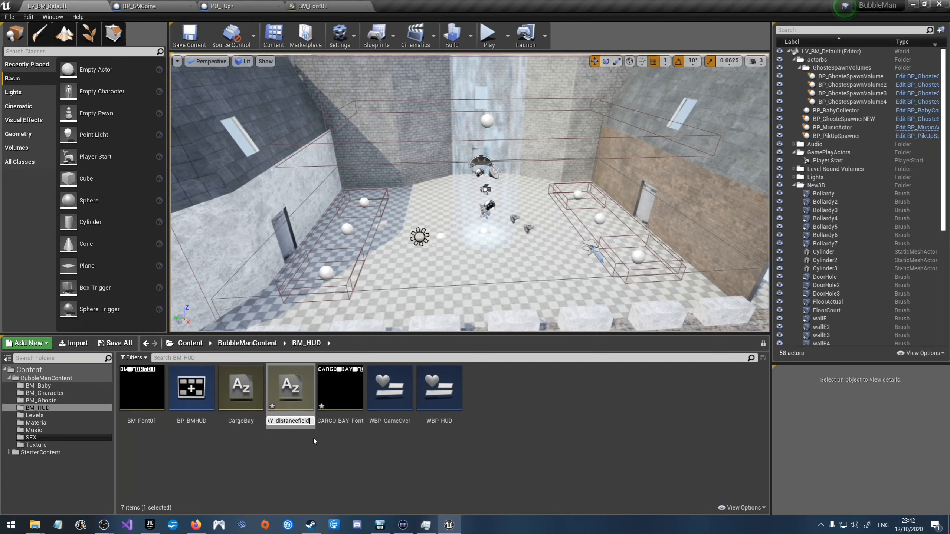
{"action": "key", "text": "Return"}
Step: Rename the CARGO_BAY_Font asset as CARGO_BAY_DFFont
{"action": "left_click", "coordinate": [352, 419]}
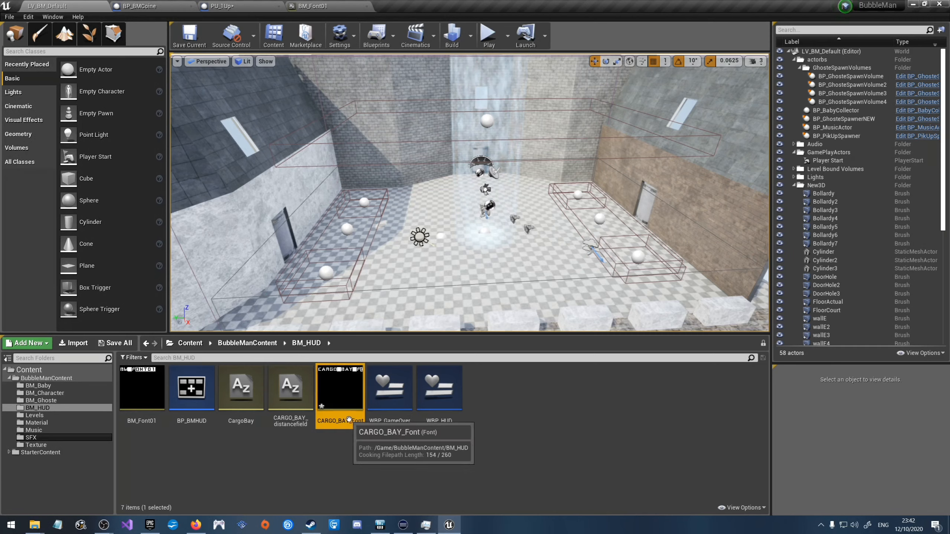
{"action": "left_click", "coordinate": [356, 421]}
{"action": "left_click_drag", "start_coordinate": [353, 421], "coordinate": [369, 420]}
{"action": "type", "text": "DF"}
{"action": "key", "text": "Return"}
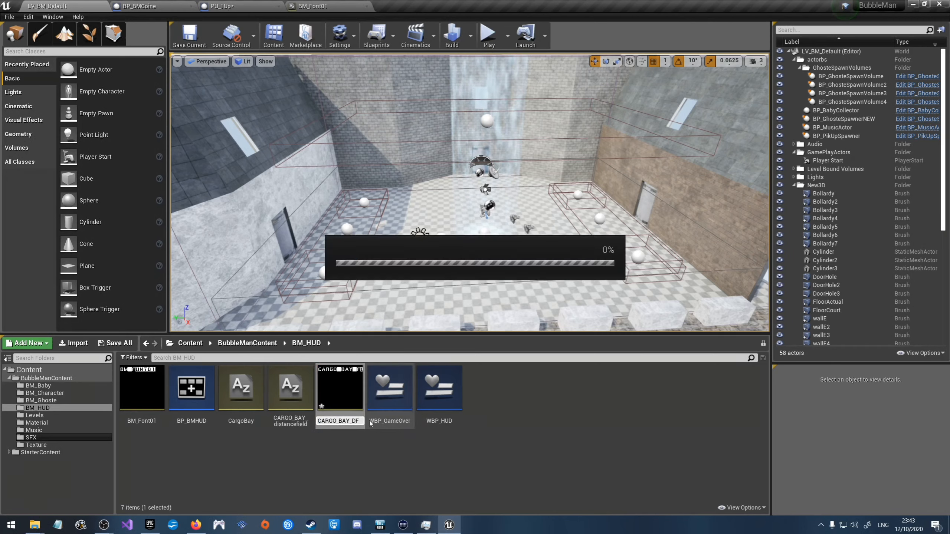
{"action": "left_click", "coordinate": [370, 465]}
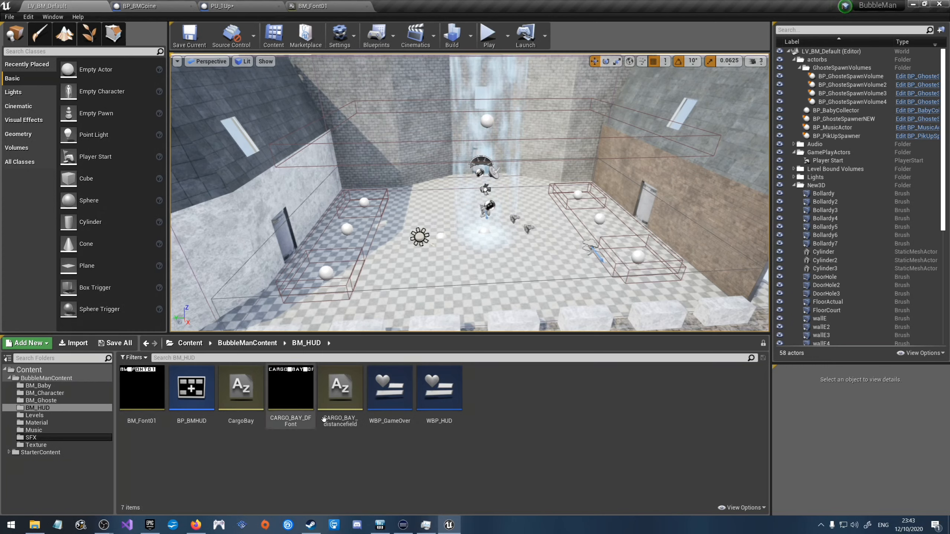
Step: Open the CARGO_BAY_distancefield font face and examine its advanced, layout method and hinting options for a distance field setting
{"action": "double_click", "coordinate": [348, 400]}
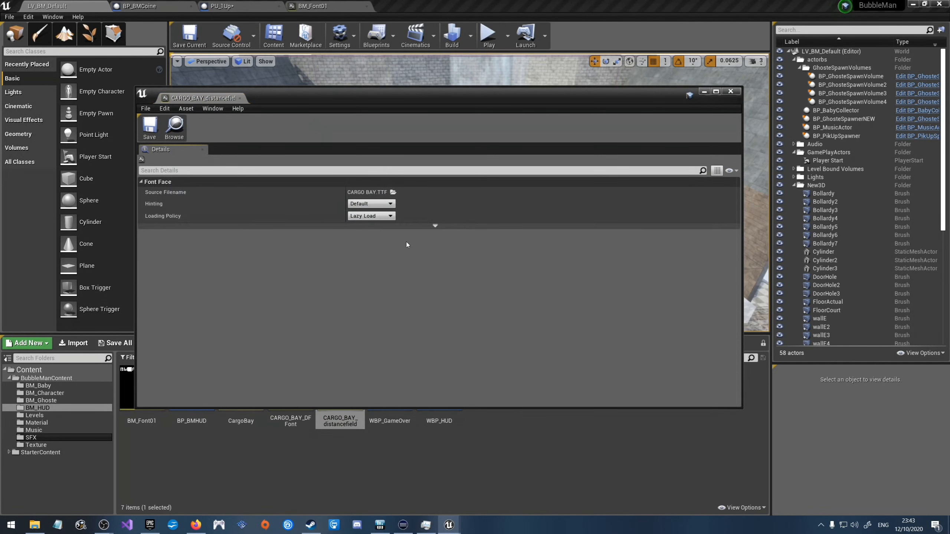
{"action": "left_click", "coordinate": [435, 227]}
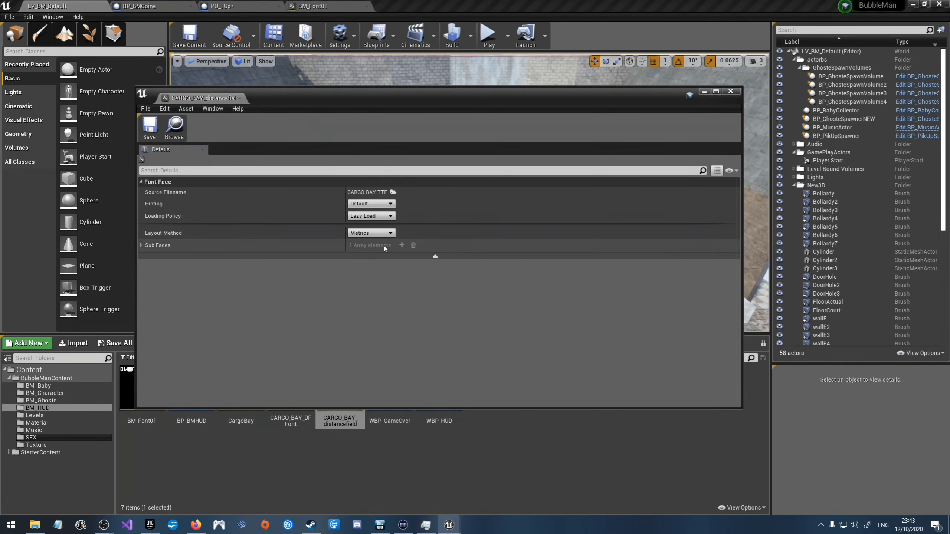
{"action": "left_click", "coordinate": [381, 233]}
{"action": "left_click", "coordinate": [382, 234]}
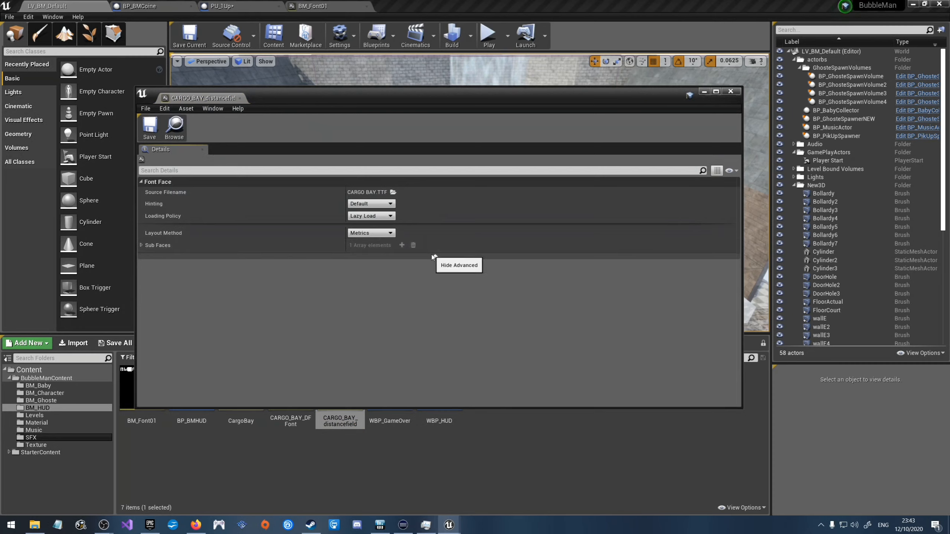
{"action": "left_click", "coordinate": [256, 171]}
{"action": "type", "text": "d"}
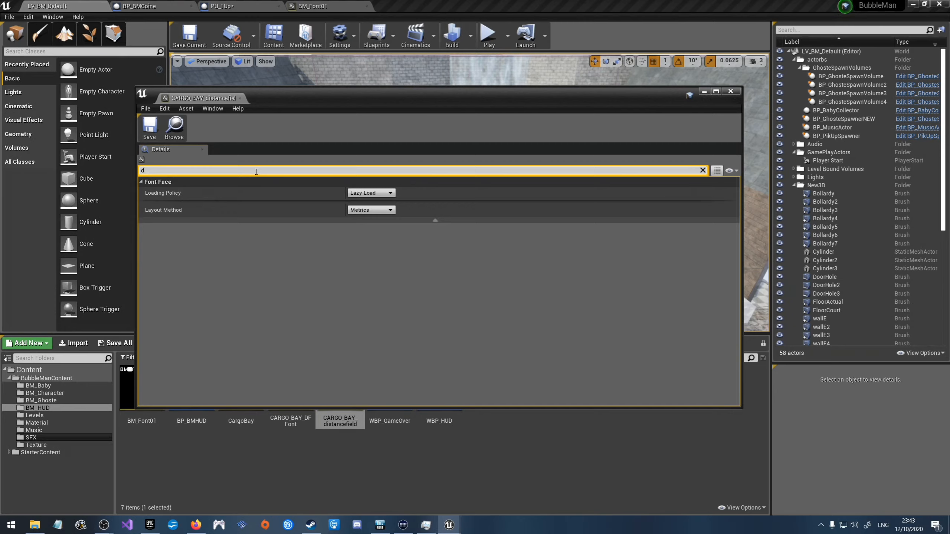
{"action": "key", "text": "BackSpace"}
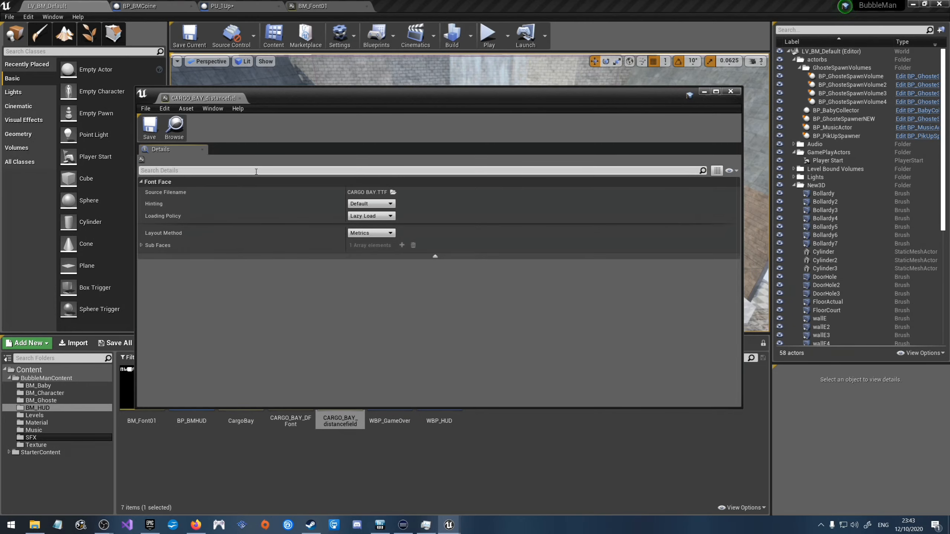
{"action": "left_click", "coordinate": [378, 204]}
{"action": "left_click", "coordinate": [381, 207]}
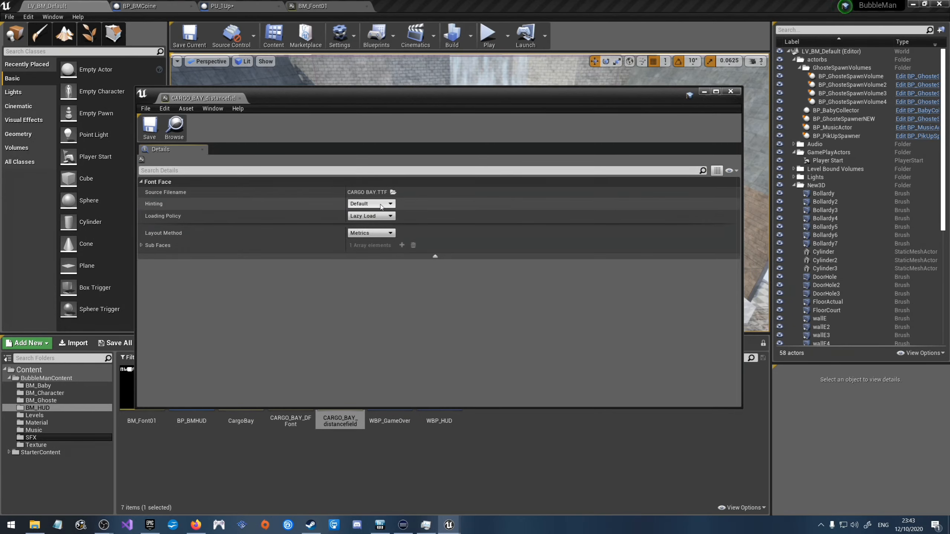
Step: Set the font face's Loading Policy to Inline, then save and close the asset
{"action": "left_click", "coordinate": [379, 217]}
{"action": "left_click", "coordinate": [378, 217]}
{"action": "left_click", "coordinate": [378, 217]}
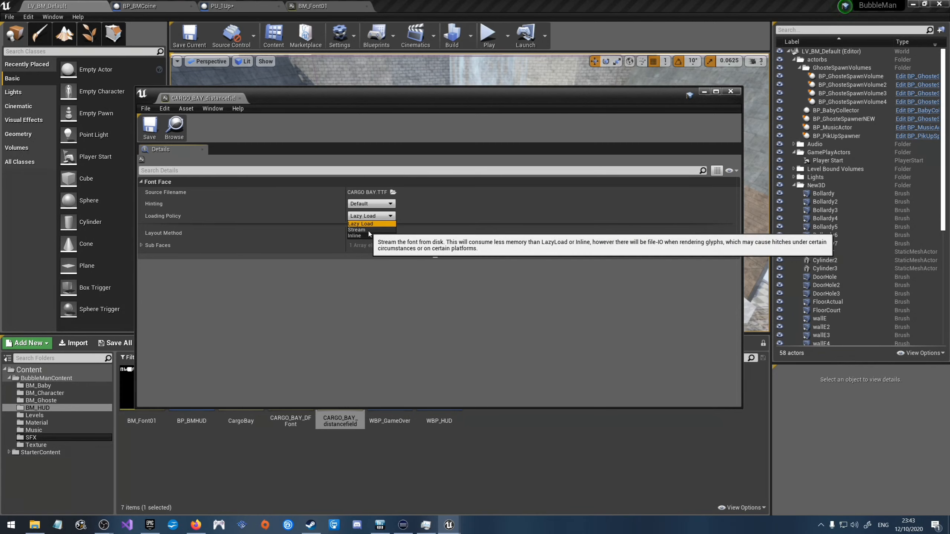
{"action": "left_click", "coordinate": [364, 236]}
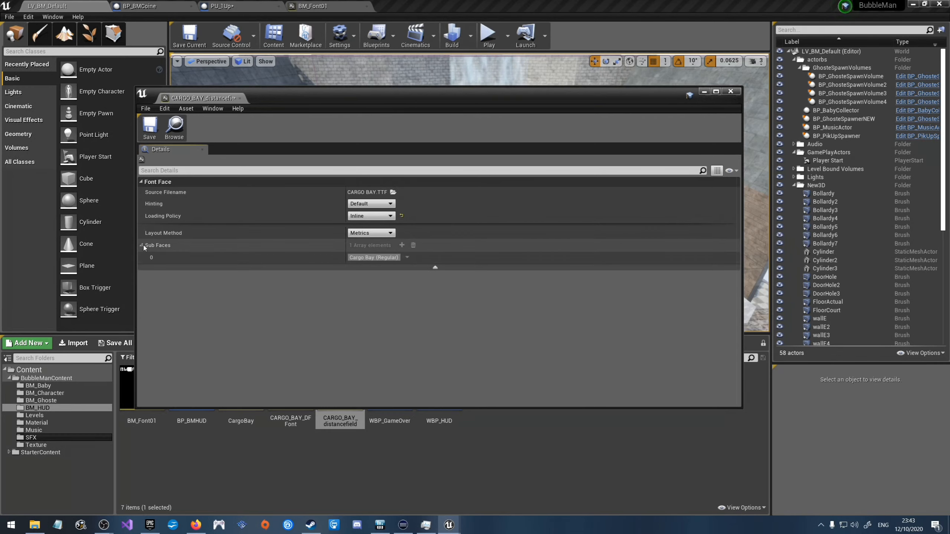
{"action": "left_click", "coordinate": [150, 127]}
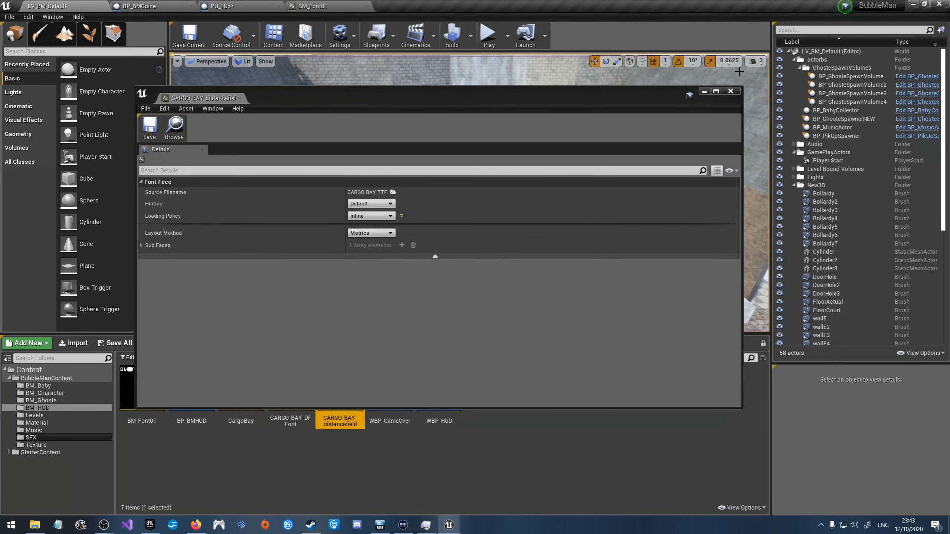
{"action": "left_click", "coordinate": [730, 91]}
Step: Open CARGO_BAY_DFFont, search its details for "dis" and check the Font Cache Type choices, keeping Runtime
{"action": "double_click", "coordinate": [298, 391]}
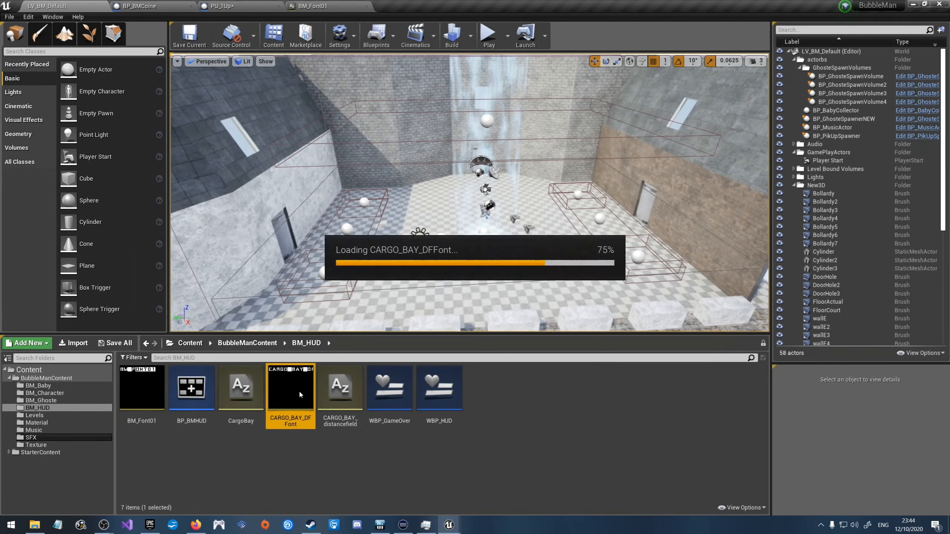
{"action": "left_click", "coordinate": [606, 164]}
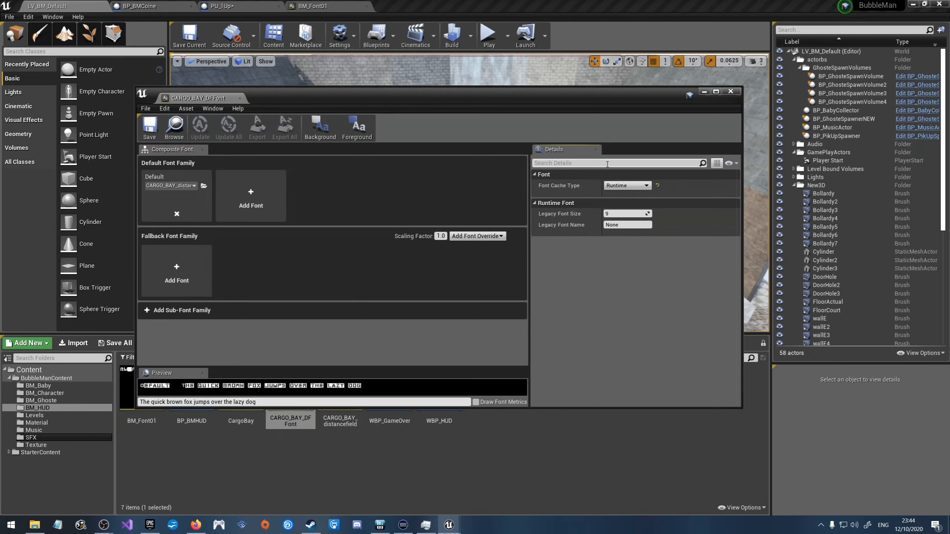
{"action": "type", "text": "dis"}
{"action": "key", "text": "BackSpace"}
{"action": "key", "text": "BackSpace"}
{"action": "key", "text": "BackSpace"}
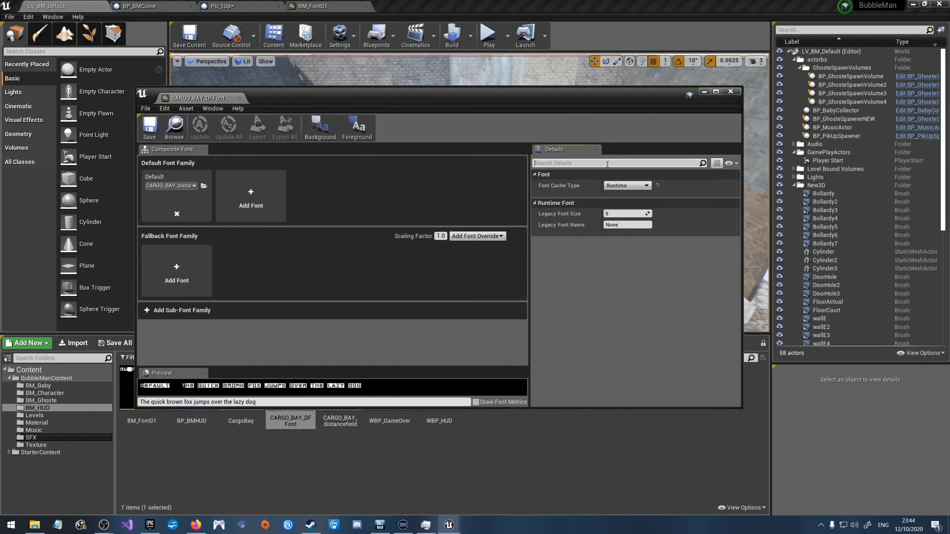
{"action": "left_click", "coordinate": [624, 185]}
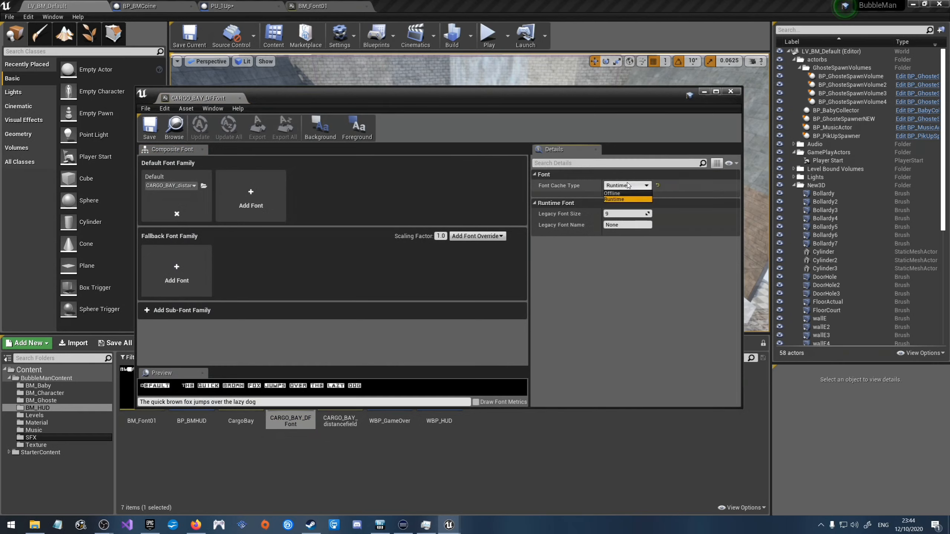
{"action": "left_click", "coordinate": [617, 200]}
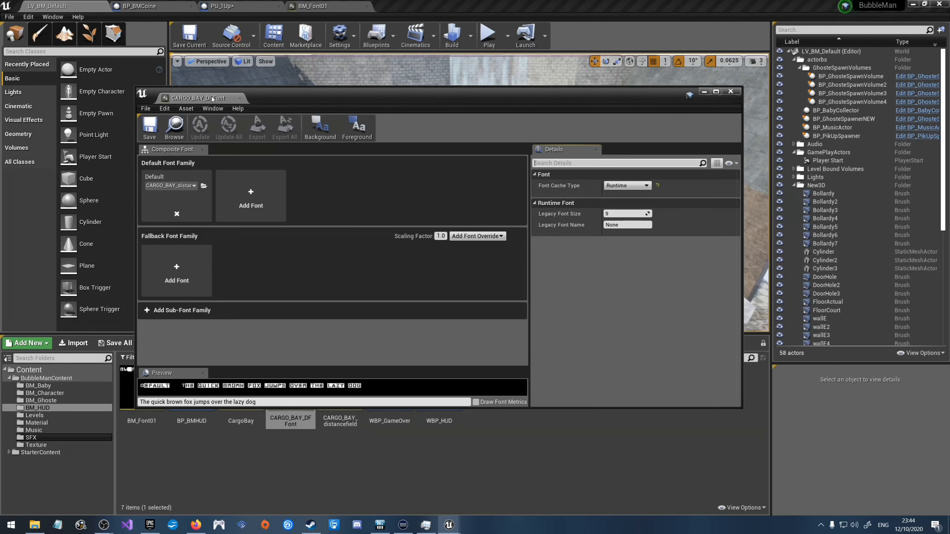
{"action": "left_click", "coordinate": [730, 91]}
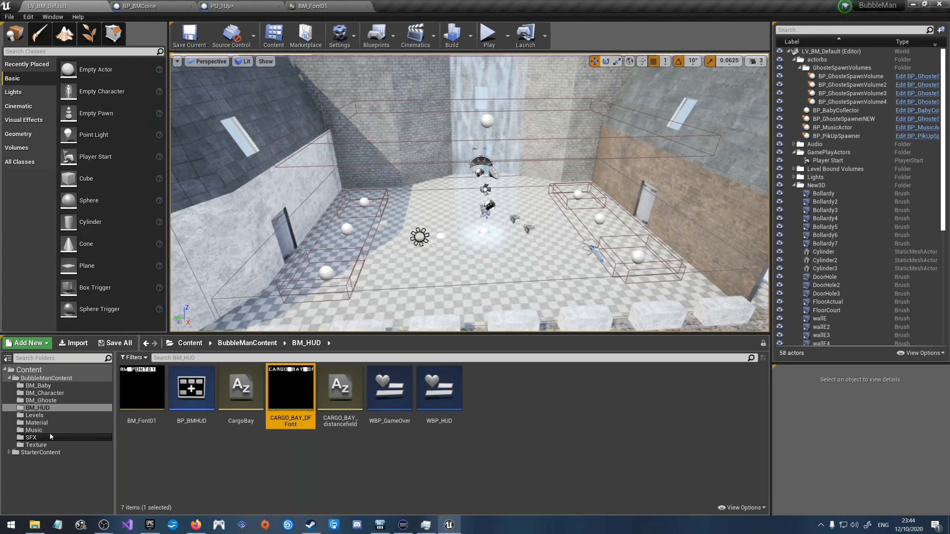
Step: Reopen CARGO_BAY_DFFont and examine its font metrics preview, default font face choices and font override options
{"action": "double_click", "coordinate": [290, 388]}
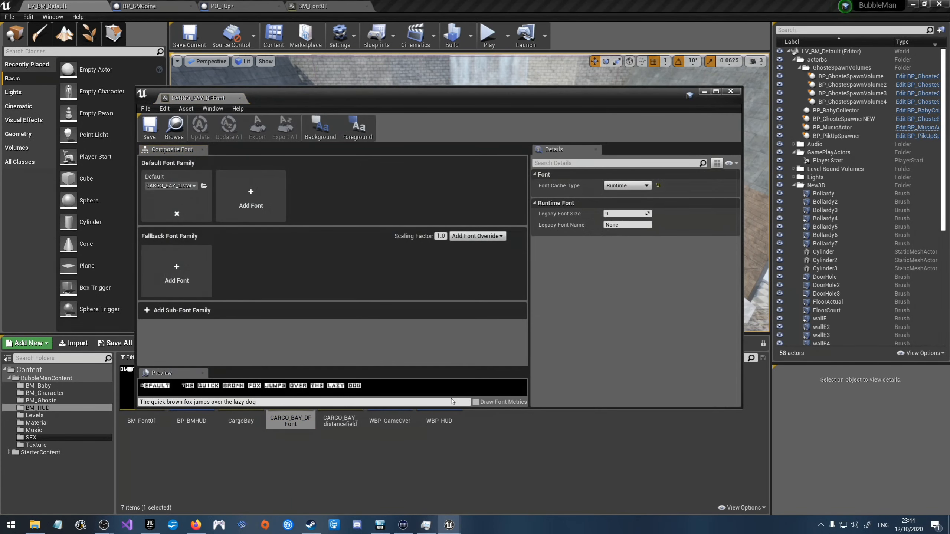
{"action": "left_click", "coordinate": [476, 402]}
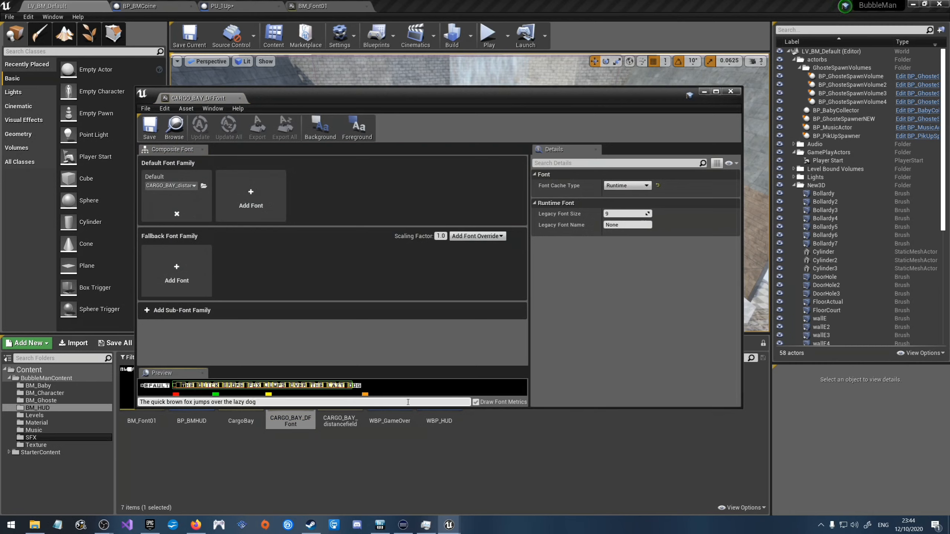
{"action": "left_click", "coordinate": [475, 402]}
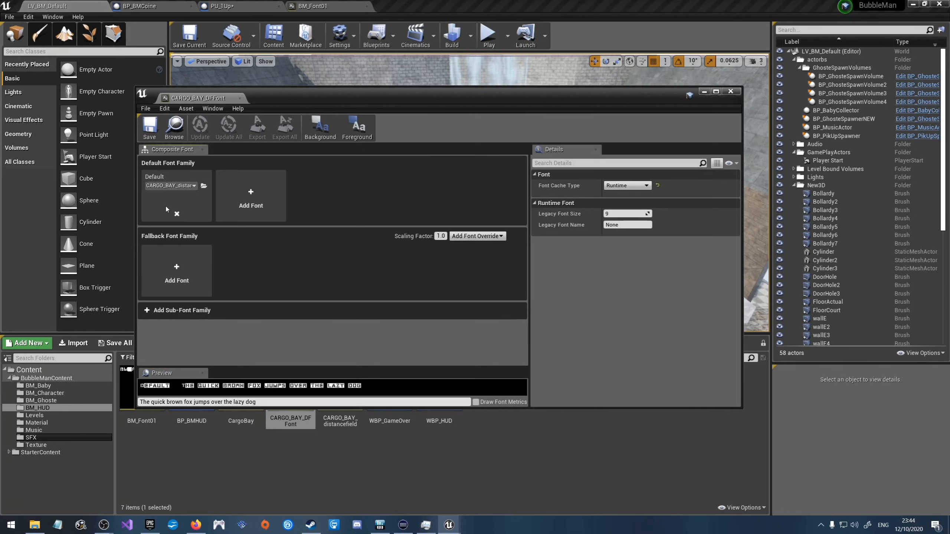
{"action": "left_click", "coordinate": [195, 187]}
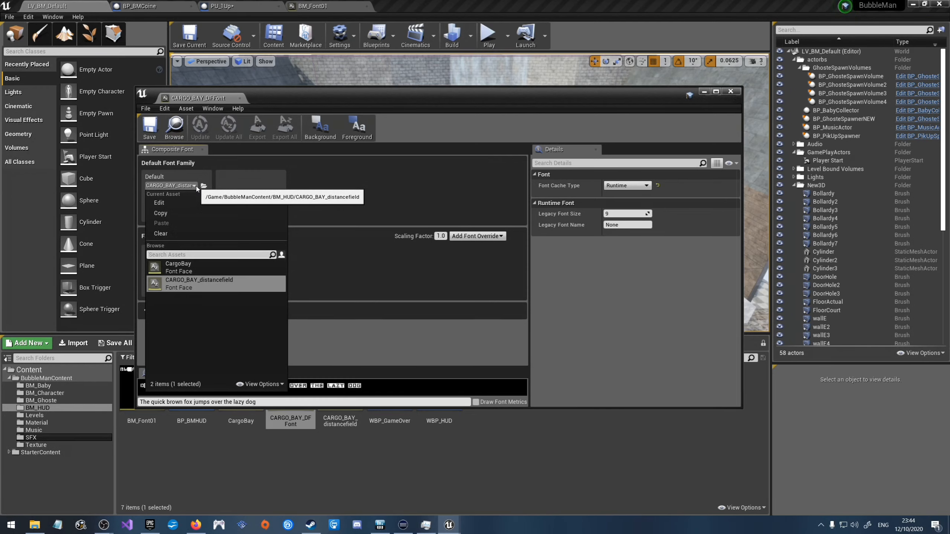
{"action": "left_click", "coordinate": [196, 185]}
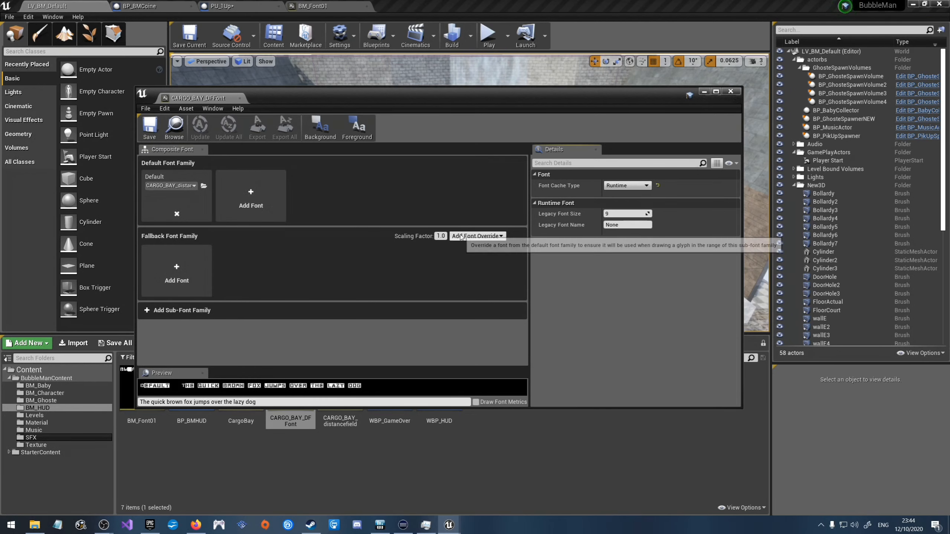
{"action": "left_click", "coordinate": [478, 237]}
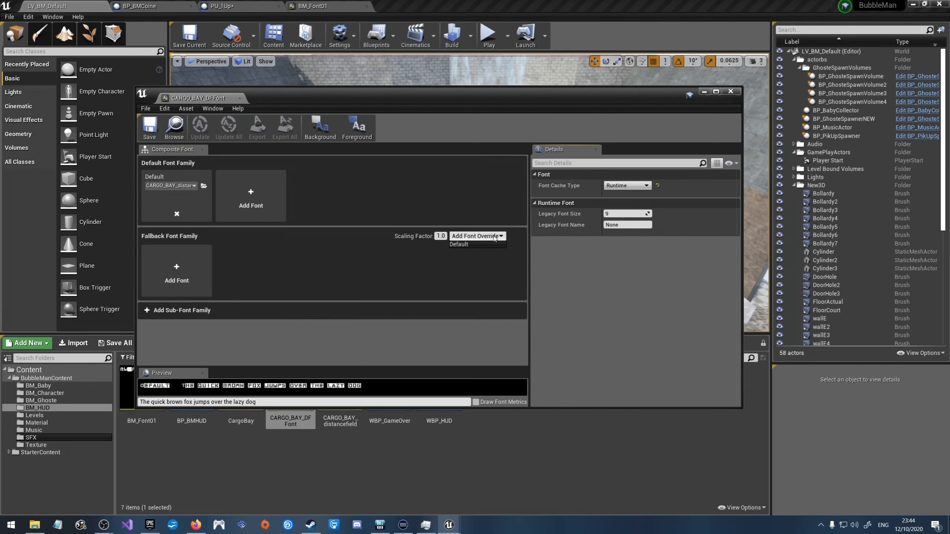
{"action": "left_click", "coordinate": [604, 274]}
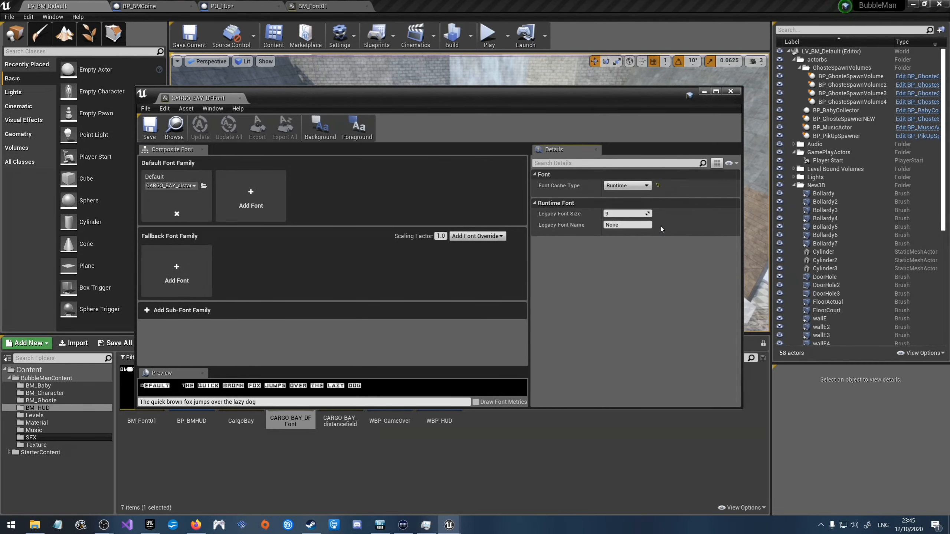
{"action": "left_click", "coordinate": [730, 91]}
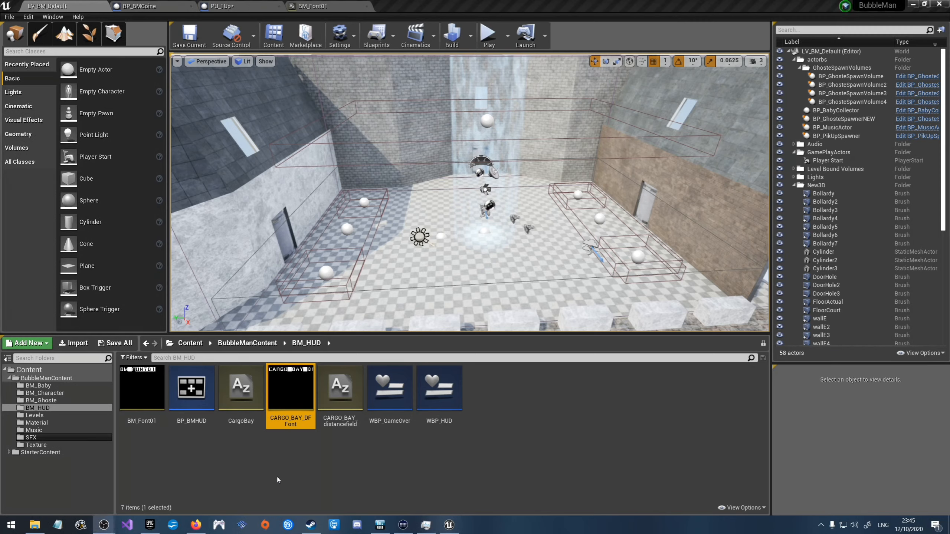
Step: Assign CARGO_BAY_DFFont as the font of the TextRender in PU_1Up
{"action": "left_click", "coordinate": [198, 458]}
{"action": "left_click", "coordinate": [222, 6]}
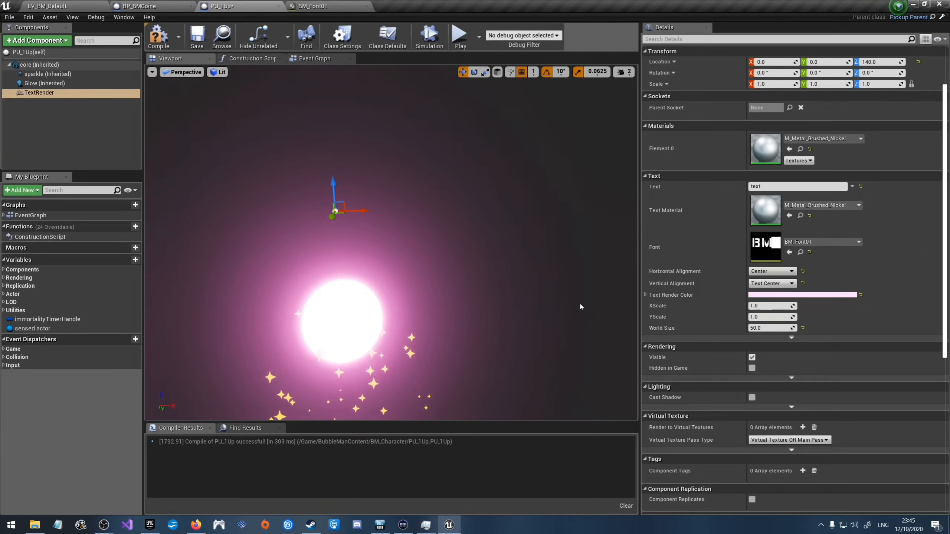
{"action": "left_click", "coordinate": [819, 241]}
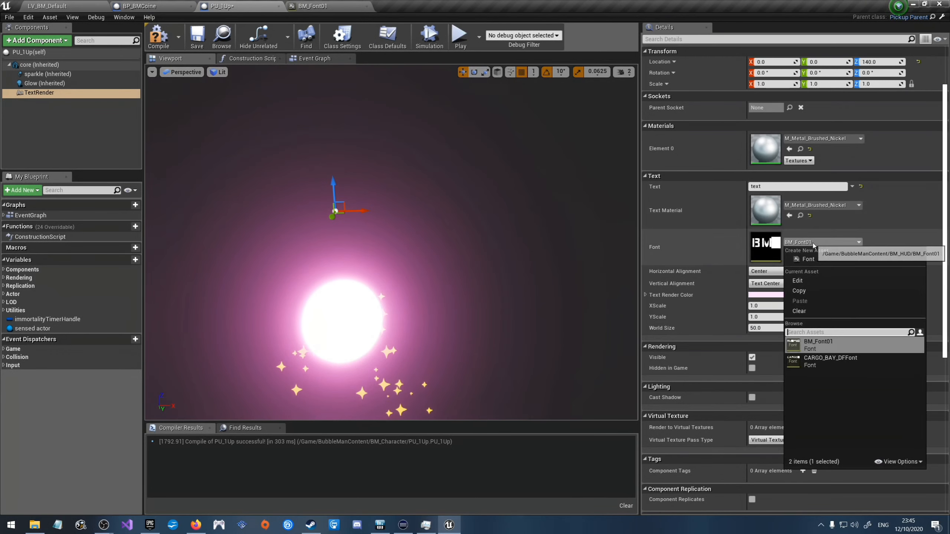
{"action": "left_click", "coordinate": [830, 359]}
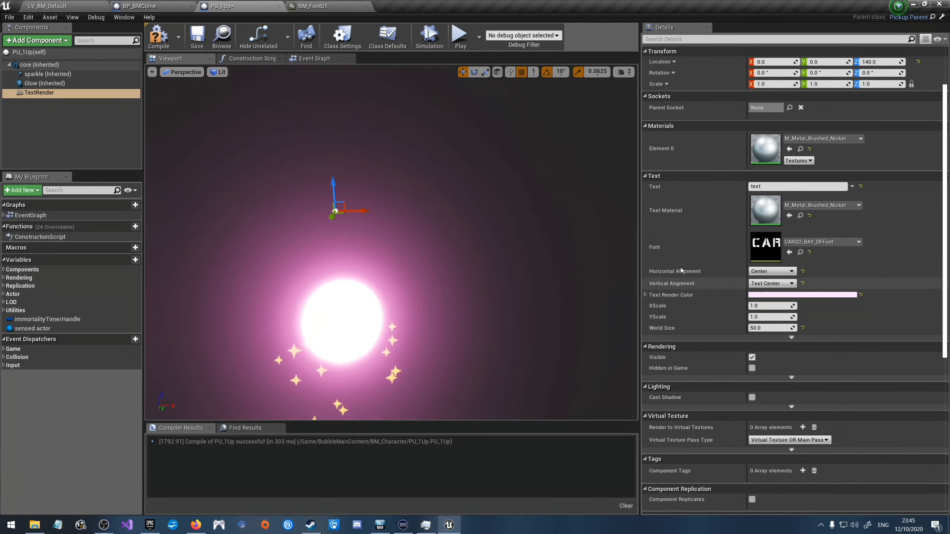
Step: Compile and save PU_1Up, then inspect the area above the glow for the text
{"action": "left_click", "coordinate": [159, 36]}
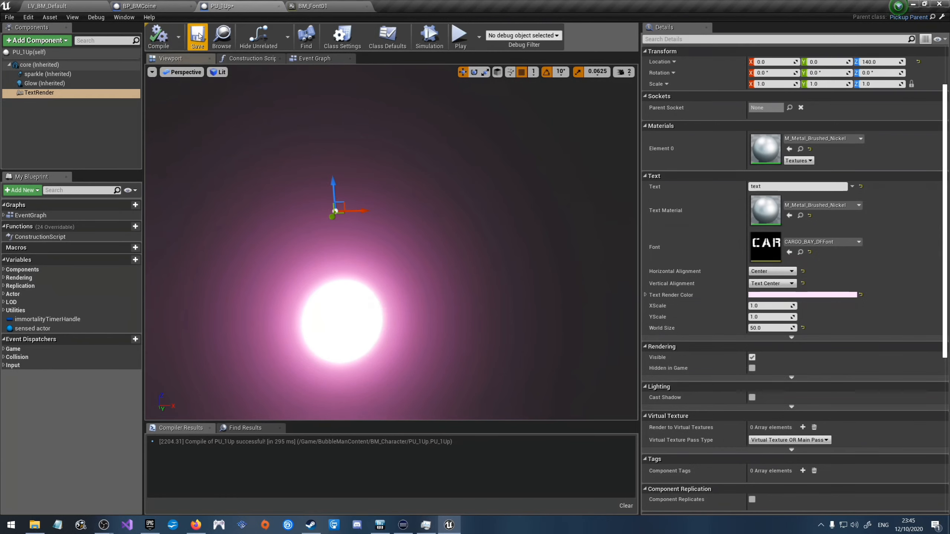
{"action": "left_click", "coordinate": [196, 37]}
{"action": "scroll", "coordinate": [357, 229], "scroll_direction": "up", "scroll_amount": 2}
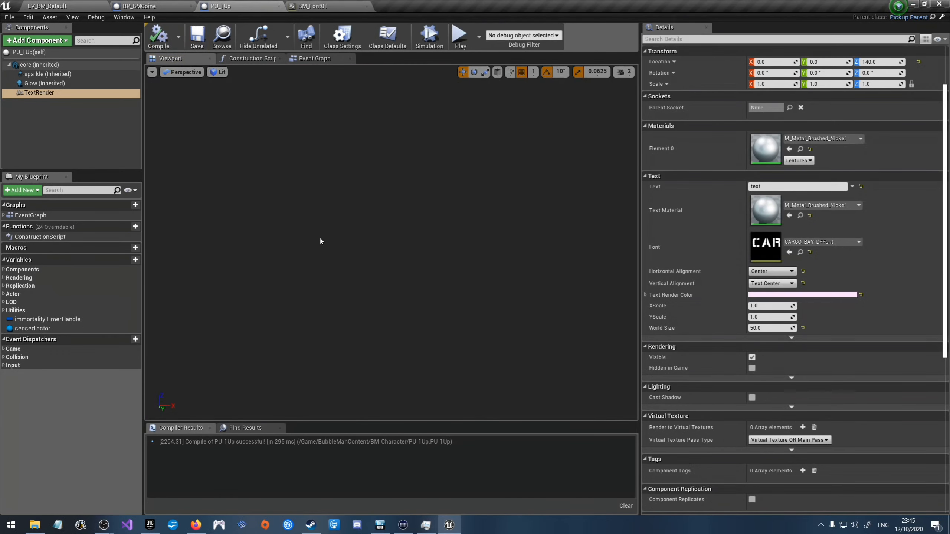
{"action": "scroll", "coordinate": [318, 237], "scroll_direction": "down", "scroll_amount": 1}
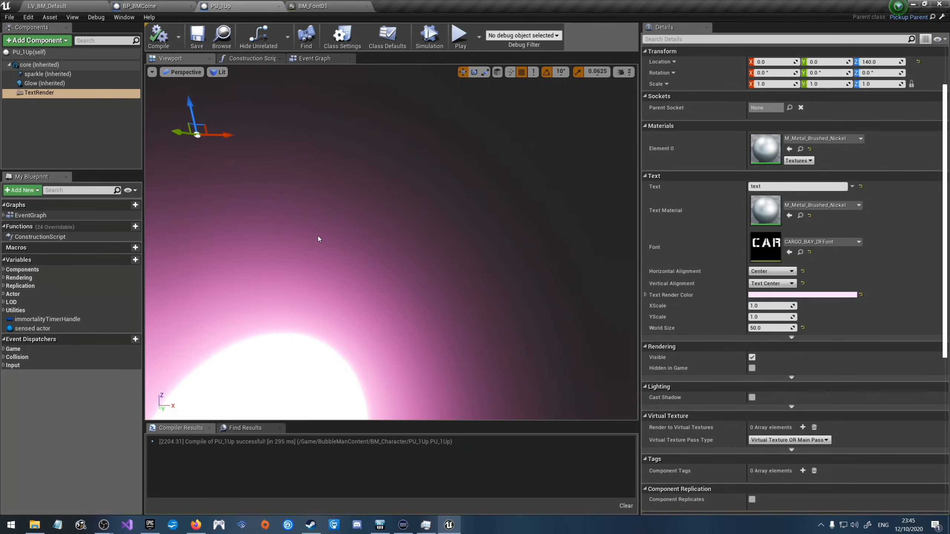
{"action": "right_click_drag", "start_coordinate": [318, 238], "coordinate": [164, 279]}
Step: Append "sadadasdasdasdasdasdasd" to the TextRender's text and check its inline localization options
{"action": "left_click", "coordinate": [798, 186]}
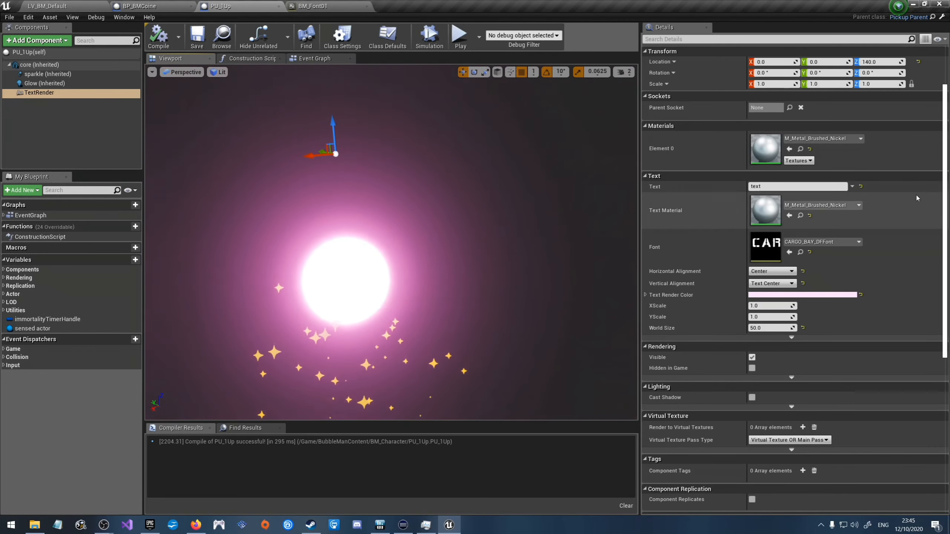
{"action": "type", "text": "sadadasdasdasdasdasdasd"}
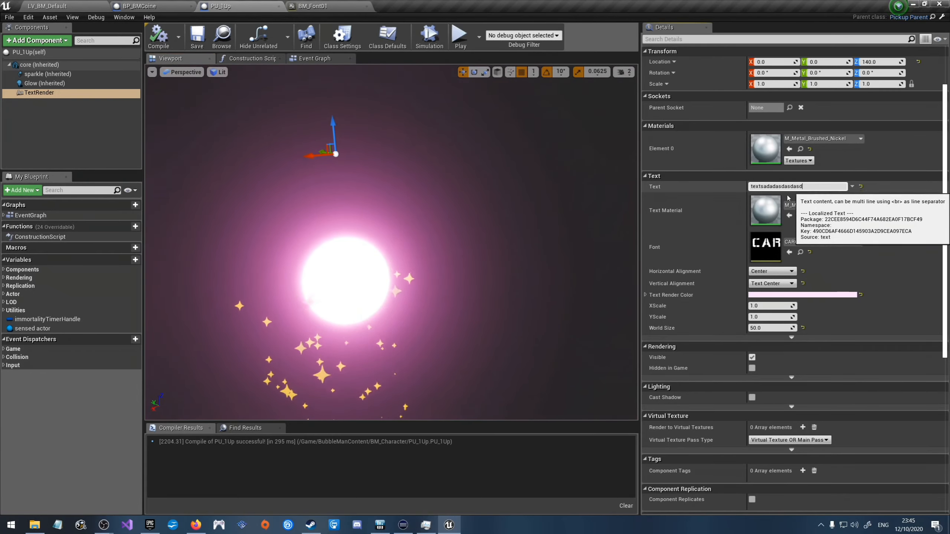
{"action": "key", "text": "Return"}
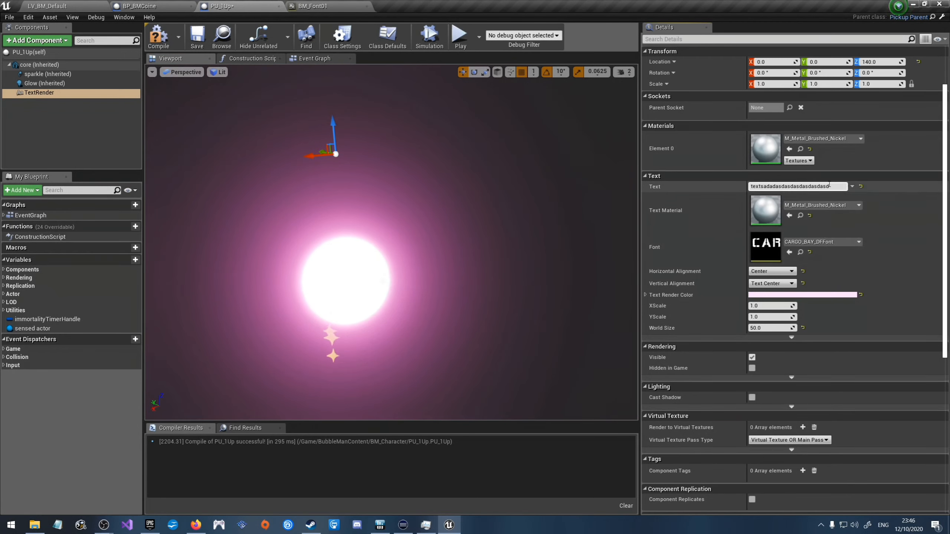
{"action": "left_click", "coordinate": [852, 187]}
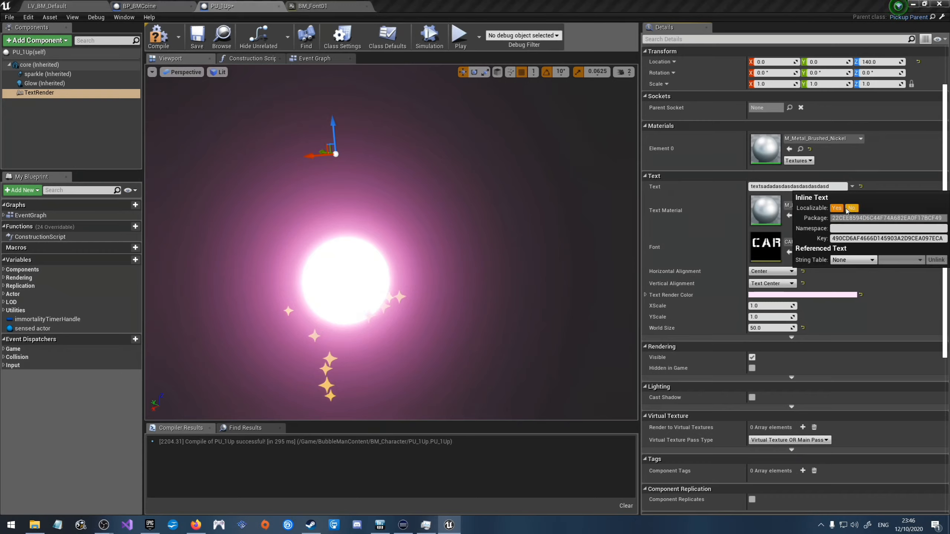
{"action": "left_click", "coordinate": [857, 212]}
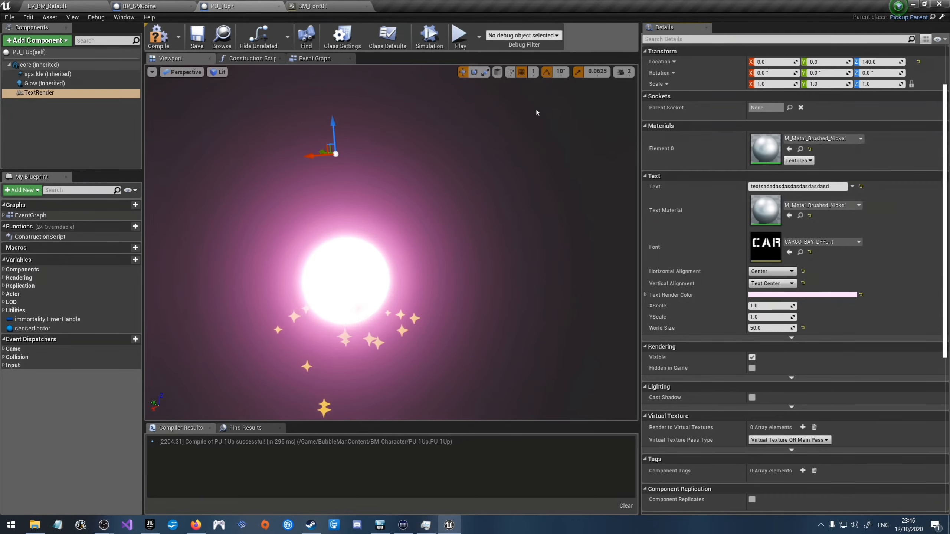
Step: Compile and save the lengthened text, and inspect the TextRender from other angles above the glow
{"action": "left_click", "coordinate": [194, 38]}
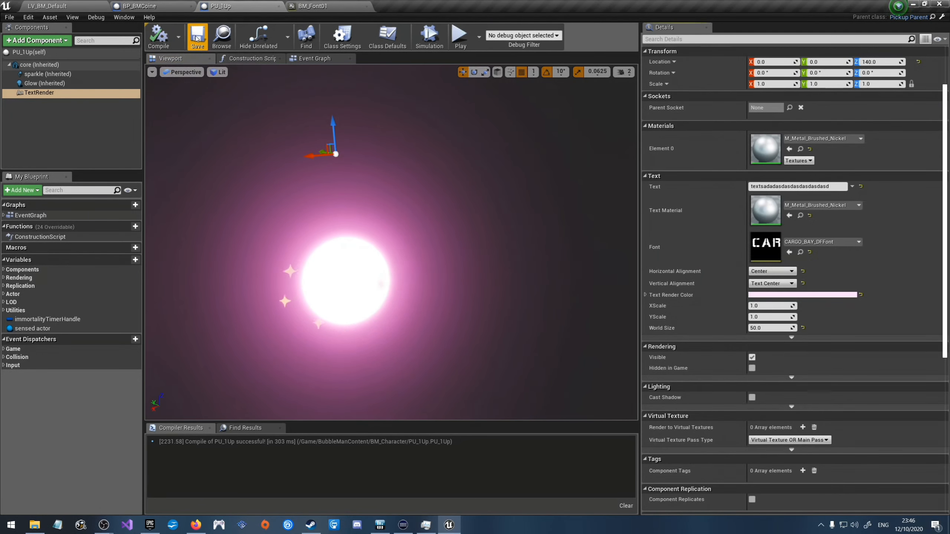
{"action": "scroll", "coordinate": [309, 238], "scroll_direction": "up", "scroll_amount": 5}
{"action": "scroll", "coordinate": [309, 238], "scroll_direction": "down", "scroll_amount": 5}
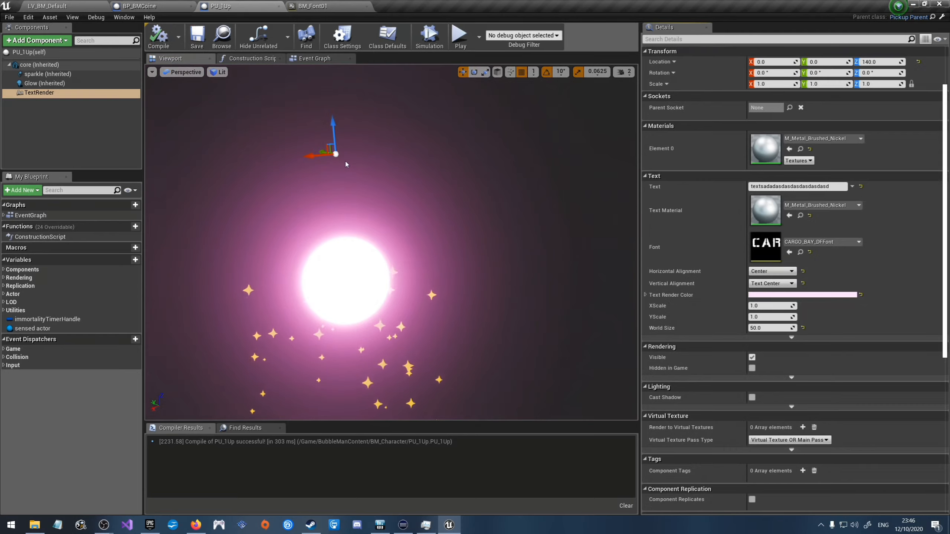
{"action": "middle_click_drag", "start_coordinate": [309, 237], "coordinate": [374, 231]}
{"action": "right_click_drag", "start_coordinate": [374, 232], "coordinate": [609, 178]}
{"action": "right_click_drag", "start_coordinate": [365, 175], "coordinate": [367, 171]}
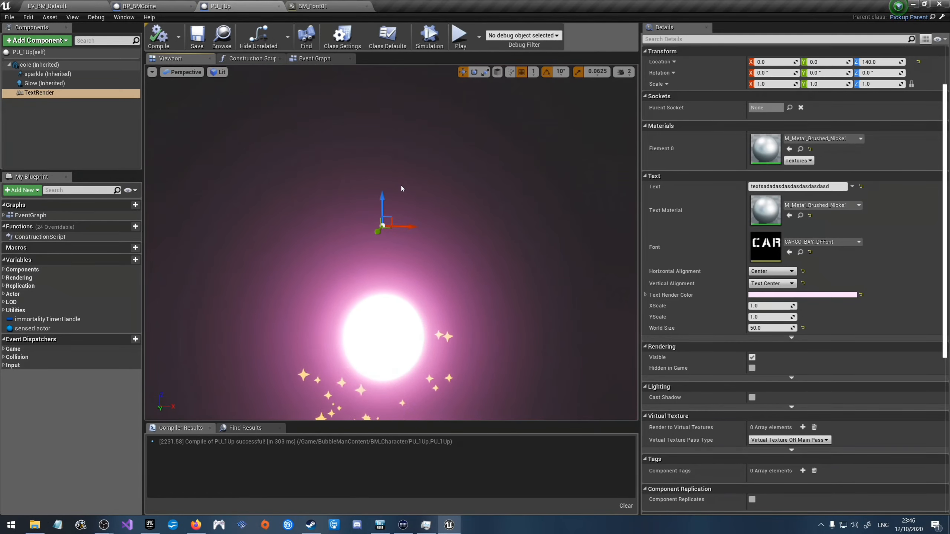
Step: Search the TextRender's Element 0 material choices for "default", keeping the current material
{"action": "left_click", "coordinate": [838, 138]}
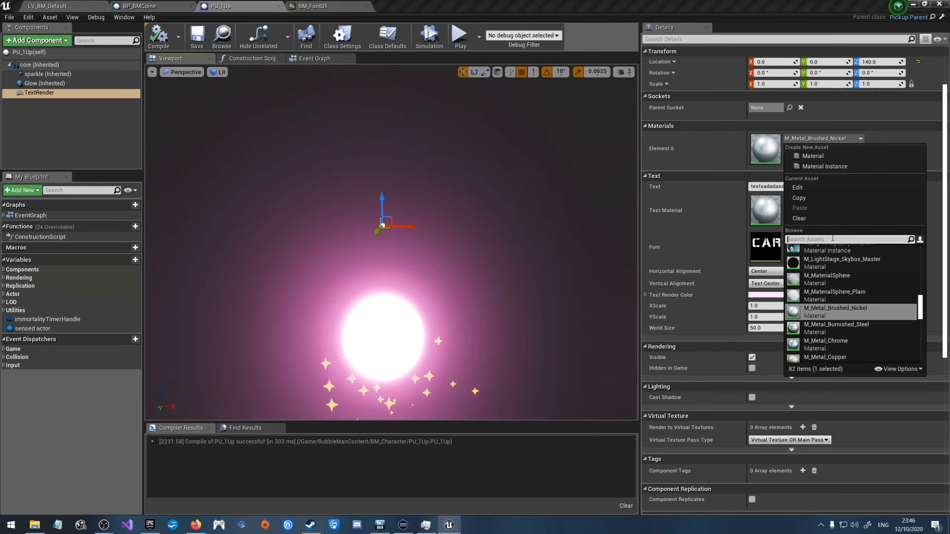
{"action": "type", "text": "rex"}
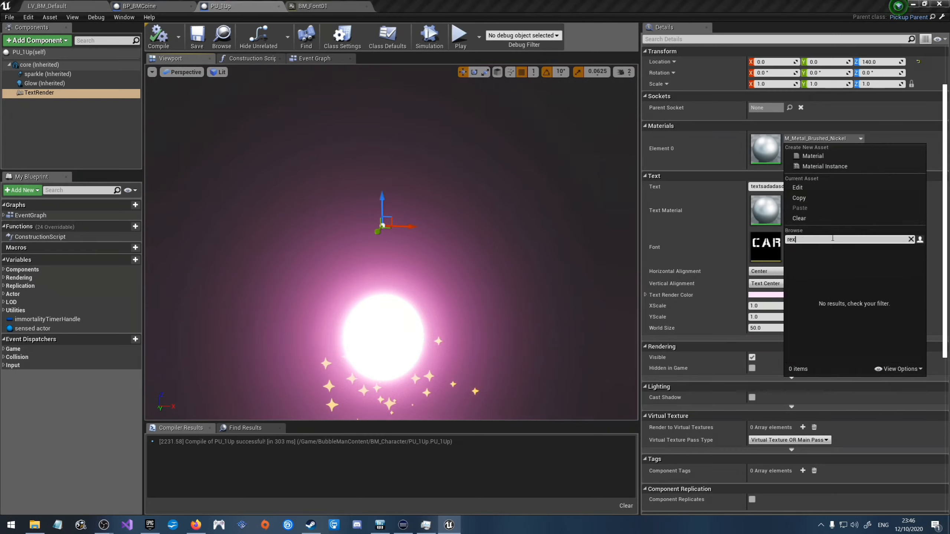
{"action": "type", "text": "trtex"}
{"action": "key", "text": "BackSpace"}
{"action": "key", "text": "BackSpace"}
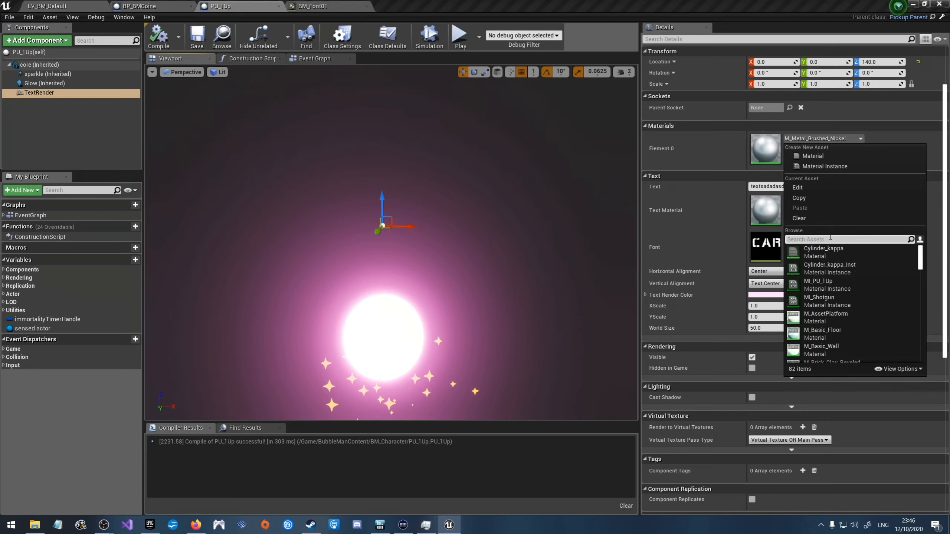
{"action": "type", "text": "default"}
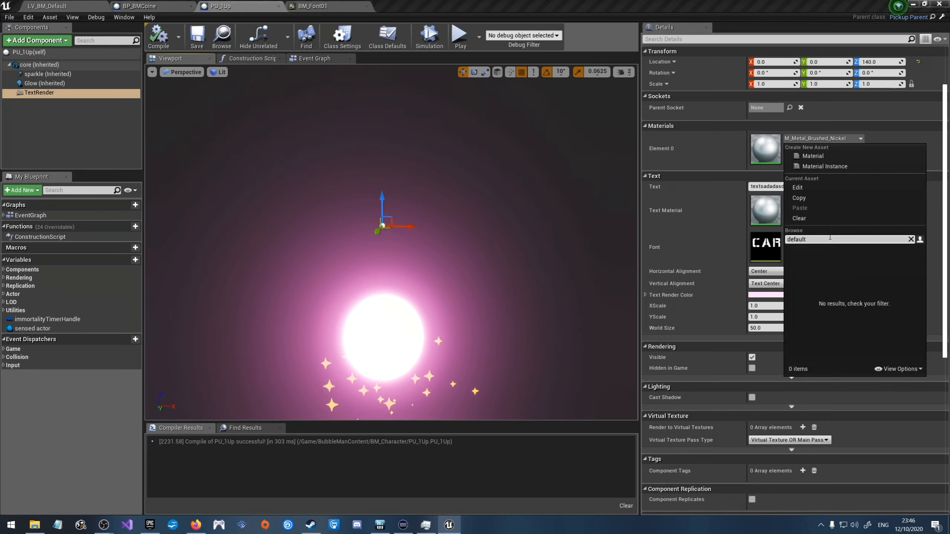
{"action": "left_click", "coordinate": [933, 159]}
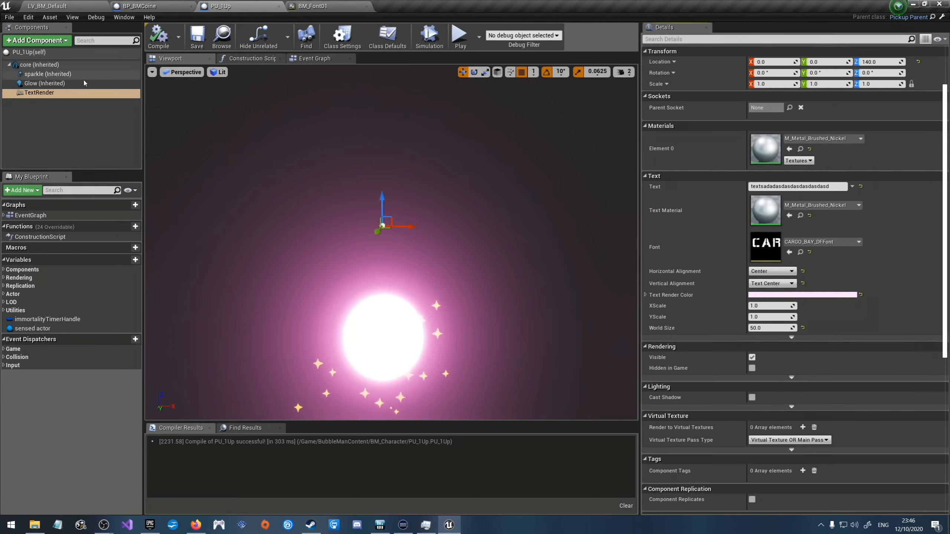
Step: Delete the TextRender component from PU_1Up and recompile the blueprint
{"action": "left_click", "coordinate": [62, 91]}
{"action": "key", "text": "Delete"}
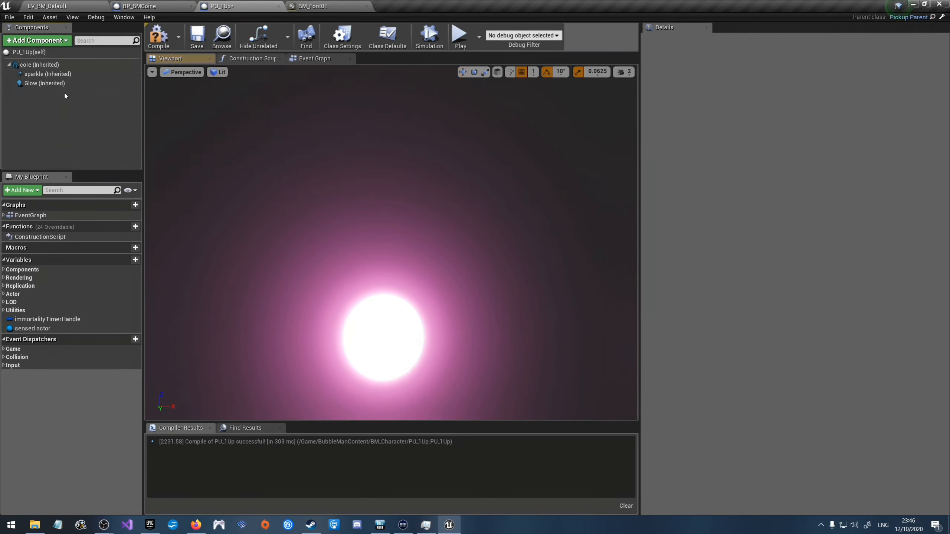
{"action": "left_click", "coordinate": [172, 36]}
Step: Add a new Text Render component to PU_1Up, keeping its default name
{"action": "left_click", "coordinate": [37, 40]}
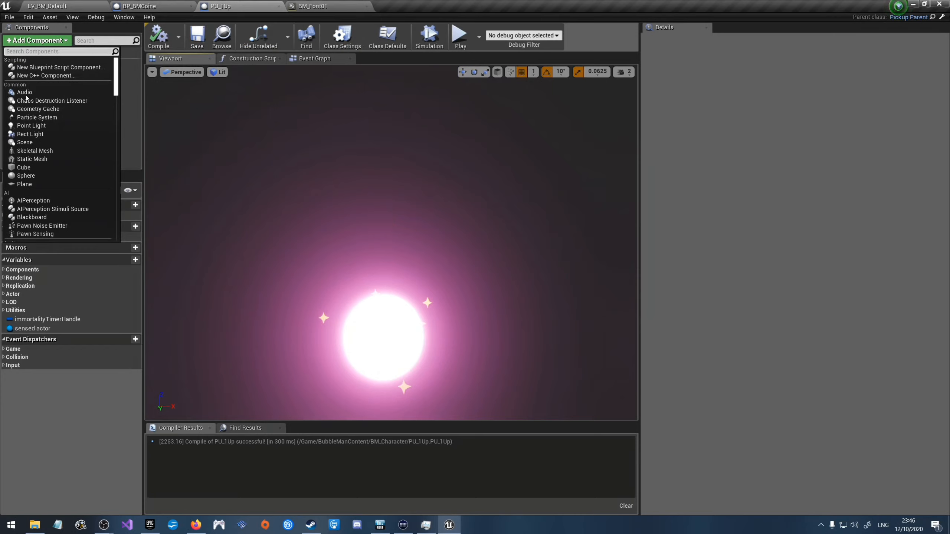
{"action": "type", "text": "text"}
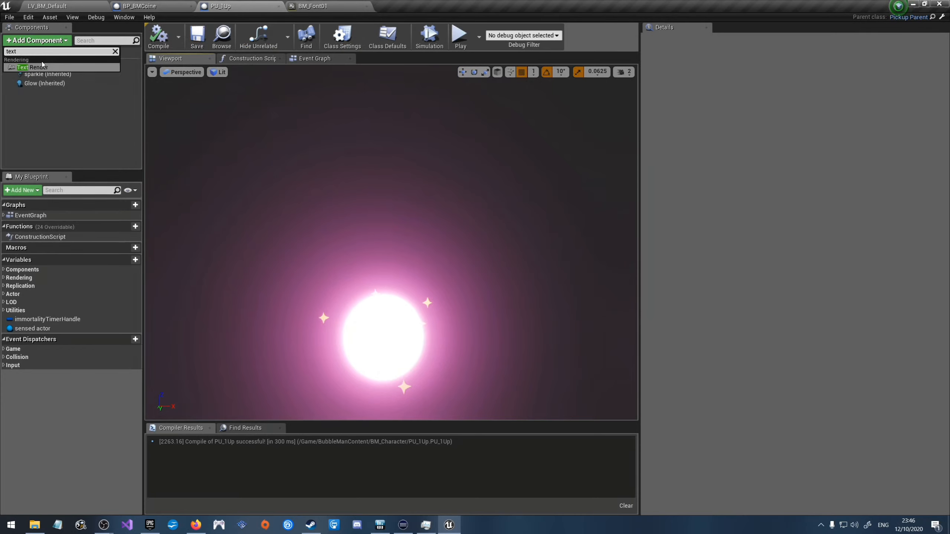
{"action": "left_click", "coordinate": [42, 64]}
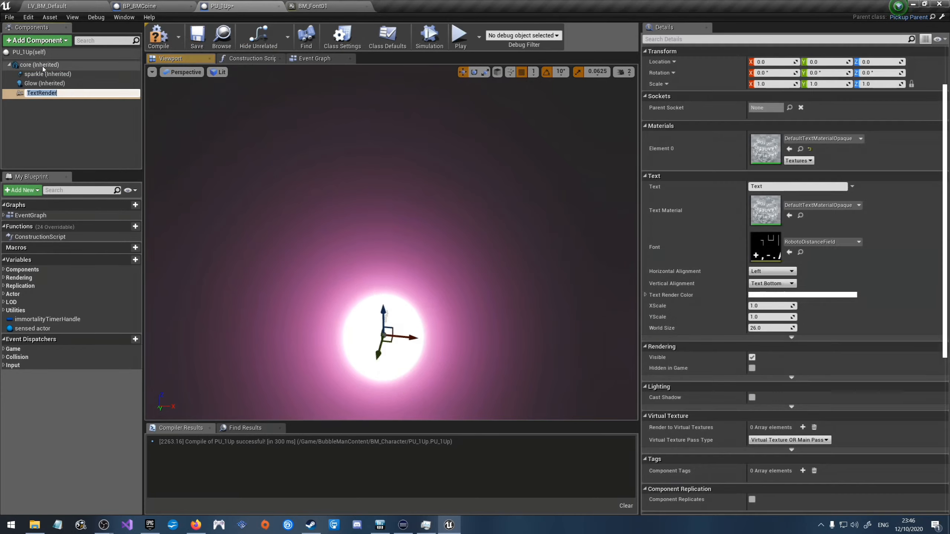
{"action": "key", "text": "Return"}
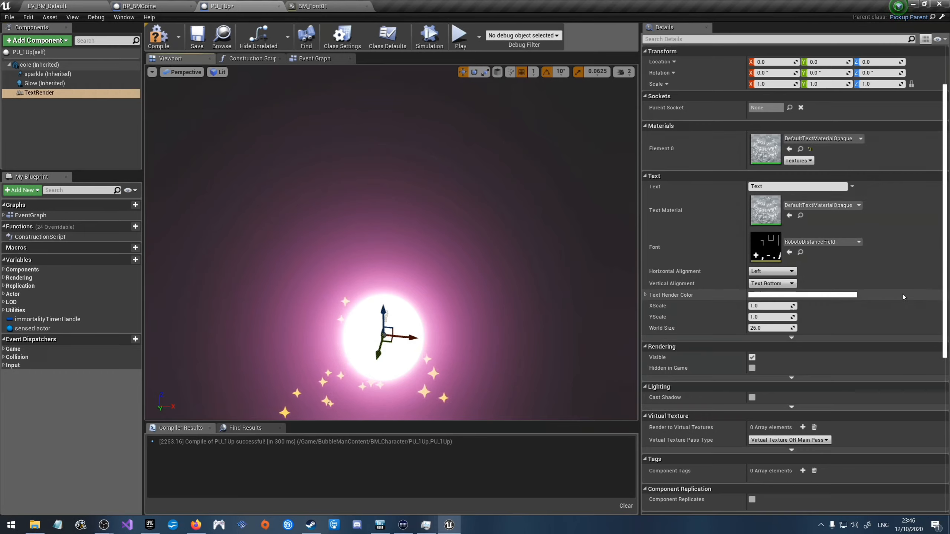
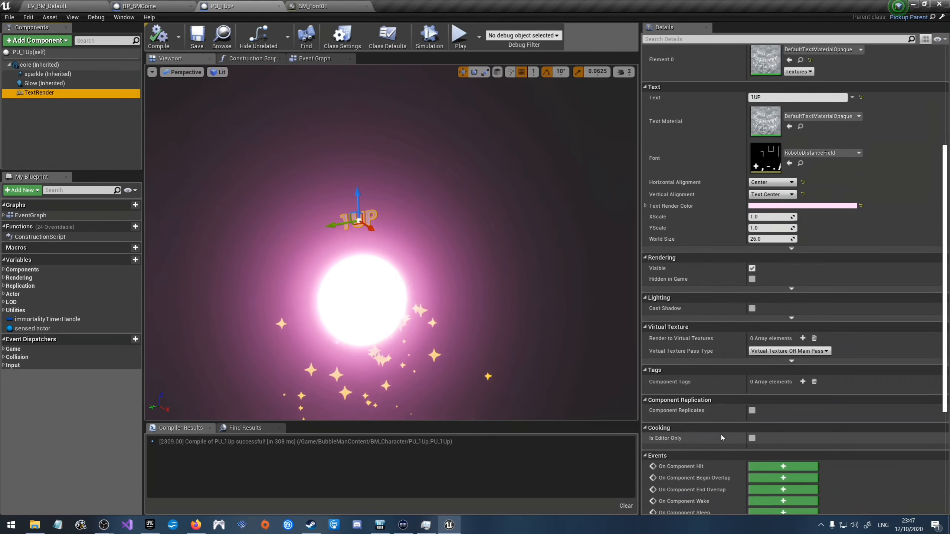
Step: Review the remaining detail settings of the 1UP TextRender and save PU_1Up
{"action": "scroll", "coordinate": [721, 435], "scroll_direction": "down", "scroll_amount": 5}
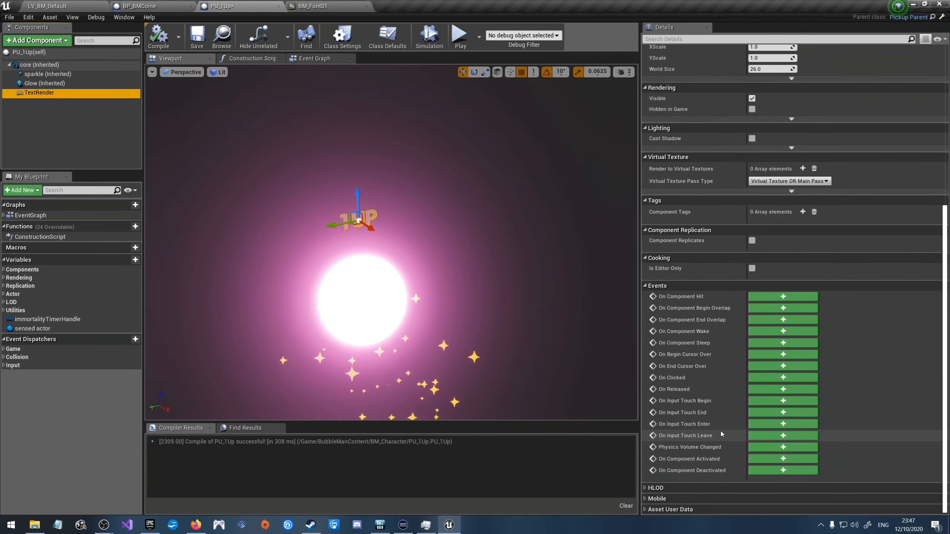
{"action": "scroll", "coordinate": [721, 434], "scroll_direction": "up", "scroll_amount": 10}
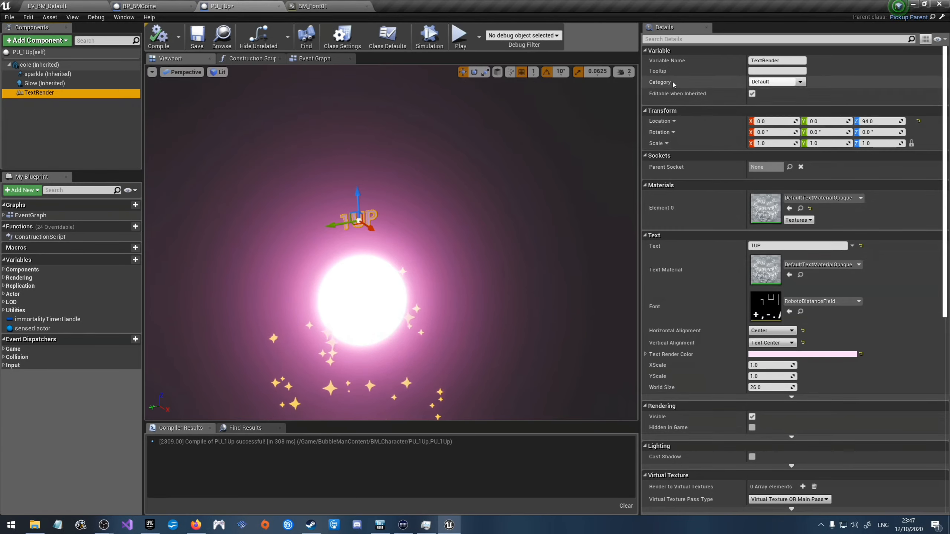
{"action": "left_click", "coordinate": [196, 37]}
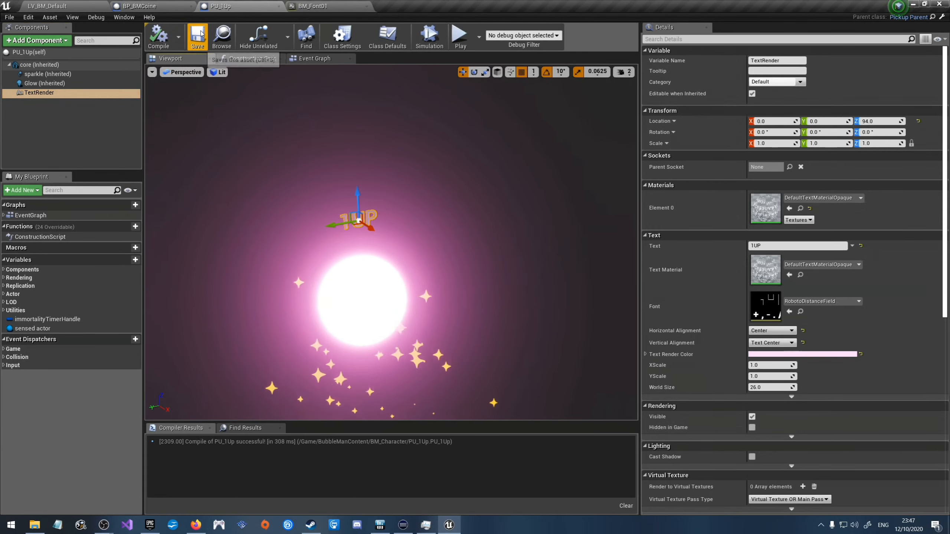
Step: Play-test LV_BM_Default, moving the character around the room to check for the labelled 1UP pickup
{"action": "left_click", "coordinate": [62, 5]}
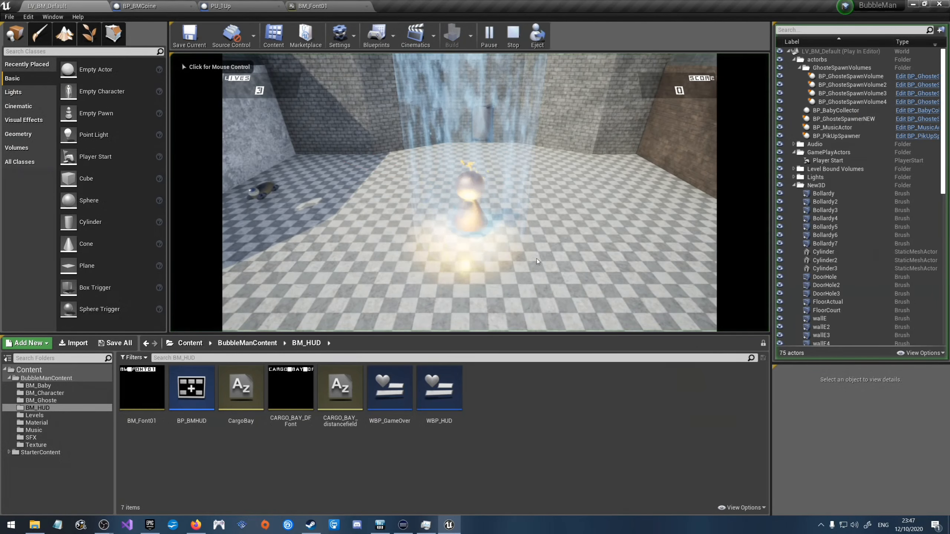
{"action": "key", "text": "w"}
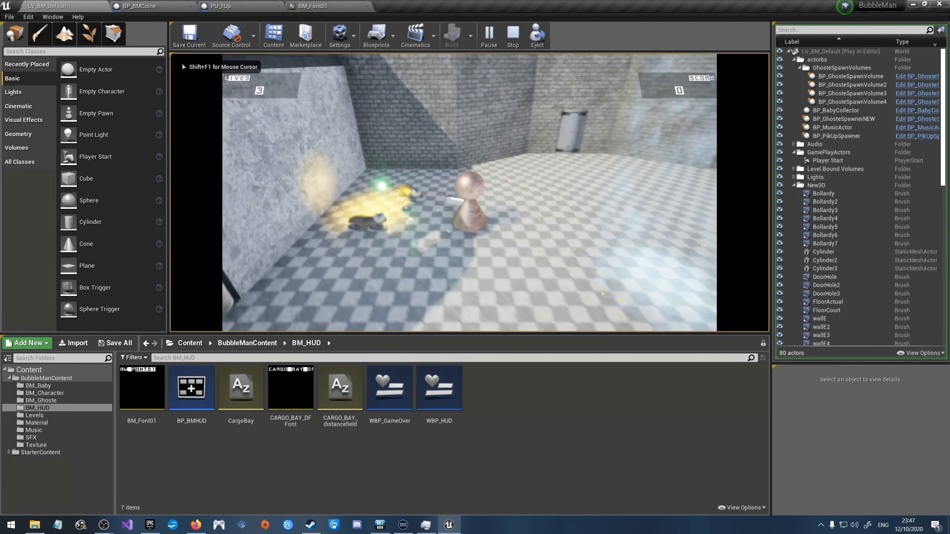
{"action": "key", "text": "s"}
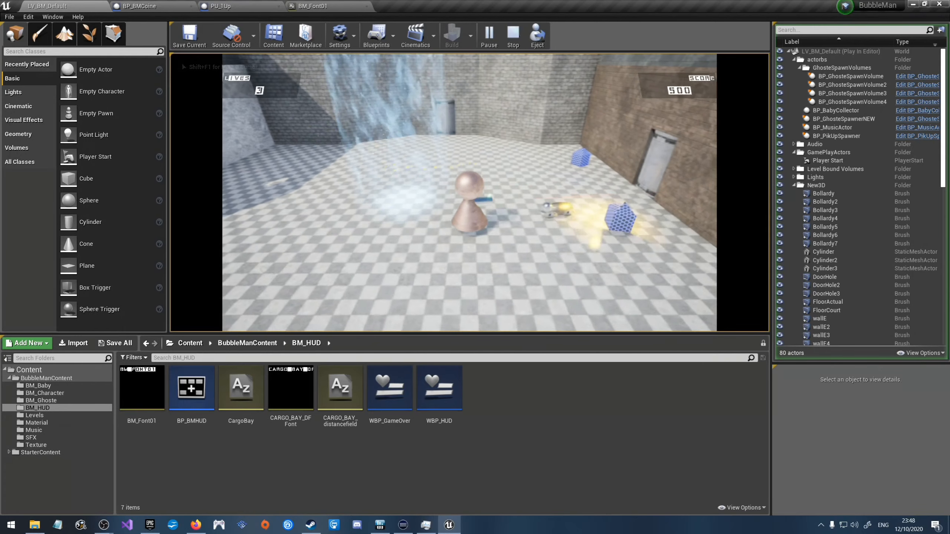
{"action": "key", "text": "w"}
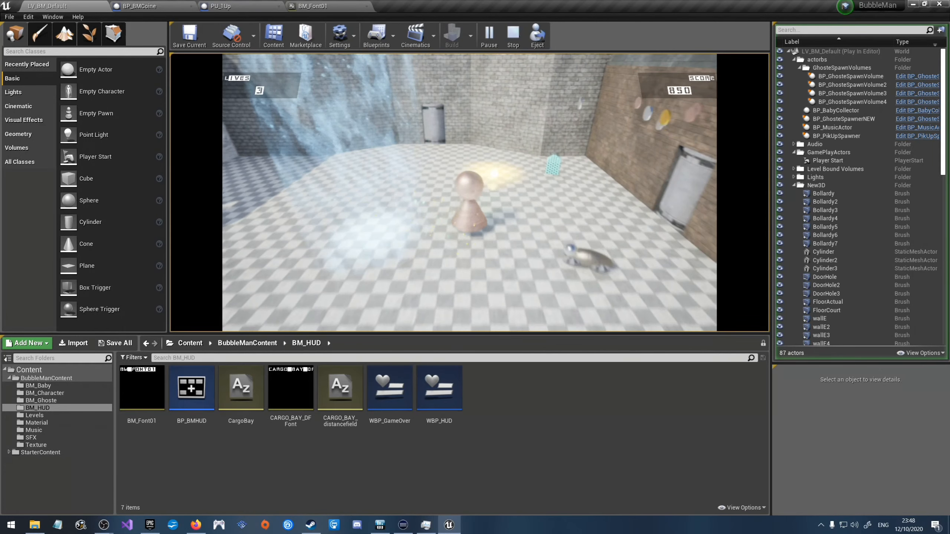
{"action": "key", "text": "s"}
{"action": "key", "text": "w"}
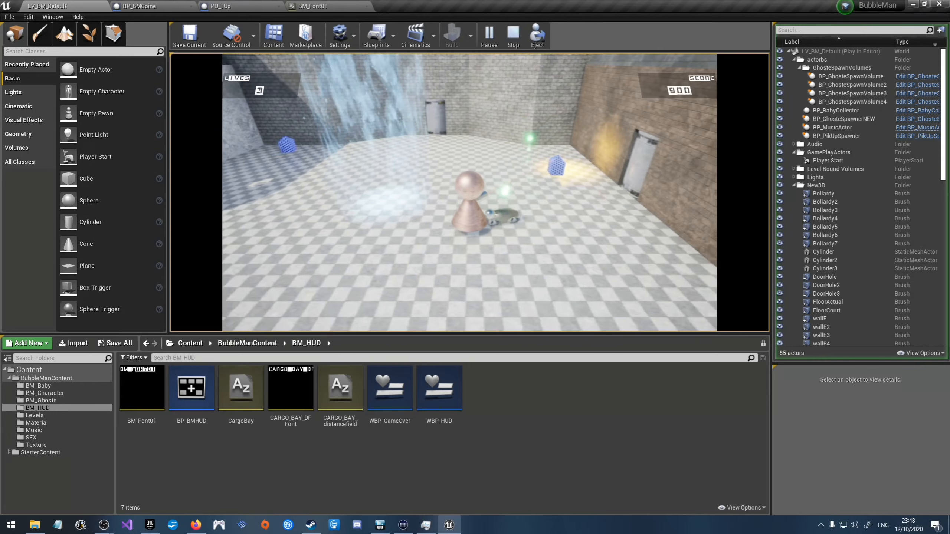
{"action": "key", "text": "a"}
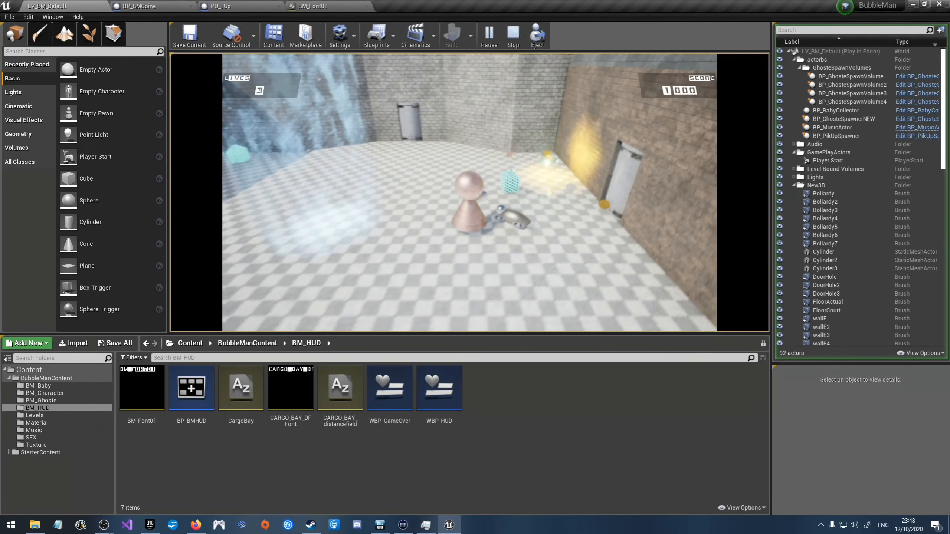
{"action": "key", "text": "w"}
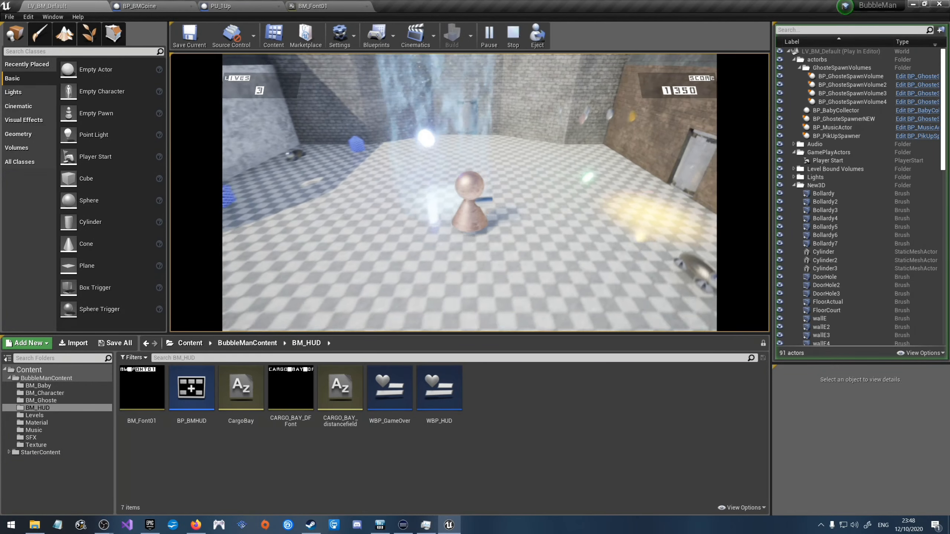
{"action": "key", "text": "s"}
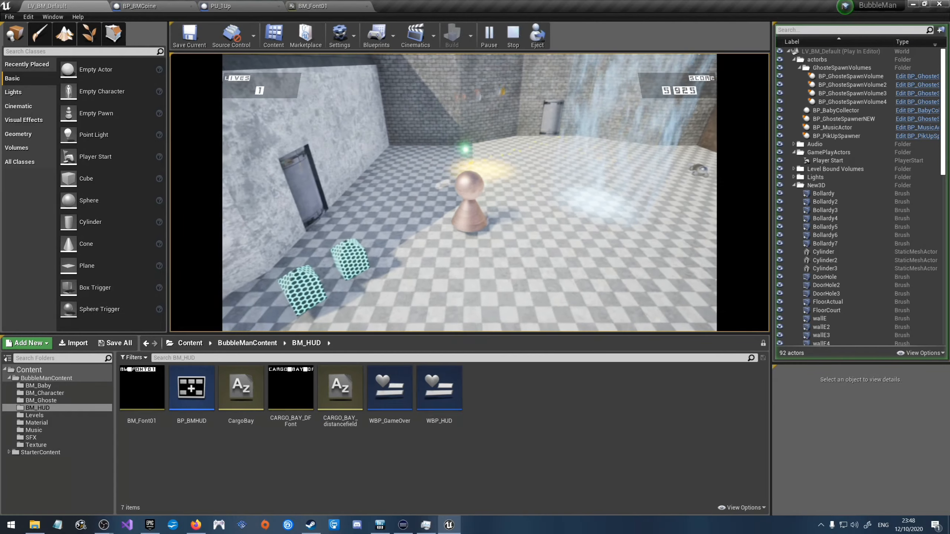
Step: End the play session and return to the PU_1Up blueprint
{"action": "key", "text": "Escape"}
{"action": "left_click", "coordinate": [938, 4]}
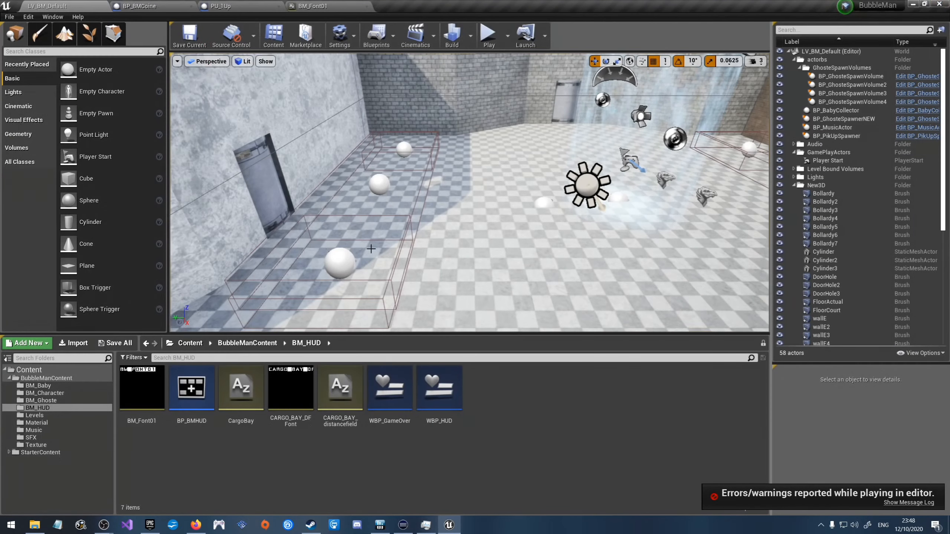
{"action": "left_click", "coordinate": [221, 6]}
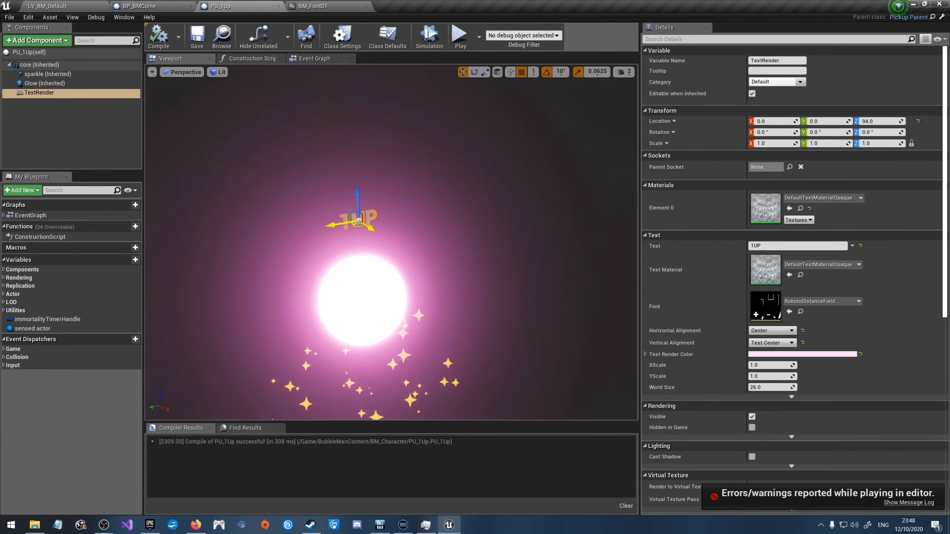
Step: Delete the TextRender component from PU_1Up, then compile and save the blueprint
{"action": "key", "text": "Delete"}
{"action": "left_click", "coordinate": [88, 83]}
{"action": "left_click", "coordinate": [71, 74]}
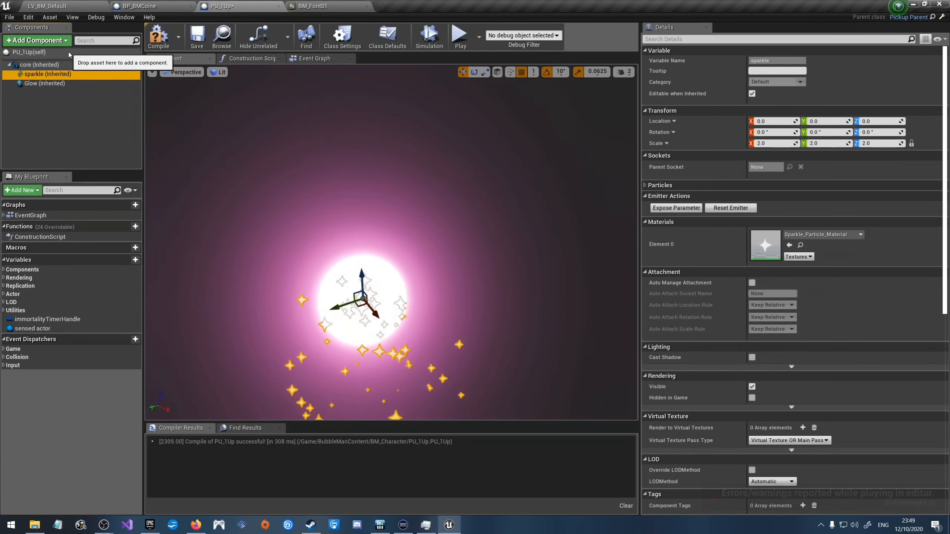
{"action": "left_click", "coordinate": [74, 65]}
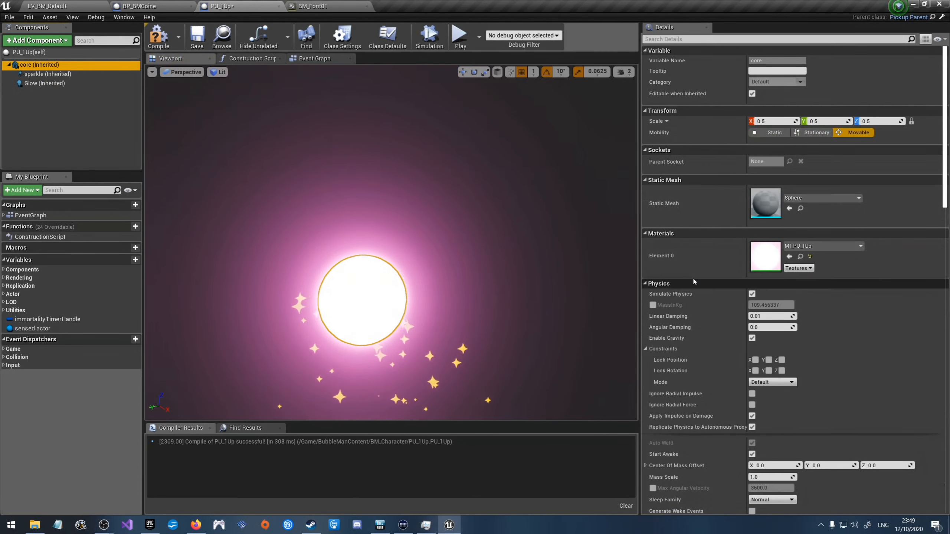
{"action": "scroll", "coordinate": [692, 276], "scroll_direction": "down", "scroll_amount": 5}
{"action": "scroll", "coordinate": [692, 279], "scroll_direction": "down", "scroll_amount": 1}
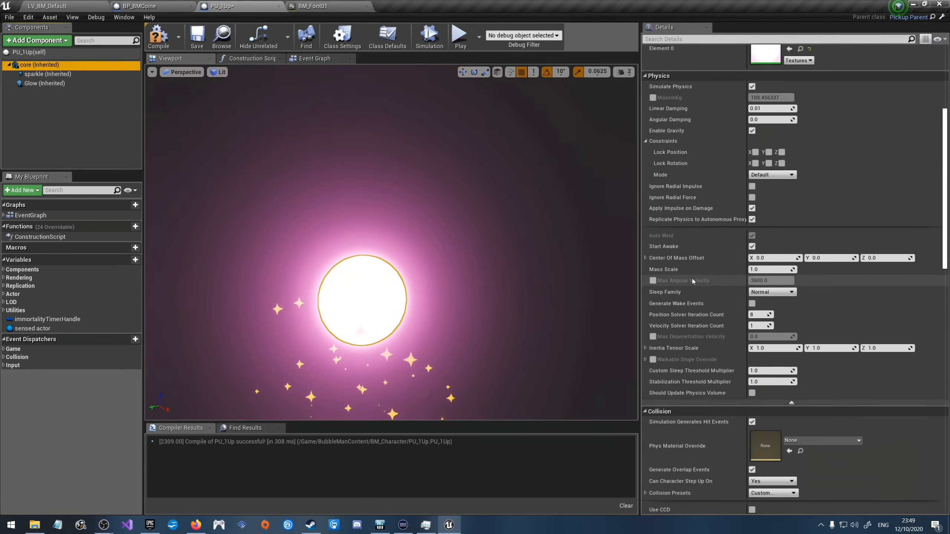
{"action": "left_click", "coordinate": [158, 36]}
{"action": "left_click", "coordinate": [197, 36]}
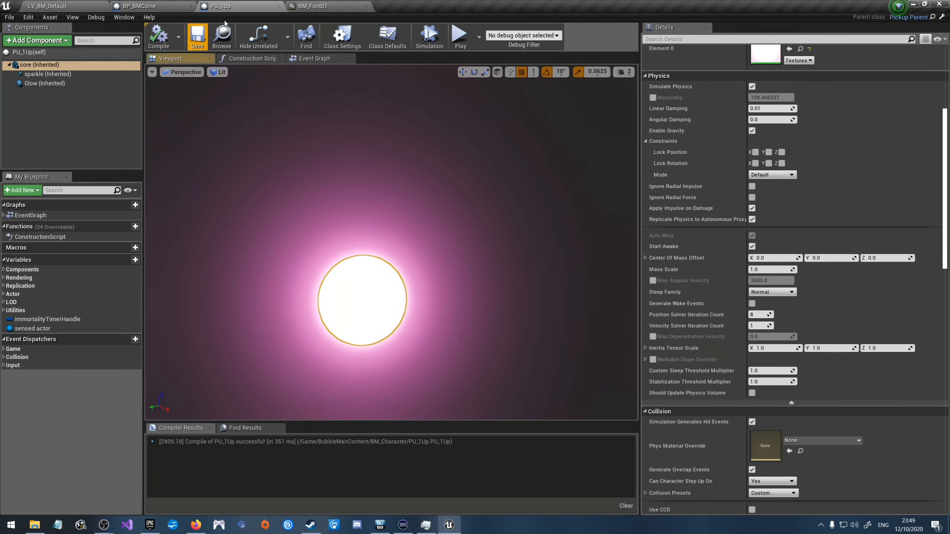
Step: Return to LV_BM_Default, delete the CARGO_BAY_DFFont and CARGO_BAY_distancefield assets from BM_HUD, and save the level
{"action": "left_click", "coordinate": [312, 6]}
{"action": "left_click", "coordinate": [146, 5]}
{"action": "left_click", "coordinate": [46, 6]}
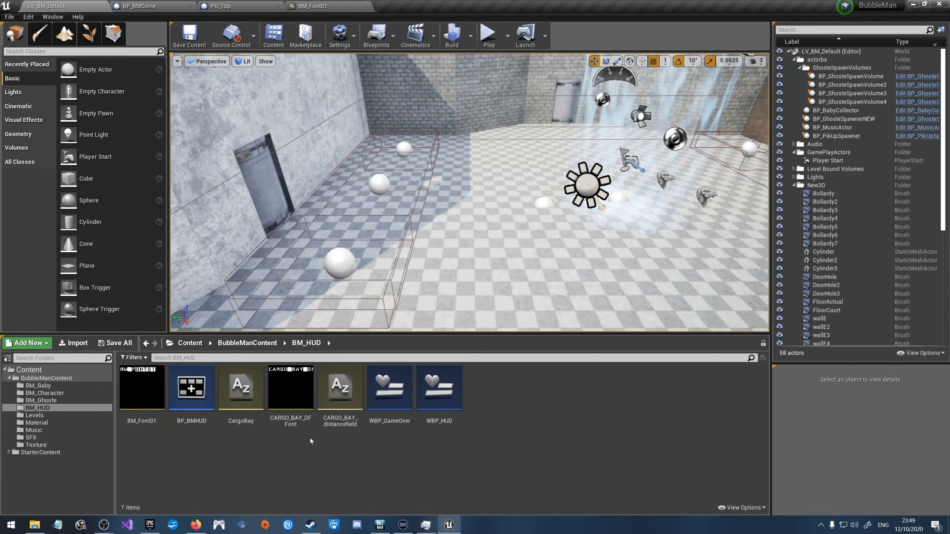
{"action": "left_click", "coordinate": [296, 415]}
{"action": "left_click", "coordinate": [347, 419], "text": "ctrl"}
{"action": "key", "text": "Delete"}
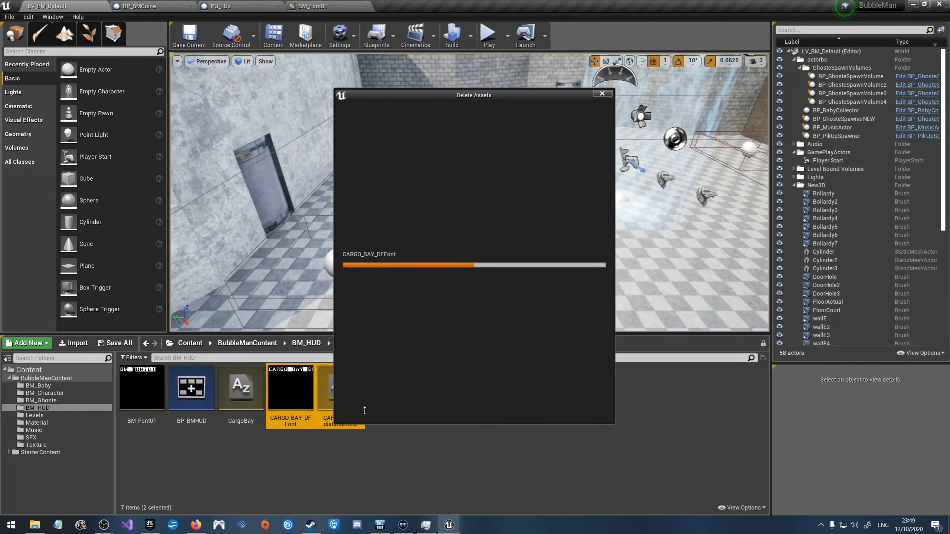
{"action": "left_click", "coordinate": [383, 408]}
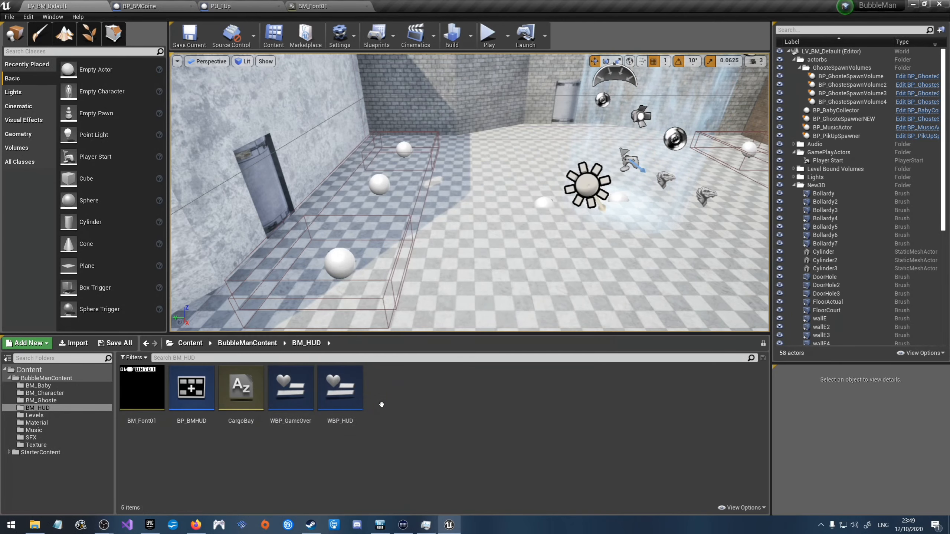
{"action": "left_click", "coordinate": [190, 36]}
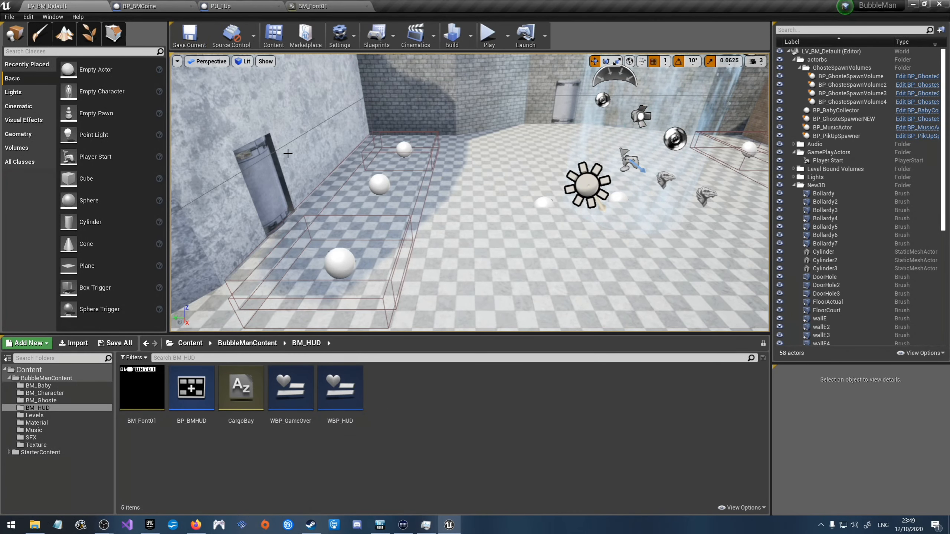
Step: Duplicate the concrete blocks Bollardy3 and Bollardy4 and move the copies to the far end of the room, at X about -541
{"action": "right_click_drag", "start_coordinate": [375, 227], "coordinate": [391, 280]}
{"action": "left_click", "coordinate": [392, 281]}
{"action": "left_click", "coordinate": [482, 272], "text": "ctrl"}
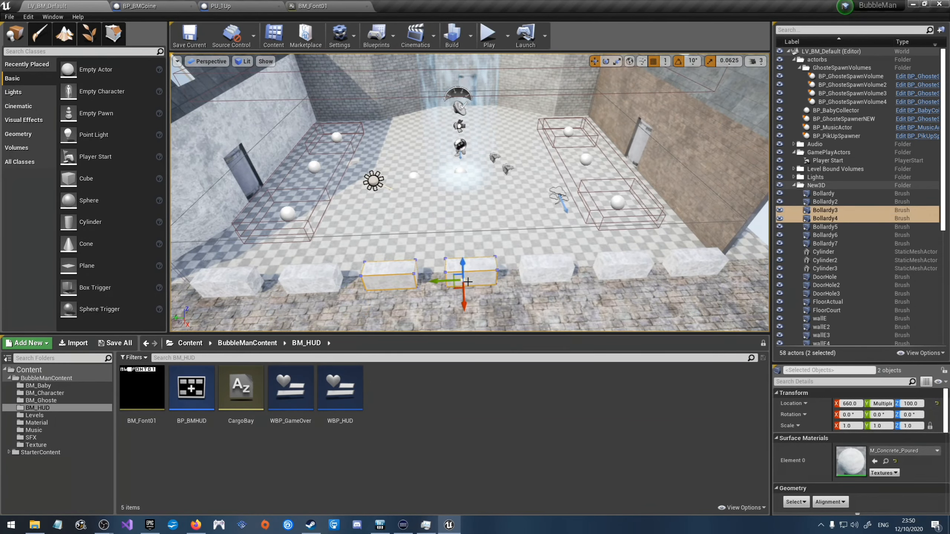
{"action": "left_click_drag", "start_coordinate": [457, 287], "coordinate": [479, 211], "text": "alt"}
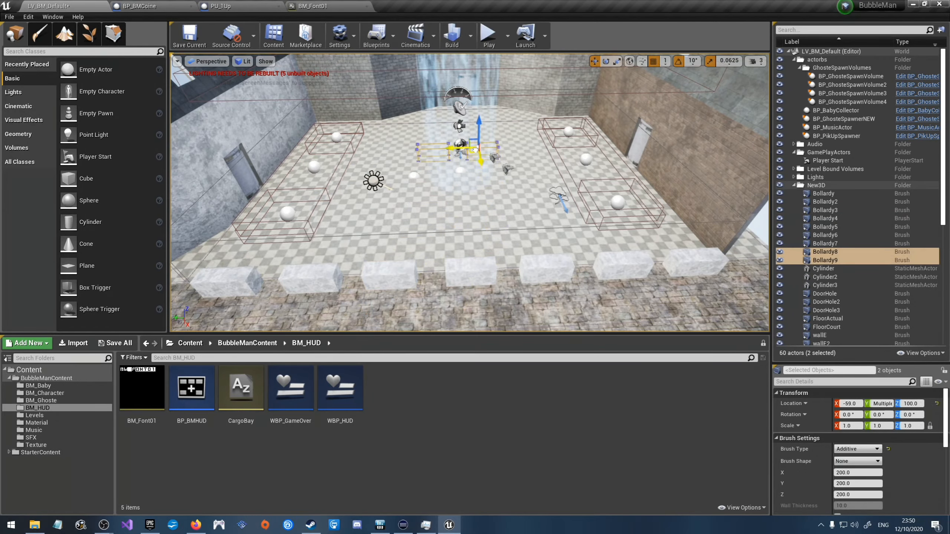
Step: Move the copied block Bollardy9 sideways, away from the other copy, to Y about -259
{"action": "left_click", "coordinate": [474, 108]}
{"action": "key", "text": "f"}
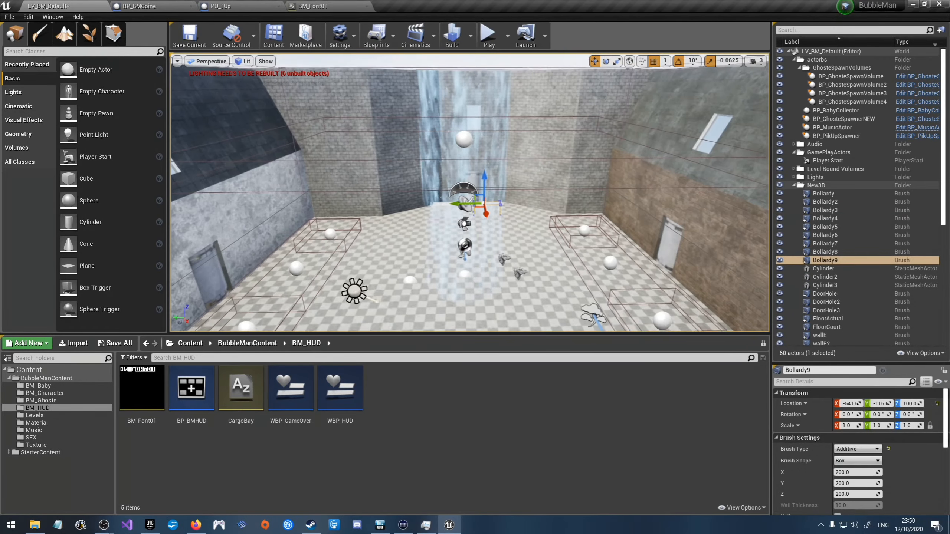
{"action": "key", "text": "w"}
{"action": "right_click_drag", "start_coordinate": [417, 193], "coordinate": [418, 210]}
{"action": "left_click", "coordinate": [346, 225], "text": "ctrl"}
{"action": "key", "text": "s"}
{"action": "right_click_drag", "start_coordinate": [345, 224], "coordinate": [352, 247]}
{"action": "left_click", "coordinate": [499, 140]}
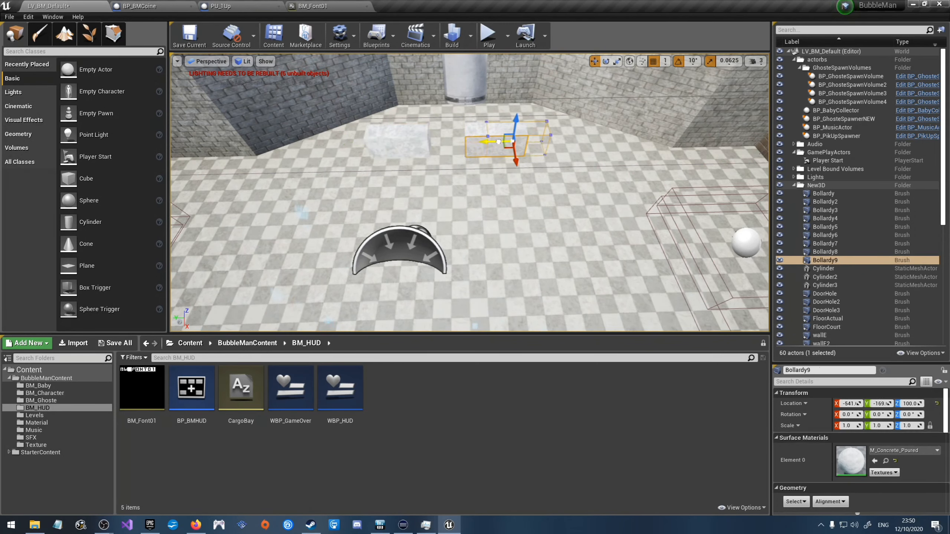
{"action": "left_click_drag", "start_coordinate": [503, 141], "coordinate": [538, 141]}
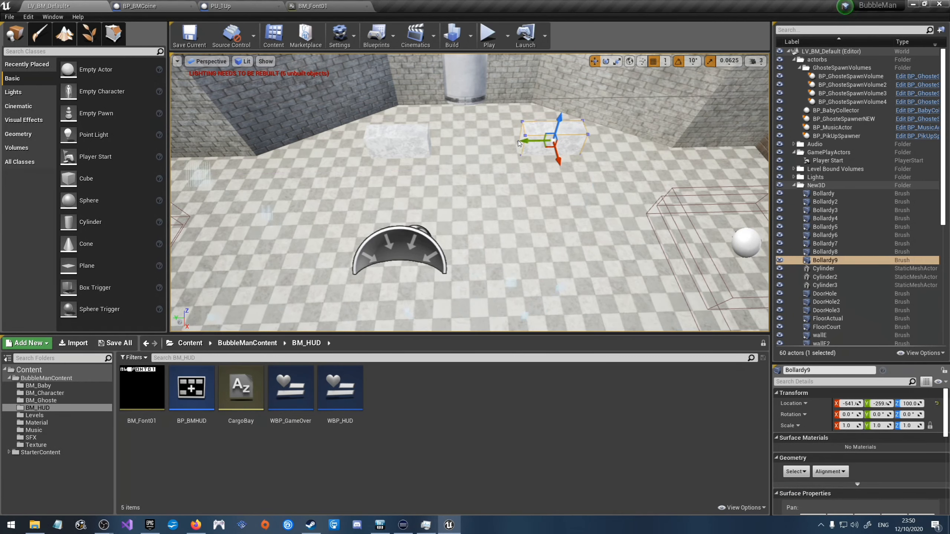
Step: Split the level viewport into the four-pane layout and bring the two copied blocks into the Perspective view
{"action": "scroll", "coordinate": [529, 122], "scroll_direction": "up", "scroll_amount": 5}
{"action": "right_click_drag", "start_coordinate": [529, 122], "coordinate": [530, 86]}
{"action": "key", "text": "w"}
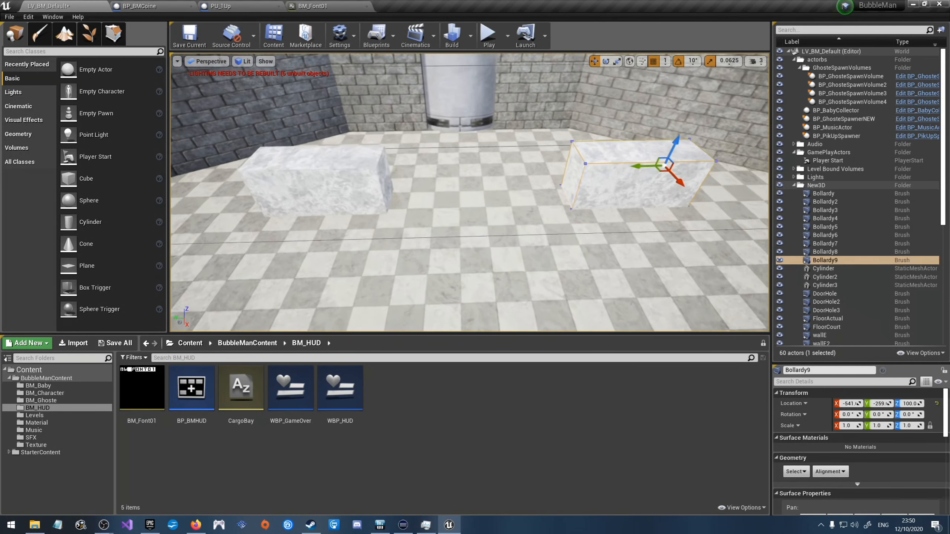
{"action": "key", "text": "s"}
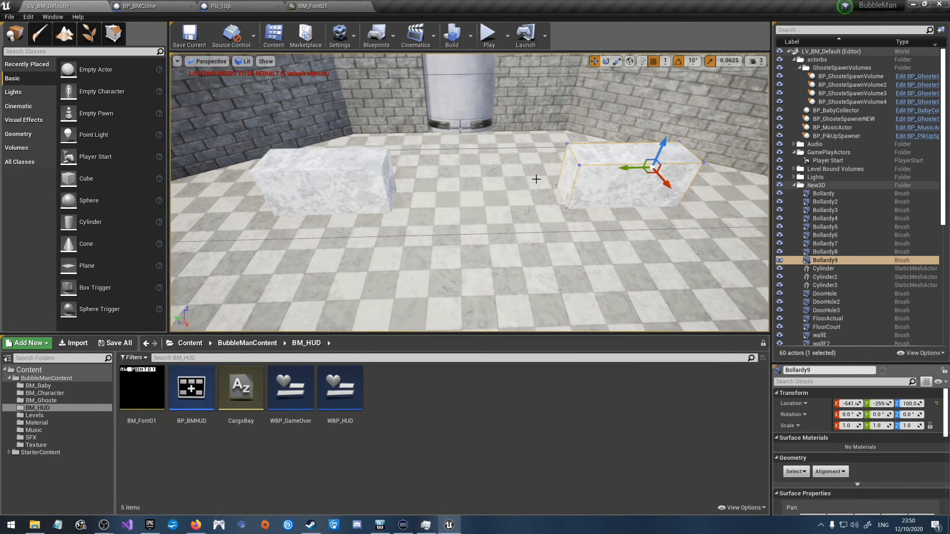
{"action": "left_click", "coordinate": [201, 61]}
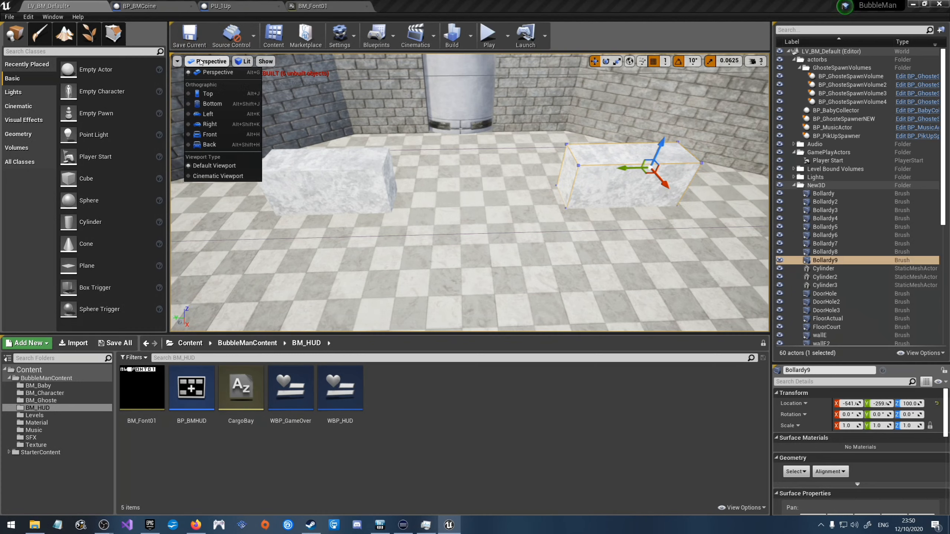
{"action": "left_click", "coordinate": [178, 61]}
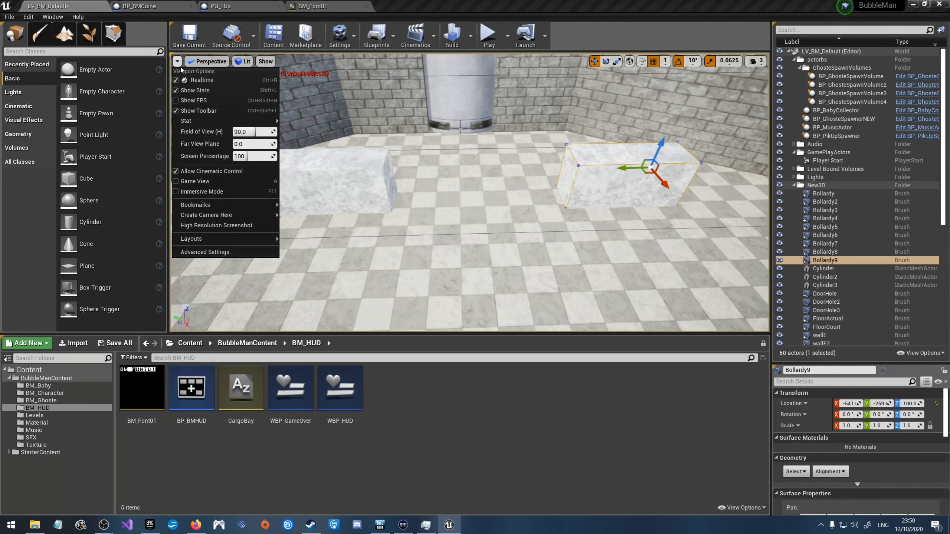
{"action": "mouse_move", "coordinate": [260, 241]}
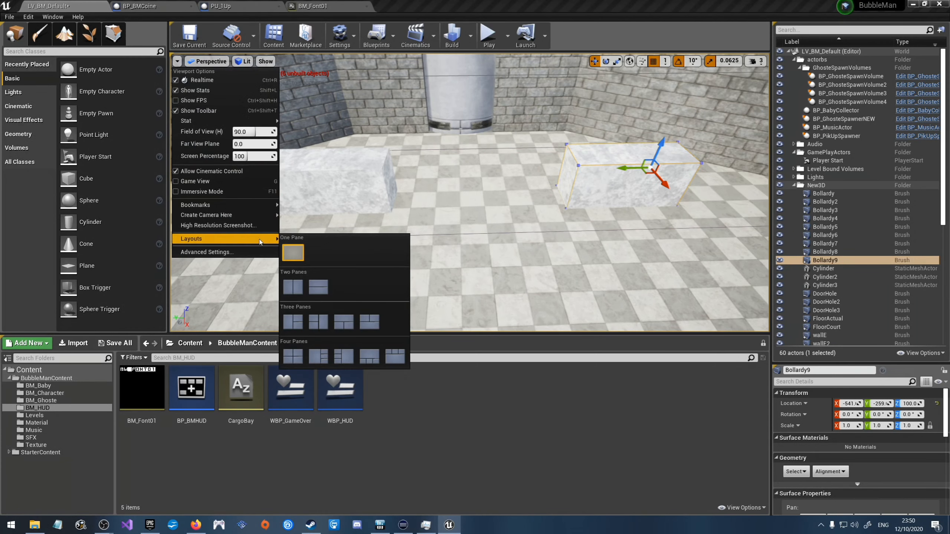
{"action": "left_click", "coordinate": [293, 356]}
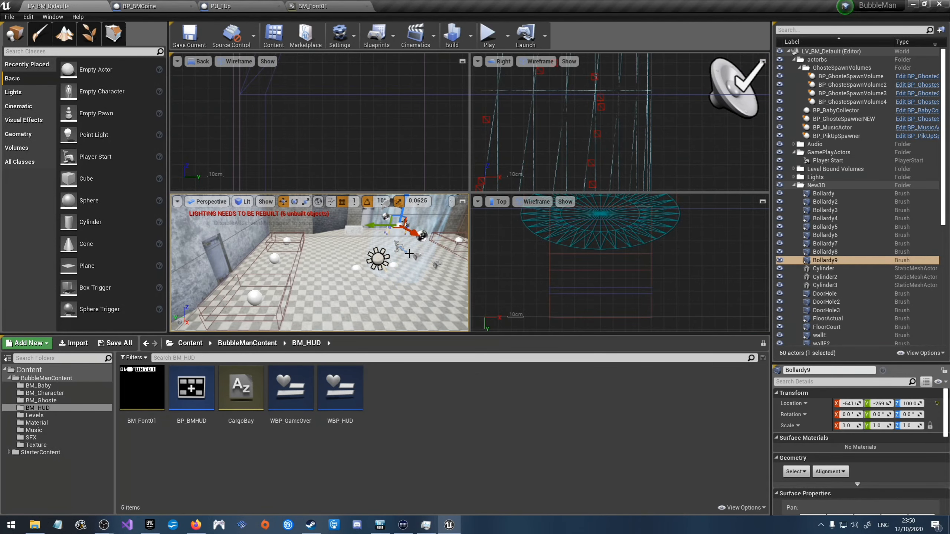
{"action": "key", "text": "w"}
{"action": "right_click_drag", "start_coordinate": [392, 250], "coordinate": [574, 209]}
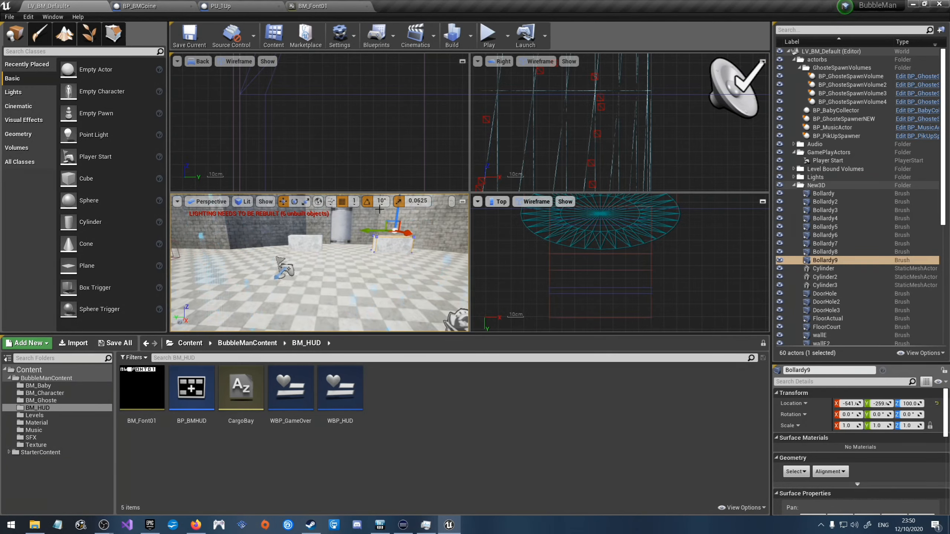
Step: Frame the other copied block, Bollardy8, in the panes and switch the Back wireframe view to Front
{"action": "left_click", "coordinate": [305, 243]}
{"action": "scroll", "coordinate": [433, 131], "scroll_direction": "down", "scroll_amount": 4}
{"action": "scroll", "coordinate": [537, 123], "scroll_direction": "down", "scroll_amount": 1}
{"action": "scroll", "coordinate": [537, 123], "scroll_direction": "down", "scroll_amount": 3}
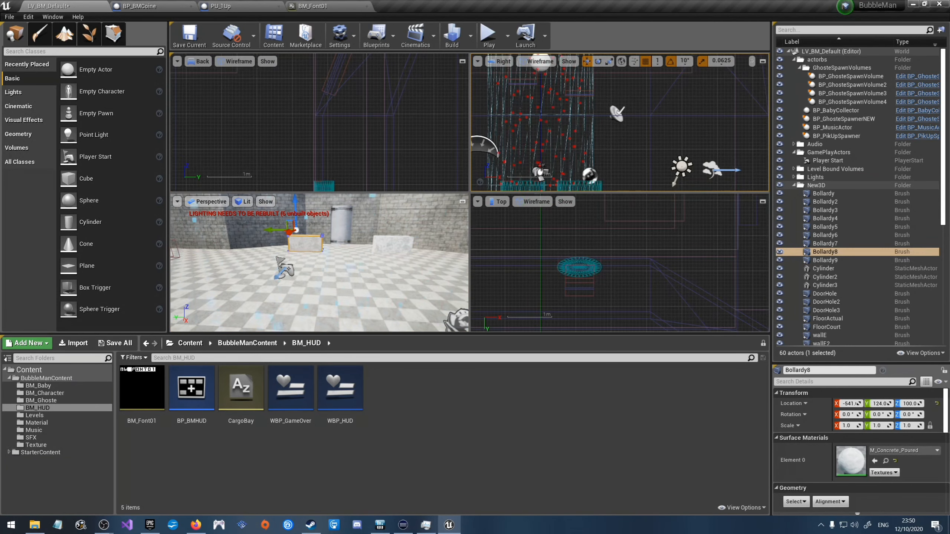
{"action": "key", "text": "f"}
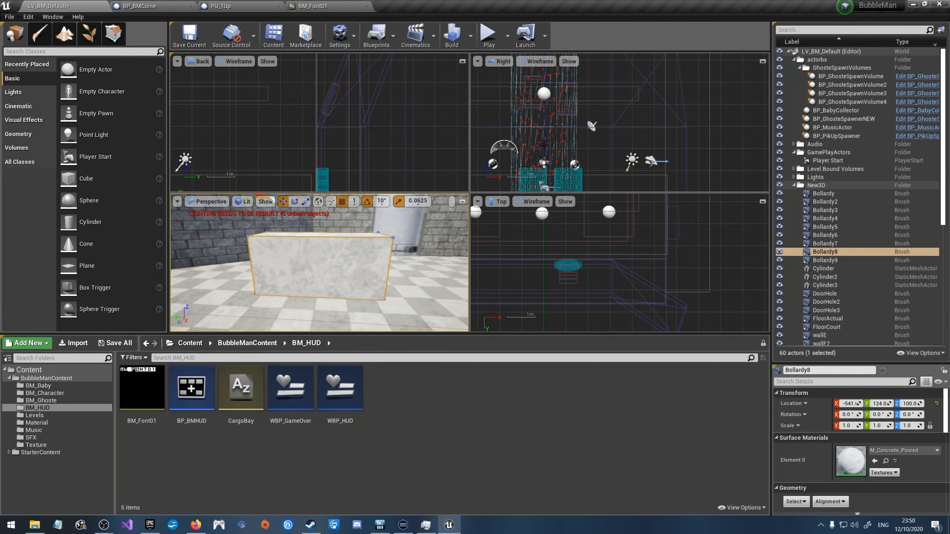
{"action": "right_click_drag", "start_coordinate": [389, 134], "coordinate": [464, 81]}
{"action": "mouse_move", "coordinate": [338, 132]}
{"action": "right_mouse_down"}
{"action": "mouse_move", "coordinate": [413, 127]}
{"action": "mouse_move", "coordinate": [393, 122]}
{"action": "mouse_move", "coordinate": [398, 129]}
{"action": "right_mouse_up"}
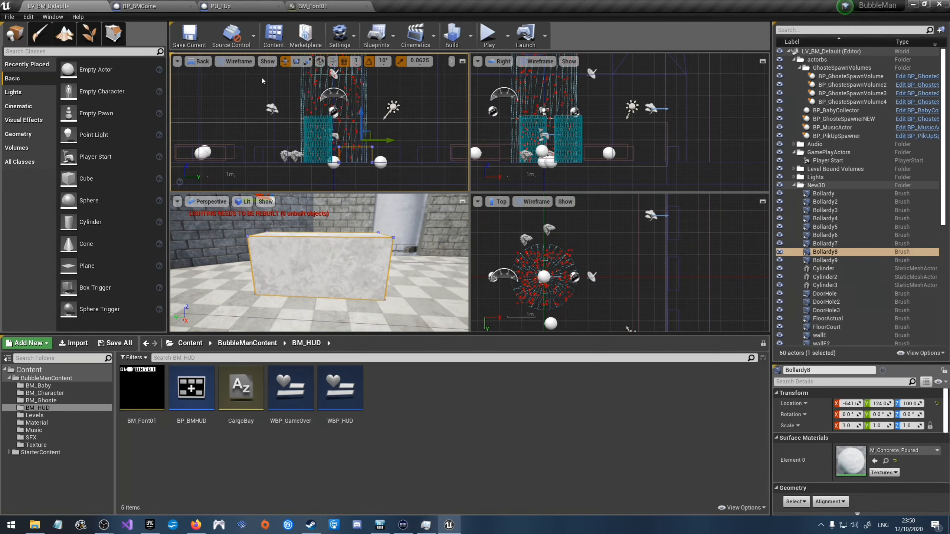
{"action": "left_click", "coordinate": [202, 61]}
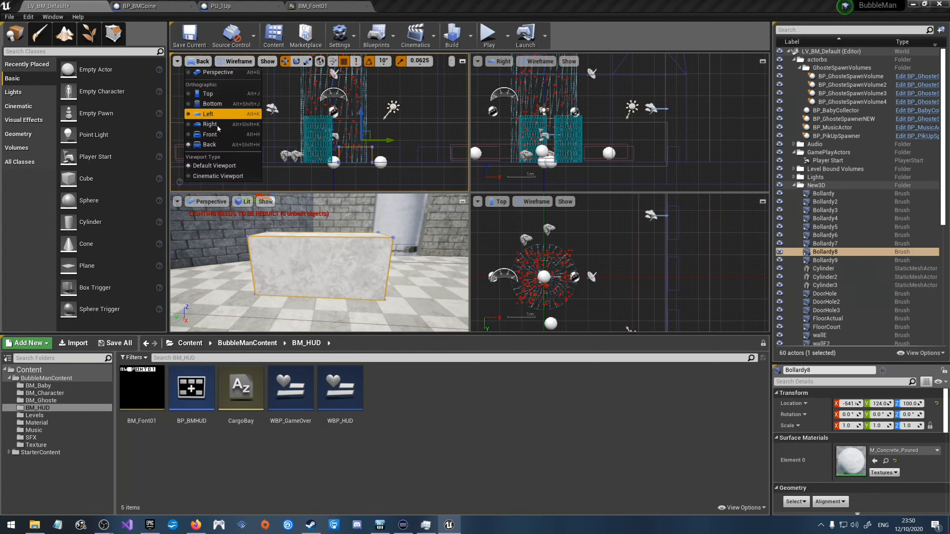
{"action": "left_click", "coordinate": [209, 135]}
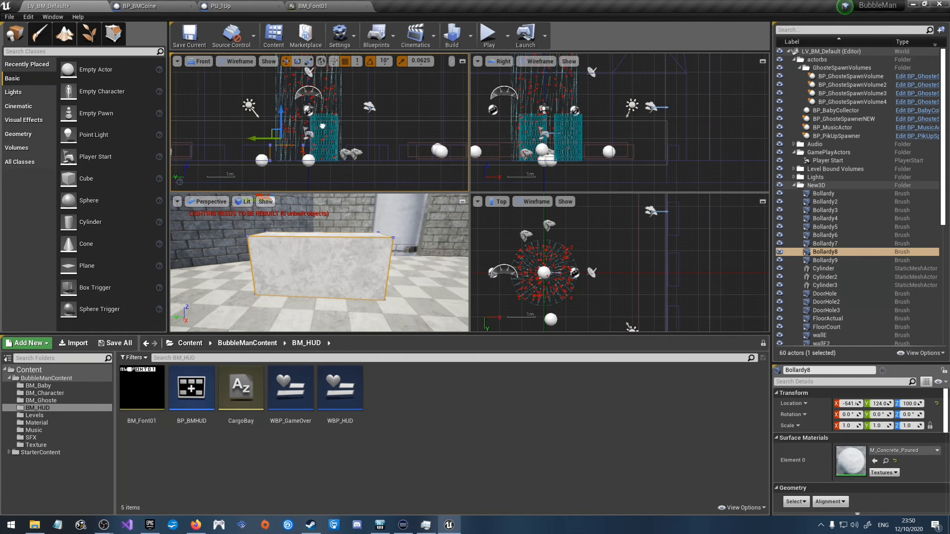
{"action": "right_click_drag", "start_coordinate": [307, 126], "coordinate": [318, 125]}
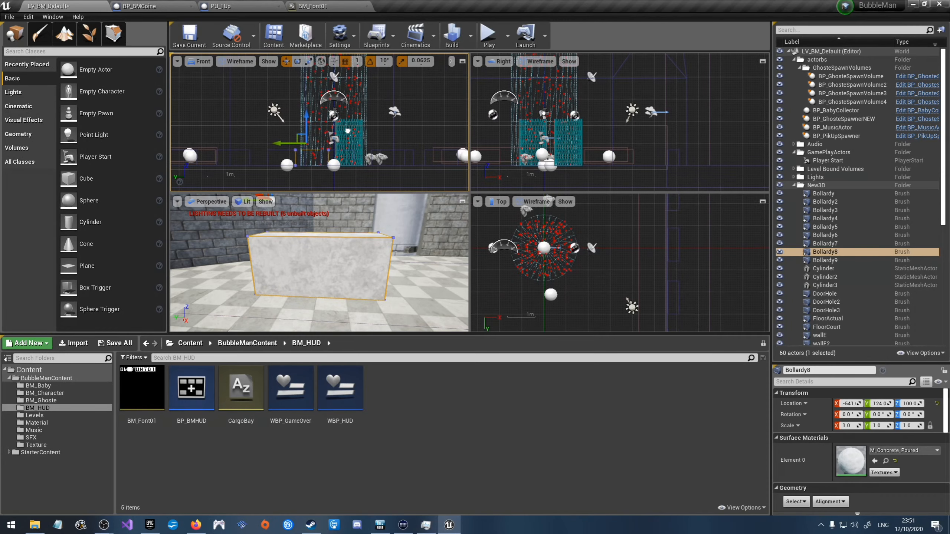
Step: Try to move Bollardy8 sideways to Y 94, and compare its placement with BP_BabyCollector in the Front view
{"action": "scroll", "coordinate": [314, 139], "scroll_direction": "up", "scroll_amount": 3}
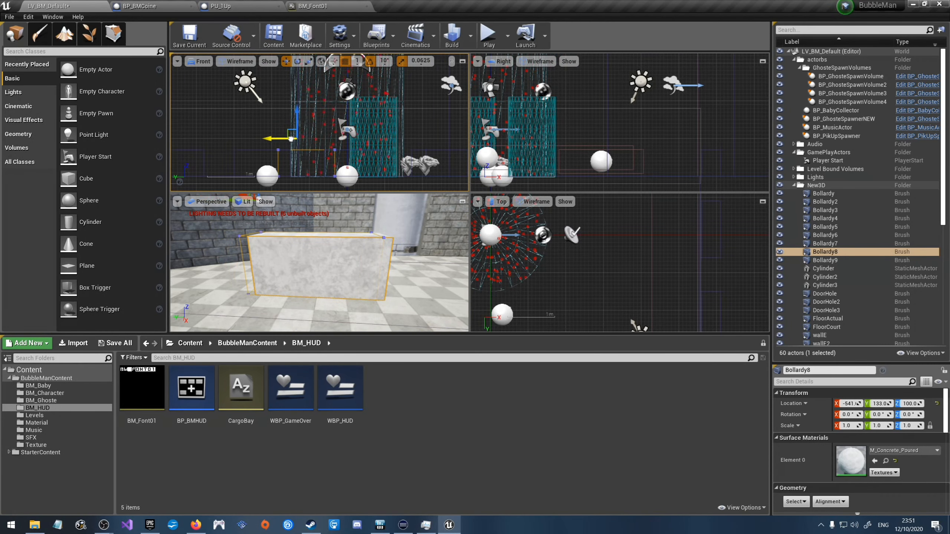
{"action": "left_click_drag", "start_coordinate": [294, 139], "coordinate": [308, 138]}
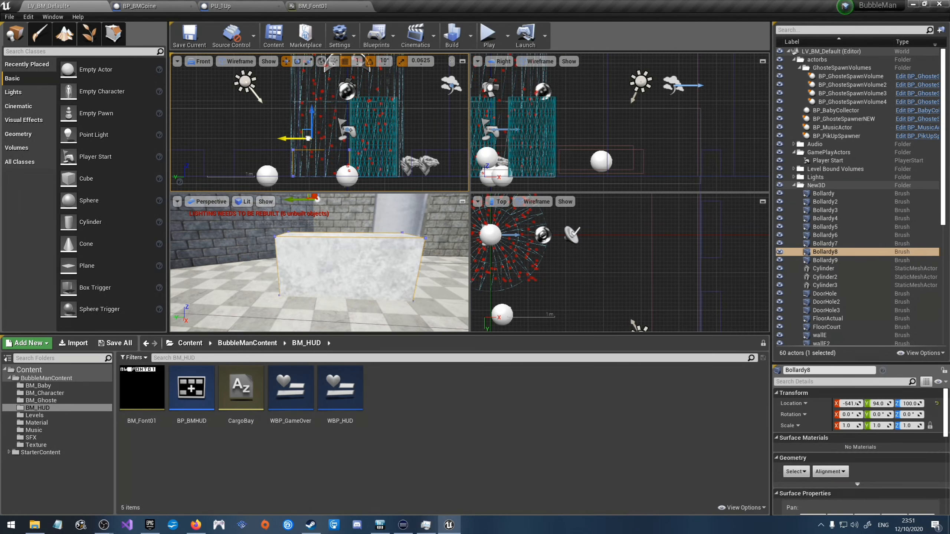
{"action": "left_click", "coordinate": [347, 173]}
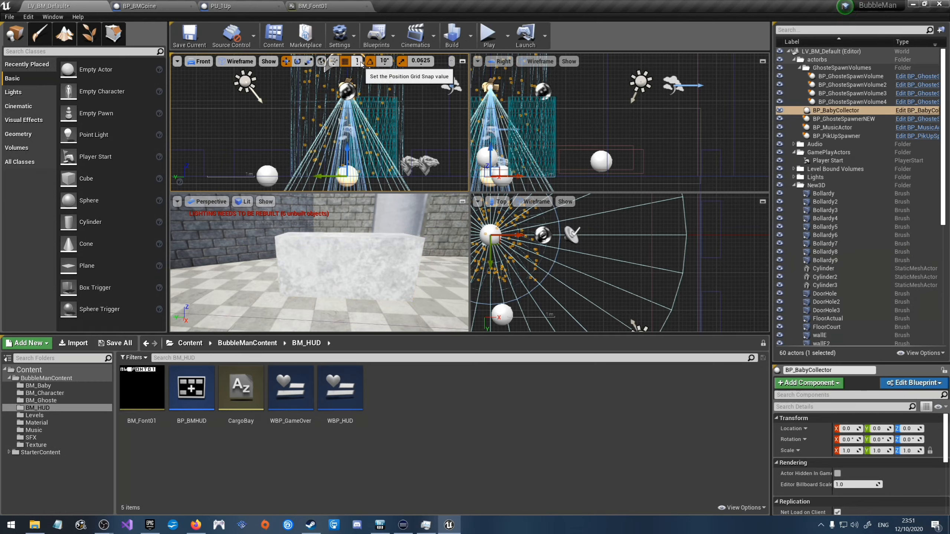
{"action": "scroll", "coordinate": [348, 145], "scroll_direction": "up", "scroll_amount": 4}
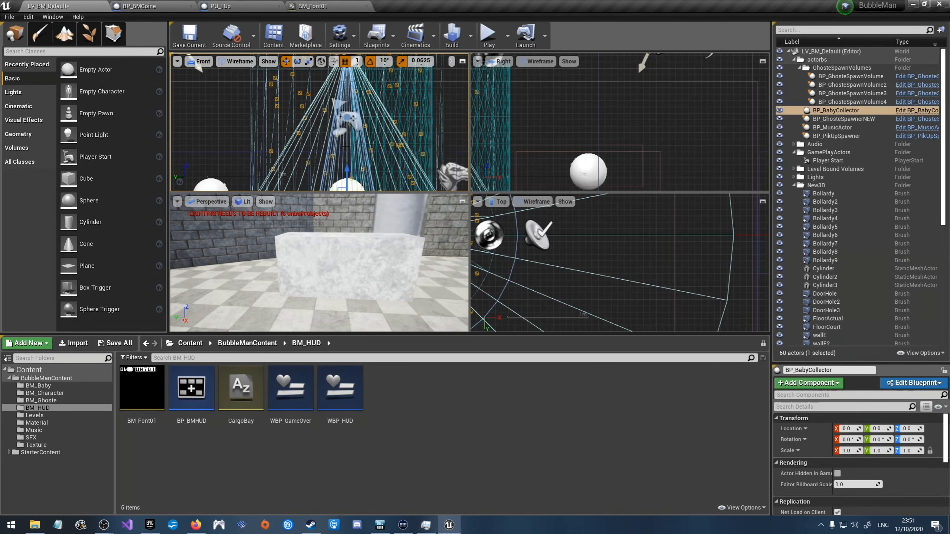
{"action": "scroll", "coordinate": [345, 140], "scroll_direction": "down", "scroll_amount": 4}
{"action": "scroll", "coordinate": [344, 139], "scroll_direction": "down", "scroll_amount": 3}
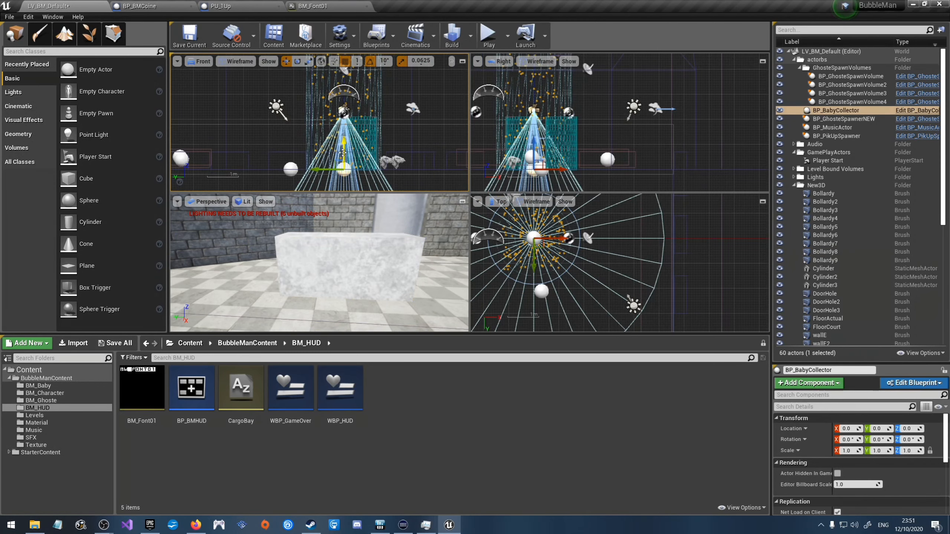
Step: Undo the last sideways move of Bollardy8
{"action": "left_click", "coordinate": [351, 276]}
{"action": "scroll", "coordinate": [272, 145], "scroll_direction": "up", "scroll_amount": 3}
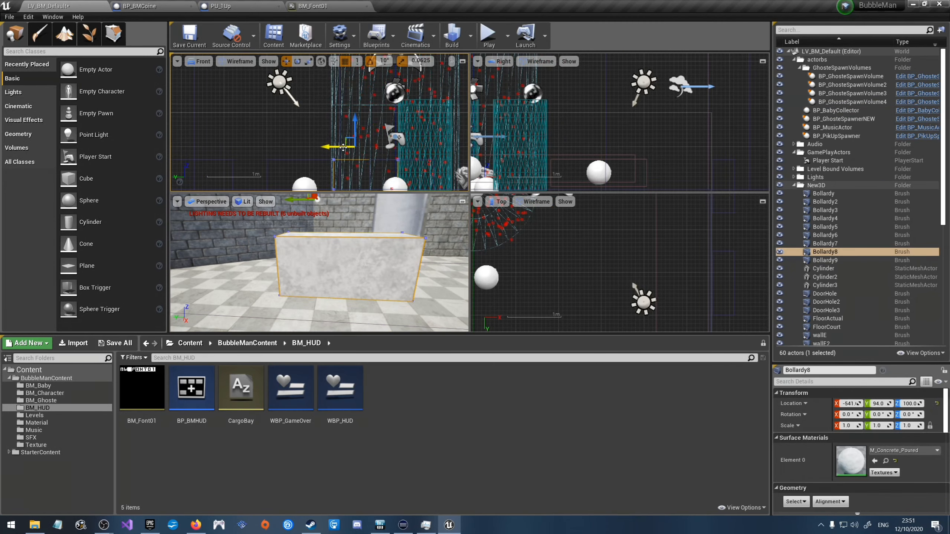
{"action": "key", "text": "ctrl+z"}
{"action": "key", "text": "ctrl+z"}
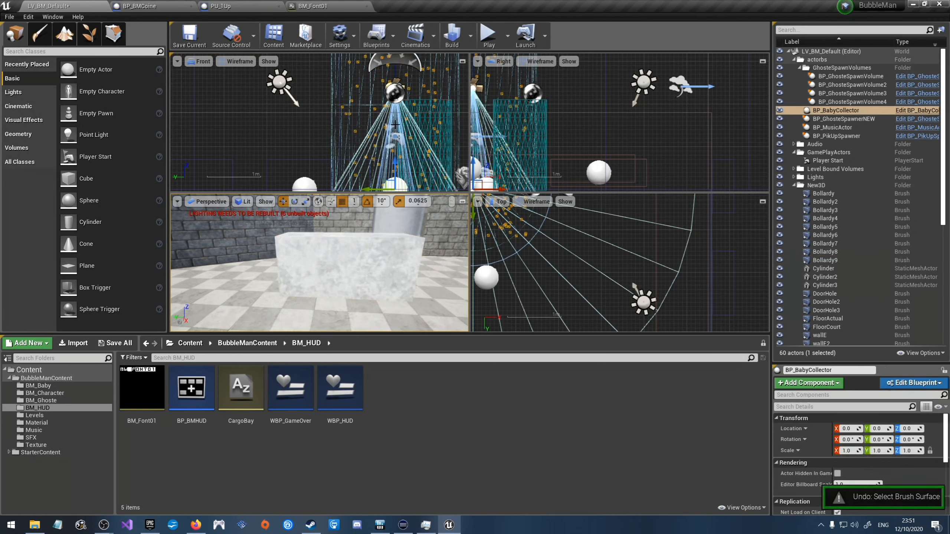
{"action": "key", "text": "ctrl+z"}
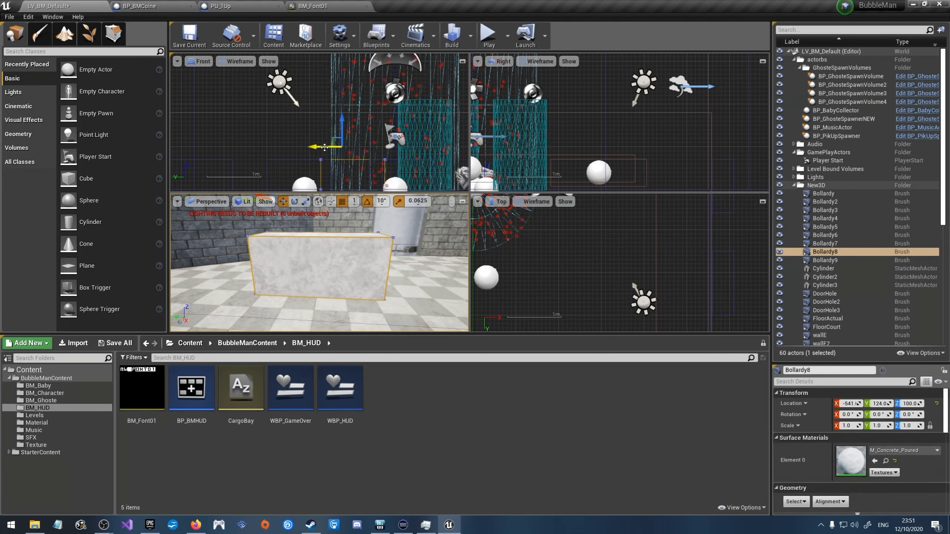
{"action": "scroll", "coordinate": [326, 161], "scroll_direction": "up", "scroll_amount": 3}
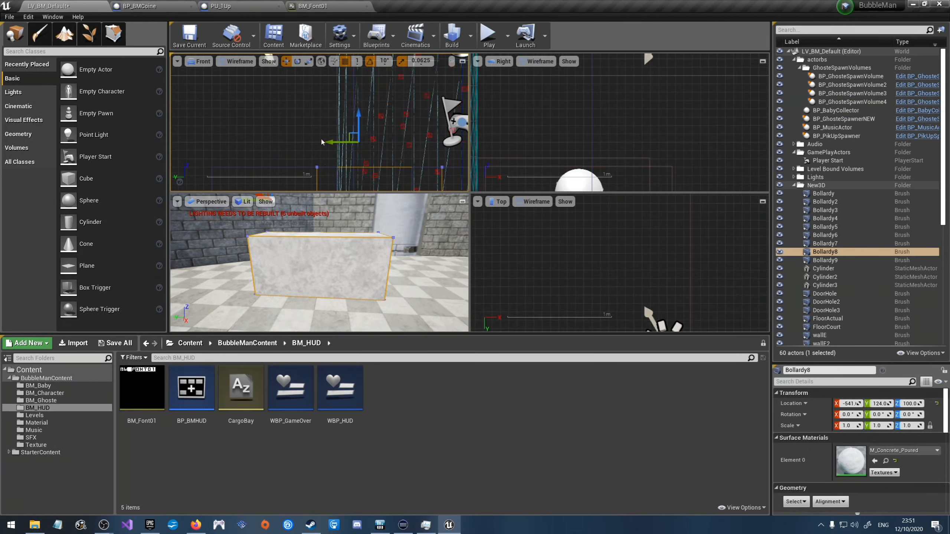
Step: Move the selected Bollardy8 block sideways to Y 130 in the Front view
{"action": "scroll", "coordinate": [315, 157], "scroll_direction": "up", "scroll_amount": 2}
{"action": "scroll", "coordinate": [378, 132], "scroll_direction": "up", "scroll_amount": 2}
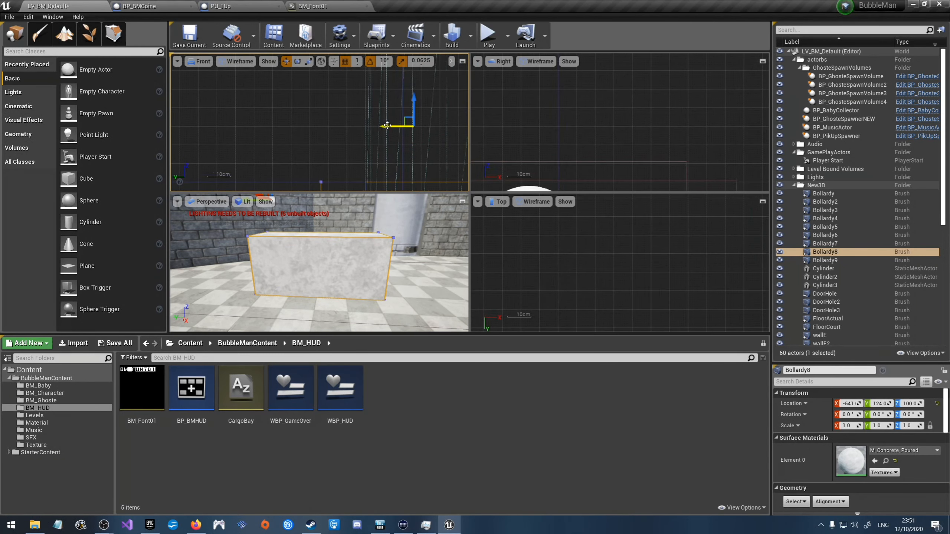
{"action": "left_click_drag", "start_coordinate": [378, 127], "coordinate": [375, 125]}
{"action": "scroll", "coordinate": [300, 131], "scroll_direction": "down", "scroll_amount": 4}
{"action": "scroll", "coordinate": [257, 118], "scroll_direction": "down", "scroll_amount": 3}
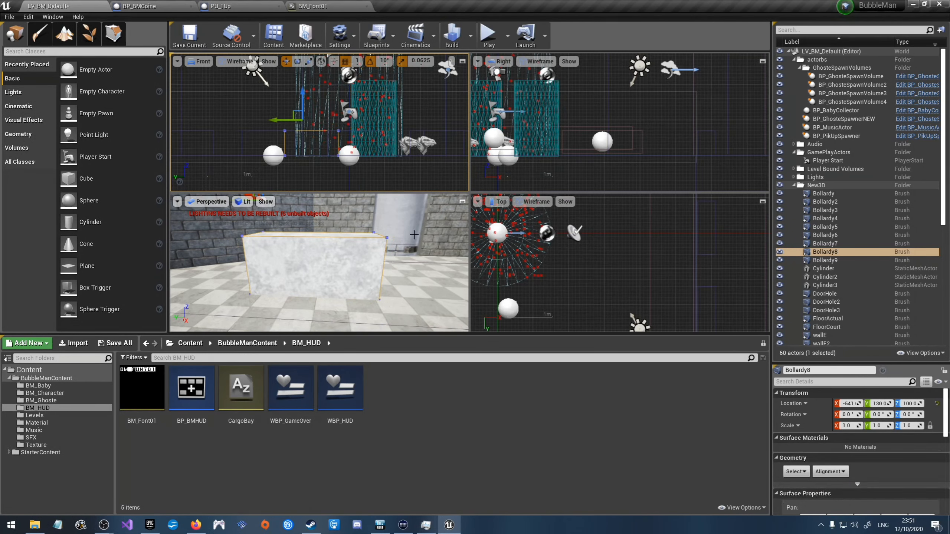
Step: Select the other block, Bollardy9, move it sideways to Y -260, and compare both blocks' spacing in the Front view
{"action": "right_click_drag", "start_coordinate": [284, 262], "coordinate": [325, 260]}
{"action": "left_click", "coordinate": [440, 258]}
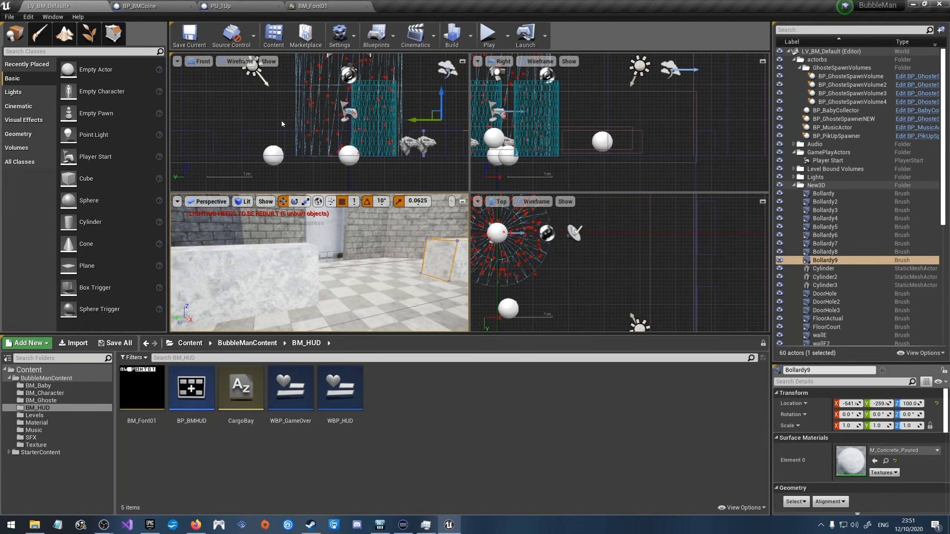
{"action": "scroll", "coordinate": [411, 127], "scroll_direction": "up", "scroll_amount": 5}
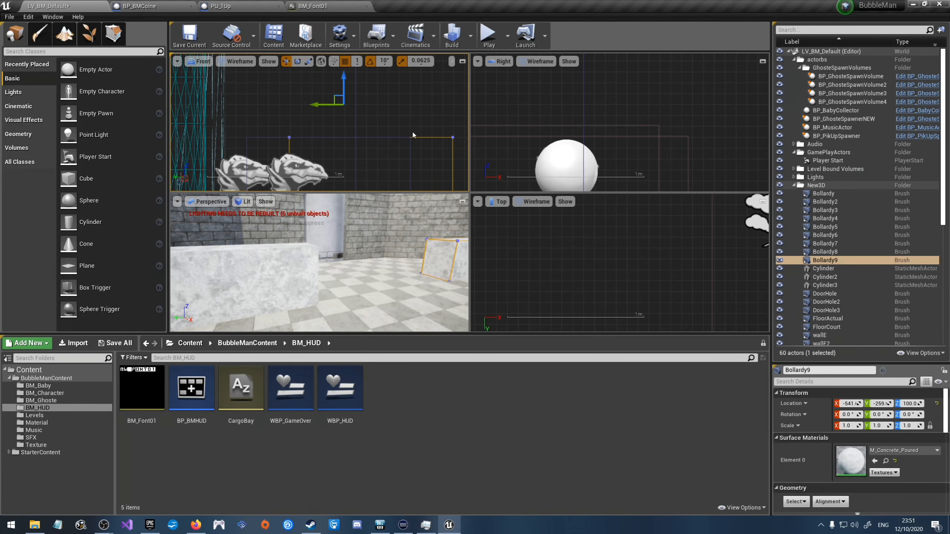
{"action": "left_click_drag", "start_coordinate": [324, 105], "coordinate": [325, 106]}
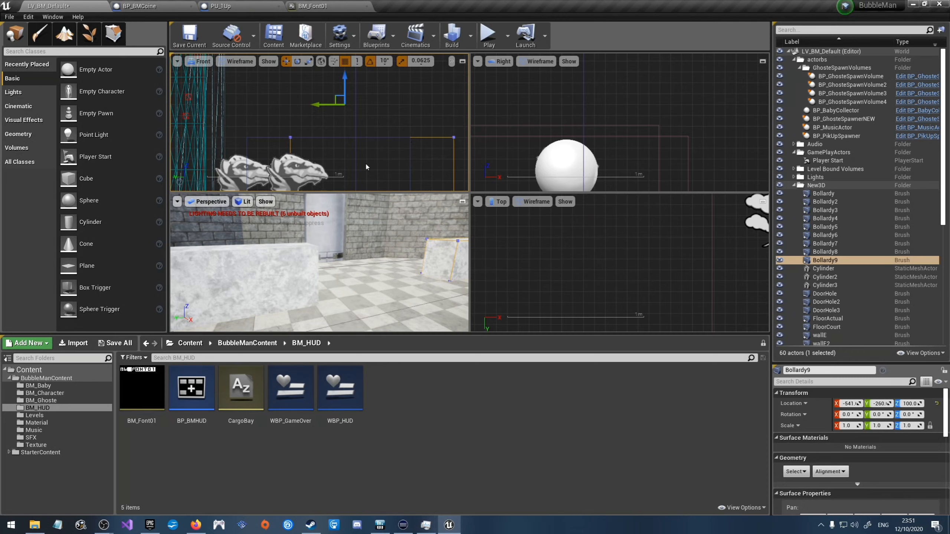
{"action": "scroll", "coordinate": [374, 163], "scroll_direction": "down", "scroll_amount": 3}
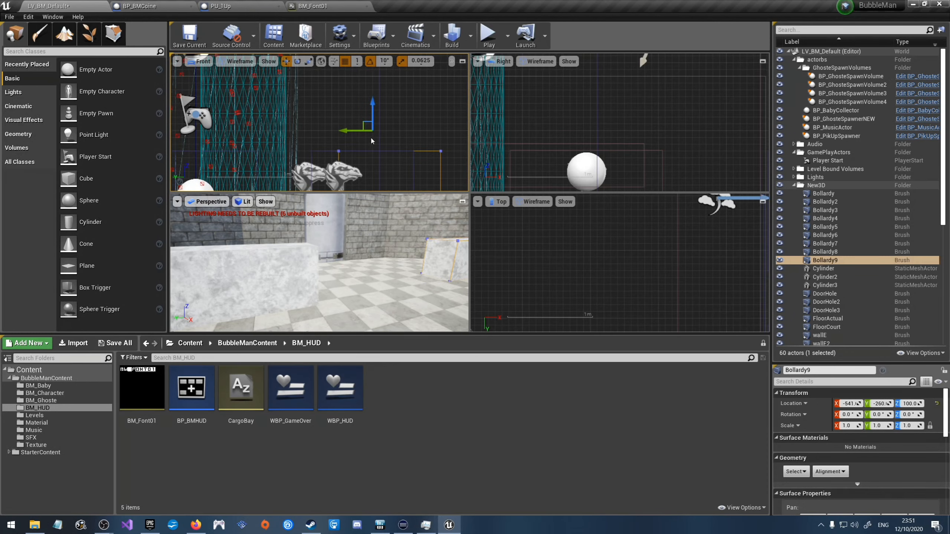
{"action": "scroll", "coordinate": [407, 142], "scroll_direction": "down", "scroll_amount": 4}
{"action": "scroll", "coordinate": [342, 123], "scroll_direction": "down", "scroll_amount": 4}
{"action": "scroll", "coordinate": [288, 113], "scroll_direction": "up", "scroll_amount": 5}
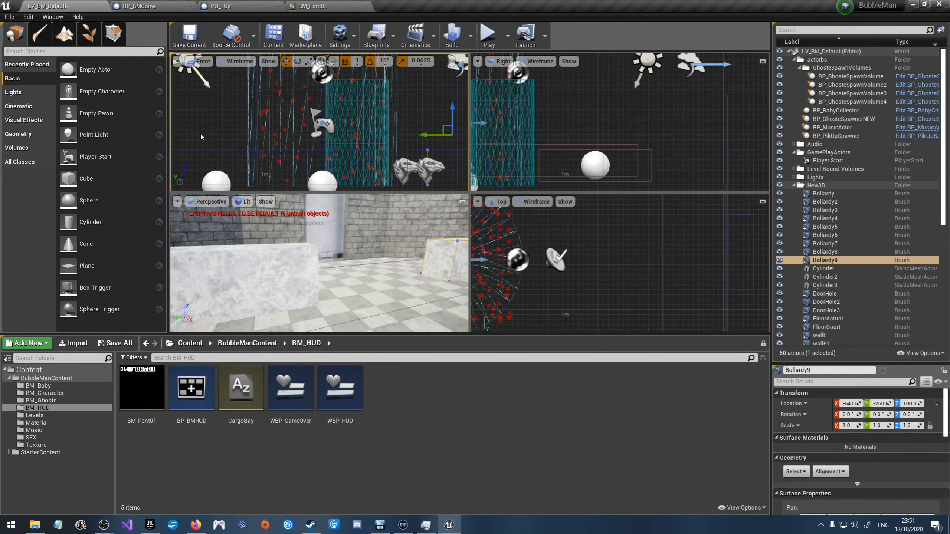
{"action": "scroll", "coordinate": [373, 153], "scroll_direction": "down", "scroll_amount": 3}
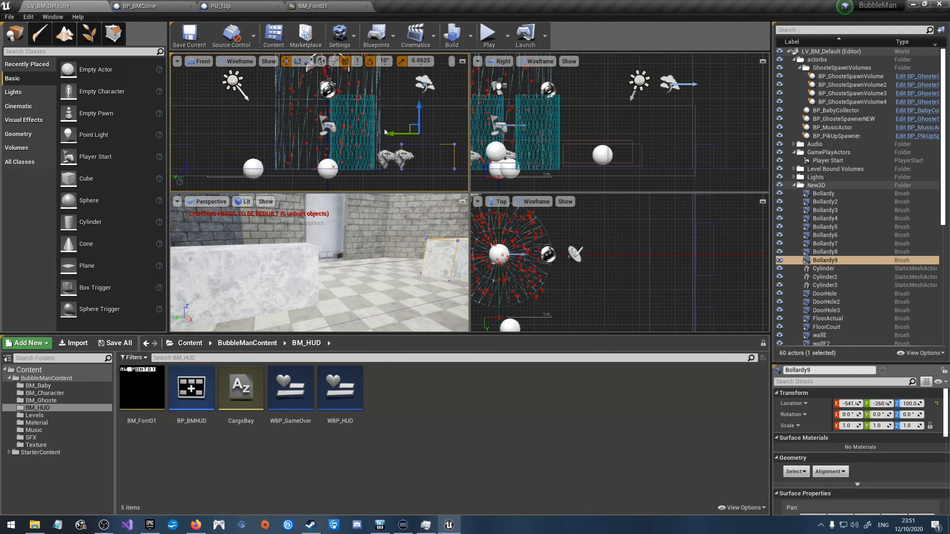
{"action": "scroll", "coordinate": [413, 130], "scroll_direction": "up", "scroll_amount": 2}
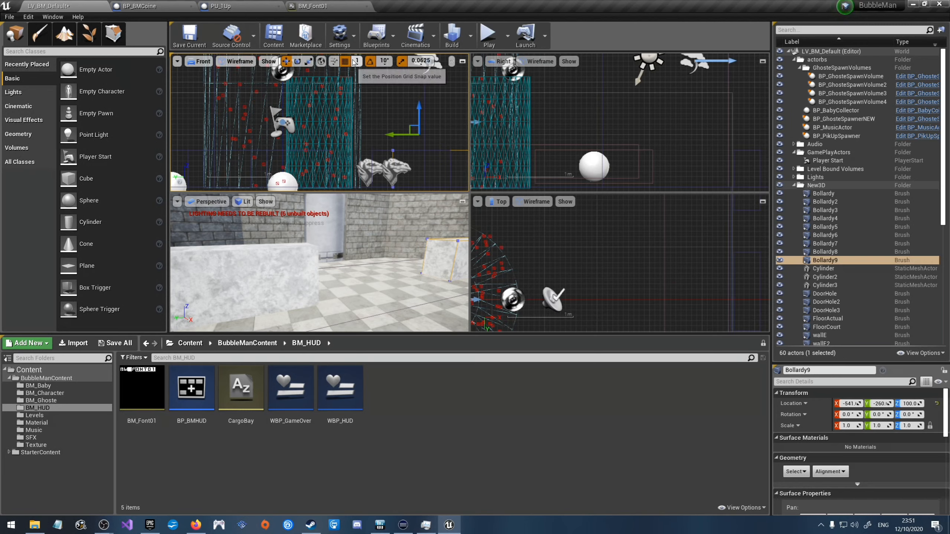
Step: Set the position grid snap to 10, and move Bollardy9 to Y -190 and Bollardy8 to Y 100
{"action": "left_click", "coordinate": [357, 61]}
{"action": "left_click", "coordinate": [369, 100]}
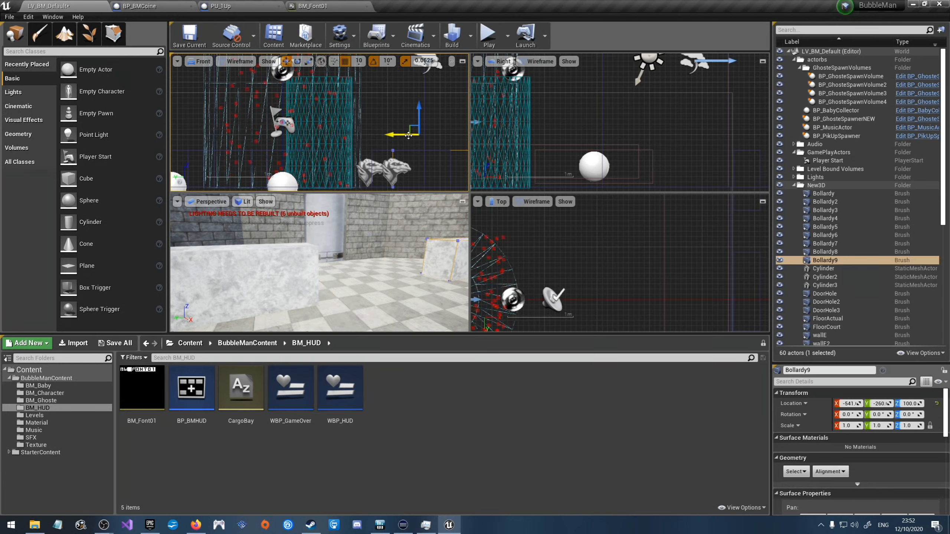
{"action": "left_click_drag", "start_coordinate": [408, 135], "coordinate": [375, 132]}
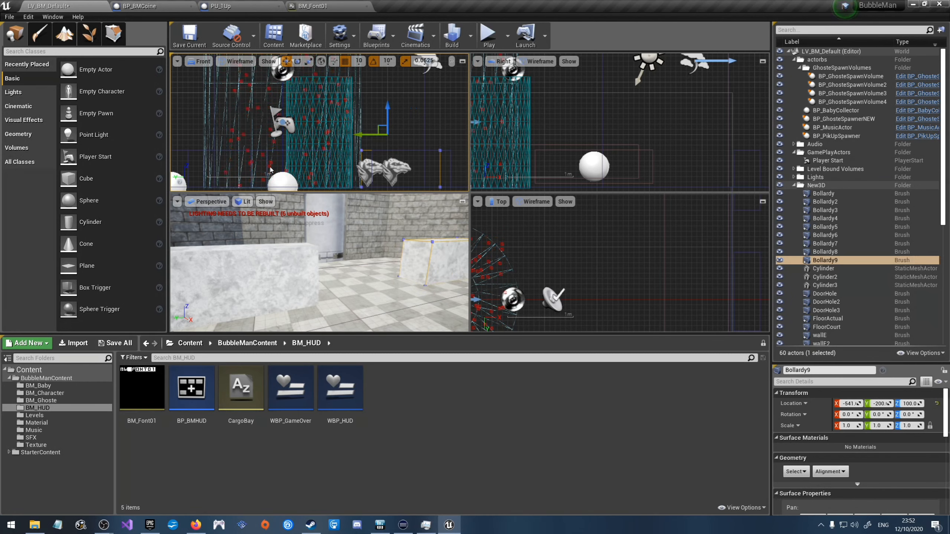
{"action": "left_click", "coordinate": [189, 281]}
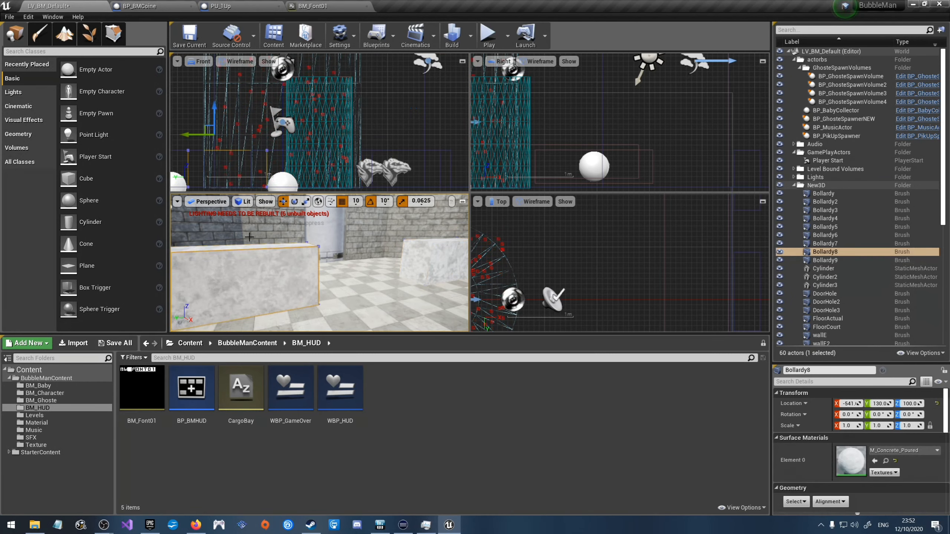
{"action": "left_click", "coordinate": [215, 135]}
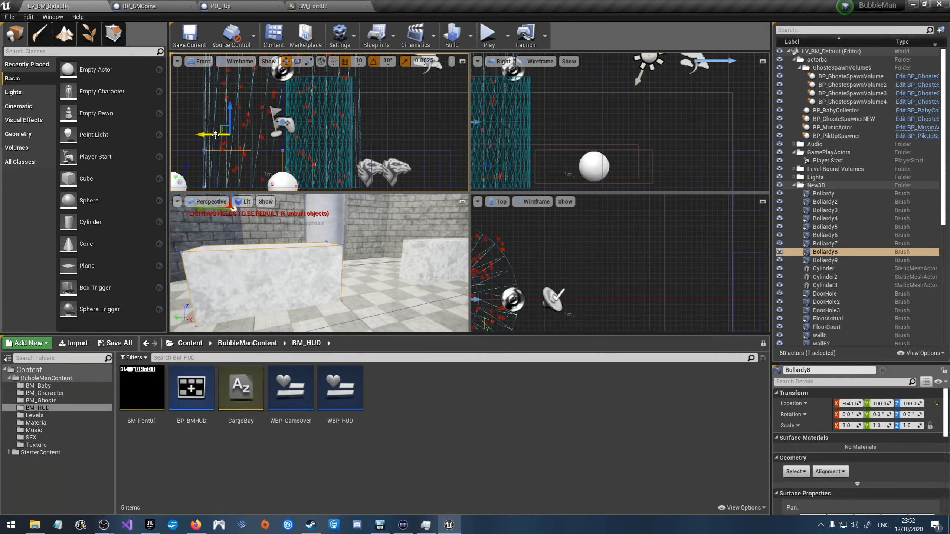
{"action": "left_click", "coordinate": [427, 260]}
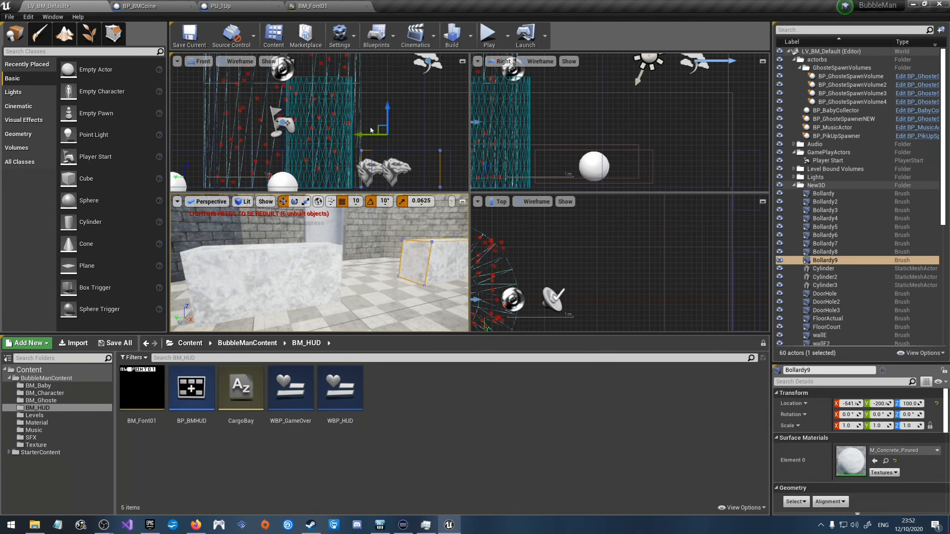
{"action": "left_click_drag", "start_coordinate": [364, 134], "coordinate": [360, 134]}
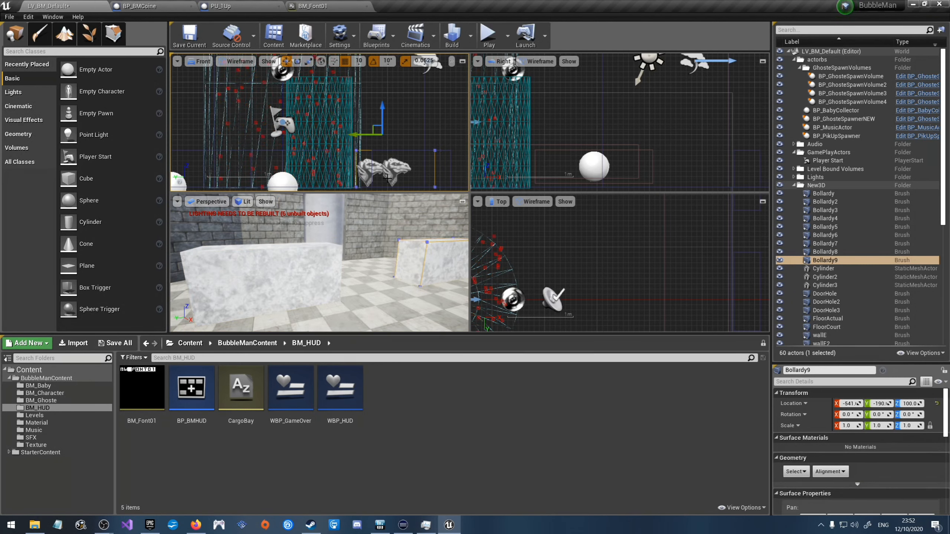
Step: Set the position grid snap to 50, shift Bollardy9 one increment outward, and move Bollardy8 outward to Y 150
{"action": "left_click", "coordinate": [359, 61]}
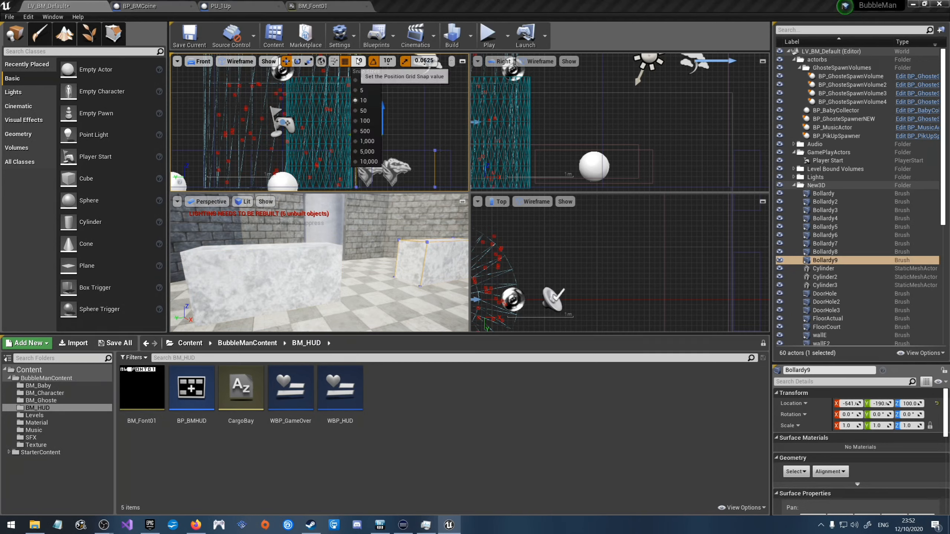
{"action": "left_click", "coordinate": [363, 110]}
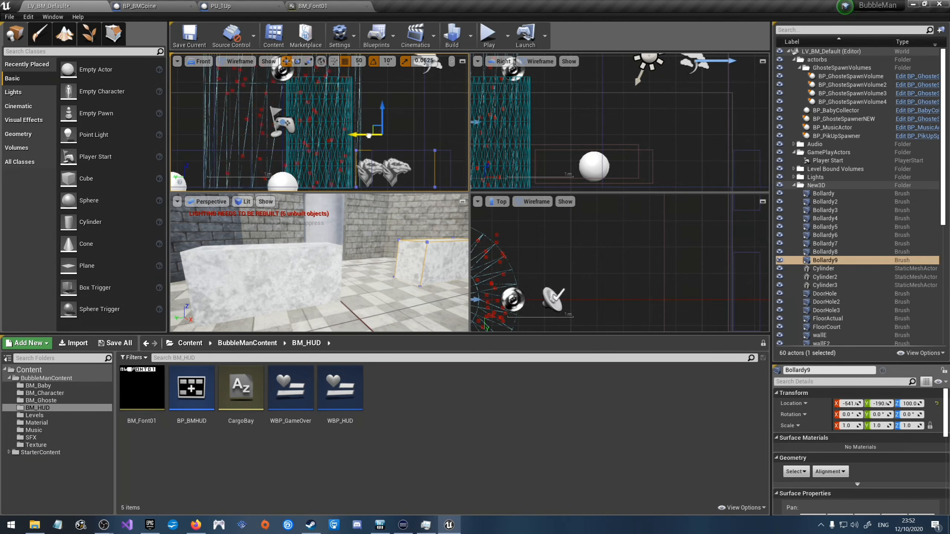
{"action": "left_click", "coordinate": [299, 261]}
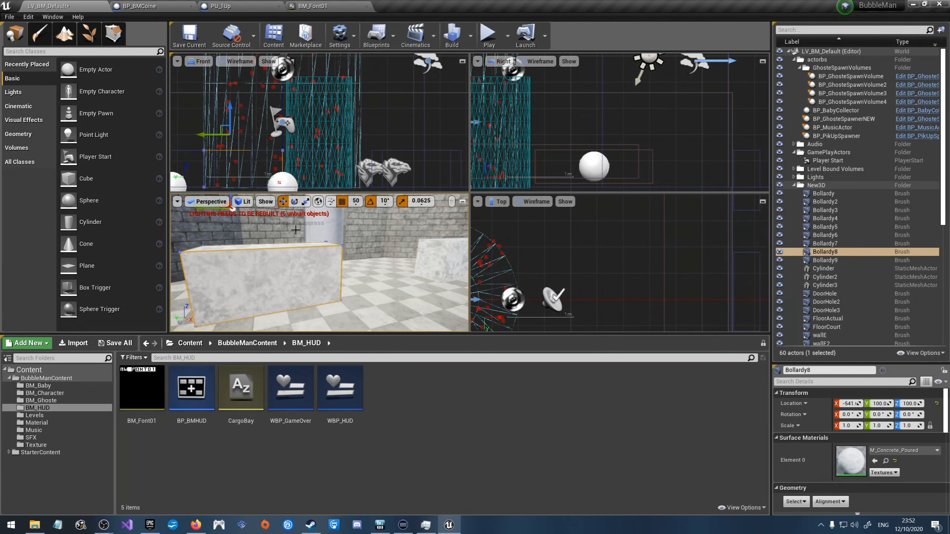
{"action": "left_click_drag", "start_coordinate": [224, 134], "coordinate": [198, 134]}
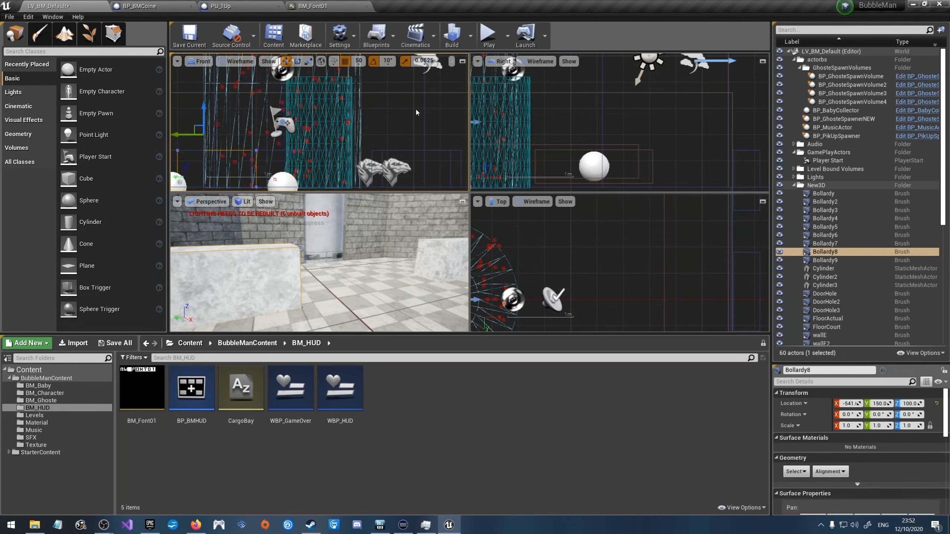
Step: Return the level viewport to the one-pane layout and view both blocks in Perspective
{"action": "left_click", "coordinate": [177, 61]}
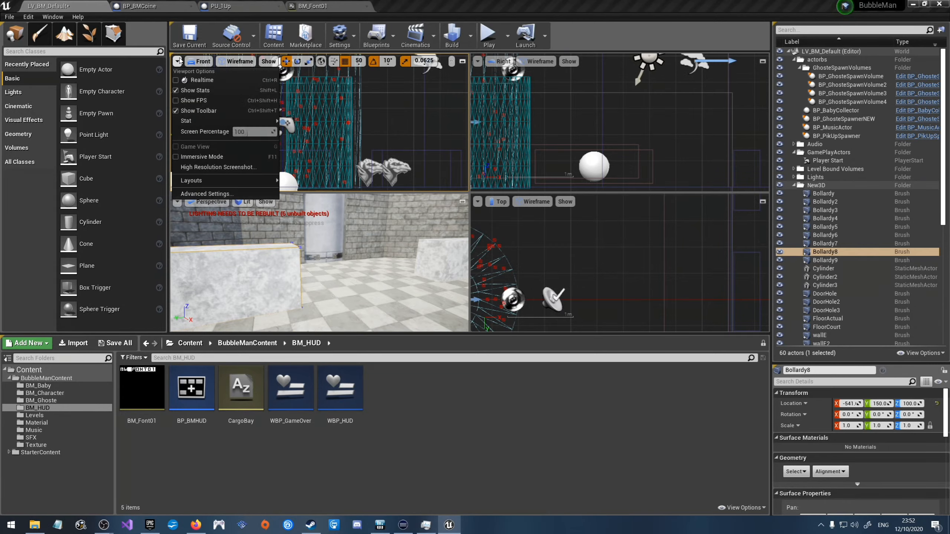
{"action": "mouse_move", "coordinate": [203, 181]}
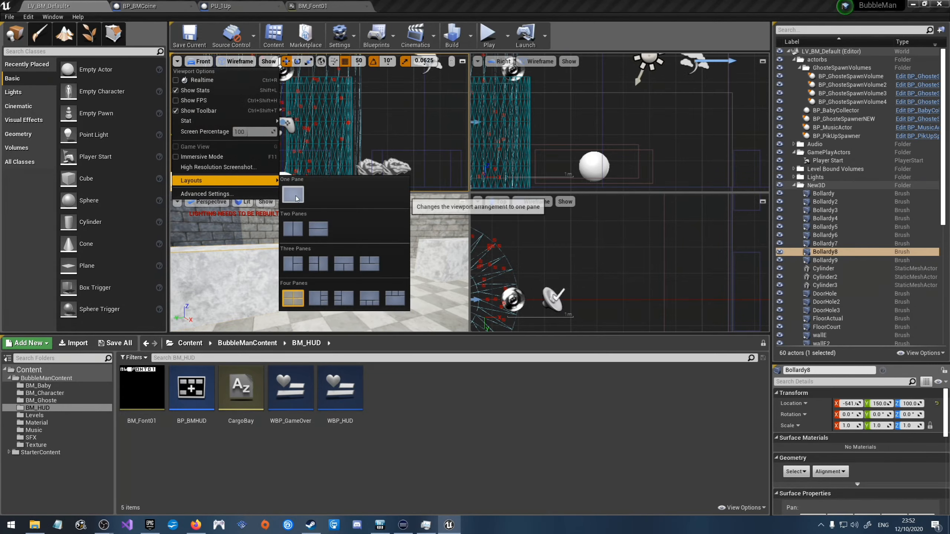
{"action": "left_click", "coordinate": [293, 195]}
{"action": "right_click_drag", "start_coordinate": [330, 213], "coordinate": [365, 211]}
{"action": "key", "text": "w"}
{"action": "key", "text": "s"}
Step: Set the position grid snap back to 1 and save the level
{"action": "left_click", "coordinate": [664, 61]}
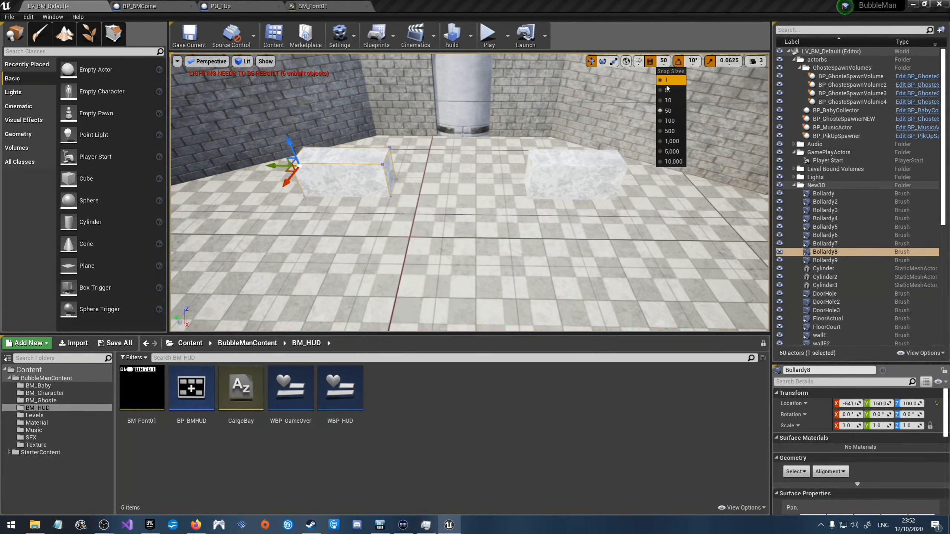
{"action": "left_click", "coordinate": [671, 80]}
{"action": "left_click", "coordinate": [189, 36]}
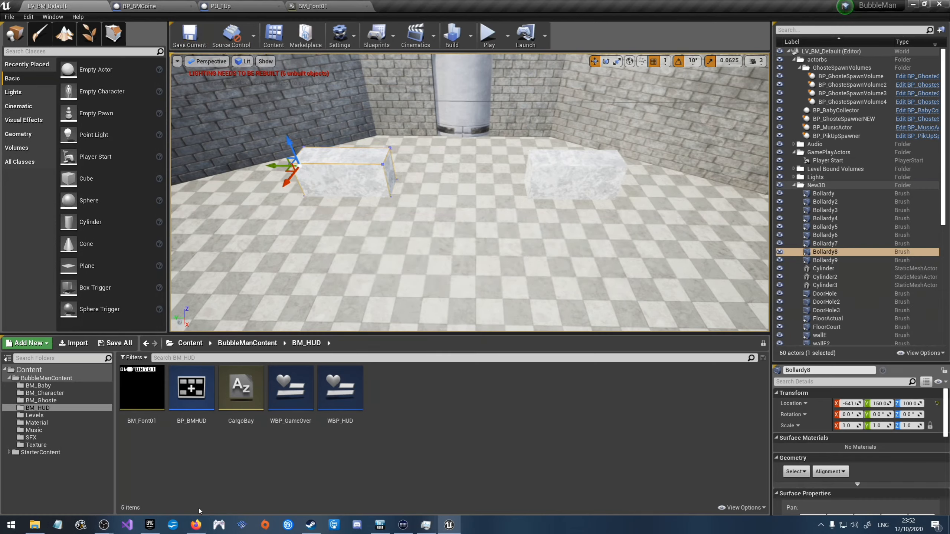
Step: Switch to the Epic Games Launcher, look at the Vault's Amplify LUT Pack page, and return to the Library
{"action": "left_click", "coordinate": [149, 525]}
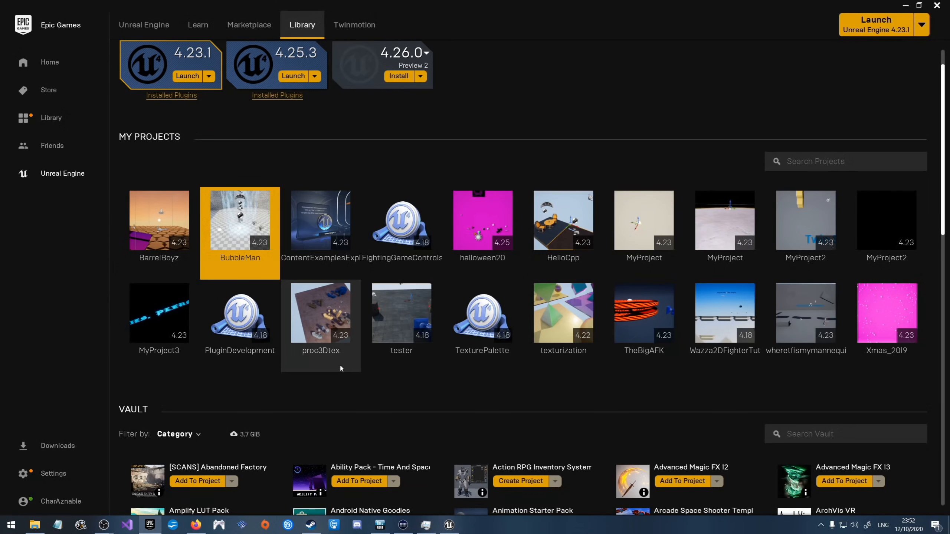
{"action": "scroll", "coordinate": [417, 355], "scroll_direction": "down", "scroll_amount": 4}
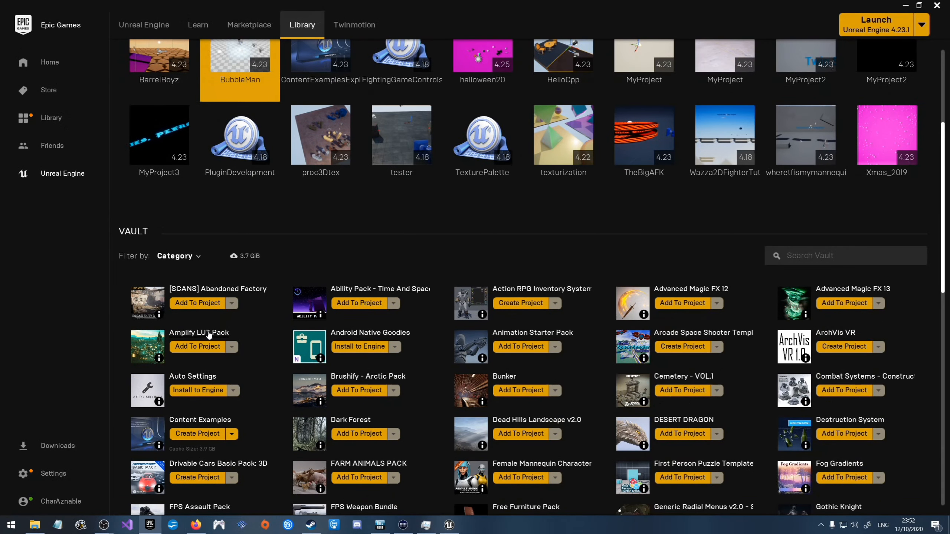
{"action": "left_click", "coordinate": [155, 338]}
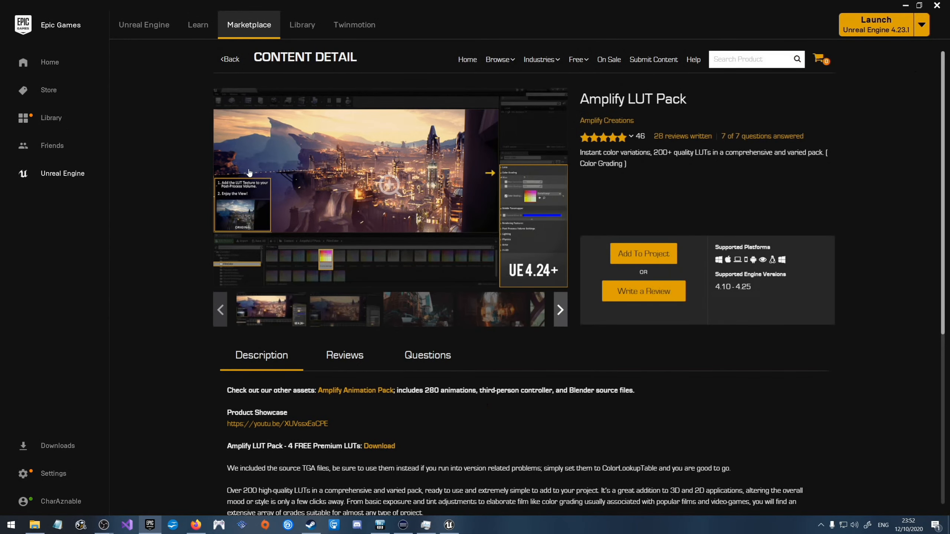
{"action": "key", "text": "alt+Left"}
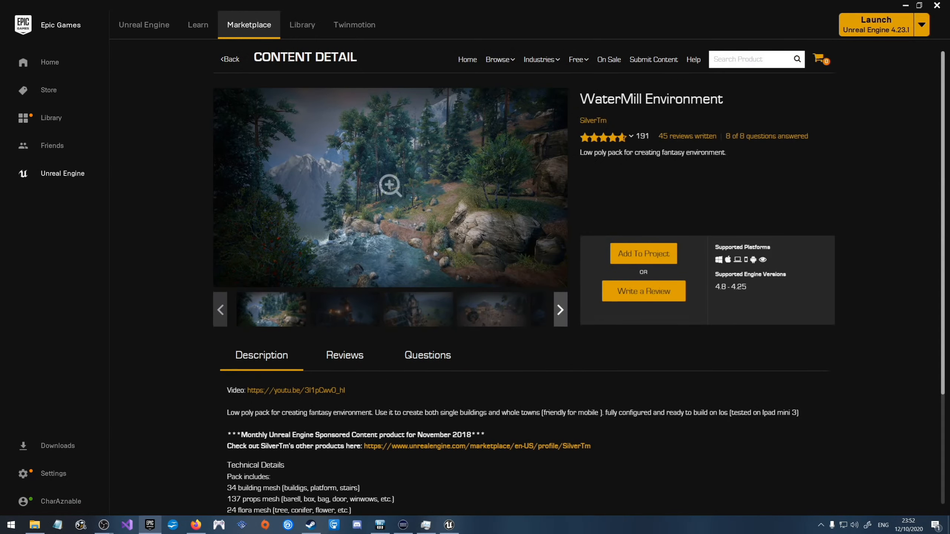
{"action": "left_click", "coordinate": [297, 25]}
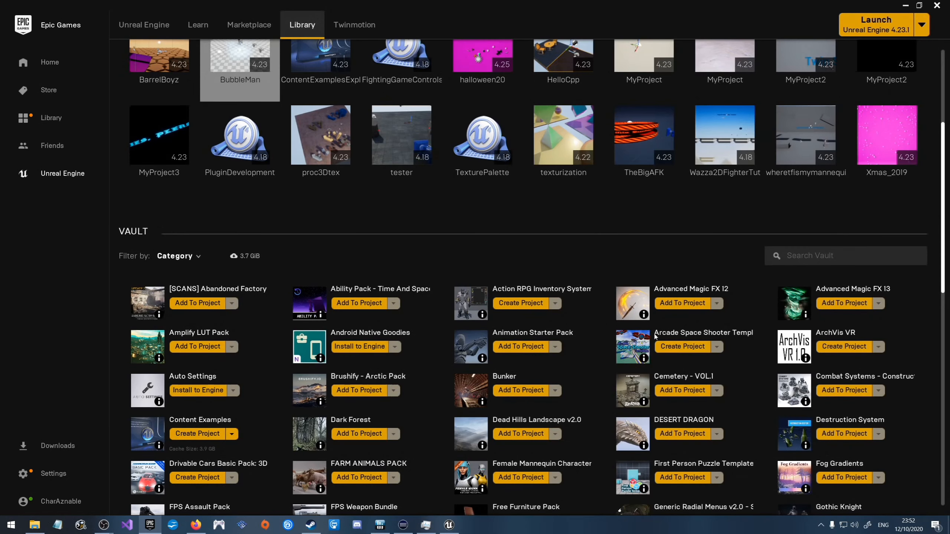
Step: Find Plants Pack in the Vault, open its content page, and look through its preview images
{"action": "scroll", "coordinate": [654, 335], "scroll_direction": "down", "scroll_amount": 5}
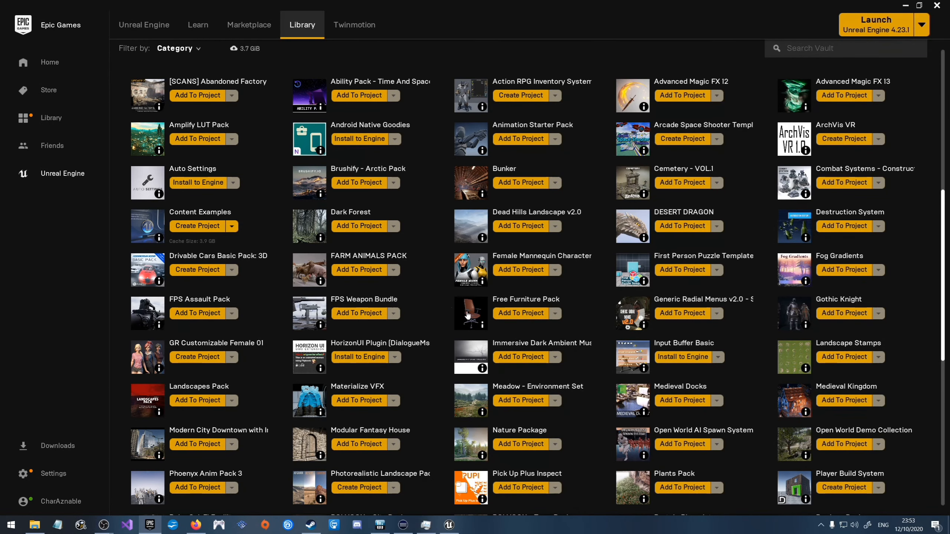
{"action": "scroll", "coordinate": [767, 384], "scroll_direction": "down", "scroll_amount": 1}
{"action": "scroll", "coordinate": [799, 437], "scroll_direction": "down", "scroll_amount": 3}
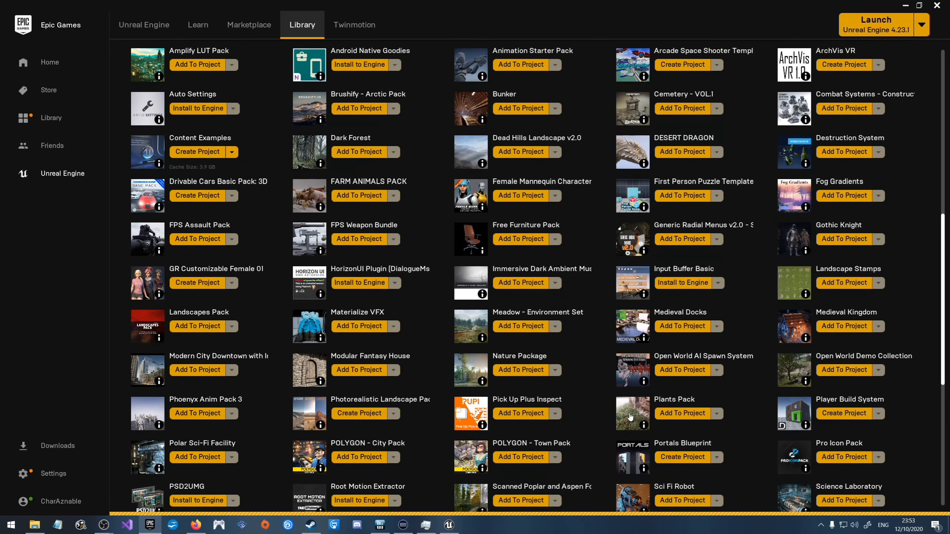
{"action": "left_click", "coordinate": [630, 402]}
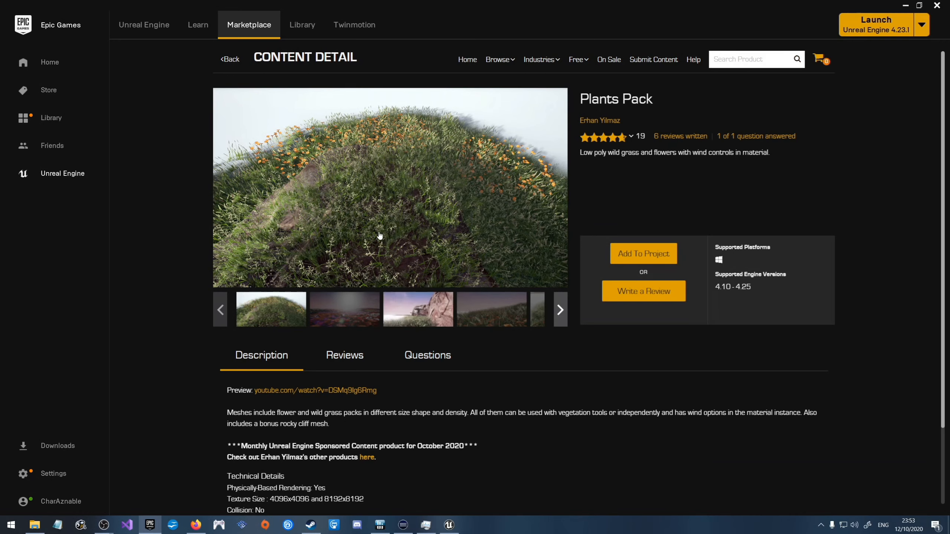
{"action": "left_click", "coordinate": [412, 321]}
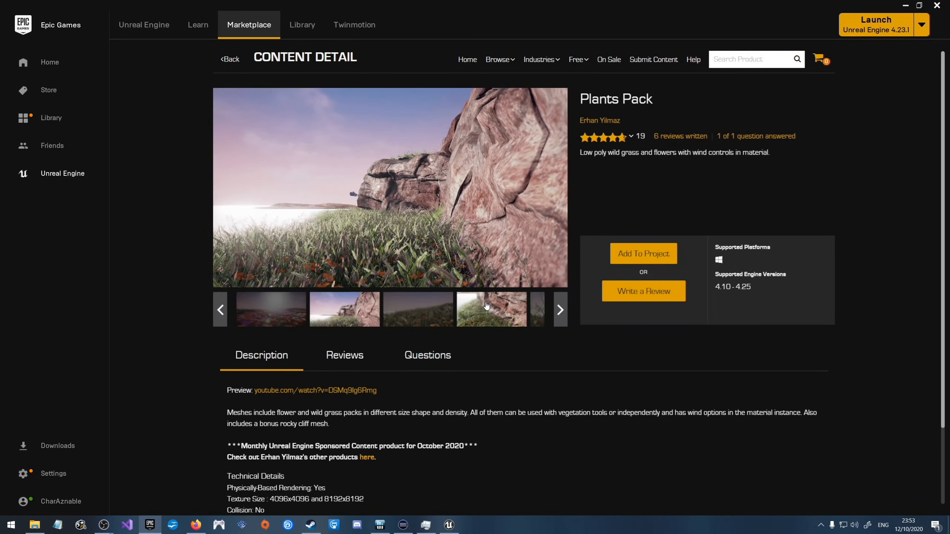
{"action": "left_click", "coordinate": [499, 307]}
{"action": "left_click", "coordinate": [537, 319]}
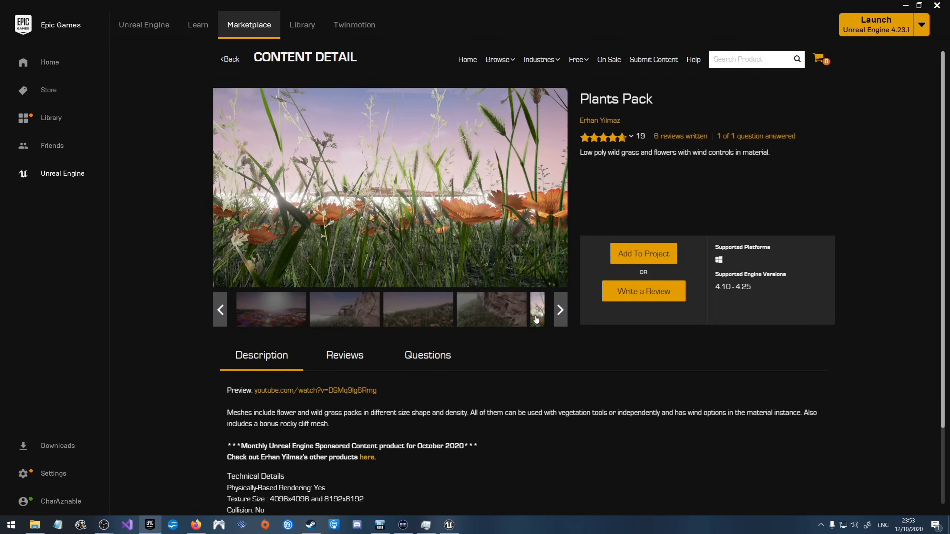
{"action": "left_click", "coordinate": [560, 322]}
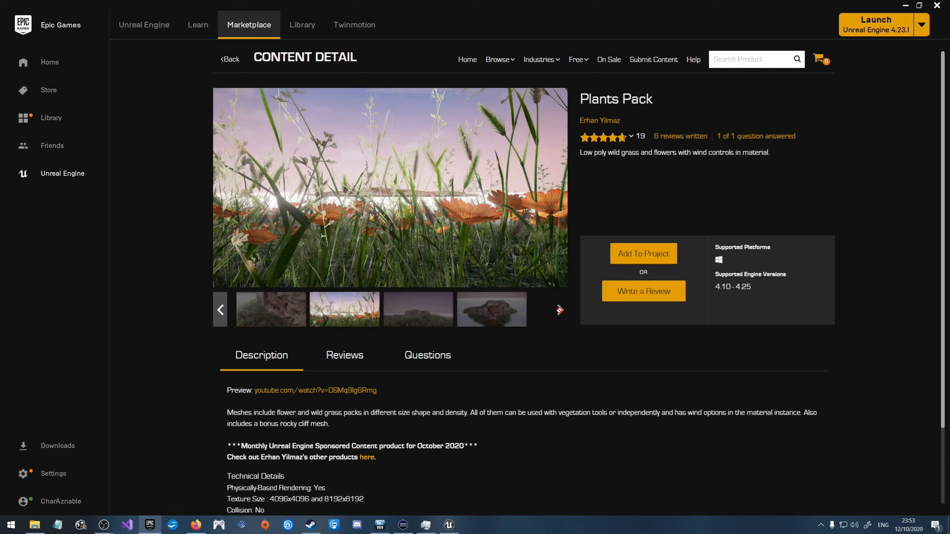
{"action": "left_click", "coordinate": [501, 314]}
{"action": "left_click", "coordinate": [432, 310]}
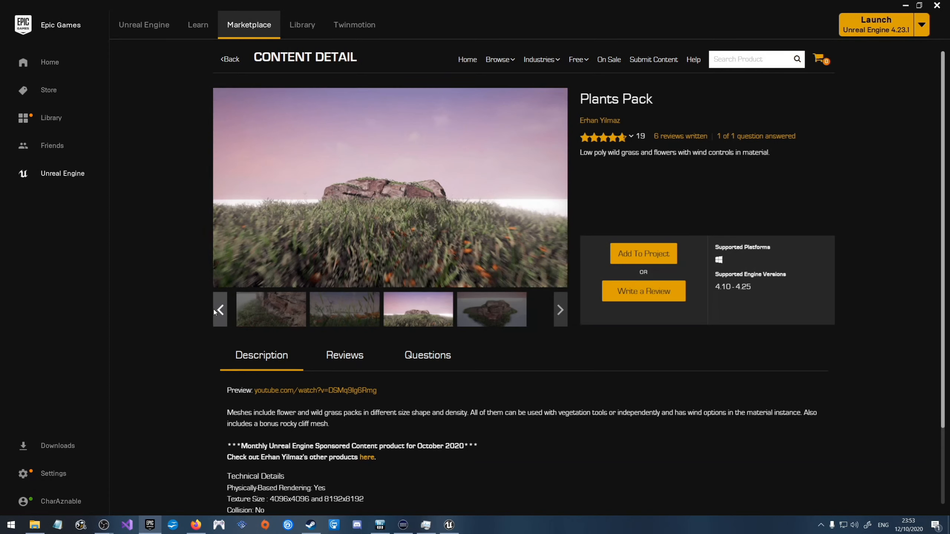
Step: Return to the first preview images of Plants Pack and add the pack to the BubbleMan project
{"action": "left_click", "coordinate": [220, 310]}
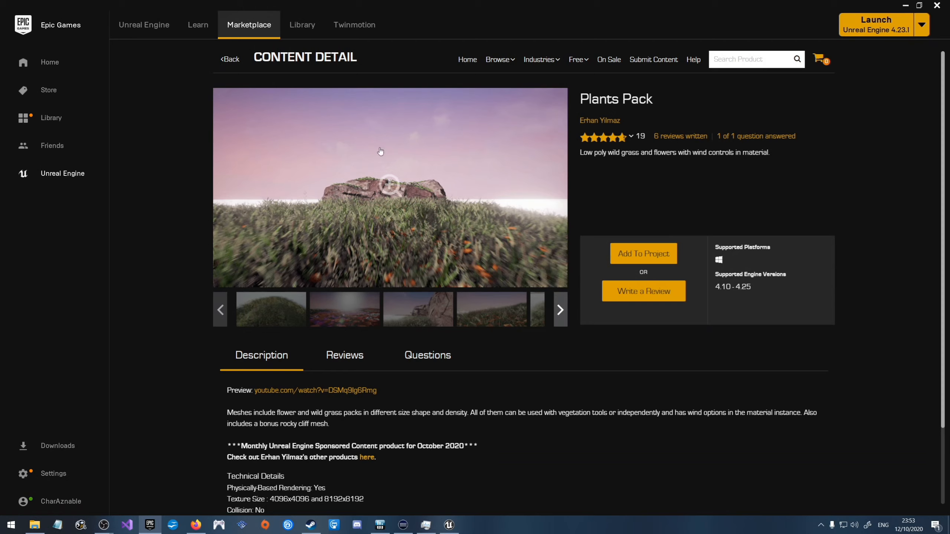
{"action": "left_click", "coordinate": [653, 251]}
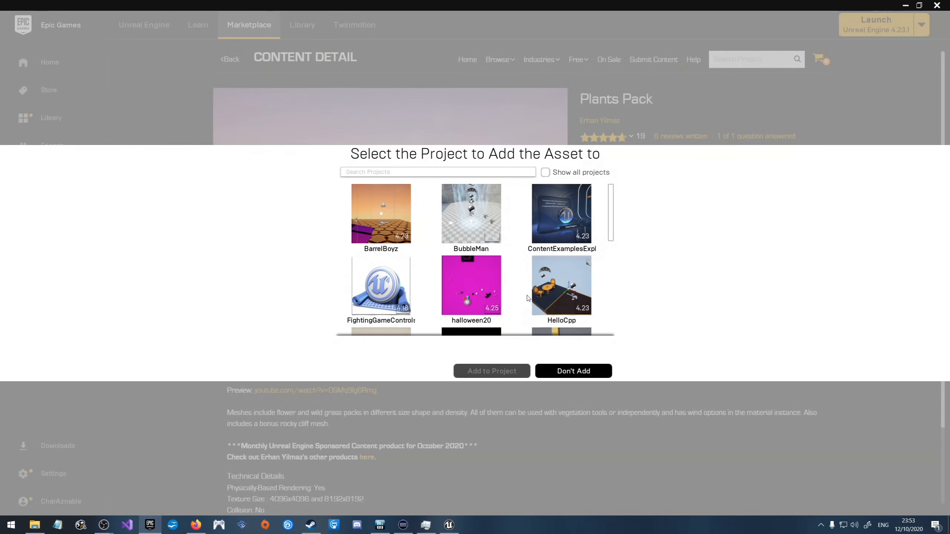
{"action": "left_click", "coordinate": [480, 215]}
{"action": "left_click", "coordinate": [503, 372]}
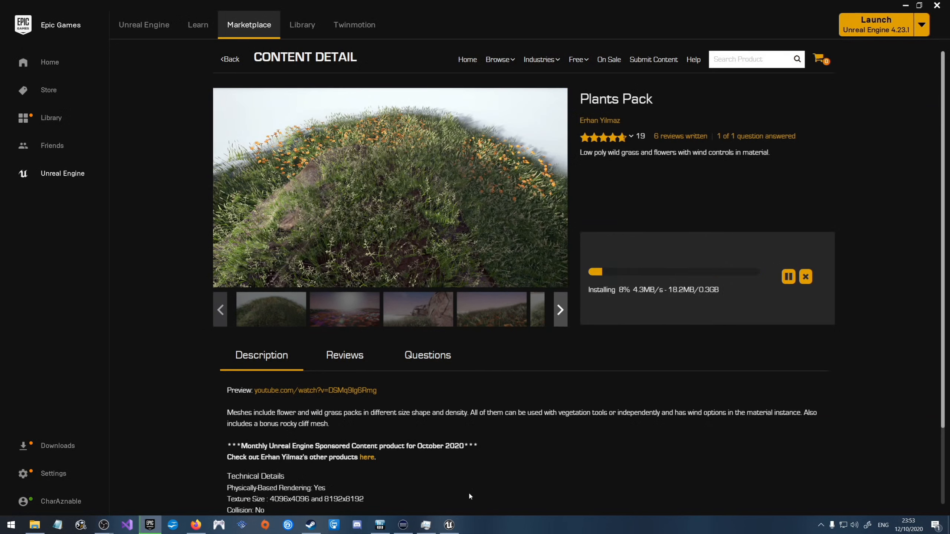
Step: Switch to the Unreal Editor and open the top-level Content folder
{"action": "left_click", "coordinate": [446, 525]}
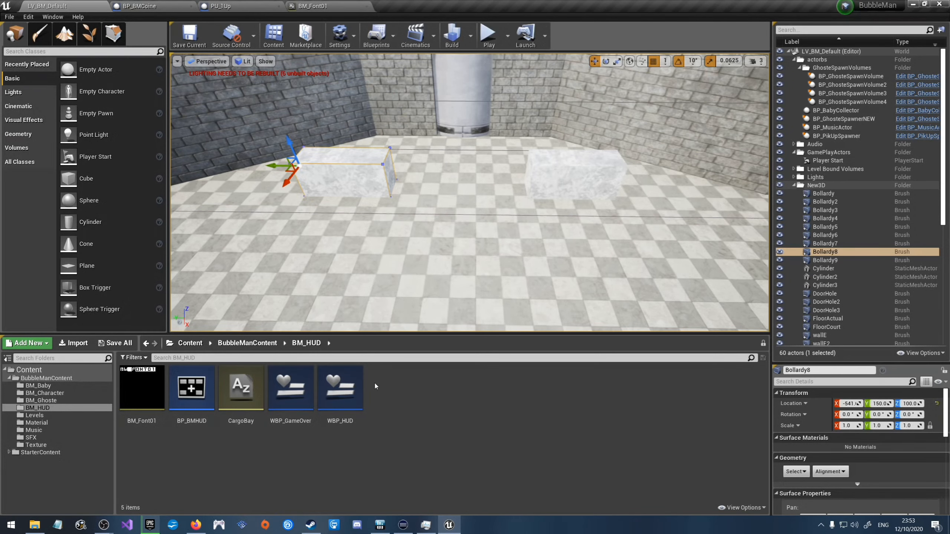
{"action": "left_click", "coordinate": [221, 344]}
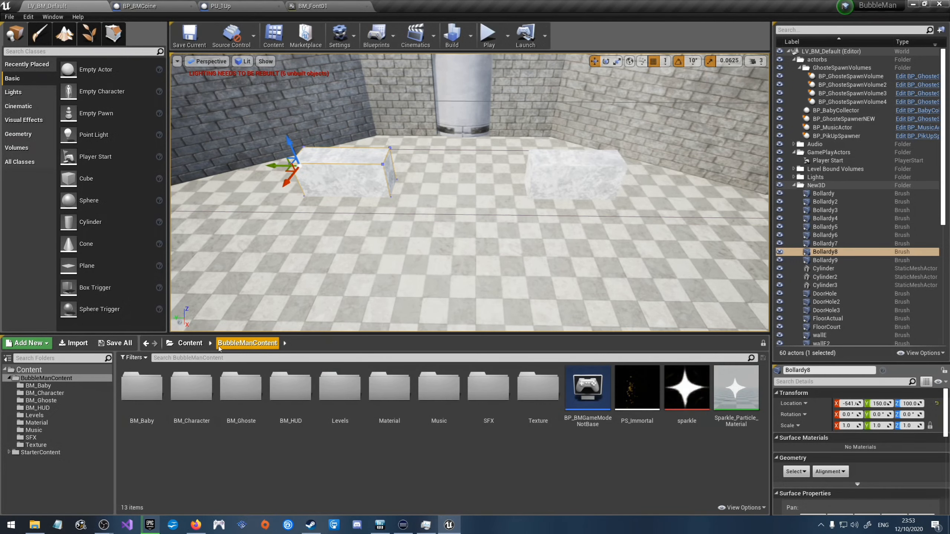
{"action": "left_click", "coordinate": [190, 344]}
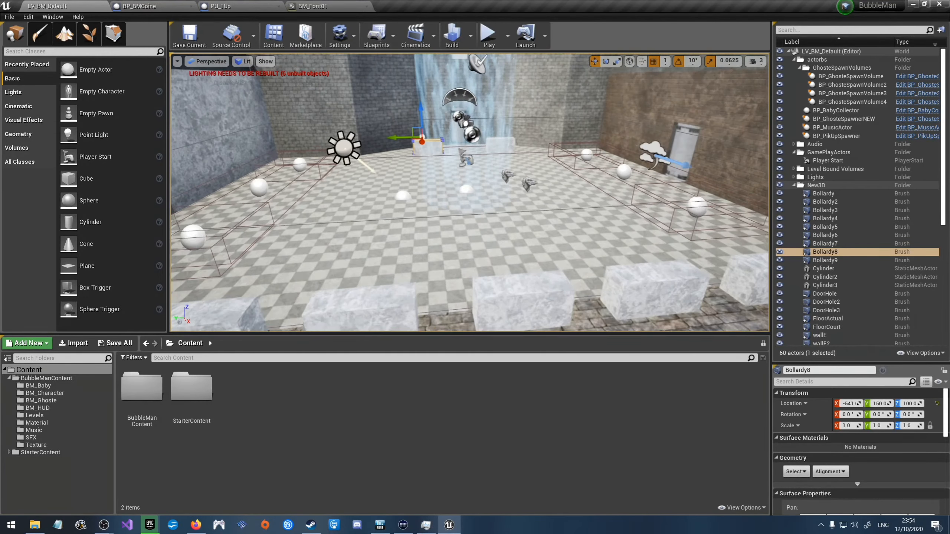
Step: Frame the left concrete block, Bollardy8, in the Perspective view and select its top face
{"action": "key", "text": "f"}
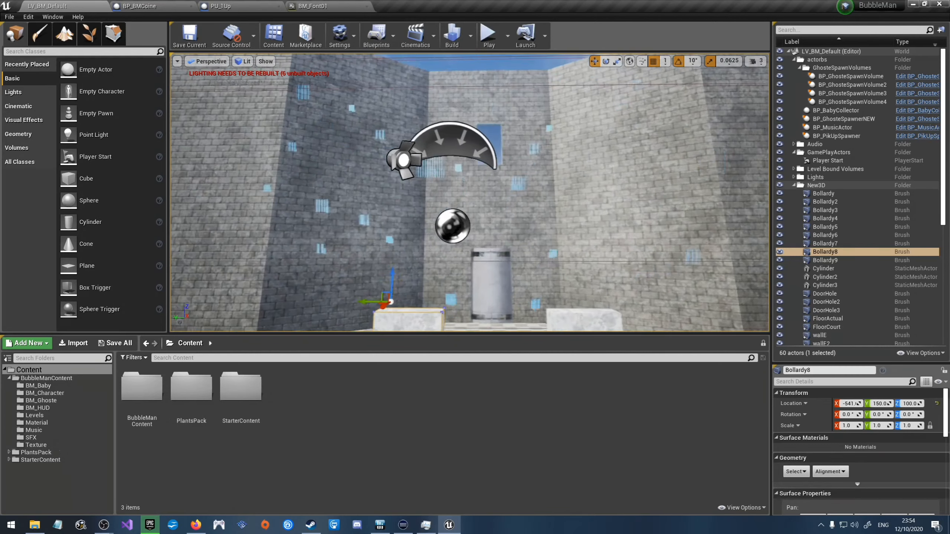
{"action": "right_click_drag", "start_coordinate": [578, 229], "coordinate": [578, 229]}
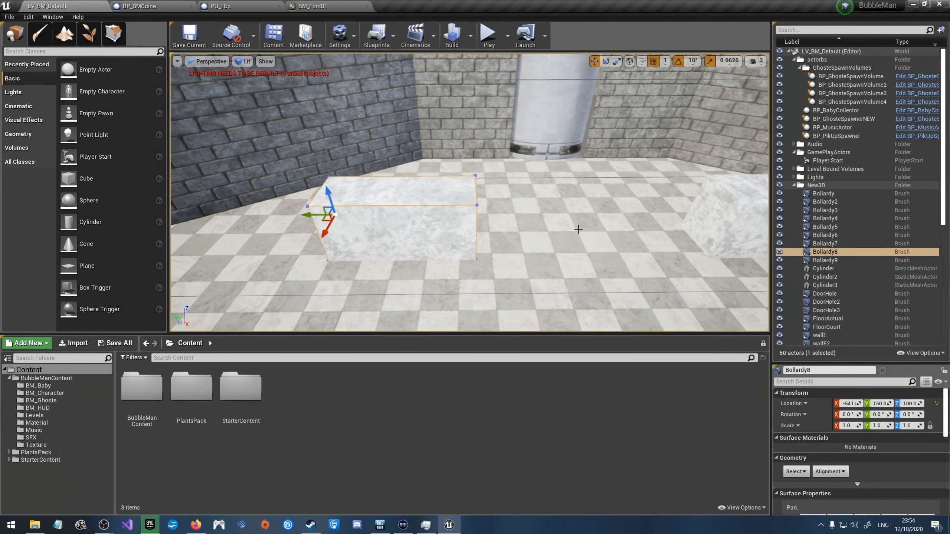
{"action": "left_click", "coordinate": [437, 191]}
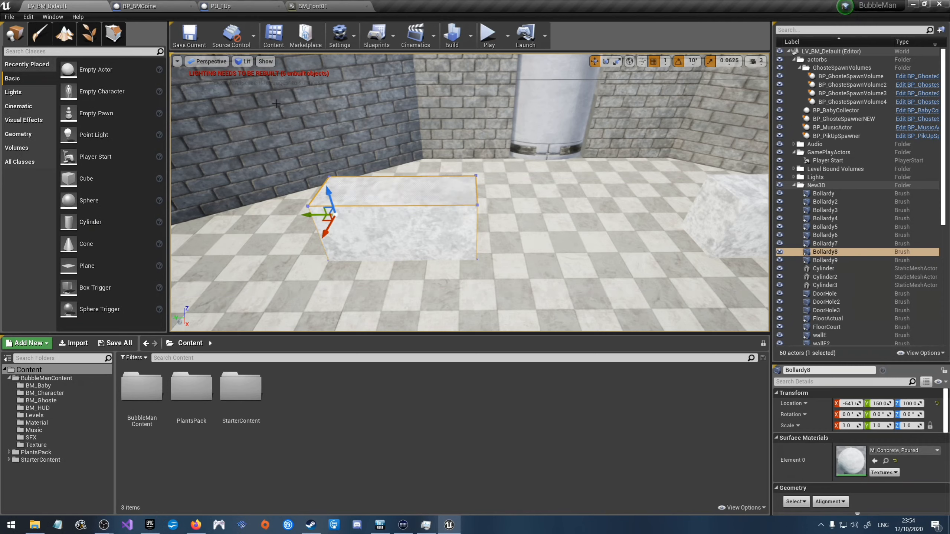
{"action": "left_click", "coordinate": [113, 35]}
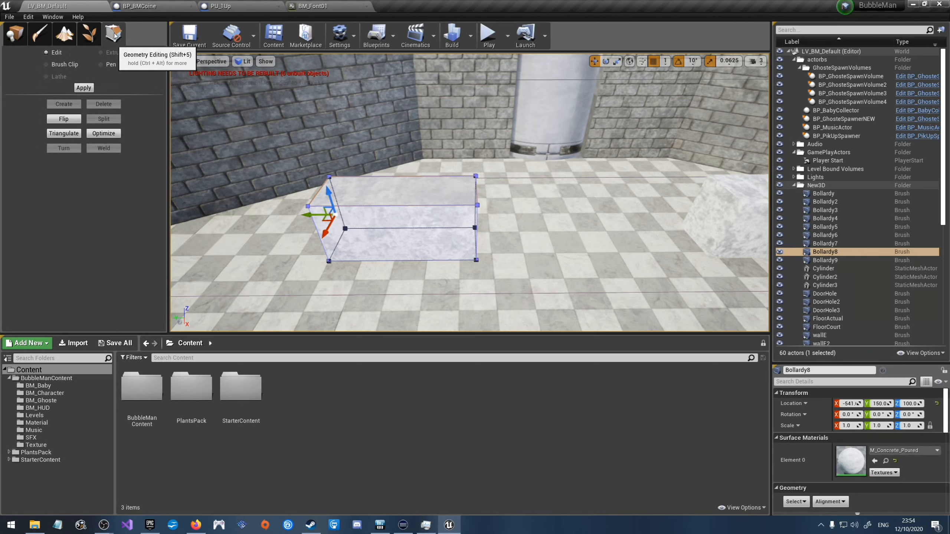
{"action": "left_click", "coordinate": [15, 34]}
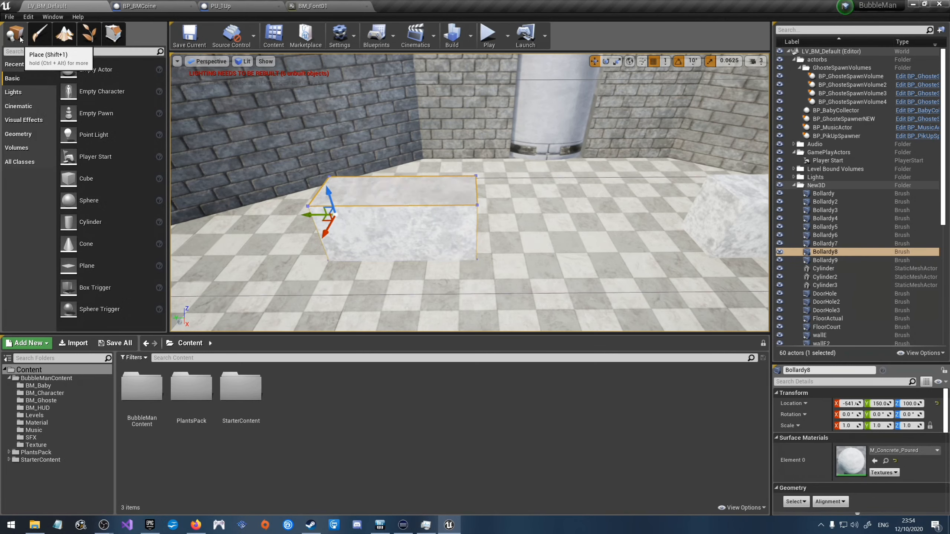
{"action": "left_click", "coordinate": [30, 135]}
{"action": "left_click", "coordinate": [79, 71]}
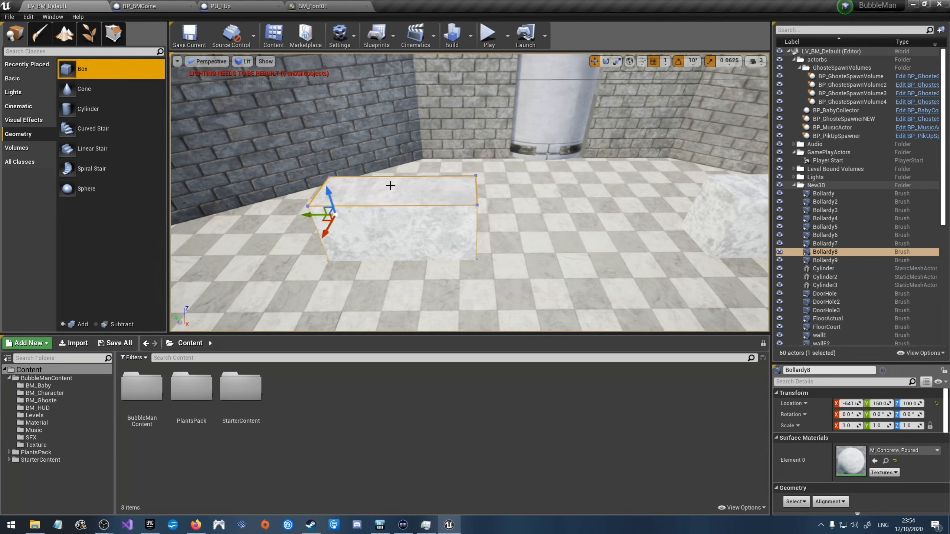
Step: Duplicate the left concrete block, raise the copy to Z 103, and enter Geometry Editing mode
{"action": "left_click", "coordinate": [381, 205]}
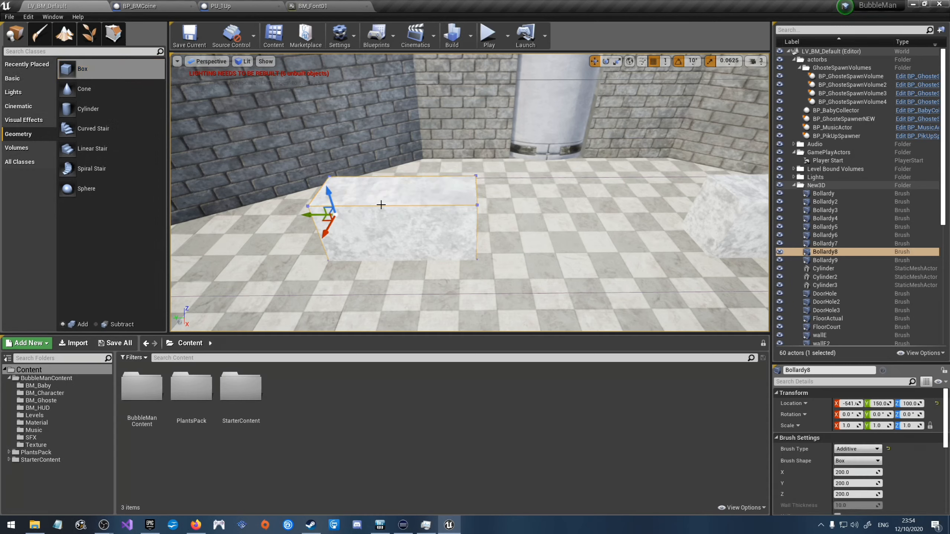
{"action": "left_click", "coordinate": [375, 219]}
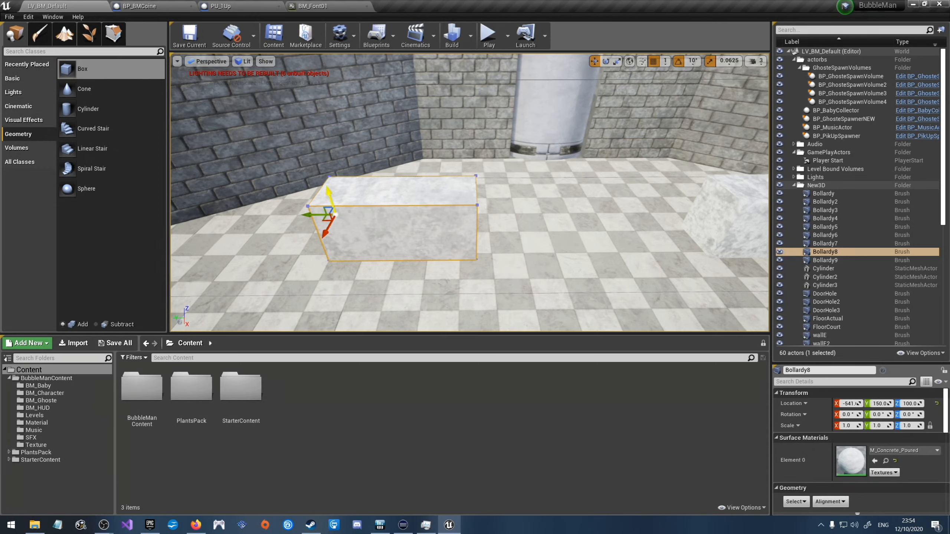
{"action": "mouse_move", "coordinate": [329, 191]}
{"action": "left_mouse_down", "text": "alt"}
{"action": "mouse_move", "coordinate": [310, 170]}
{"action": "mouse_move", "coordinate": [300, 94]}
{"action": "mouse_move", "coordinate": [322, 191]}
{"action": "left_mouse_up", "text": "alt"}
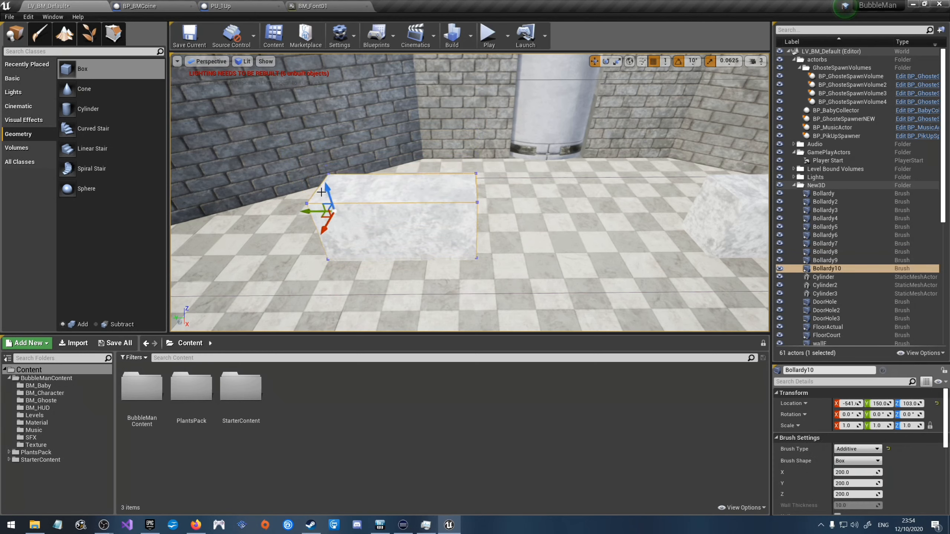
{"action": "left_click", "coordinate": [113, 33]}
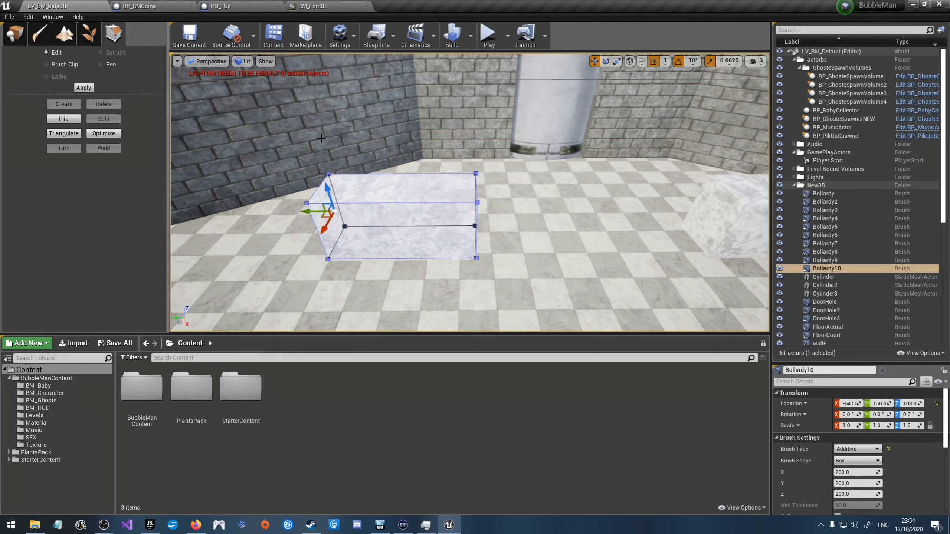
Step: Try scaling the duplicated block down to 0.25 in Z, and undo the scaling
{"action": "key", "text": "e"}
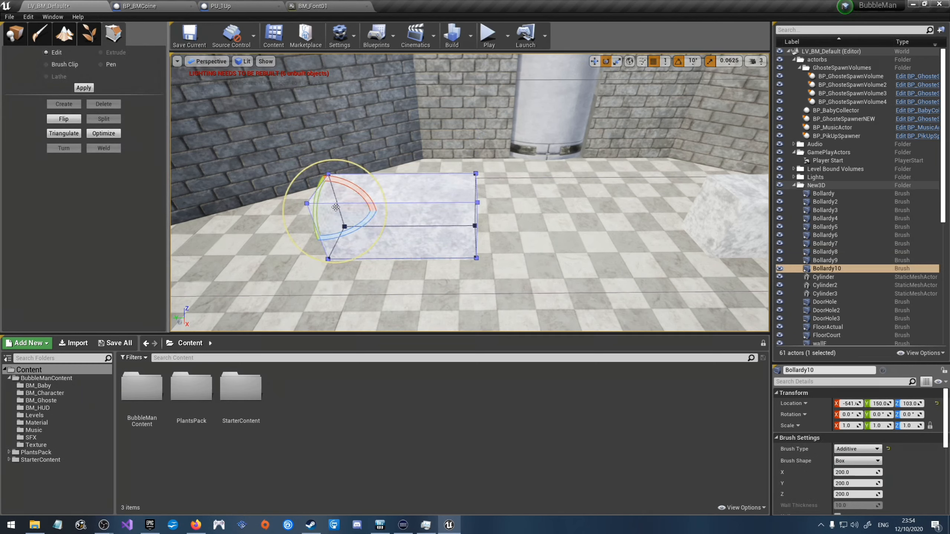
{"action": "key", "text": "r"}
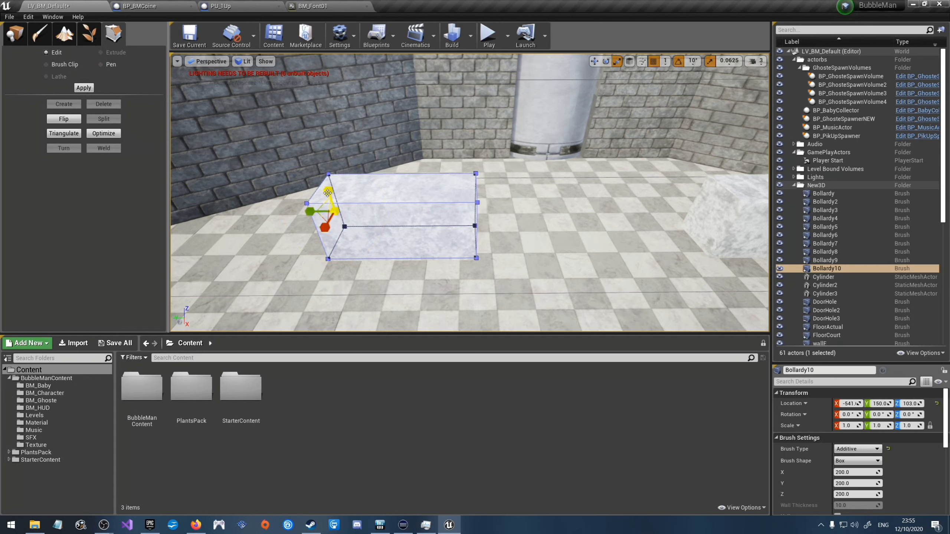
{"action": "left_click_drag", "start_coordinate": [327, 192], "coordinate": [327, 239]}
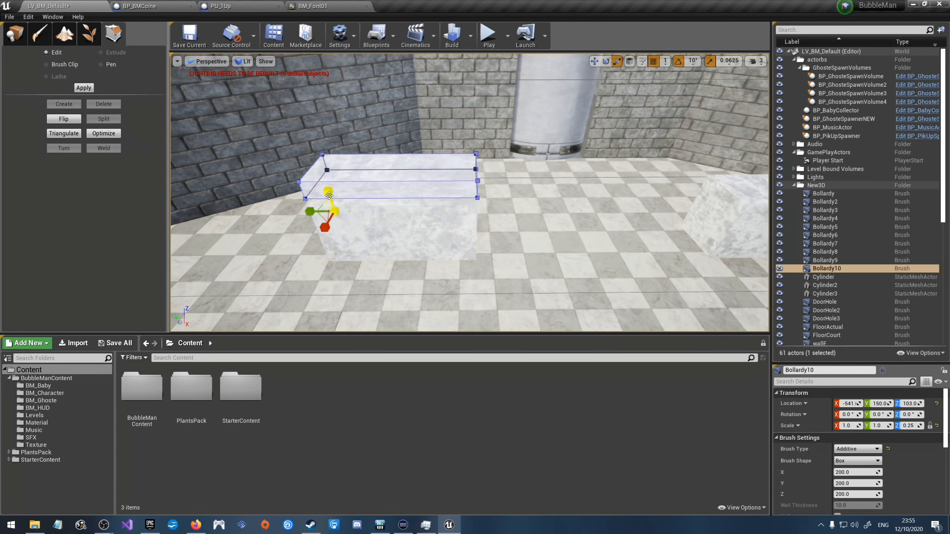
{"action": "key", "text": "ctrl+z"}
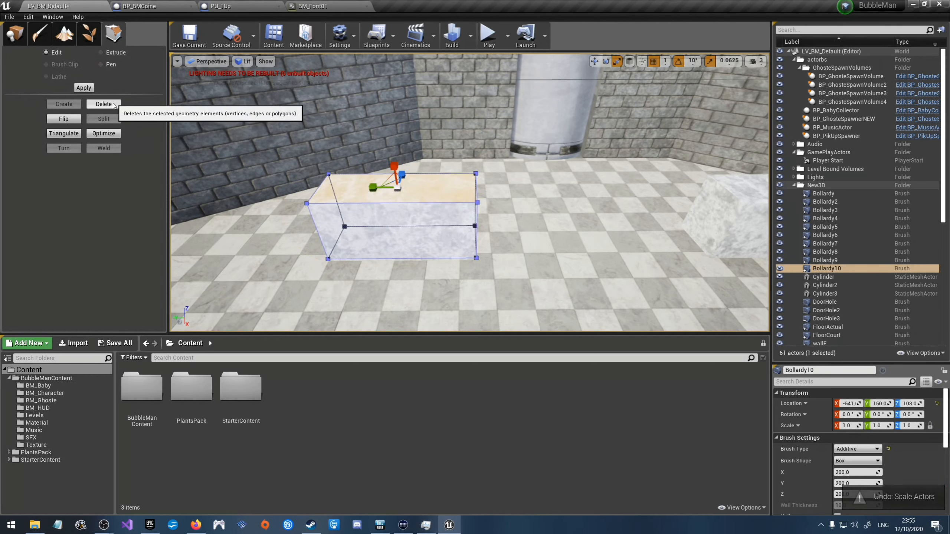
Step: Switch the level viewport to the four-pane layout and set the duplicated block's brush type to Subtractive
{"action": "left_click", "coordinate": [177, 62]}
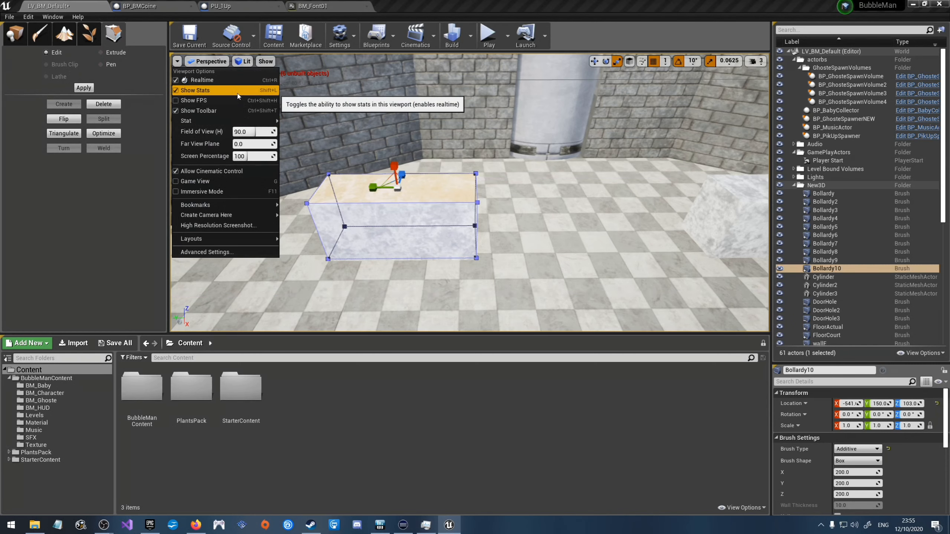
{"action": "mouse_move", "coordinate": [221, 239]}
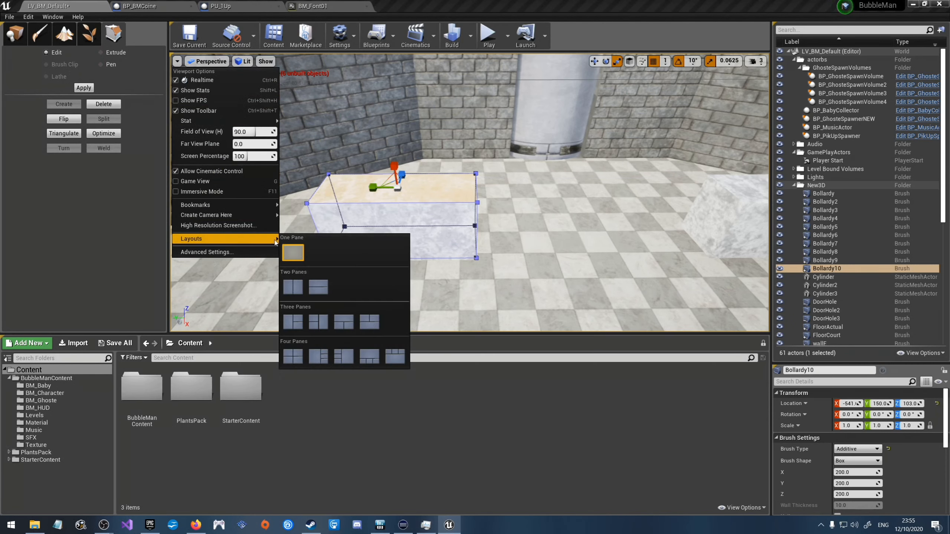
{"action": "left_click", "coordinate": [292, 357]}
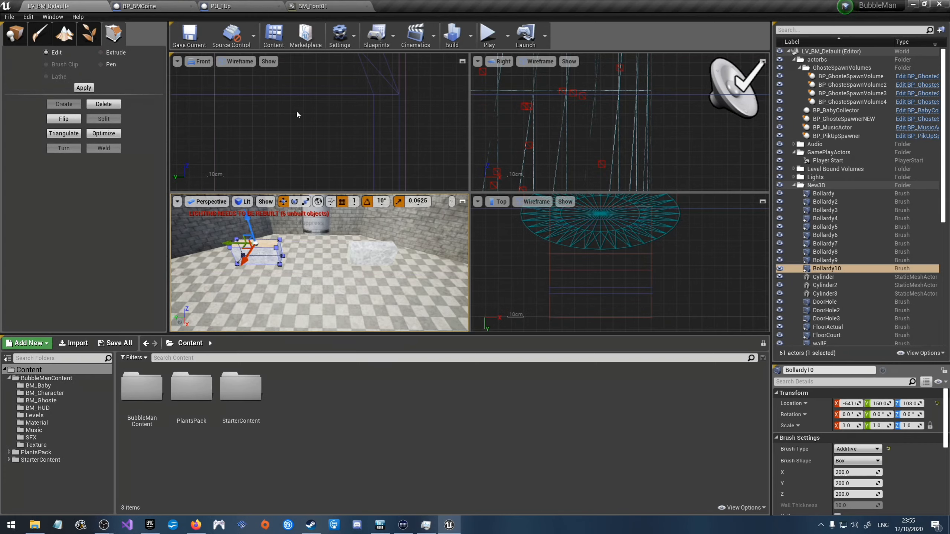
{"action": "key", "text": "f"}
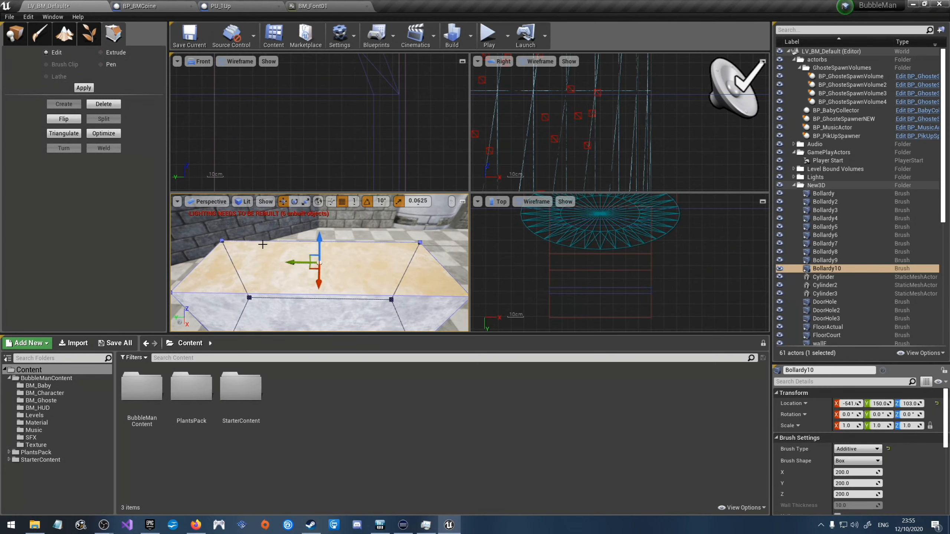
{"action": "left_click", "coordinate": [857, 449]}
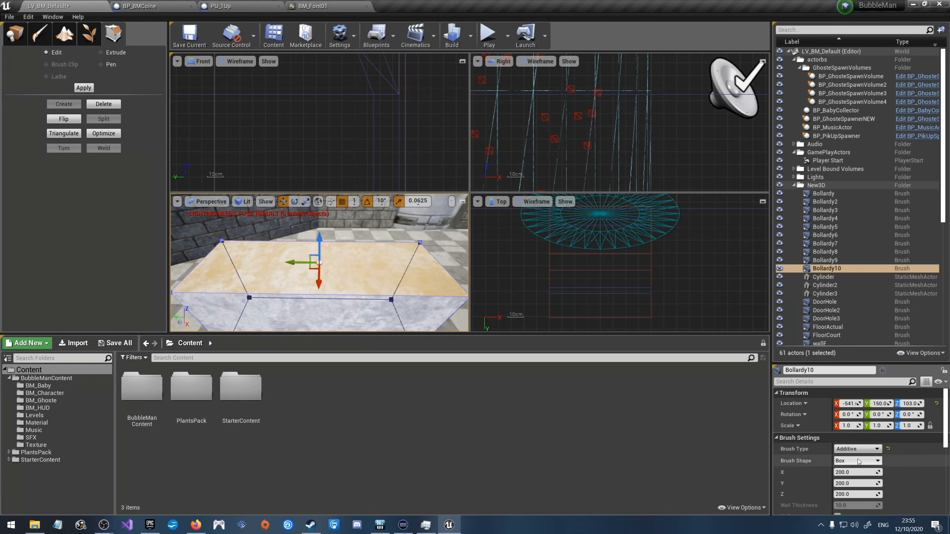
{"action": "left_click", "coordinate": [855, 462]}
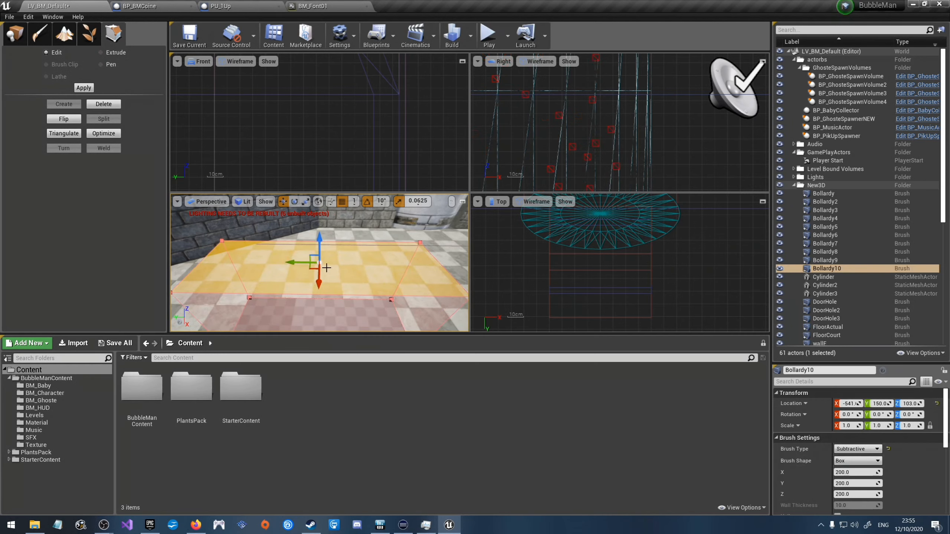
Step: Try moving a far corner vertex of the subtractive brush inward along Y, and undo the move
{"action": "left_click", "coordinate": [222, 240]}
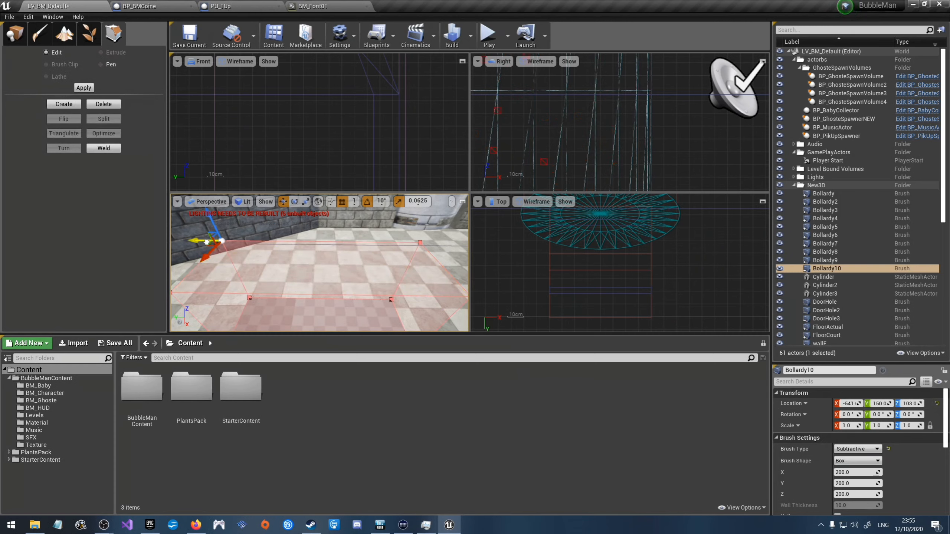
{"action": "mouse_move", "coordinate": [206, 242]}
{"action": "left_mouse_down"}
{"action": "mouse_move", "coordinate": [230, 245]}
{"action": "mouse_move", "coordinate": [210, 242]}
{"action": "left_mouse_up"}
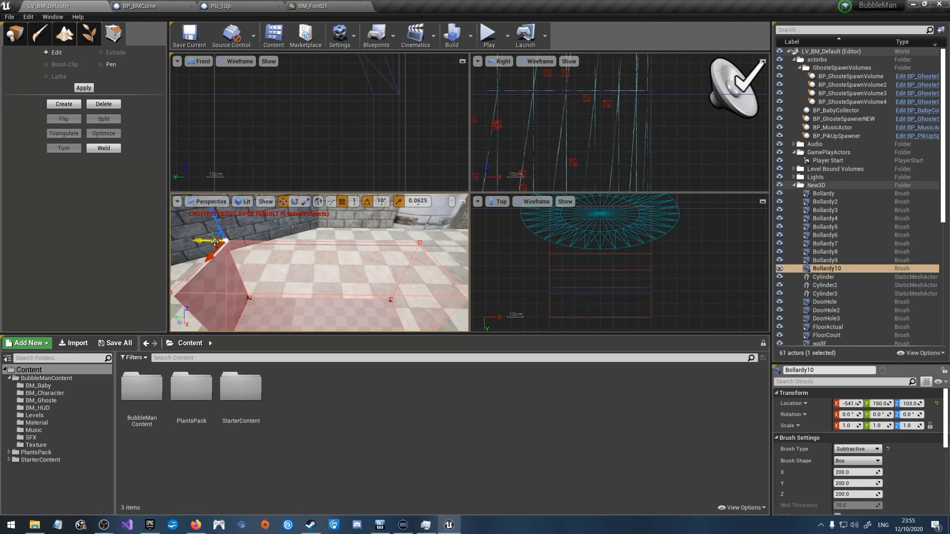
{"action": "key", "text": "ctrl+z"}
Step: Set the position snap size to 5 and frame the subtractive brush closely in the orthographic views
{"action": "left_click", "coordinate": [354, 201]}
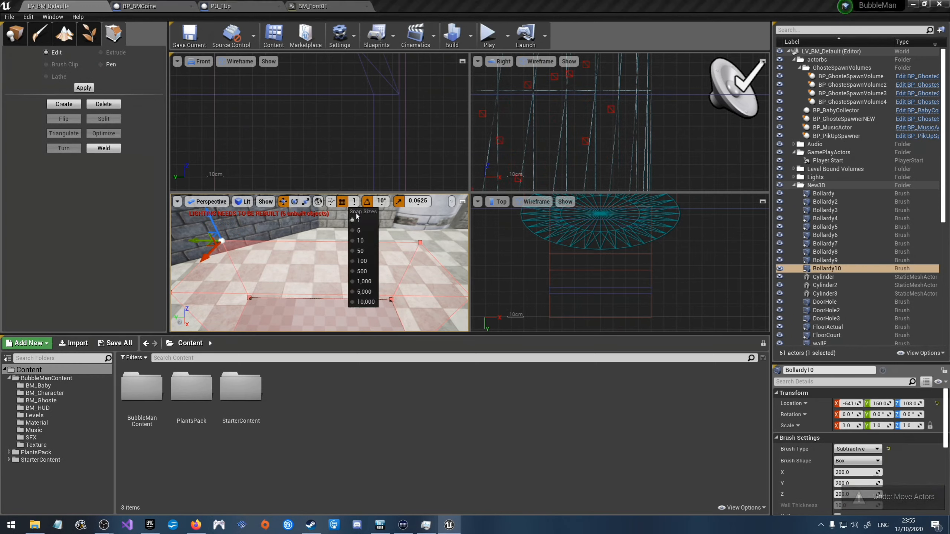
{"action": "left_click", "coordinate": [358, 230]}
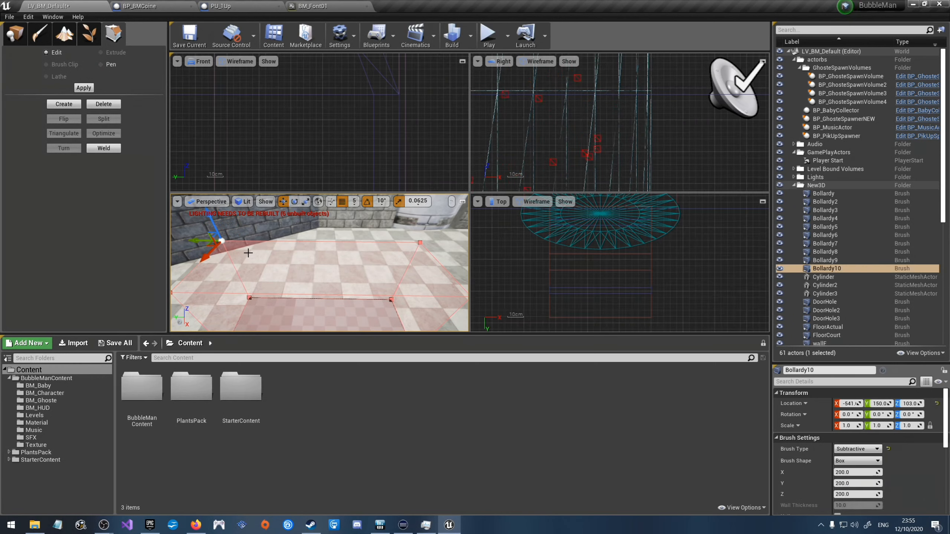
{"action": "scroll", "coordinate": [434, 123], "scroll_direction": "down", "scroll_amount": 8}
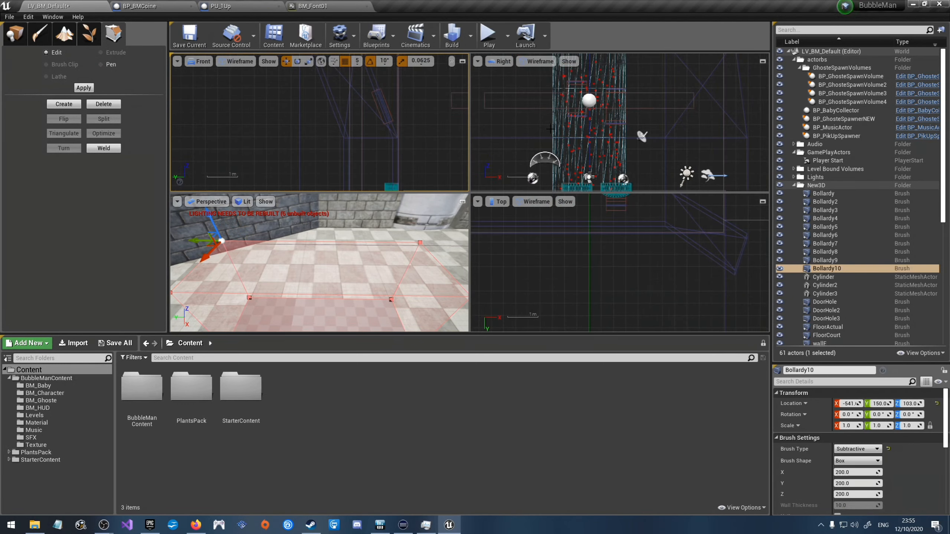
{"action": "scroll", "coordinate": [549, 267], "scroll_direction": "down", "scroll_amount": 8}
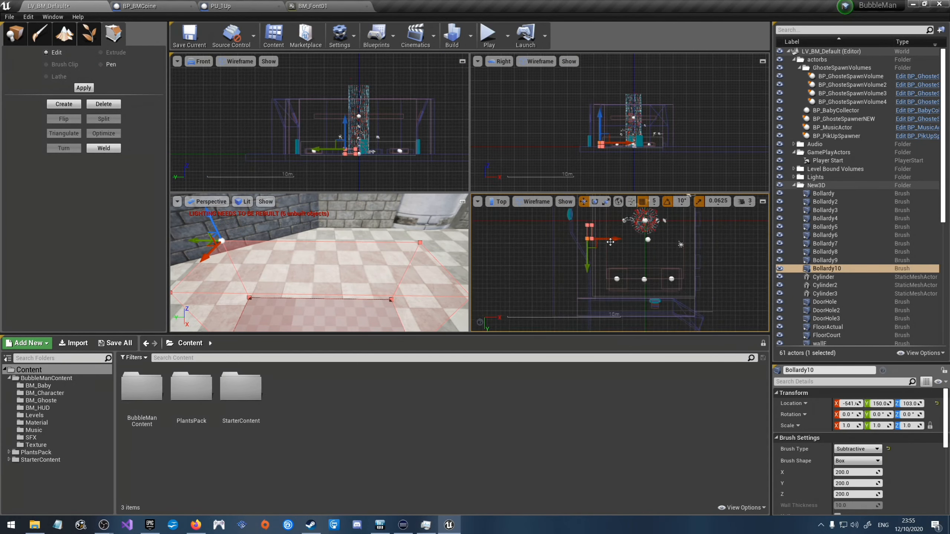
{"action": "scroll", "coordinate": [610, 241], "scroll_direction": "up", "scroll_amount": 8}
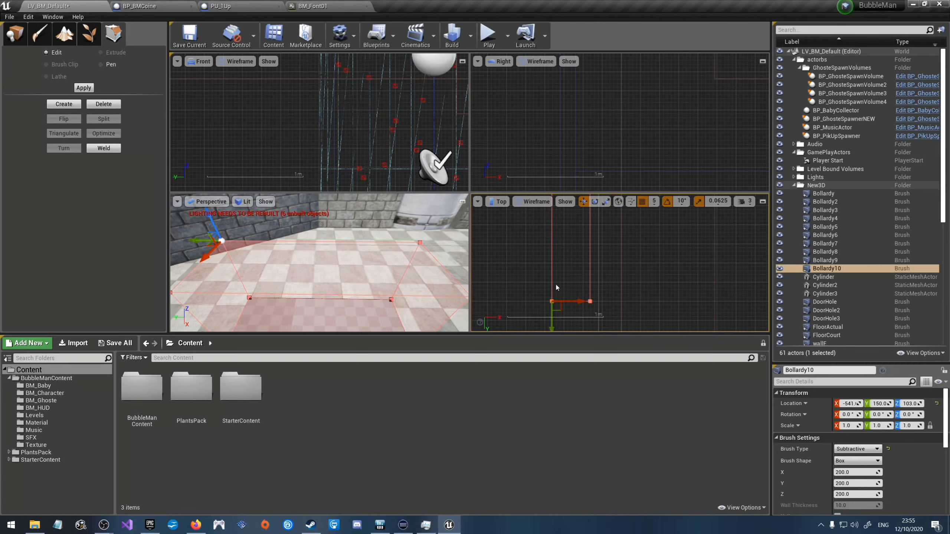
{"action": "scroll", "coordinate": [314, 127], "scroll_direction": "down", "scroll_amount": 11}
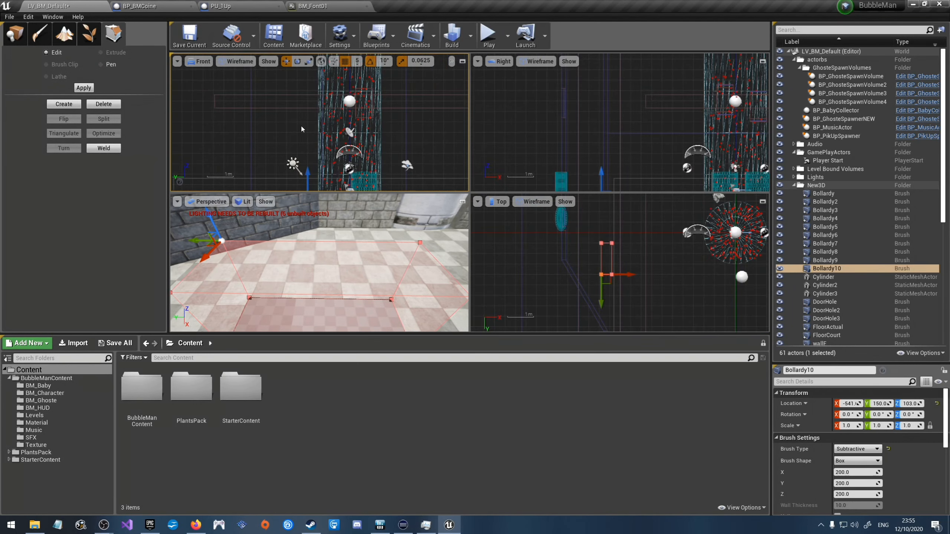
{"action": "scroll", "coordinate": [301, 126], "scroll_direction": "down", "scroll_amount": 8}
{"action": "scroll", "coordinate": [315, 163], "scroll_direction": "up", "scroll_amount": 14}
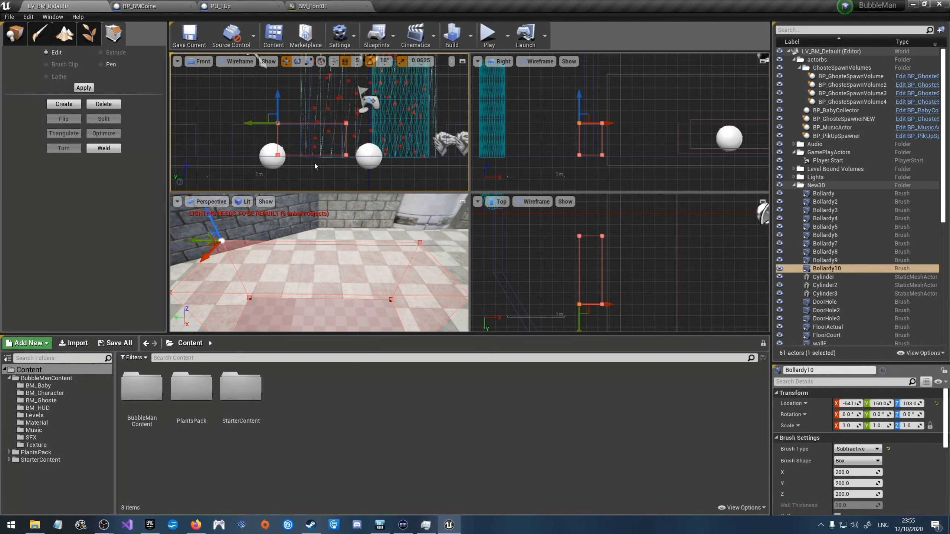
{"action": "scroll", "coordinate": [314, 162], "scroll_direction": "up", "scroll_amount": 5}
{"action": "scroll", "coordinate": [276, 173], "scroll_direction": "down", "scroll_amount": 2}
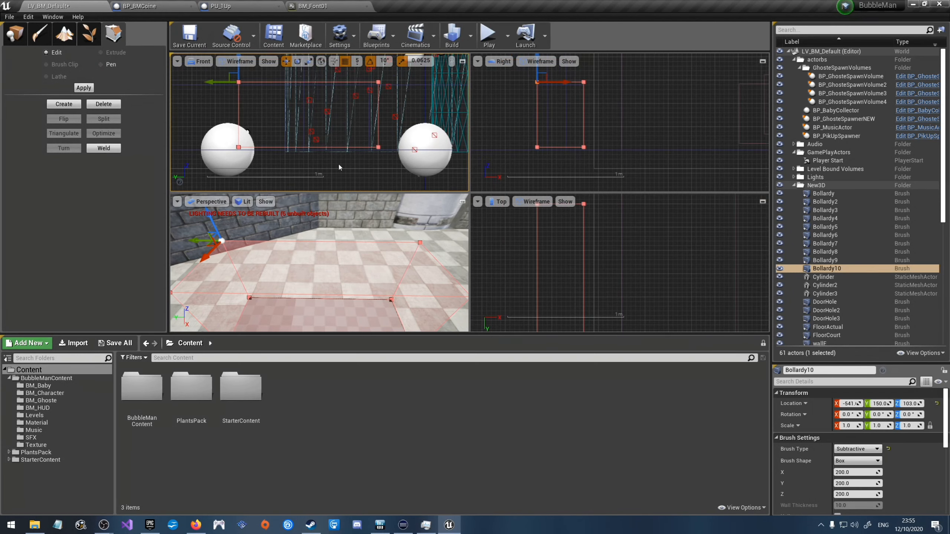
{"action": "left_click", "coordinate": [378, 147]}
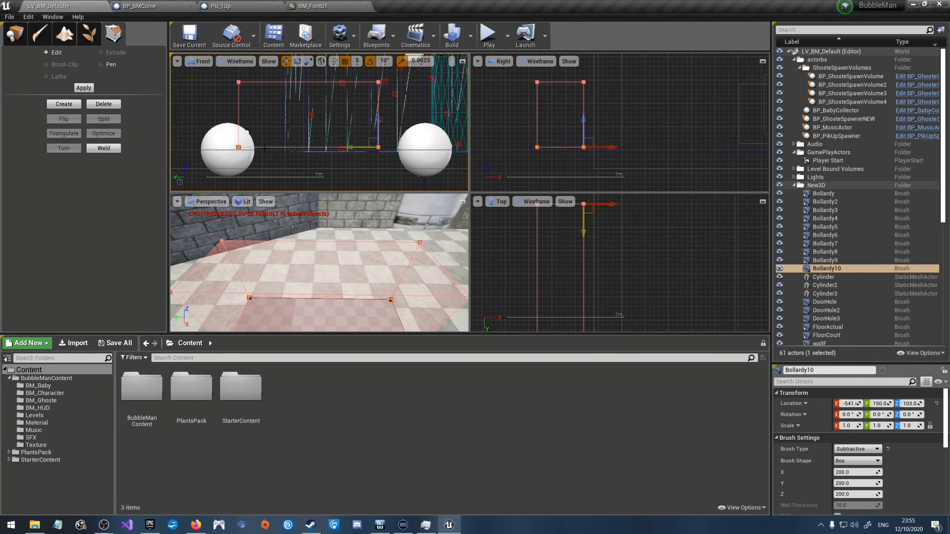
{"action": "left_click", "coordinate": [378, 119]}
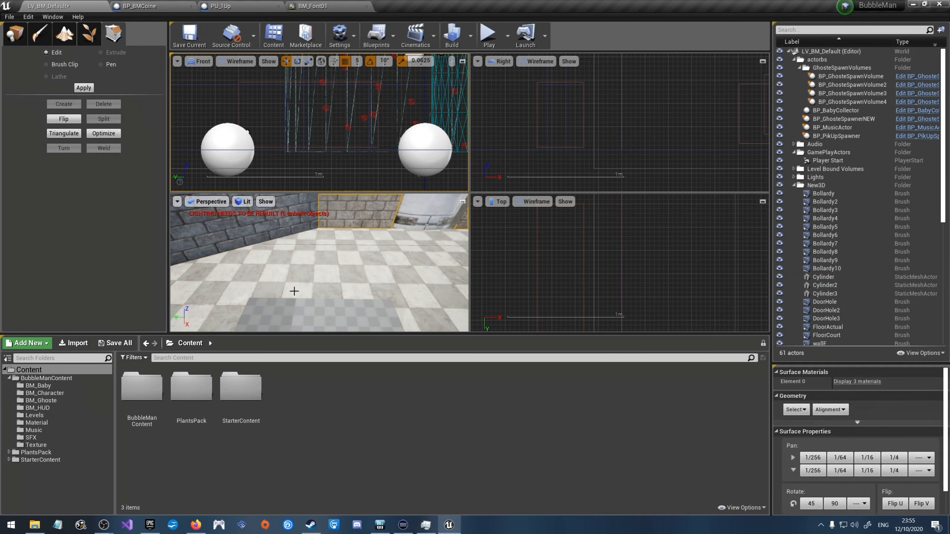
Step: Raise all four bottom vertices of the subtractive brush along Z until only a shallow slab remains at the block's top
{"action": "left_click", "coordinate": [329, 307]}
{"action": "key", "text": "f"}
{"action": "key", "text": "w"}
{"action": "right_click_drag", "start_coordinate": [394, 256], "coordinate": [434, 262]}
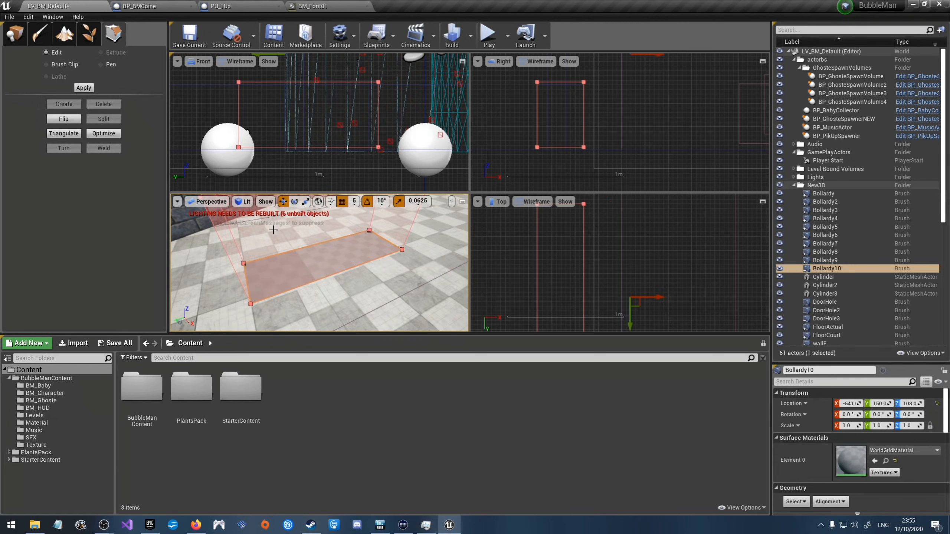
{"action": "left_click", "coordinate": [244, 262]}
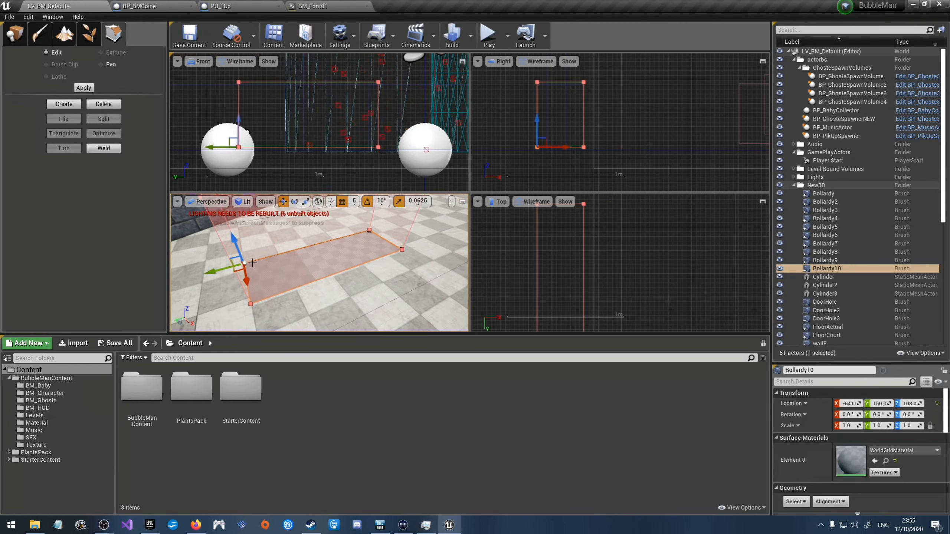
{"action": "left_click", "coordinate": [368, 229]}
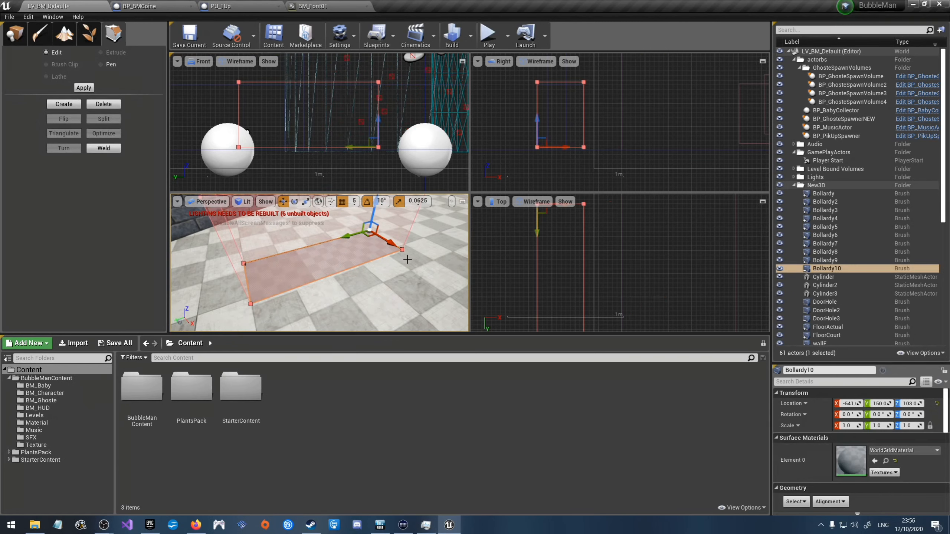
{"action": "left_click", "coordinate": [402, 249], "text": "ctrl"}
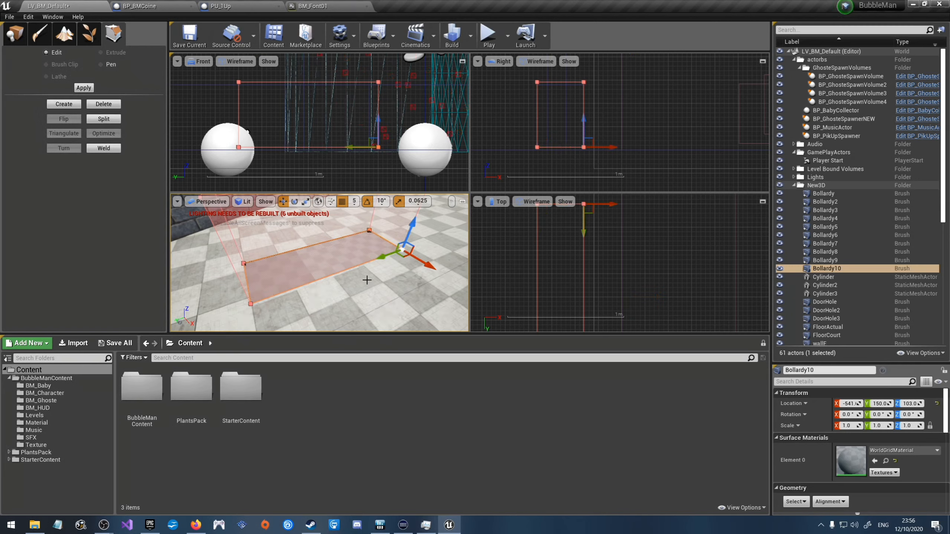
{"action": "left_click", "coordinate": [251, 304]}
{"action": "left_click", "coordinate": [244, 264]}
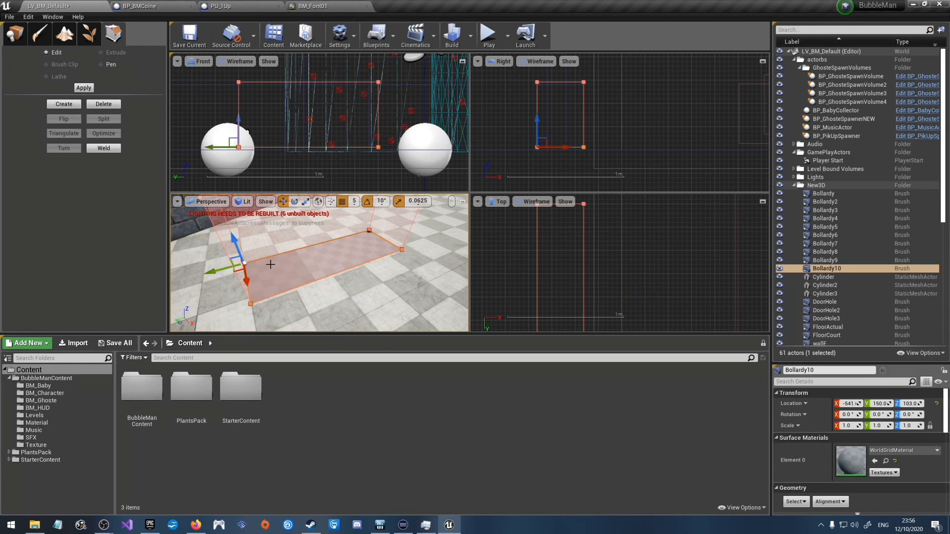
{"action": "left_click", "coordinate": [378, 147]}
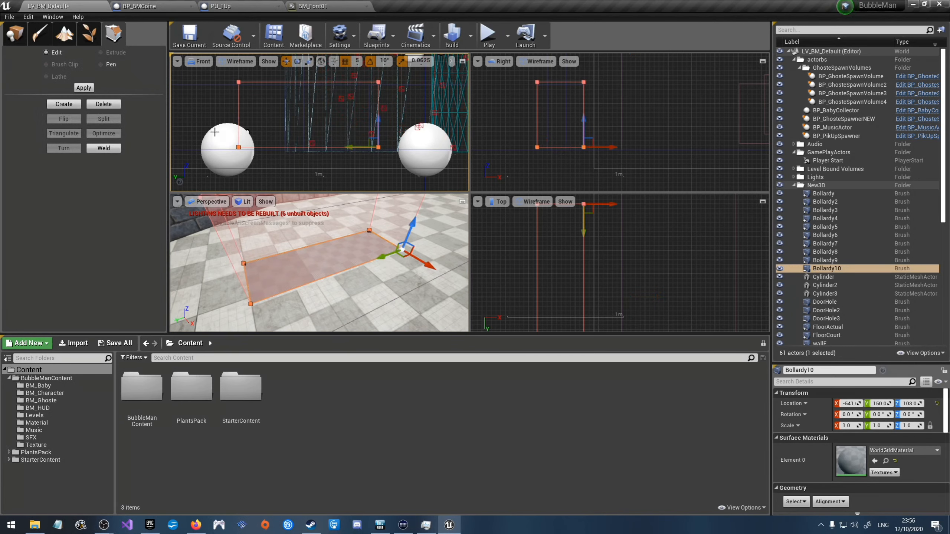
{"action": "left_click_drag", "start_coordinate": [378, 139], "coordinate": [377, 74]}
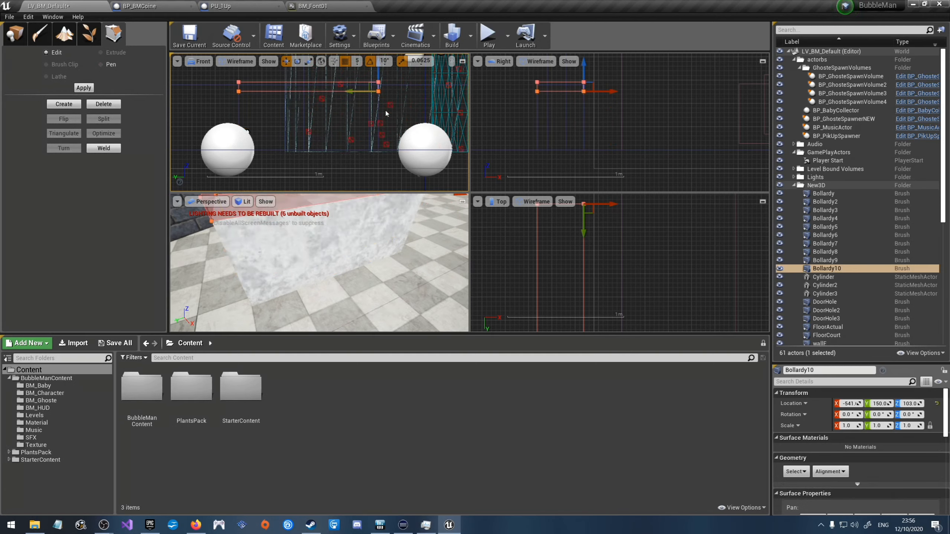
Step: Move the vertices at both Y ends of the subtractive brush slightly inward to leave a rim at the block's short ends
{"action": "scroll", "coordinate": [318, 143], "scroll_direction": "down", "scroll_amount": 3}
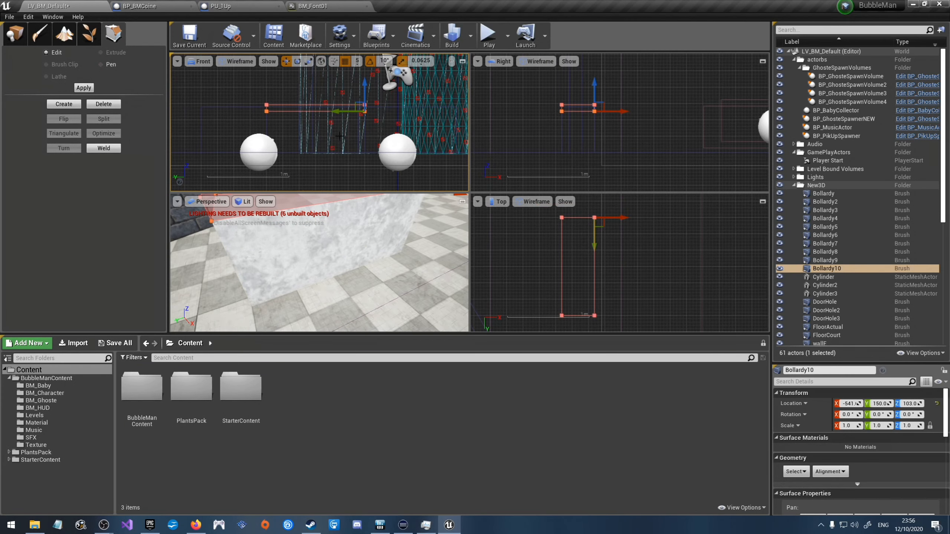
{"action": "scroll", "coordinate": [294, 74], "scroll_direction": "up", "scroll_amount": 4}
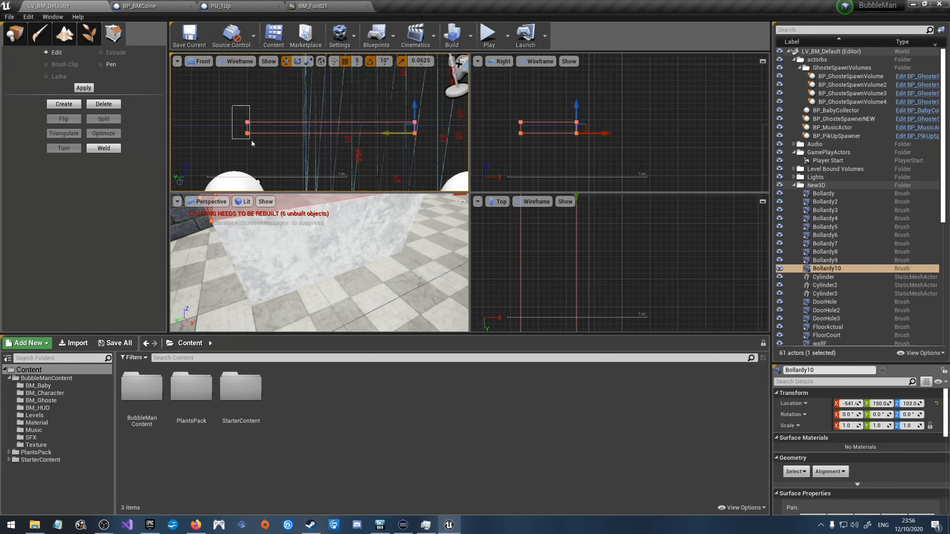
{"action": "left_click", "coordinate": [247, 132]}
{"action": "left_click_drag", "start_coordinate": [237, 133], "coordinate": [242, 133]}
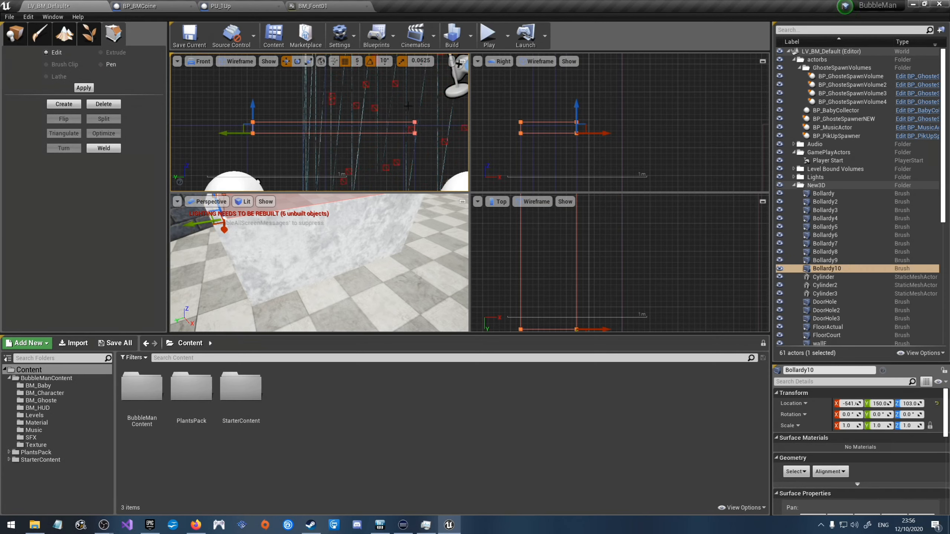
{"action": "left_click", "coordinate": [414, 133]}
{"action": "left_click_drag", "start_coordinate": [399, 134], "coordinate": [394, 134]}
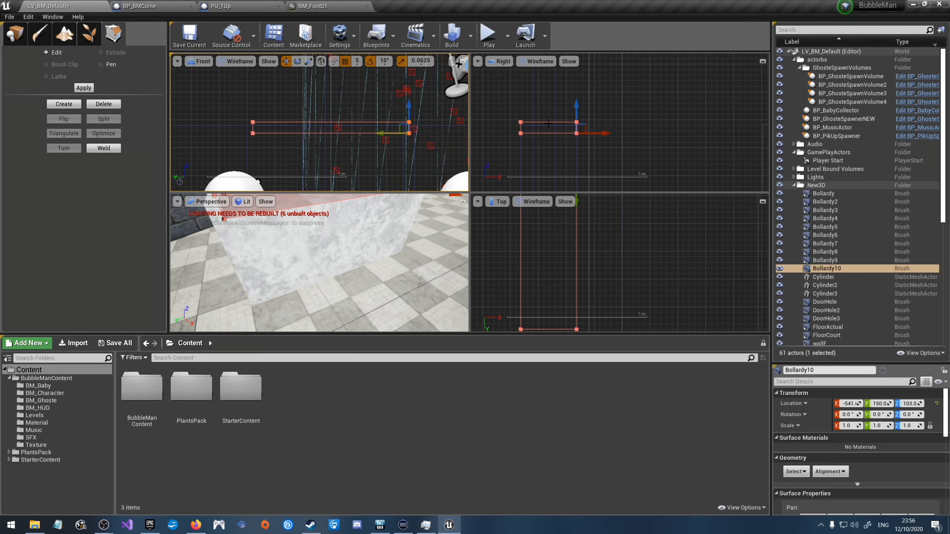
Step: Move the vertices on both X sides of the subtractive brush slightly inward to leave a rim along the block's long sides
{"action": "left_click", "coordinate": [536, 133]}
{"action": "left_click", "coordinate": [520, 133]}
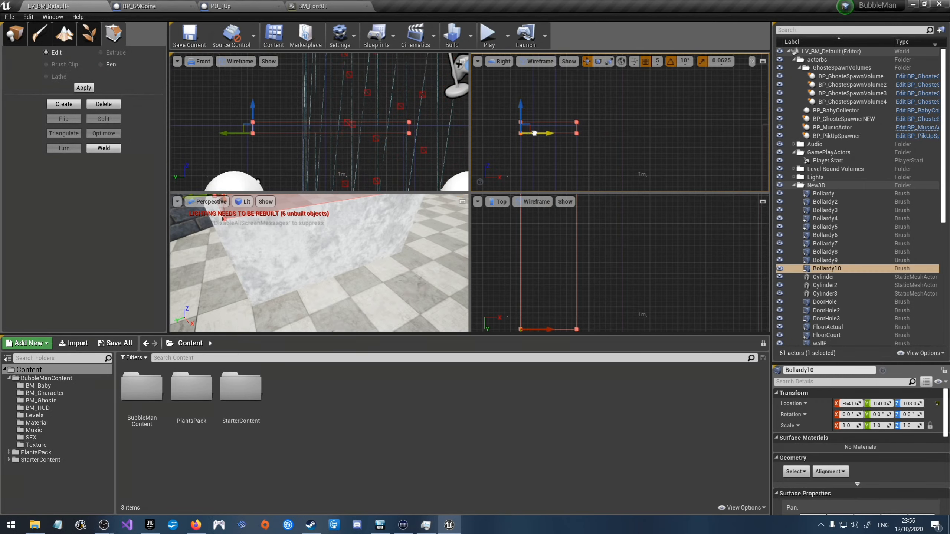
{"action": "left_click_drag", "start_coordinate": [544, 133], "coordinate": [550, 133]}
{"action": "left_click", "coordinate": [576, 149]}
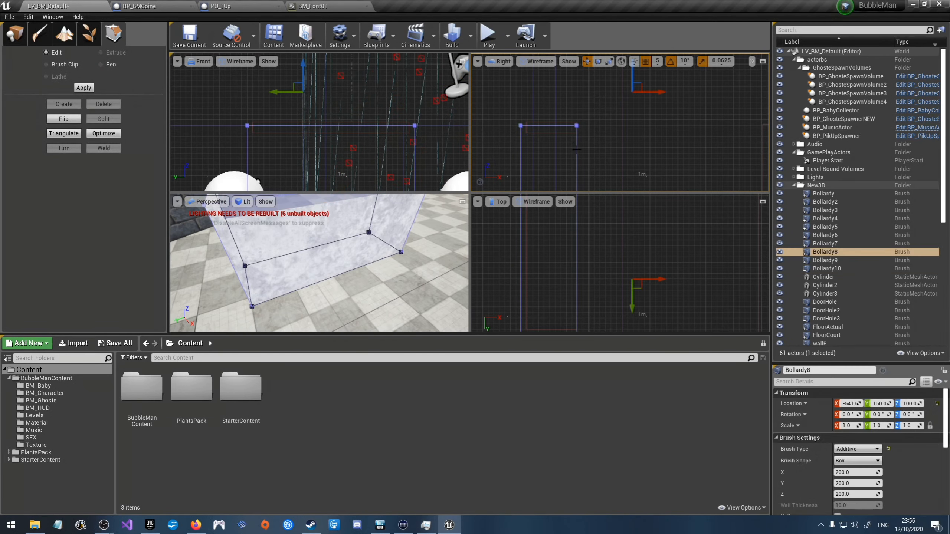
{"action": "left_click", "coordinate": [358, 124]}
{"action": "left_click", "coordinate": [280, 133]}
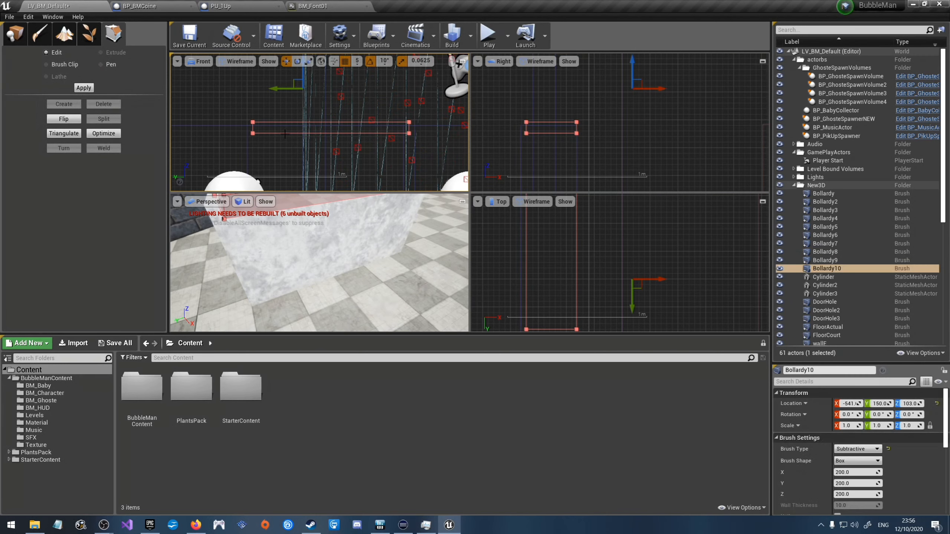
{"action": "left_click", "coordinate": [576, 133]}
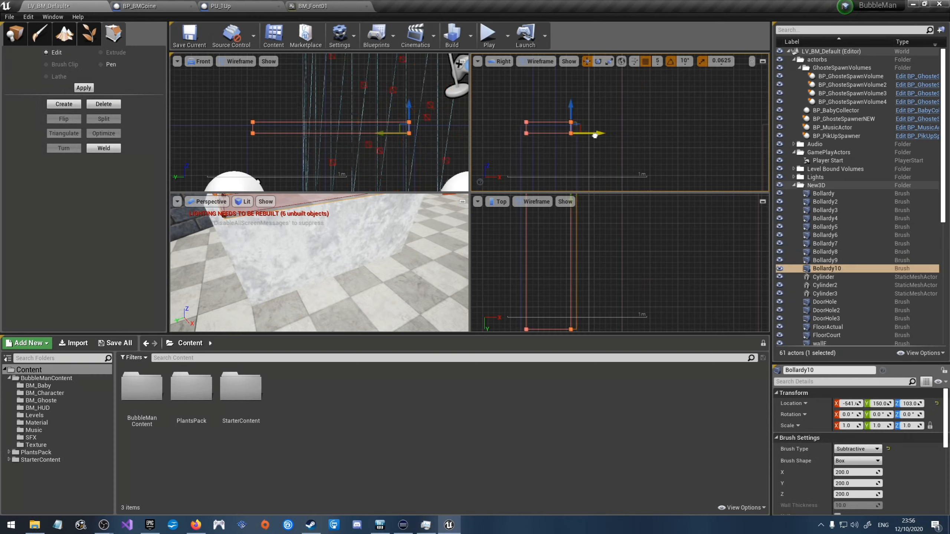
{"action": "left_click", "coordinate": [609, 136]}
Step: Rename the subtractive brush Bollardy10 to "planter cutout" in the World Outliner
{"action": "mouse_move", "coordinate": [345, 248]}
{"action": "right_mouse_down"}
{"action": "mouse_move", "coordinate": [349, 258]}
{"action": "mouse_move", "coordinate": [381, 245]}
{"action": "mouse_move", "coordinate": [371, 255]}
{"action": "mouse_move", "coordinate": [360, 236]}
{"action": "right_mouse_up"}
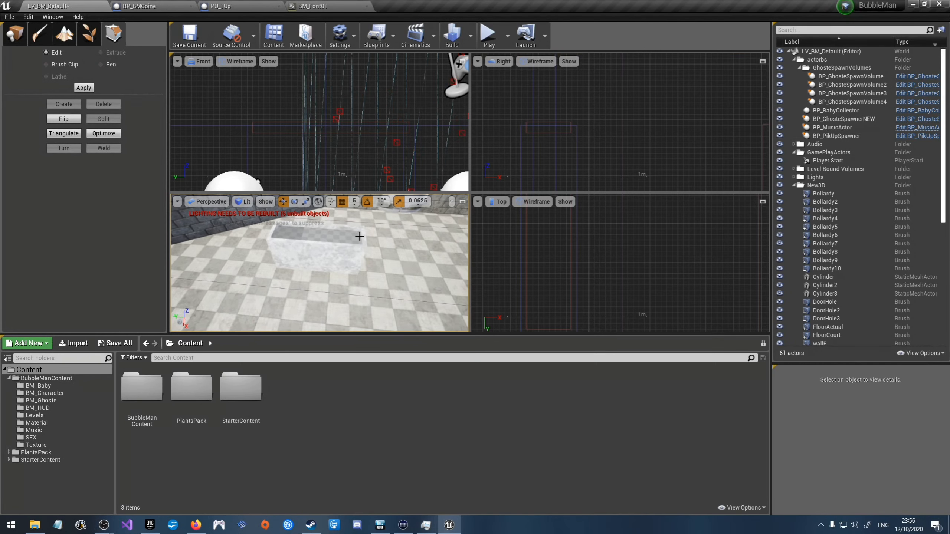
{"action": "left_click", "coordinate": [319, 138]}
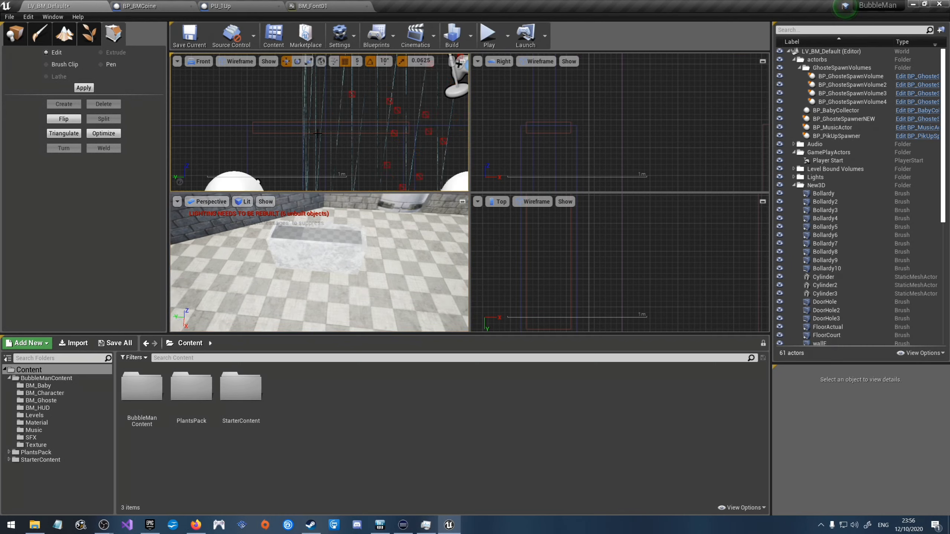
{"action": "left_click", "coordinate": [831, 267]}
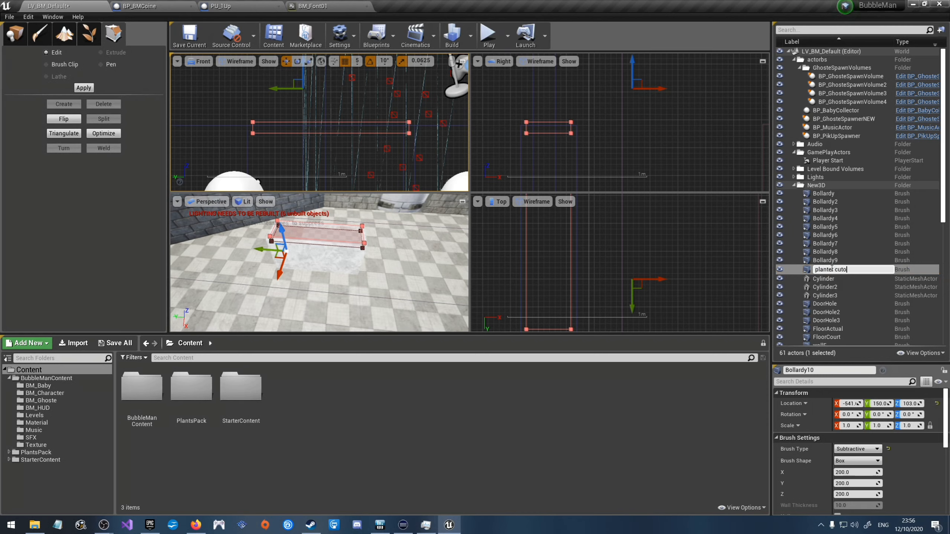
{"action": "type", "text": "planter cutout"}
{"action": "key", "text": "Return"}
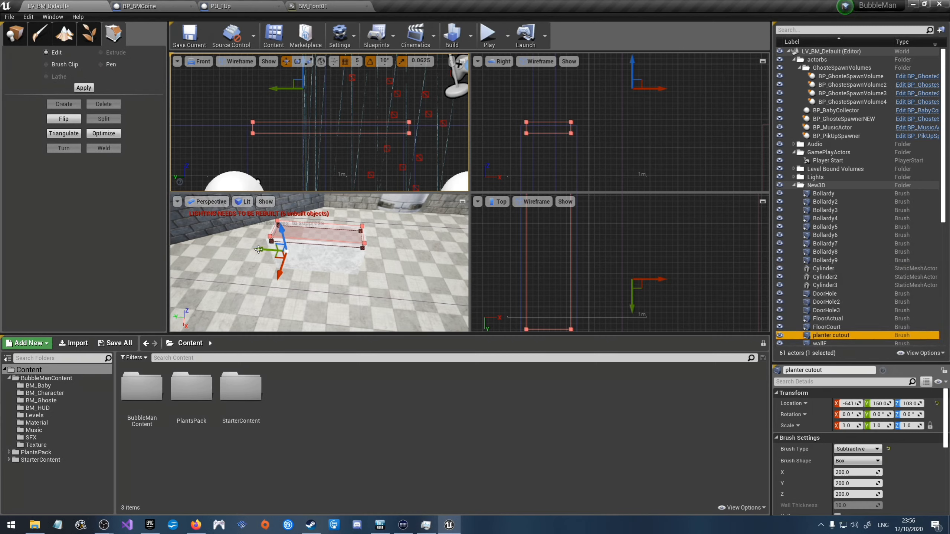
Step: Duplicate the planter cutout brush and align the copy over the other concrete block at Y -220
{"action": "mouse_move", "coordinate": [285, 258]}
{"action": "left_mouse_down"}
{"action": "mouse_move", "coordinate": [273, 277]}
{"action": "mouse_move", "coordinate": [285, 258]}
{"action": "mouse_move", "coordinate": [394, 267]}
{"action": "left_mouse_up"}
{"action": "scroll", "coordinate": [280, 130], "scroll_direction": "down", "scroll_amount": 9}
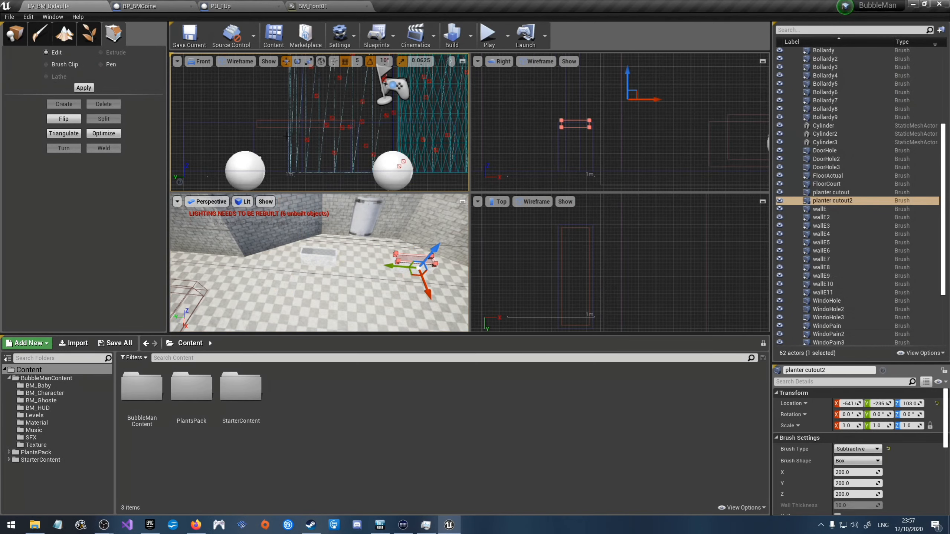
{"action": "scroll", "coordinate": [428, 132], "scroll_direction": "up", "scroll_amount": 5}
{"action": "scroll", "coordinate": [428, 132], "scroll_direction": "up", "scroll_amount": 4}
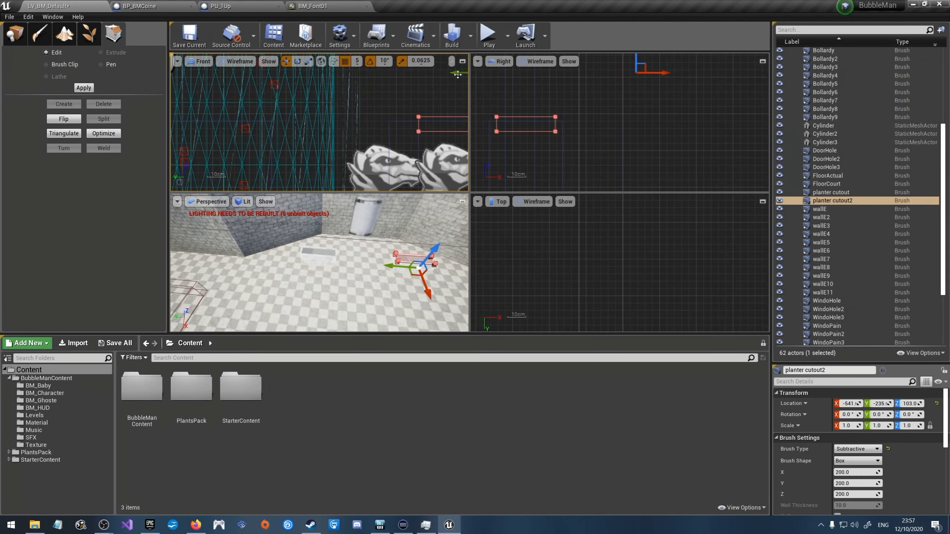
{"action": "left_click_drag", "start_coordinate": [460, 75], "coordinate": [436, 75]}
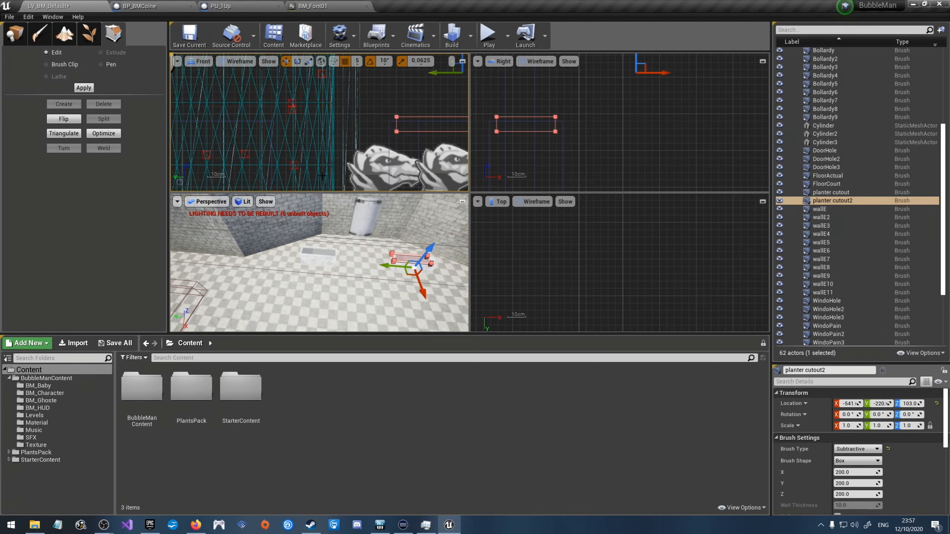
Step: Save the current level and switch the viewport back to the one-pane perspective layout
{"action": "left_click", "coordinate": [190, 40]}
{"action": "left_click", "coordinate": [177, 62]}
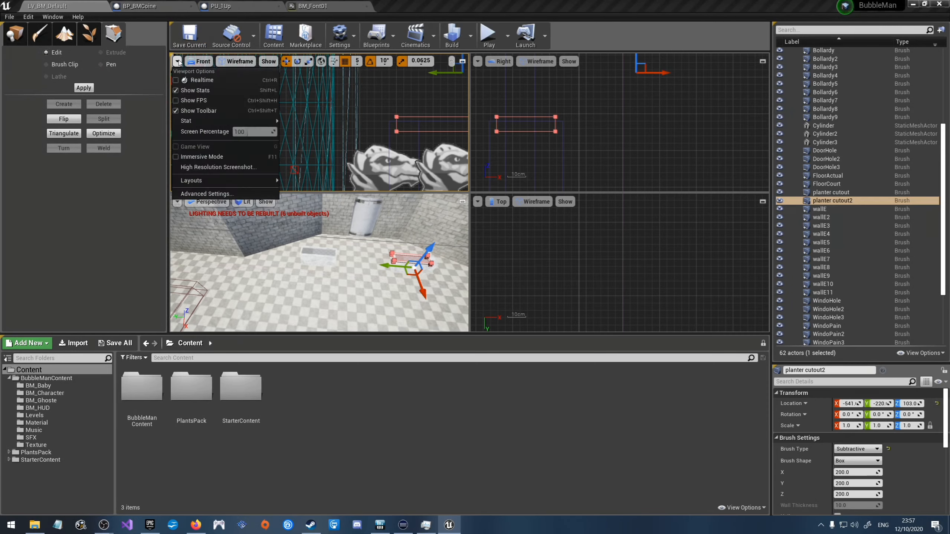
{"action": "mouse_move", "coordinate": [223, 185]}
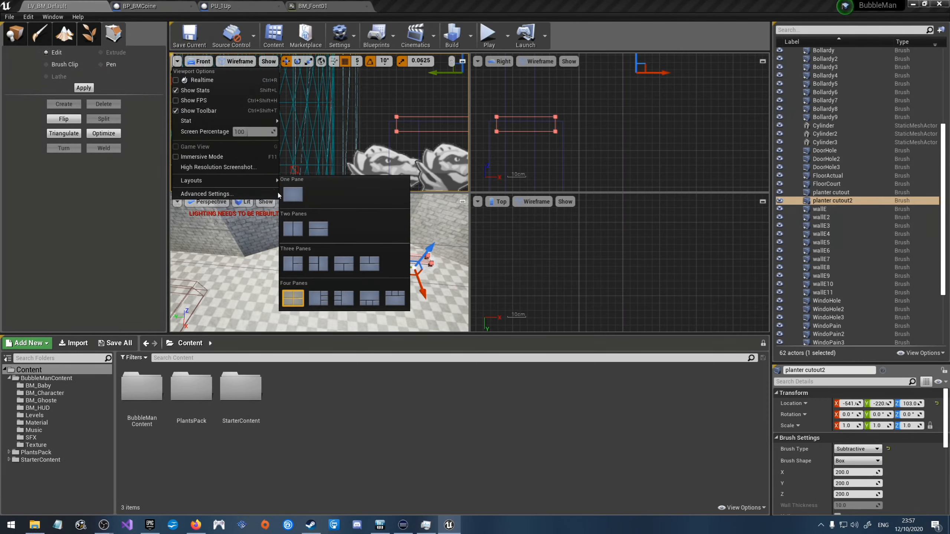
{"action": "left_click", "coordinate": [293, 194]}
{"action": "scroll", "coordinate": [553, 239], "scroll_direction": "up", "scroll_amount": 6}
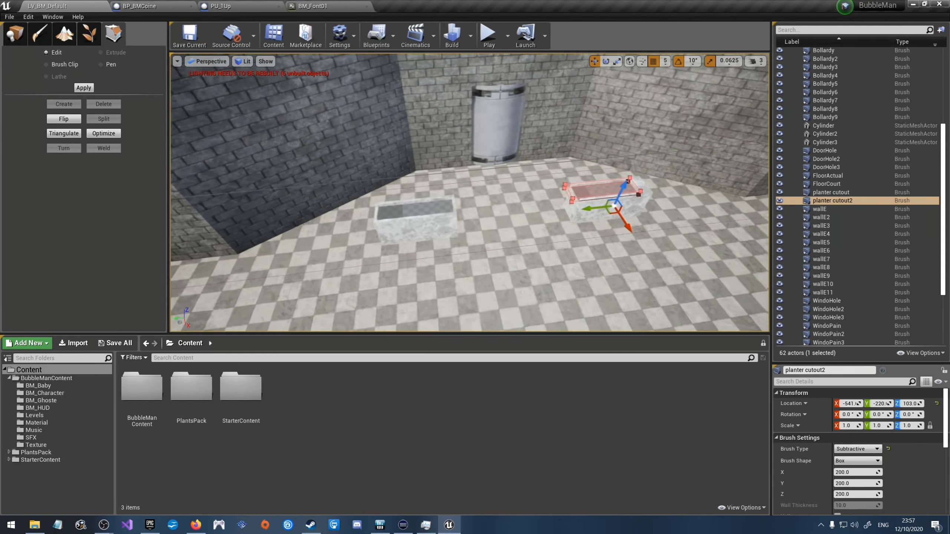
Step: Return to placement mode and apply Mat_Cliff from the PlantsPack Materials folder to the inner floor of the planter near the dark brick wall
{"action": "left_click", "coordinate": [15, 33]}
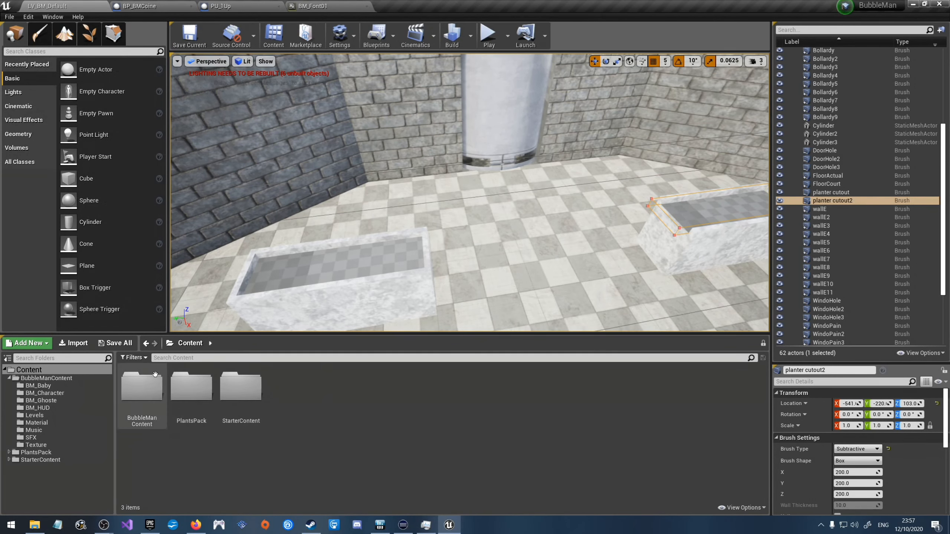
{"action": "double_click", "coordinate": [192, 389]}
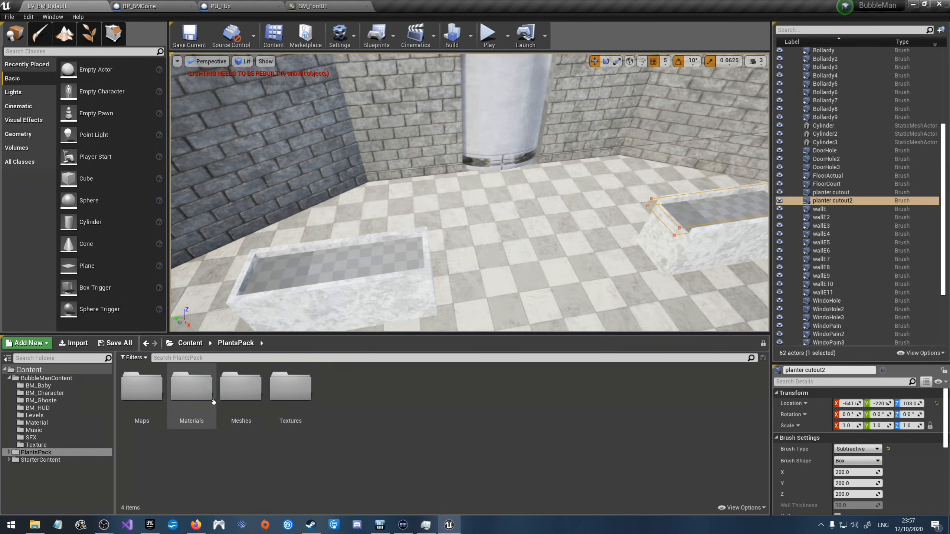
{"action": "double_click", "coordinate": [193, 389]}
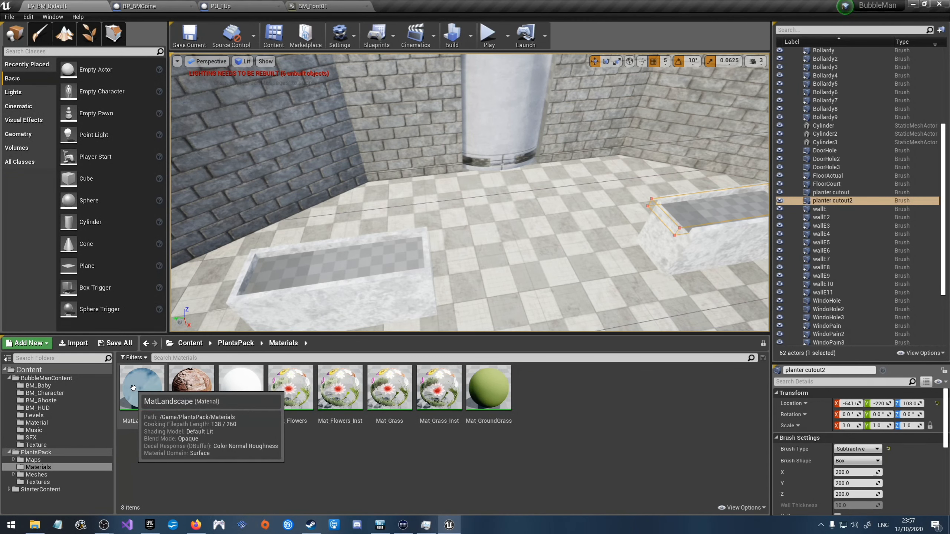
{"action": "left_click_drag", "start_coordinate": [191, 387], "coordinate": [296, 286]}
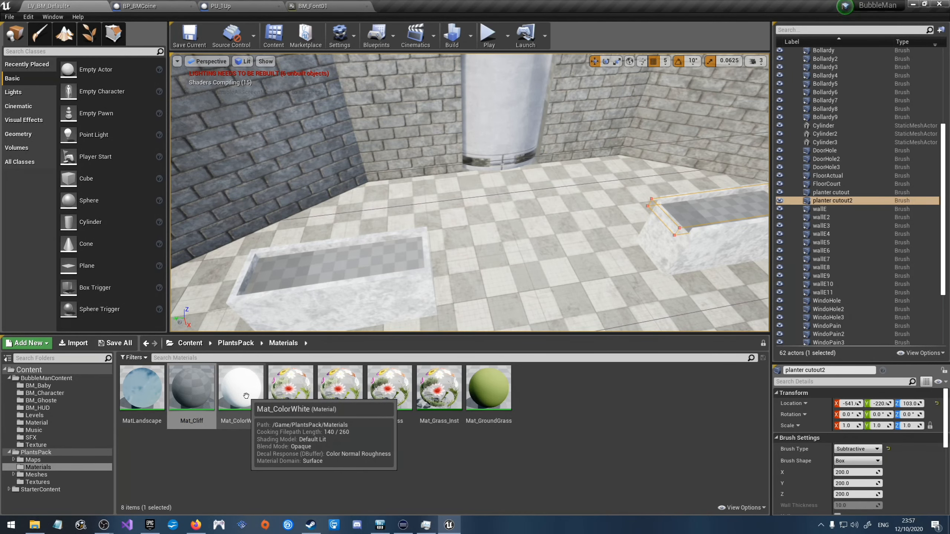
Step: Move the planter cutout2 brush along Y to -240 so both ends of its block keep a rim
{"action": "key", "text": "f"}
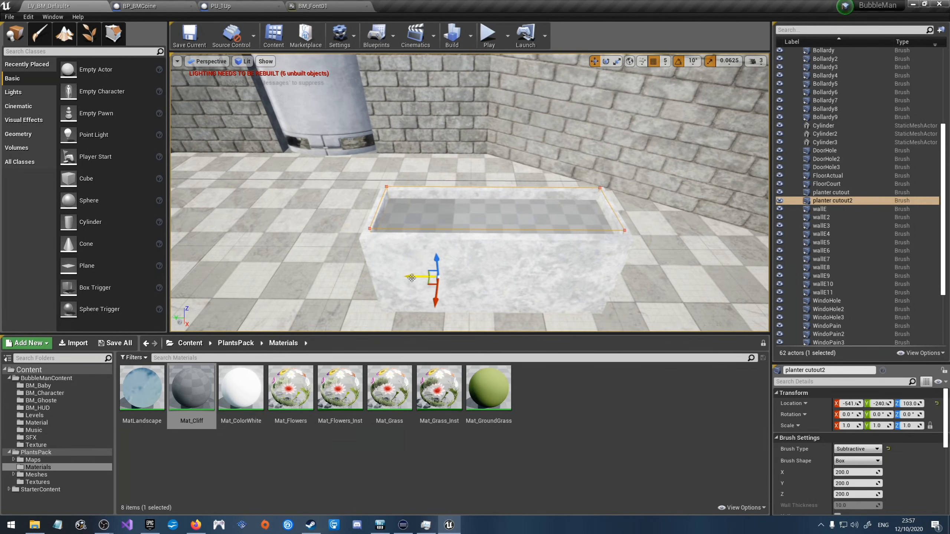
{"action": "left_click_drag", "start_coordinate": [619, 255], "coordinate": [561, 258], "text": "alt"}
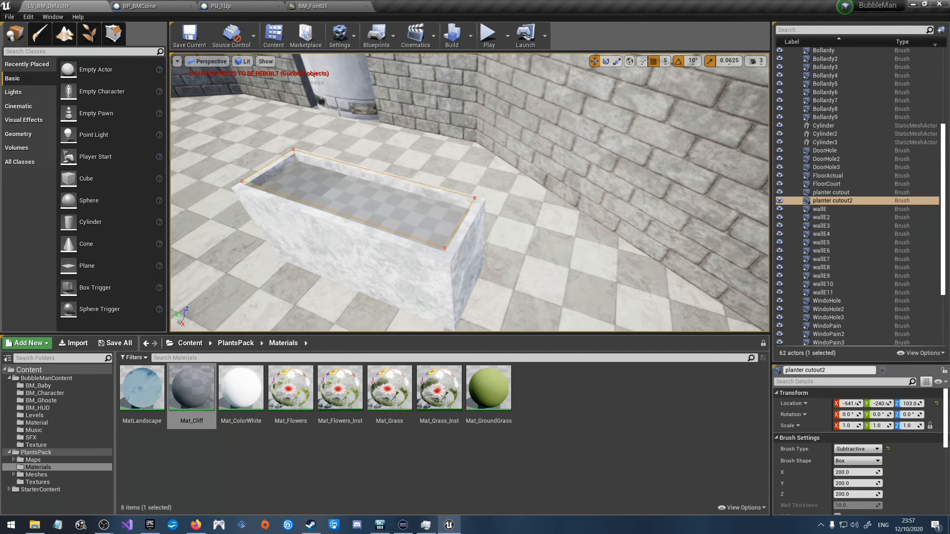
{"action": "right_click_drag", "start_coordinate": [470, 210], "coordinate": [534, 187]}
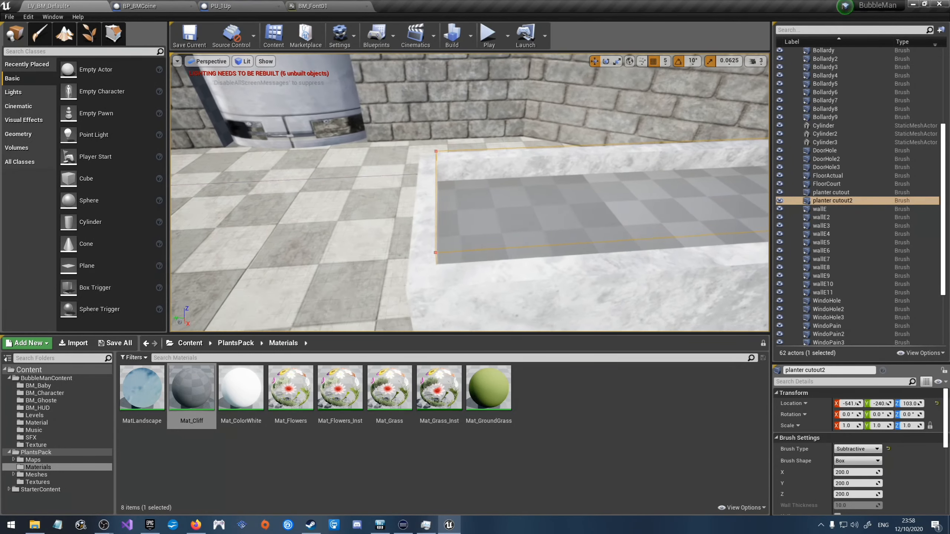
{"action": "left_click_drag", "start_coordinate": [469, 210], "coordinate": [359, 211], "text": "alt"}
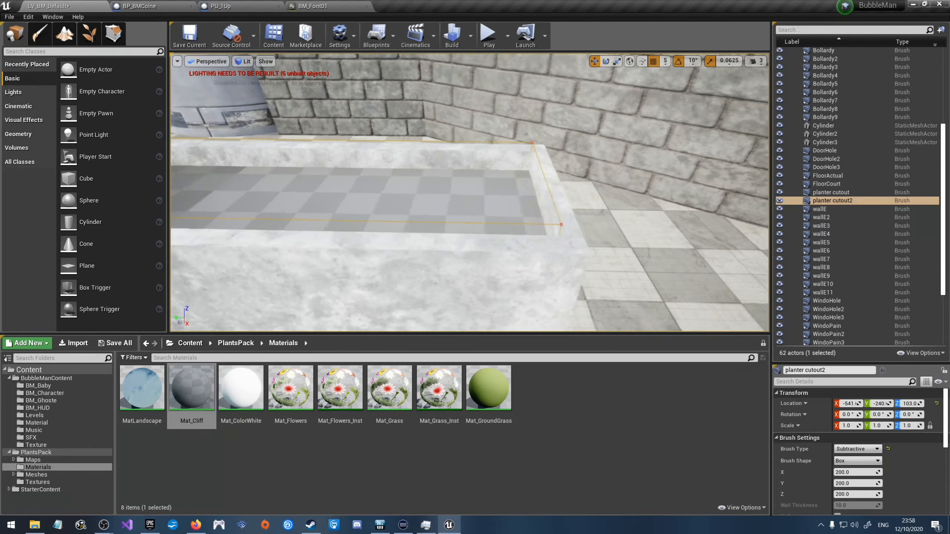
{"action": "mouse_move", "coordinate": [470, 195]}
{"action": "right_mouse_down"}
{"action": "mouse_move", "coordinate": [404, 202]}
{"action": "mouse_move", "coordinate": [396, 224]}
{"action": "mouse_move", "coordinate": [441, 232]}
{"action": "mouse_move", "coordinate": [444, 157]}
{"action": "mouse_move", "coordinate": [437, 203]}
{"action": "mouse_move", "coordinate": [430, 168]}
{"action": "mouse_move", "coordinate": [464, 225]}
{"action": "mouse_move", "coordinate": [457, 187]}
{"action": "mouse_move", "coordinate": [463, 210]}
{"action": "mouse_move", "coordinate": [468, 187]}
{"action": "mouse_move", "coordinate": [419, 176]}
{"action": "mouse_move", "coordinate": [460, 187]}
{"action": "right_mouse_up"}
Step: Apply the Mat_GroundGrass material to the inner floor of the planter near the dark brick wall, replacing Mat_Cliff
{"action": "left_click", "coordinate": [488, 387]}
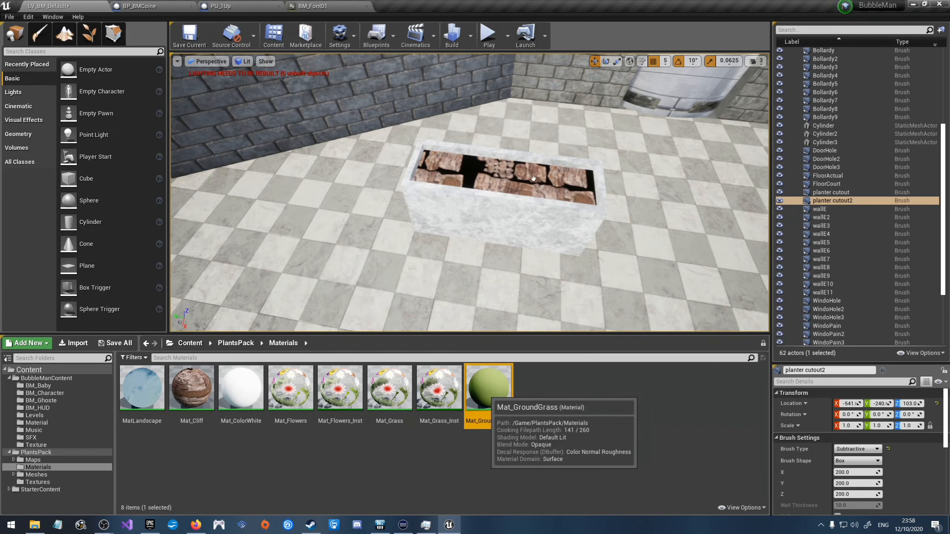
{"action": "left_click_drag", "start_coordinate": [533, 178], "coordinate": [533, 179]}
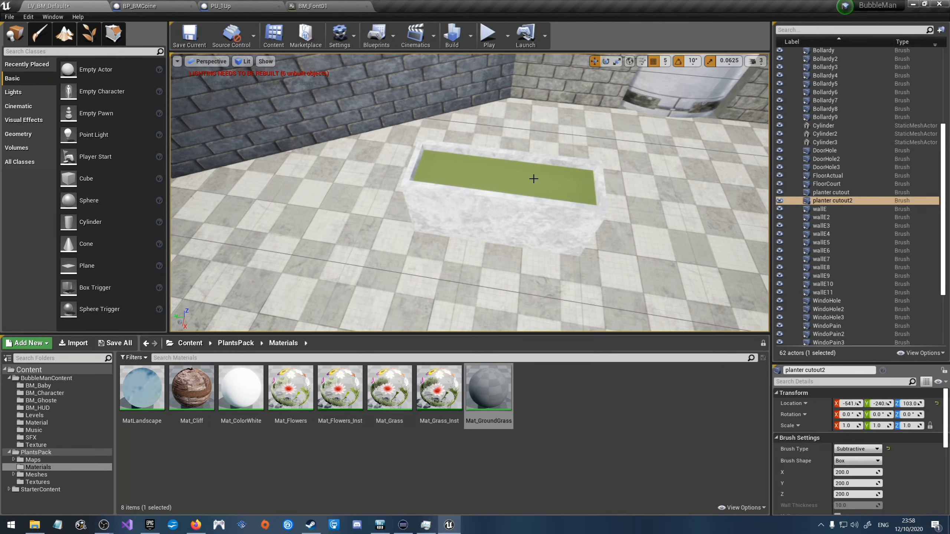
{"action": "right_click_drag", "start_coordinate": [533, 179], "coordinate": [572, 235]}
{"action": "key", "text": "w"}
{"action": "key", "text": "s"}
{"action": "key", "text": "w"}
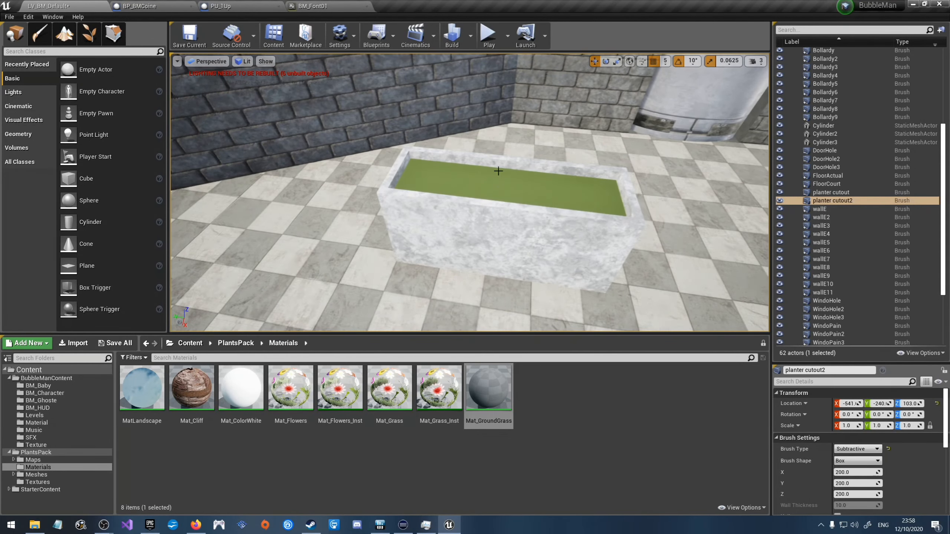
Step: Open the PlantsPack Maps folder and expand its subfolders
{"action": "left_click", "coordinate": [42, 460]}
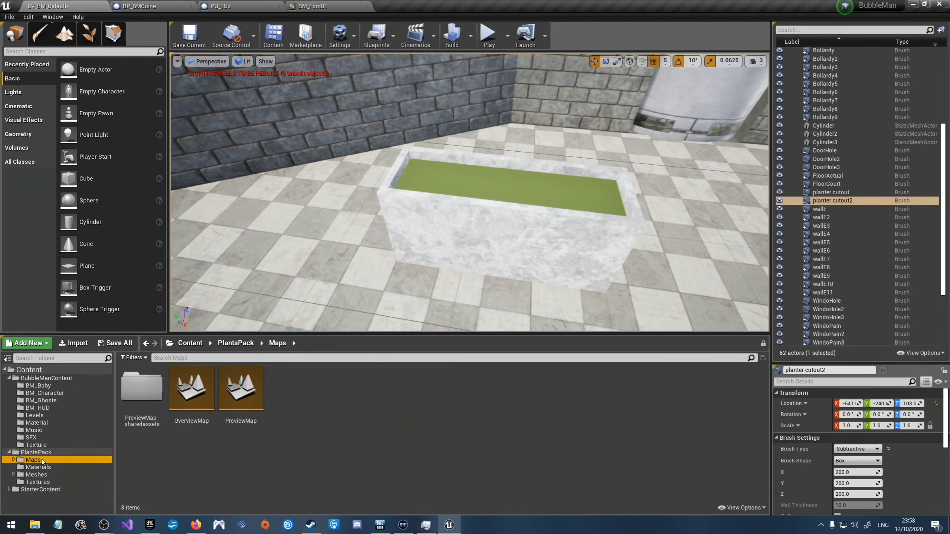
{"action": "left_click", "coordinate": [14, 460]}
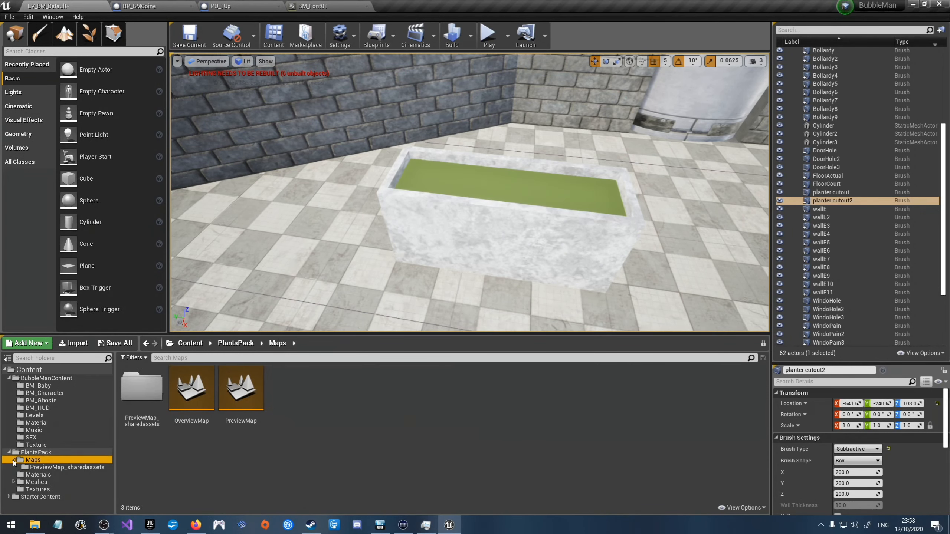
Step: Try to force-delete the Maps folder of PlantsPack together with its referenced assets
{"action": "left_click", "coordinate": [14, 460]}
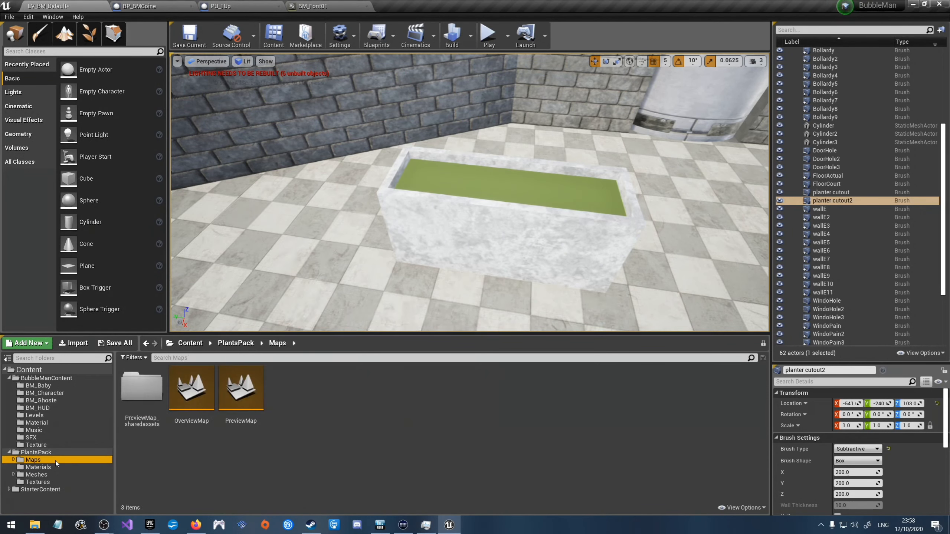
{"action": "key", "text": "Delete"}
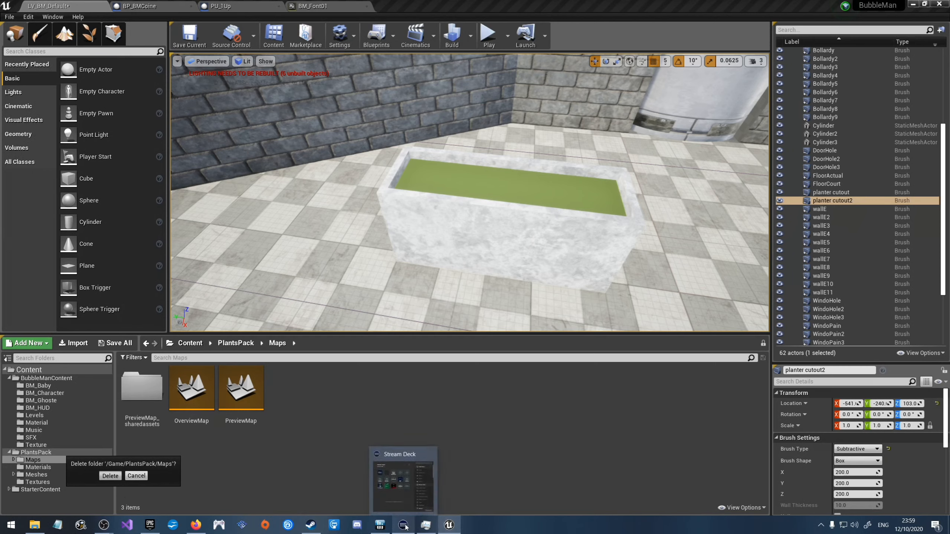
{"action": "mouse_move", "coordinate": [152, 527]}
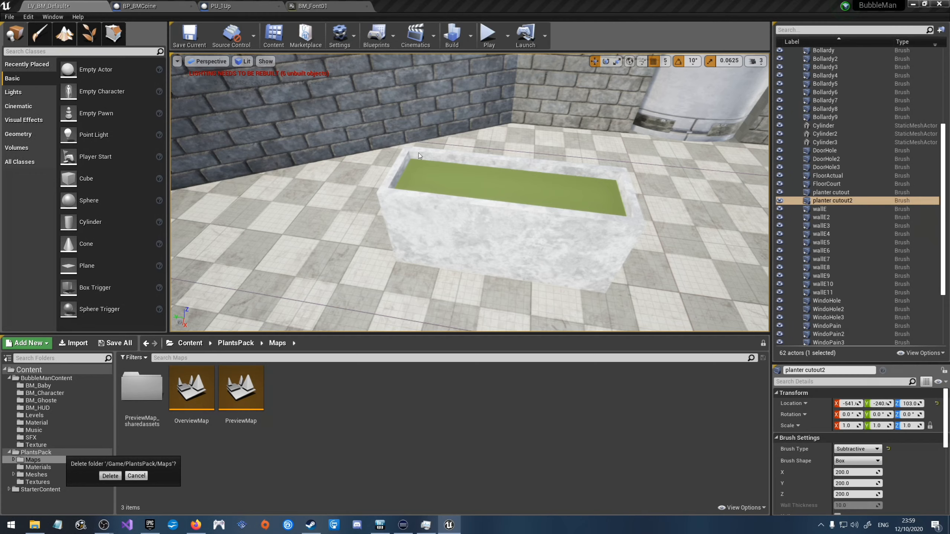
{"action": "key", "text": "Return"}
{"action": "mouse_move", "coordinate": [448, 526]}
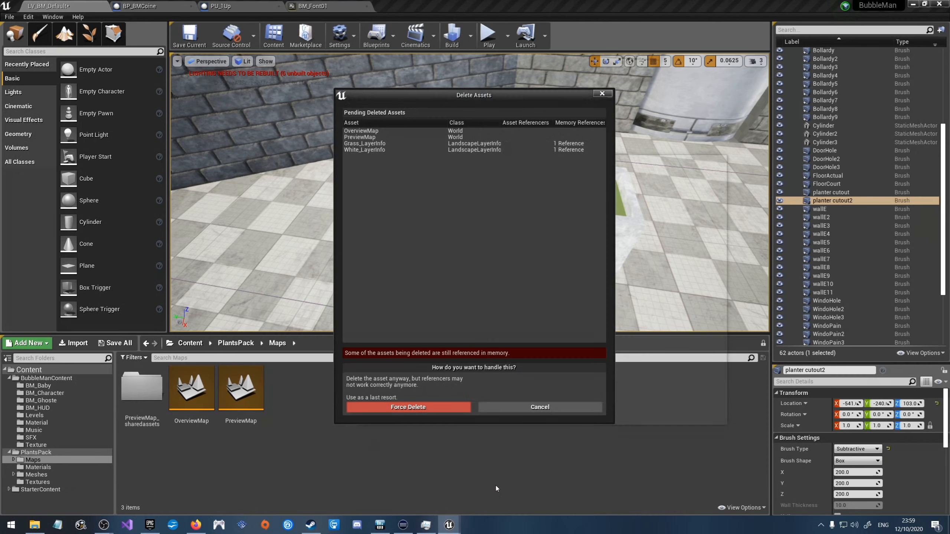
{"action": "left_click", "coordinate": [429, 407]}
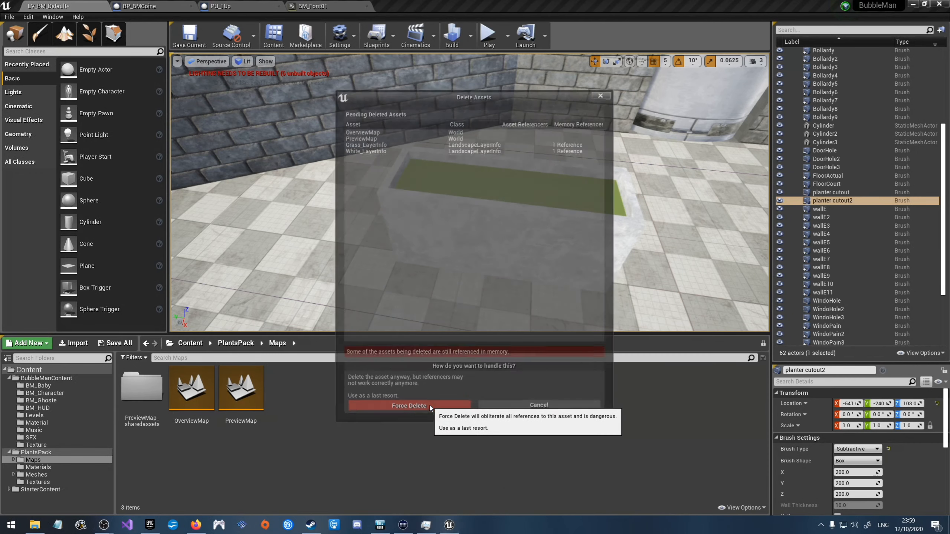
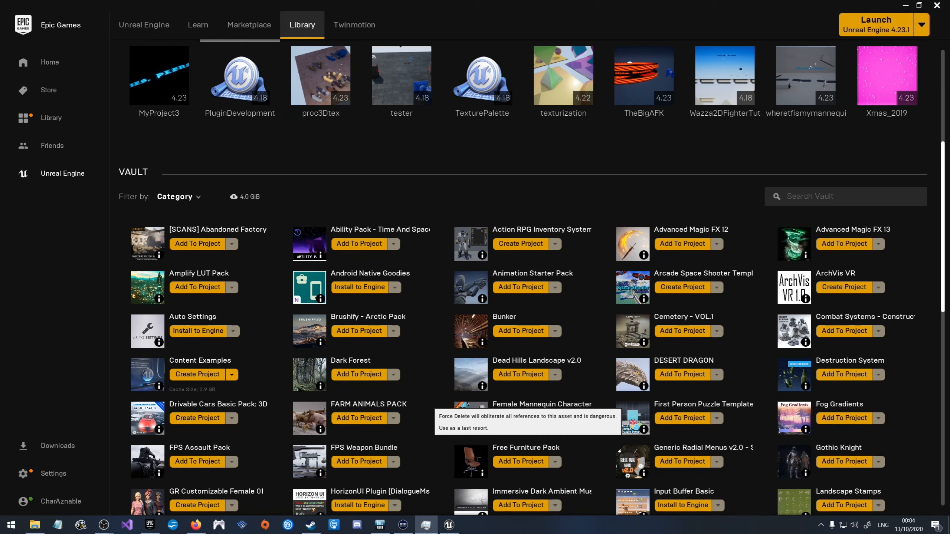
{"action": "left_click", "coordinate": [821, 525]}
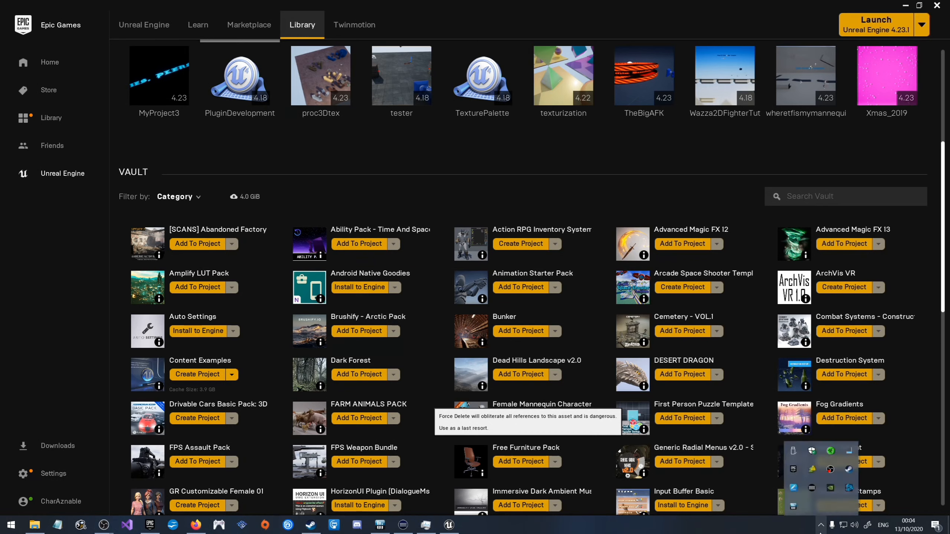
{"action": "right_click", "coordinate": [851, 474]}
{"action": "left_click", "coordinate": [844, 466]}
{"action": "right_click", "coordinate": [829, 508]}
{"action": "left_click", "coordinate": [837, 506]}
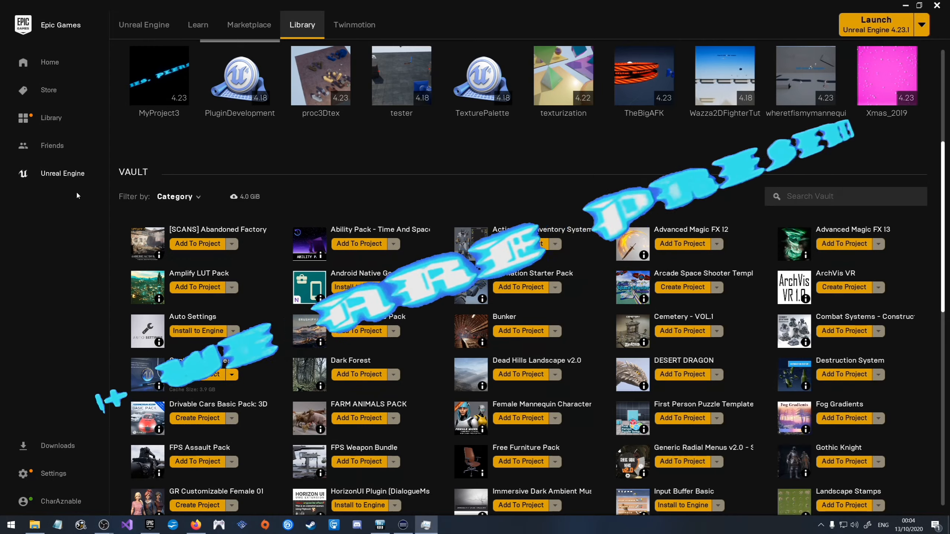
Step: Reopen the BubbleMan project from the Epic Games library and show the contents of the PlantsPack folder
{"action": "scroll", "coordinate": [231, 209], "scroll_direction": "up", "scroll_amount": 2}
{"action": "scroll", "coordinate": [231, 209], "scroll_direction": "up", "scroll_amount": 2}
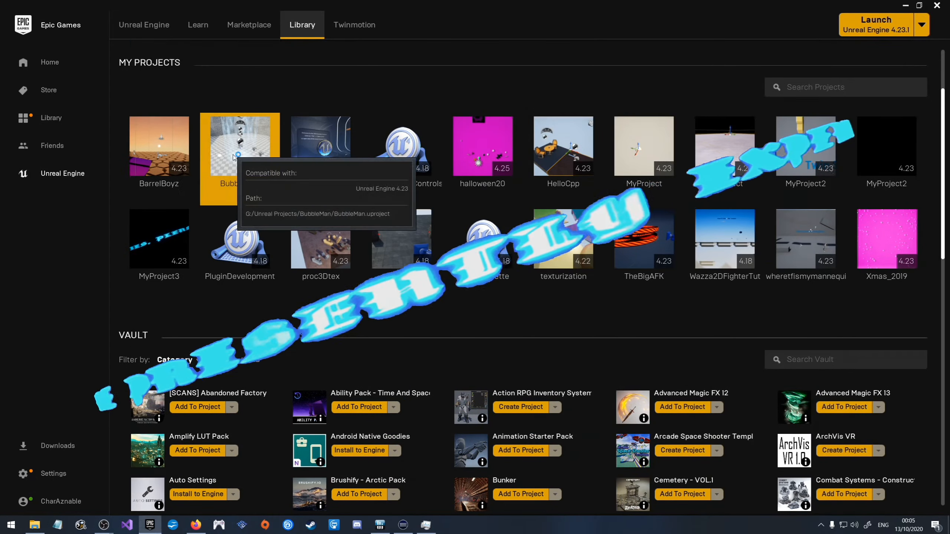
{"action": "double_click", "coordinate": [214, 171]}
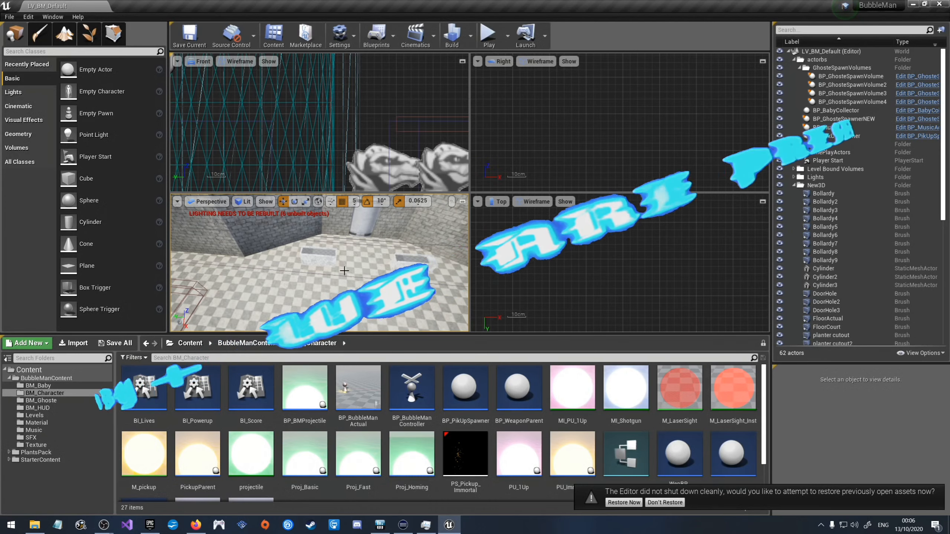
{"action": "left_click", "coordinate": [11, 452]}
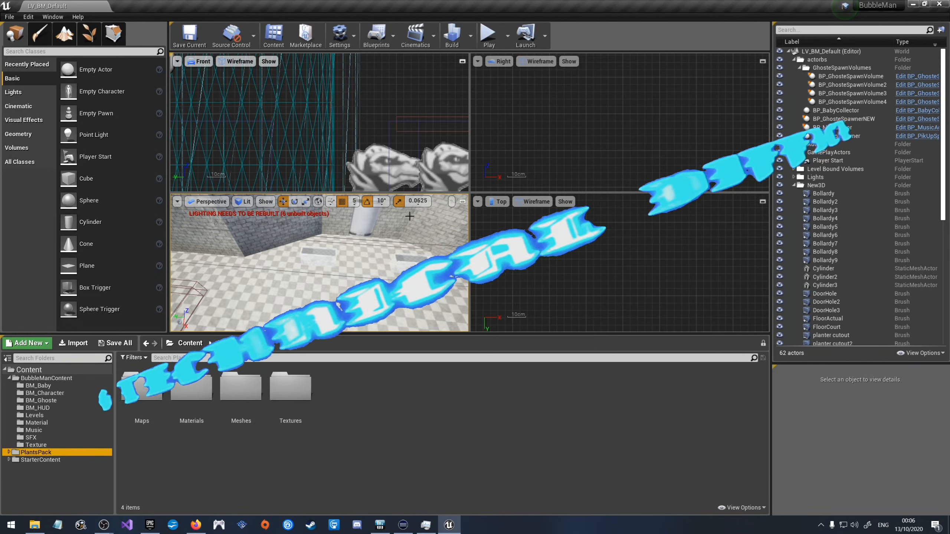
Step: Select the planter cutout2 brush and move it along Y to about -240 so the hollow lines up with the planter
{"action": "left_click", "coordinate": [411, 261]}
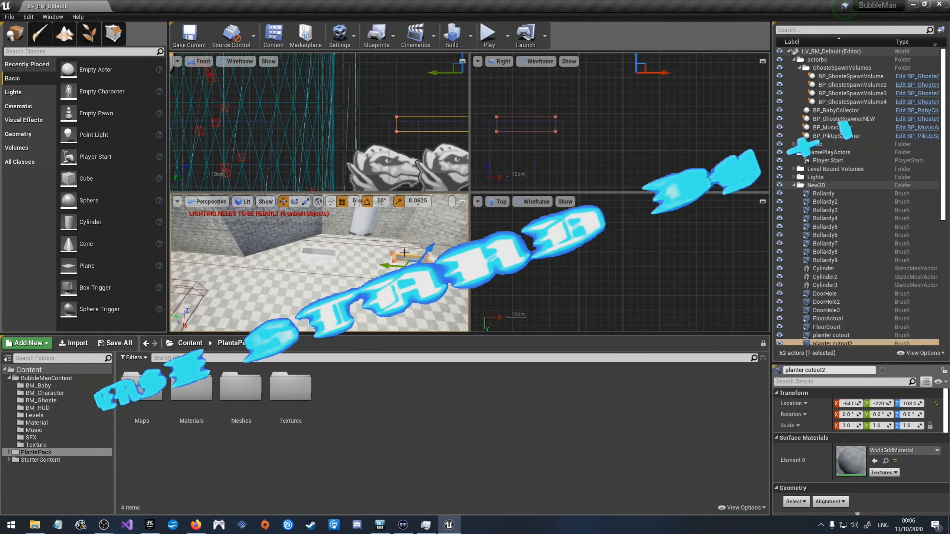
{"action": "scroll", "coordinate": [404, 251], "scroll_direction": "up", "scroll_amount": 6}
{"action": "scroll", "coordinate": [389, 257], "scroll_direction": "down", "scroll_amount": 6}
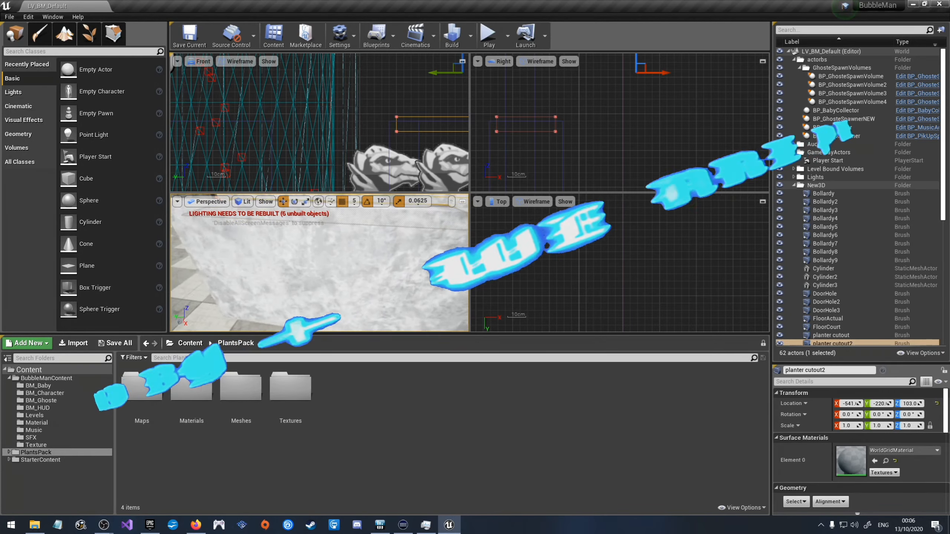
{"action": "right_click_drag", "start_coordinate": [389, 257], "coordinate": [363, 298]}
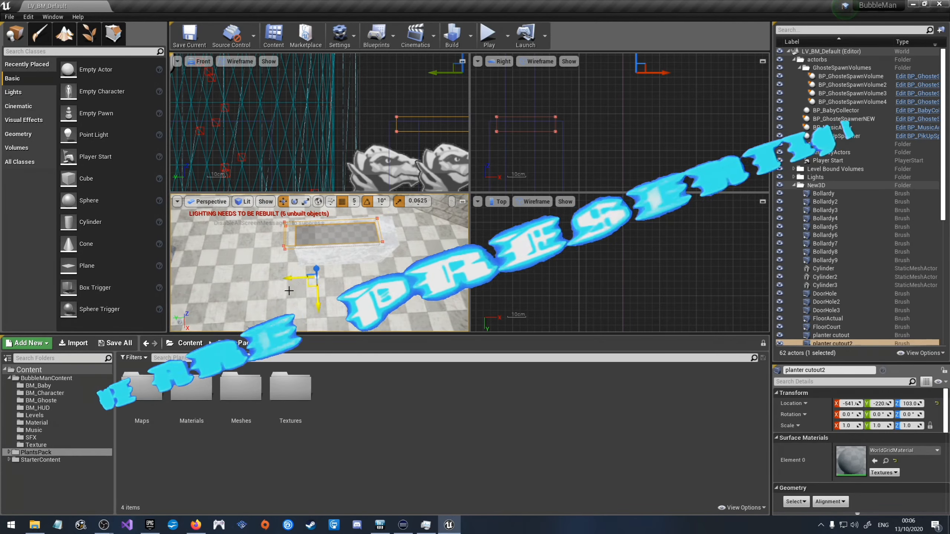
{"action": "left_click_drag", "start_coordinate": [307, 275], "coordinate": [315, 275]}
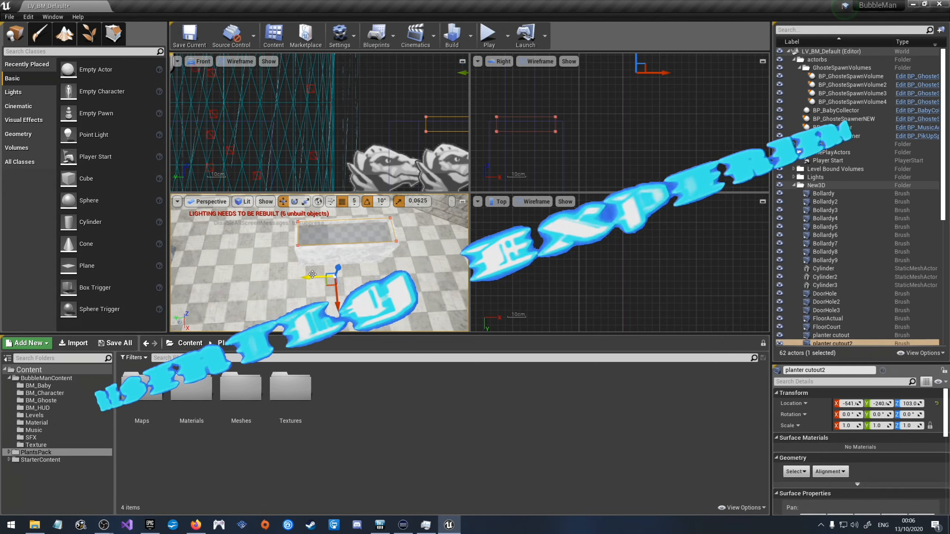
Step: Examine the position of the planter cutout2 brush in the perspective, front and top views
{"action": "scroll", "coordinate": [381, 213], "scroll_direction": "up", "scroll_amount": 5}
{"action": "right_click_drag", "start_coordinate": [381, 214], "coordinate": [381, 213]}
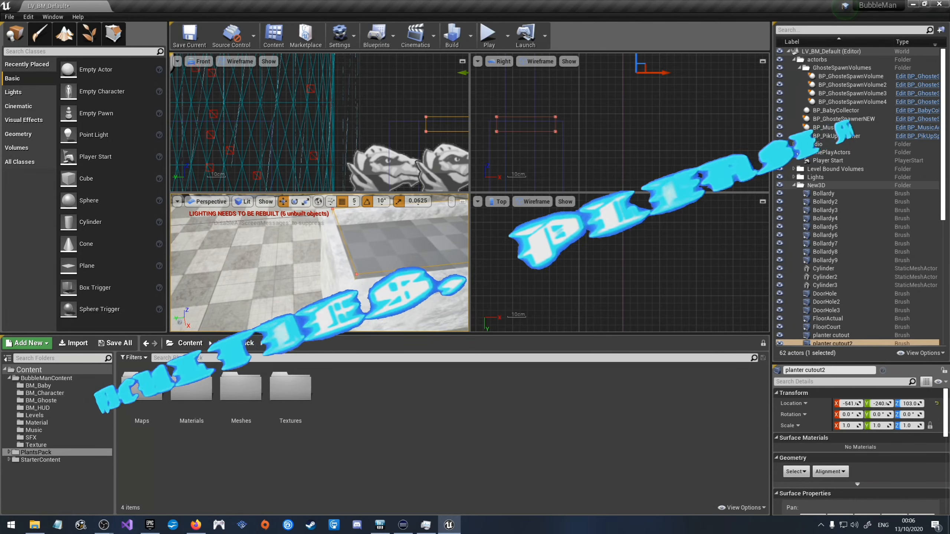
{"action": "scroll", "coordinate": [376, 116], "scroll_direction": "down", "scroll_amount": 10}
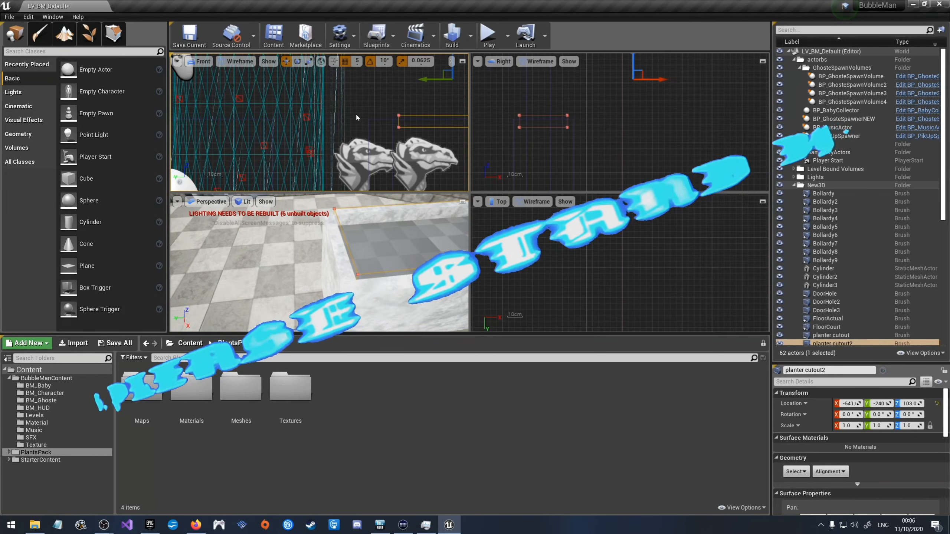
{"action": "scroll", "coordinate": [358, 106], "scroll_direction": "up", "scroll_amount": 8}
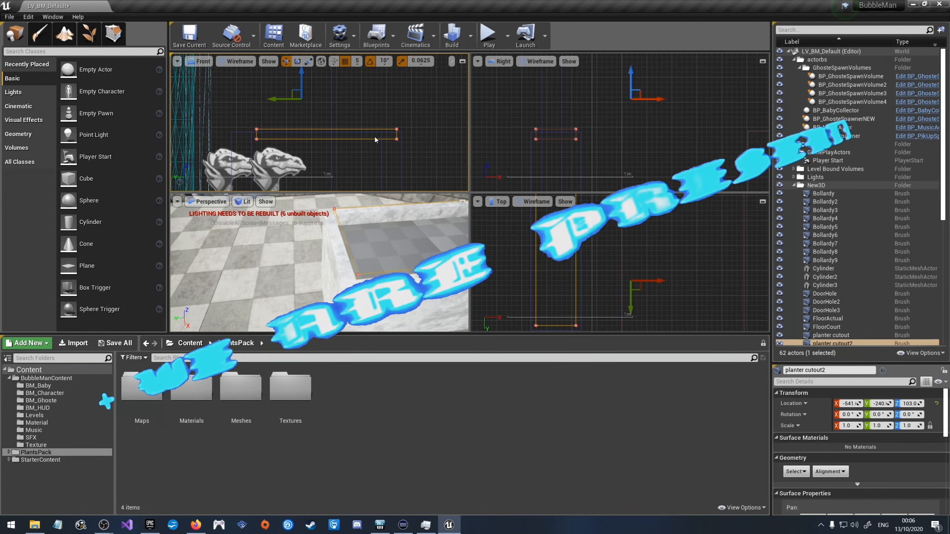
{"action": "scroll", "coordinate": [542, 124], "scroll_direction": "up", "scroll_amount": 1}
{"action": "scroll", "coordinate": [564, 267], "scroll_direction": "down", "scroll_amount": 5}
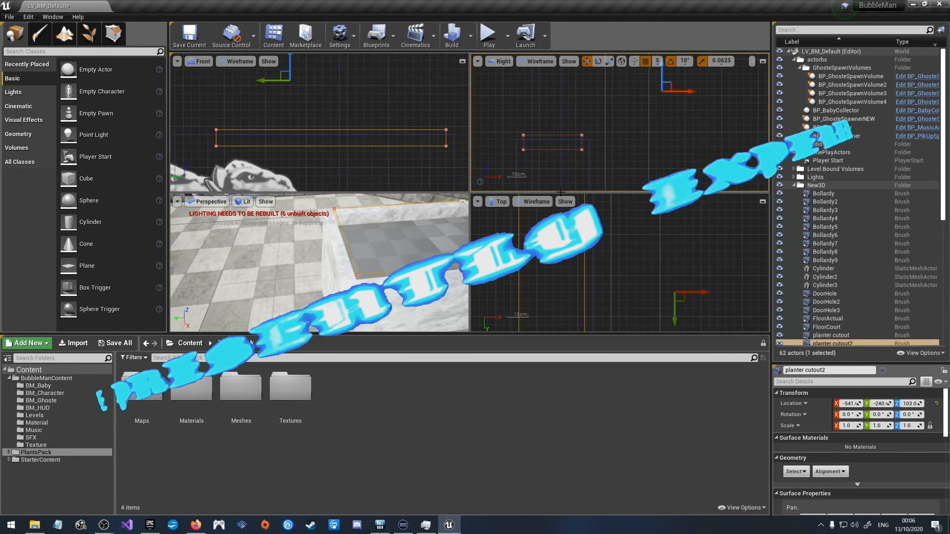
{"action": "scroll", "coordinate": [564, 267], "scroll_direction": "up", "scroll_amount": 4}
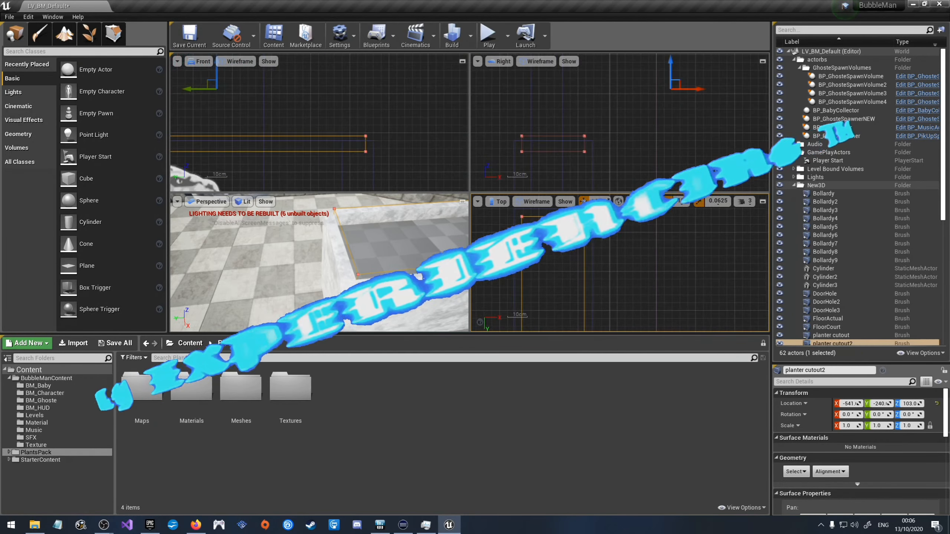
{"action": "scroll", "coordinate": [558, 277], "scroll_direction": "up", "scroll_amount": 8}
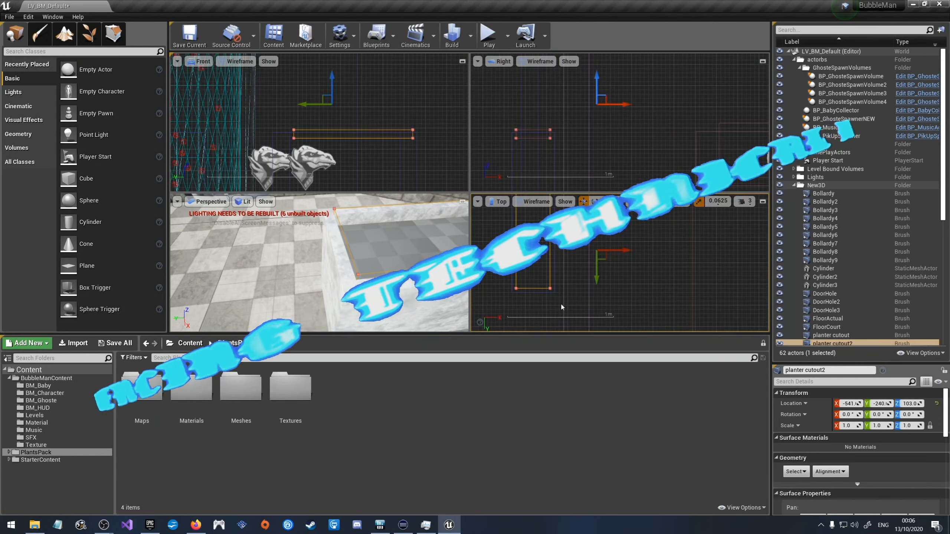
{"action": "scroll", "coordinate": [608, 299], "scroll_direction": "down", "scroll_amount": 7}
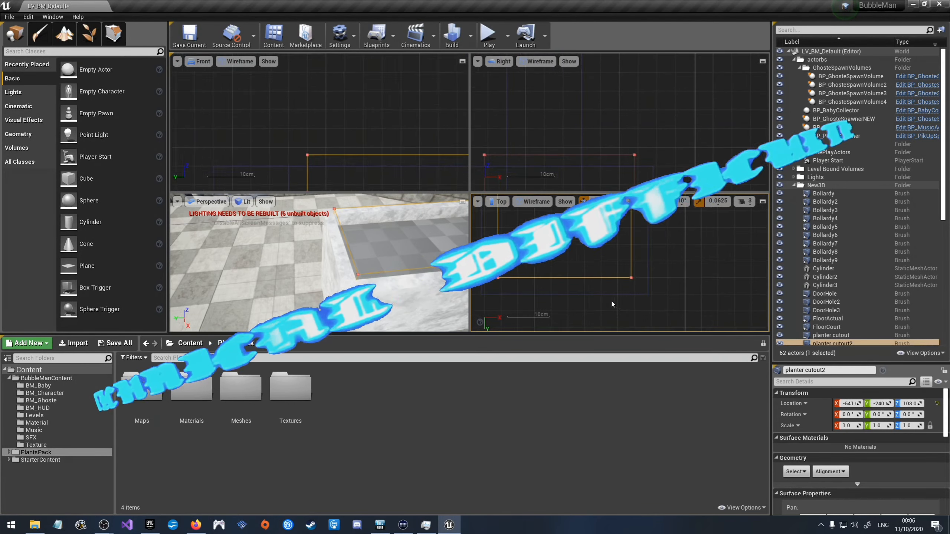
{"action": "scroll", "coordinate": [613, 301], "scroll_direction": "up", "scroll_amount": 4}
{"action": "scroll", "coordinate": [609, 301], "scroll_direction": "up", "scroll_amount": 1}
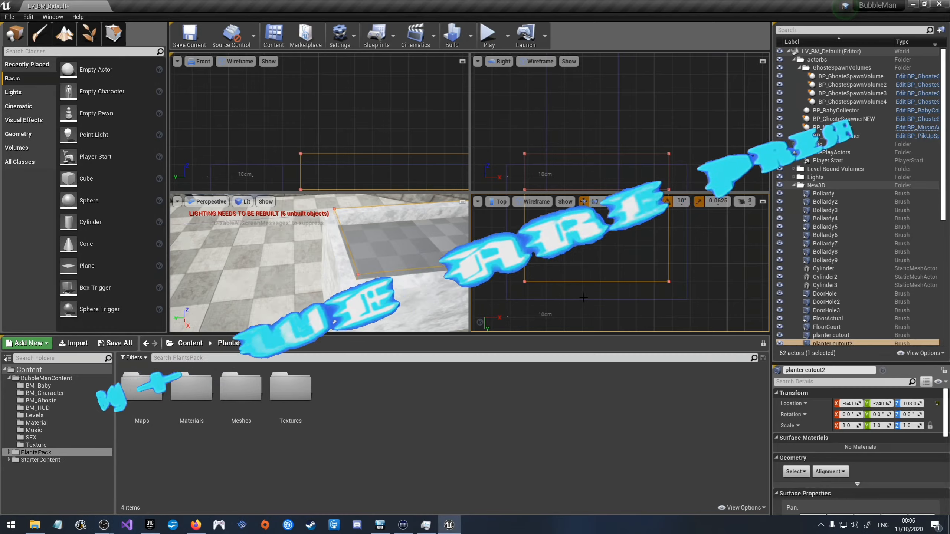
{"action": "scroll", "coordinate": [572, 275], "scroll_direction": "down", "scroll_amount": 2}
{"action": "scroll", "coordinate": [572, 258], "scroll_direction": "down", "scroll_amount": 10}
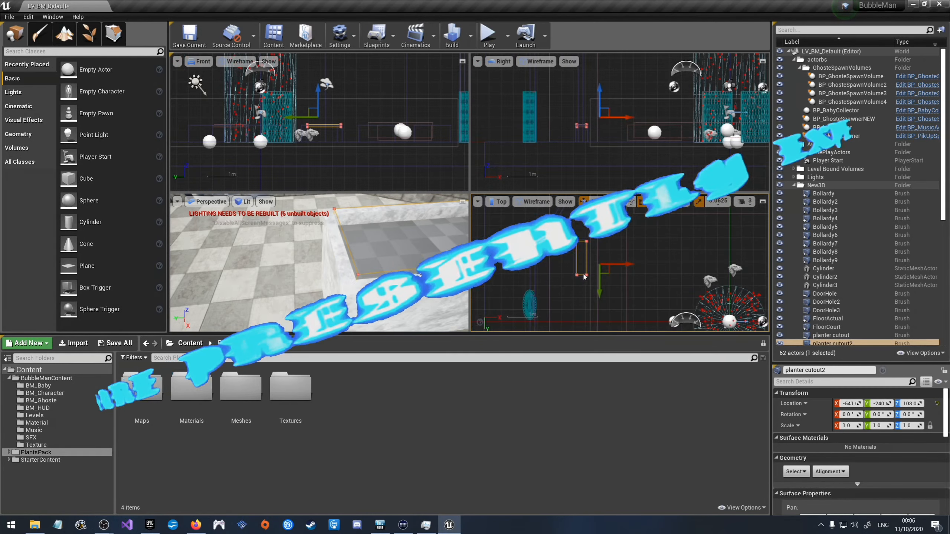
{"action": "scroll", "coordinate": [586, 296], "scroll_direction": "up", "scroll_amount": 12}
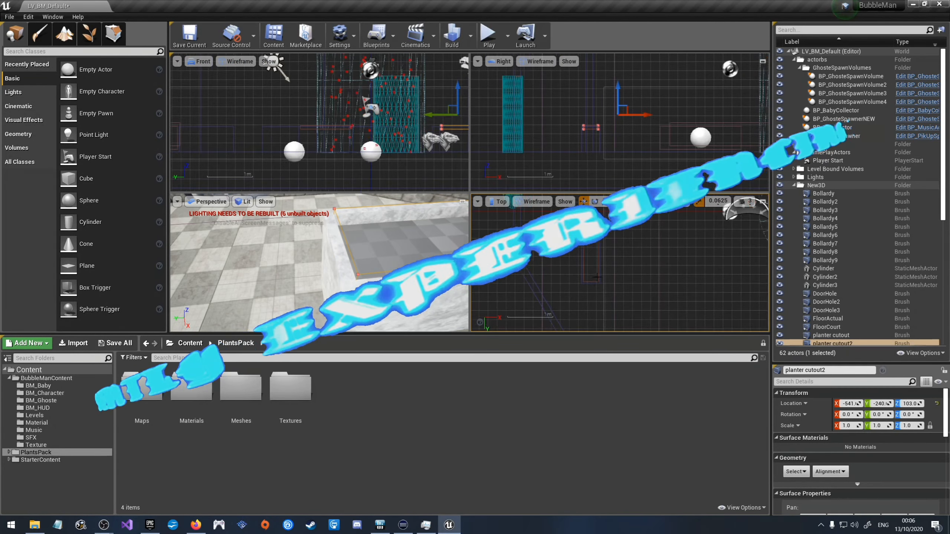
{"action": "scroll", "coordinate": [585, 295], "scroll_direction": "down", "scroll_amount": 5}
{"action": "scroll", "coordinate": [601, 284], "scroll_direction": "down", "scroll_amount": 2}
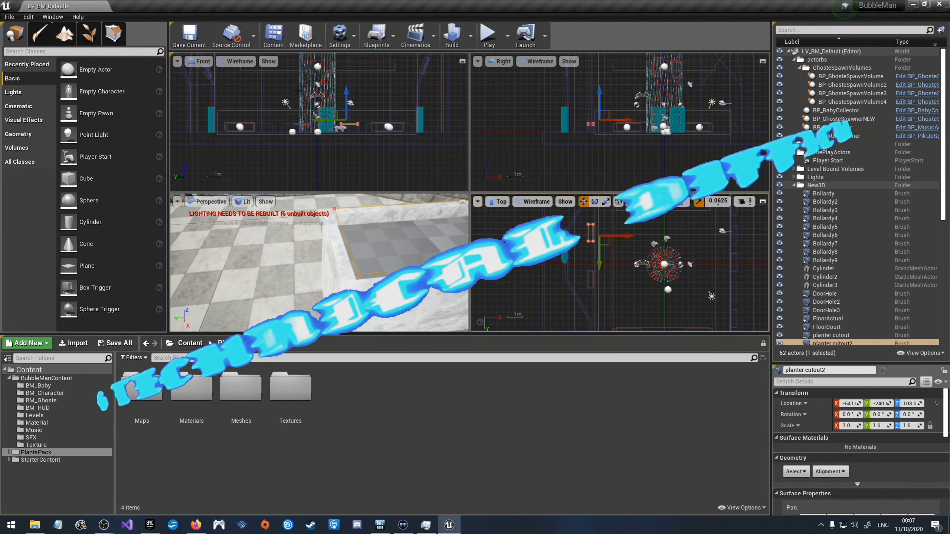
Step: Save the level and switch to a single-pane perspective view framed on the hollowed planter
{"action": "left_click", "coordinate": [189, 36]}
{"action": "left_click", "coordinate": [178, 60]}
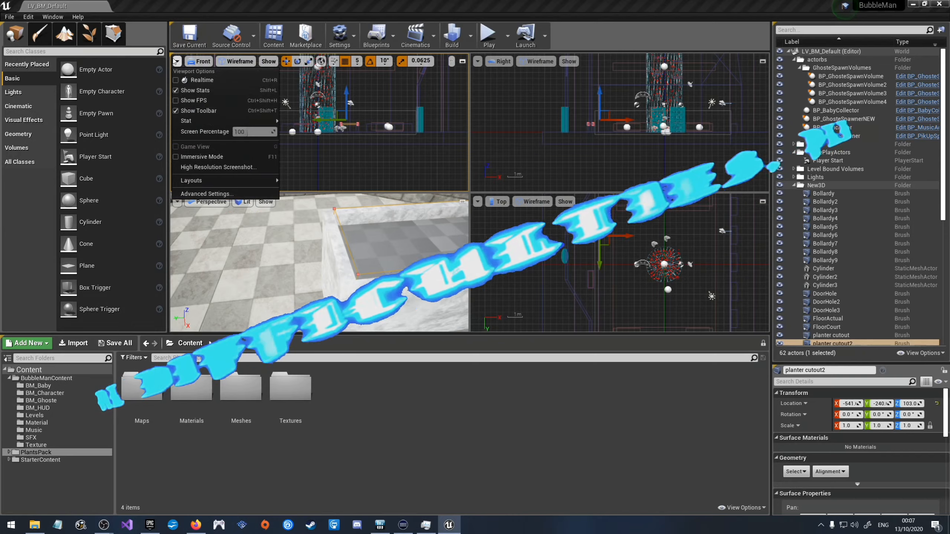
{"action": "mouse_move", "coordinate": [262, 180]}
{"action": "left_click", "coordinate": [293, 193]}
{"action": "left_click", "coordinate": [189, 35]}
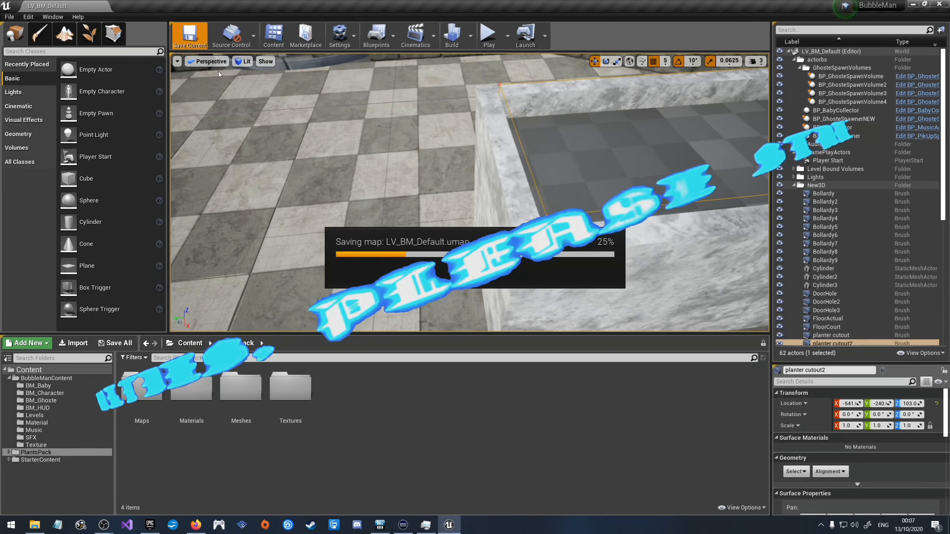
{"action": "right_click_drag", "start_coordinate": [470, 210], "coordinate": [426, 181]}
{"action": "key", "text": "f"}
Step: Open the SM_L_FlowerA mesh from the PlantsPack Round_Large meshes and examine it in its preview
{"action": "left_click", "coordinate": [247, 389]}
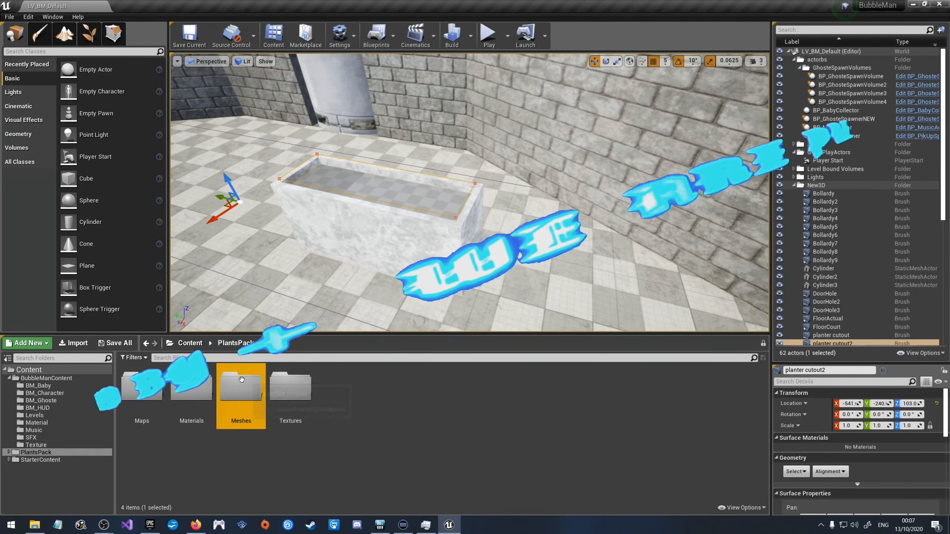
{"action": "double_click", "coordinate": [248, 389]}
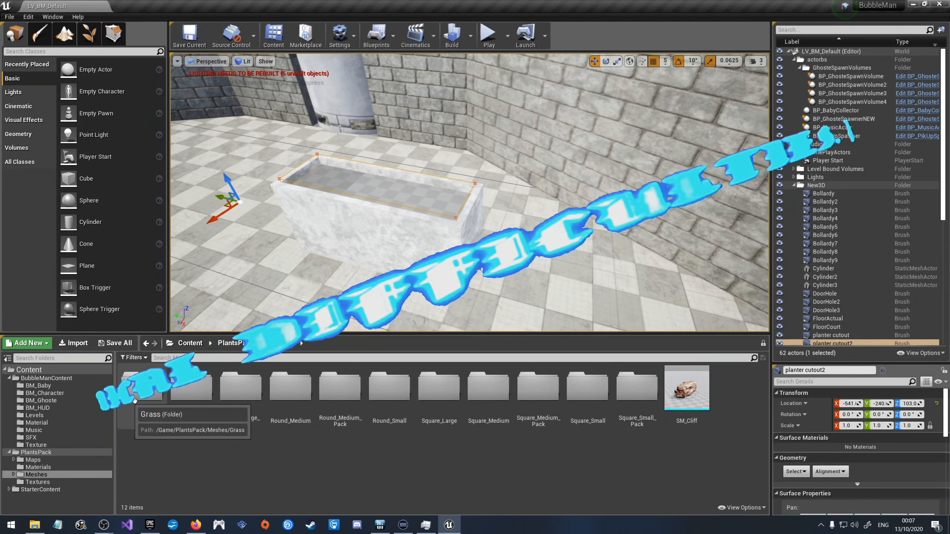
{"action": "double_click", "coordinate": [190, 395]}
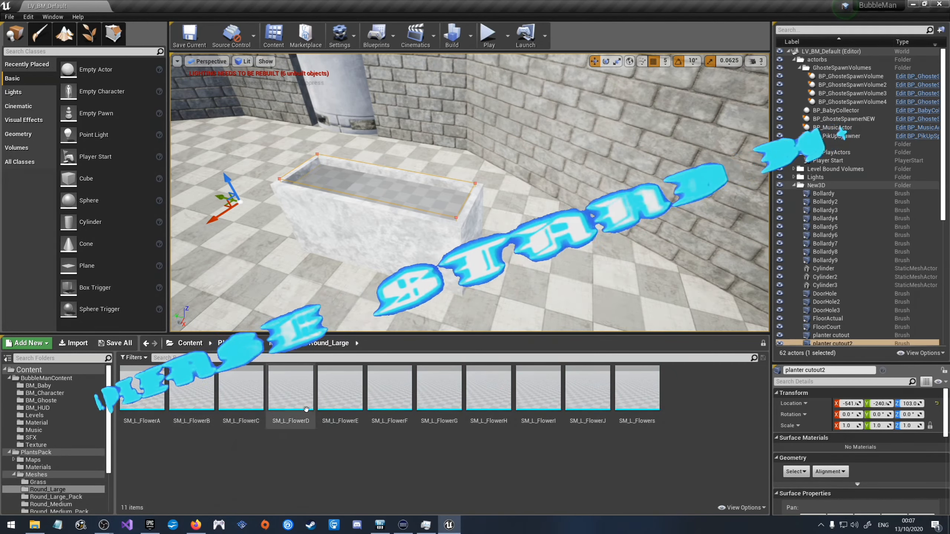
{"action": "double_click", "coordinate": [146, 398]}
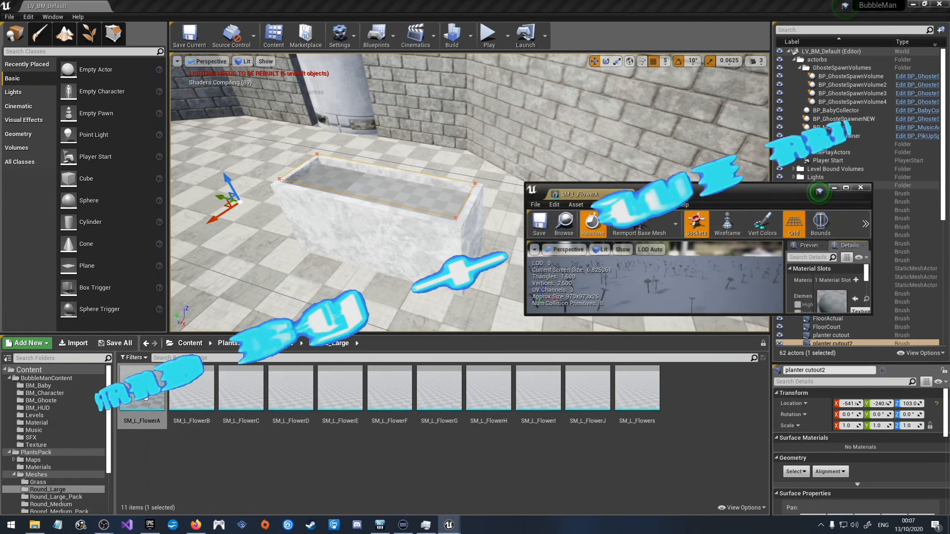
{"action": "scroll", "coordinate": [655, 295], "scroll_direction": "up", "scroll_amount": 3}
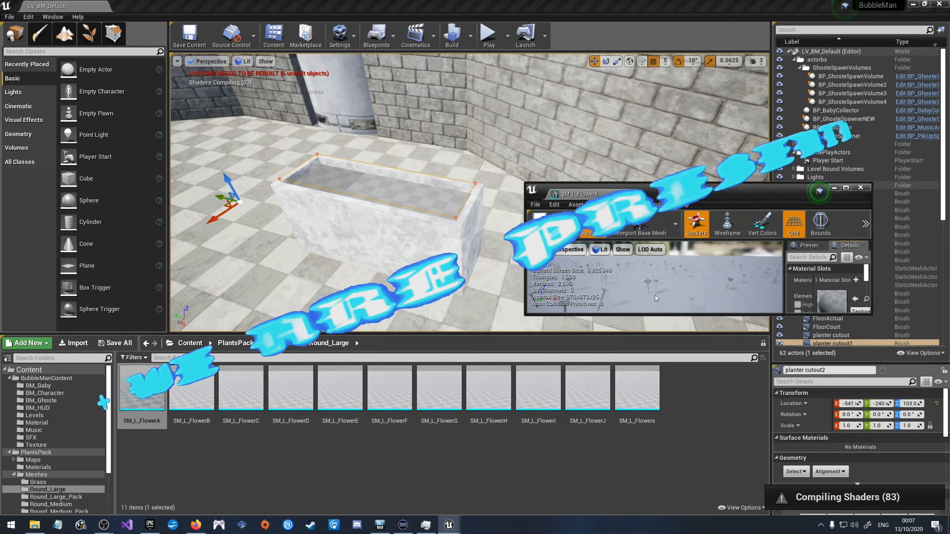
{"action": "scroll", "coordinate": [656, 296], "scroll_direction": "down", "scroll_amount": 5}
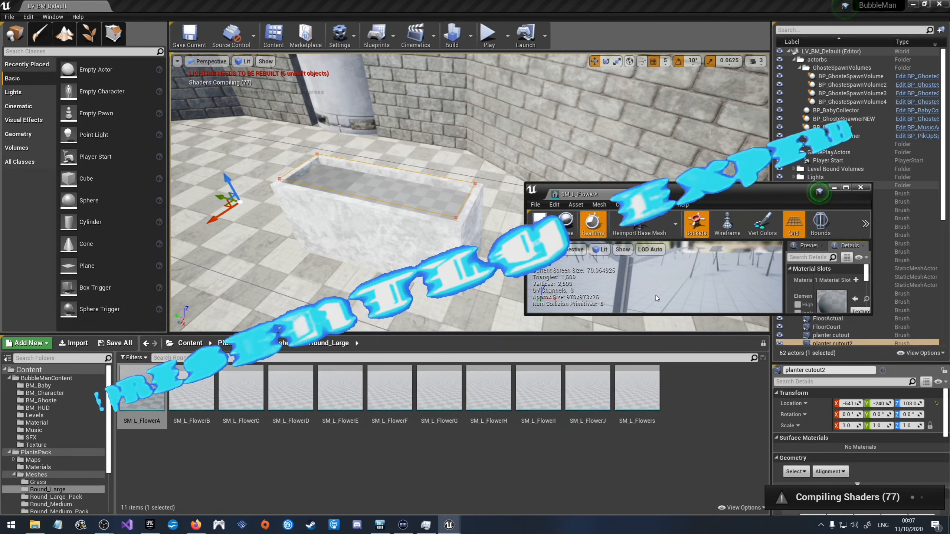
{"action": "scroll", "coordinate": [656, 297], "scroll_direction": "up", "scroll_amount": 5}
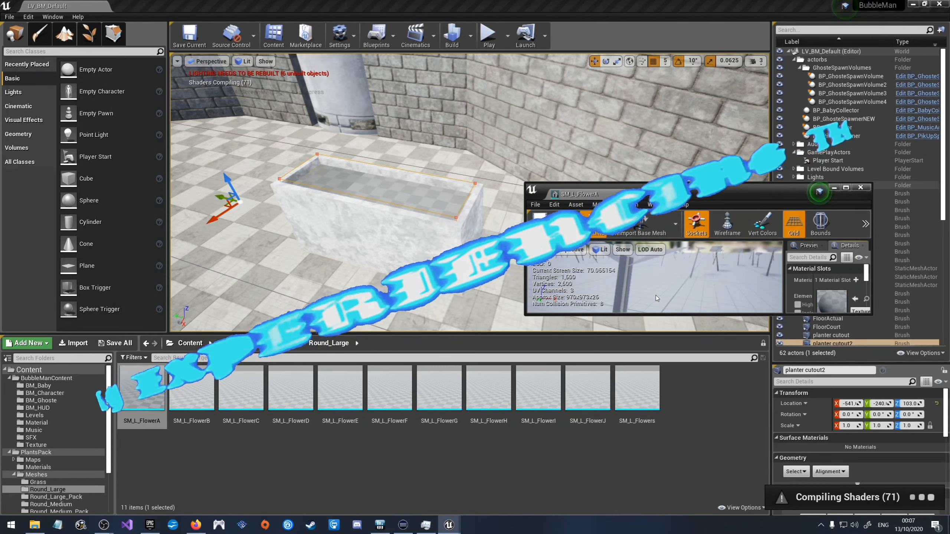
Step: Close the SM_L_FlowerA preview and check the Round_Medium_Pack and Square_Small_Pack folders of PlantsPack for flower meshes
{"action": "scroll", "coordinate": [656, 296], "scroll_direction": "down", "scroll_amount": 4}
{"action": "left_click", "coordinate": [860, 188]}
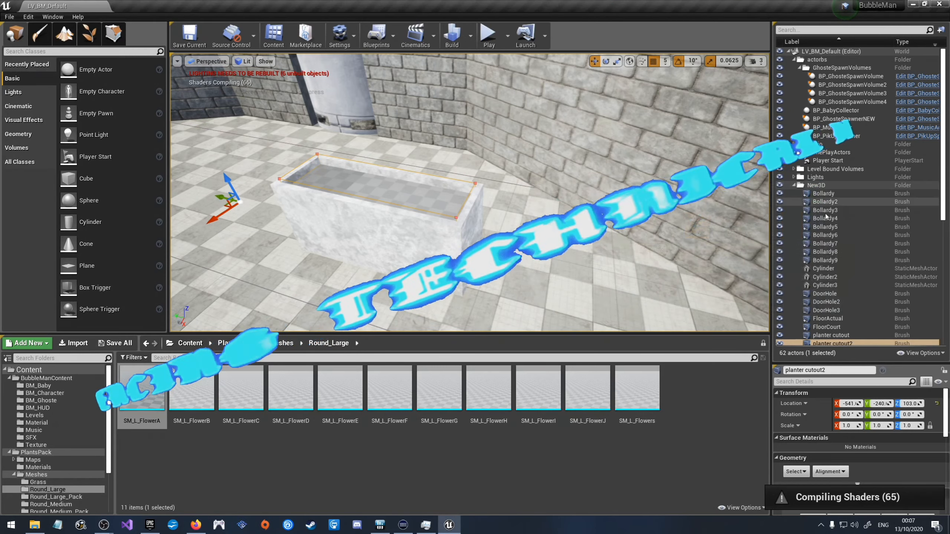
{"action": "key", "text": "alt+Left"}
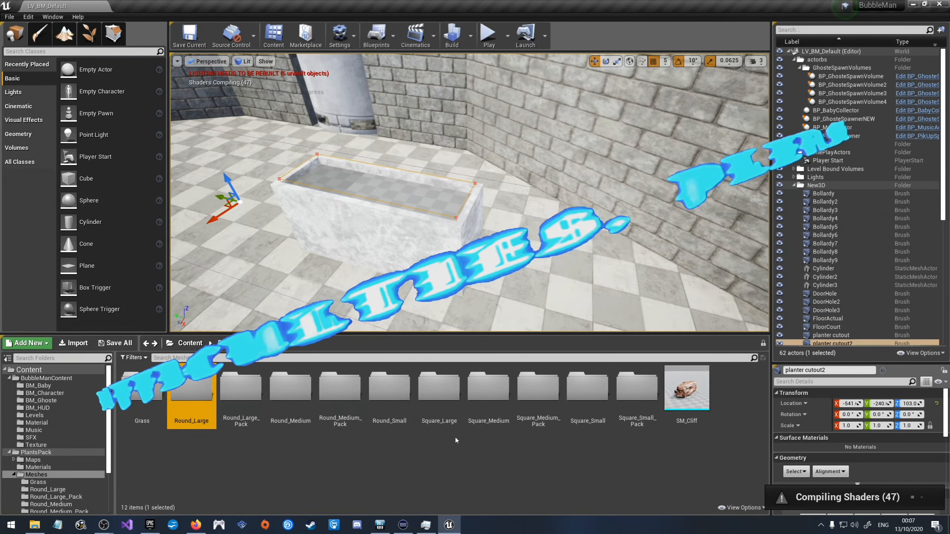
{"action": "double_click", "coordinate": [342, 395]}
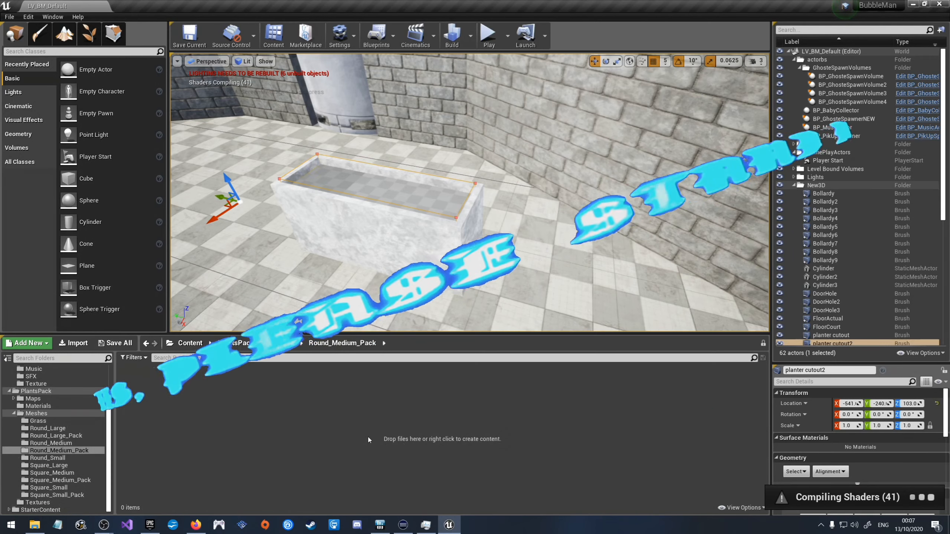
{"action": "key", "text": "alt+Left"}
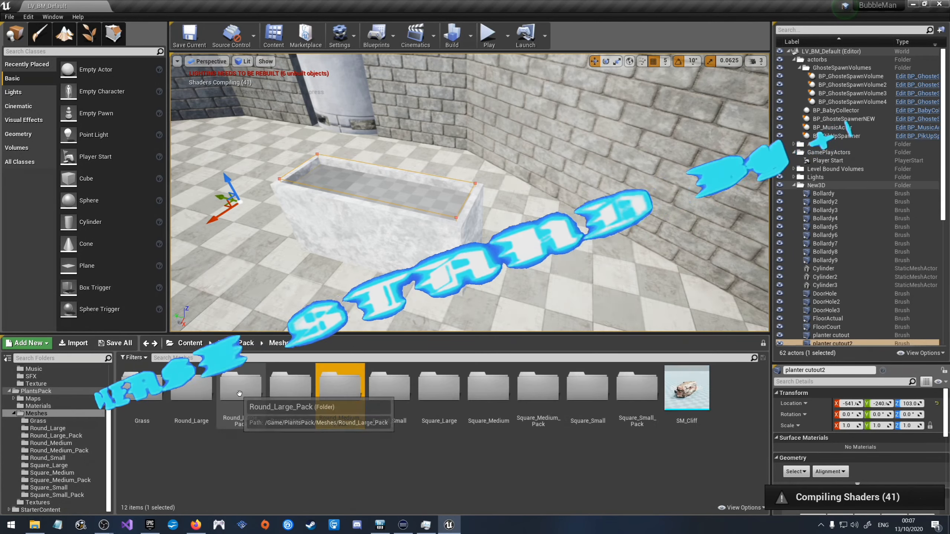
{"action": "double_click", "coordinate": [342, 389]}
{"action": "key", "text": "alt+Left"}
{"action": "double_click", "coordinate": [639, 392]}
{"action": "key", "text": "alt+Left"}
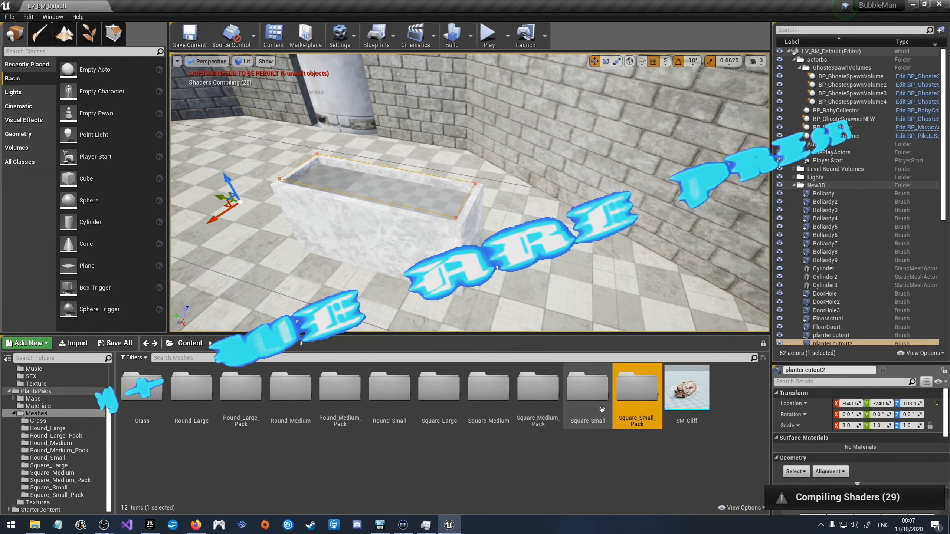
Step: Open the SM_S_FlowerE mesh from the Square_Small folder, examine the whole flower patch in its preview, and close it
{"action": "double_click", "coordinate": [587, 389]}
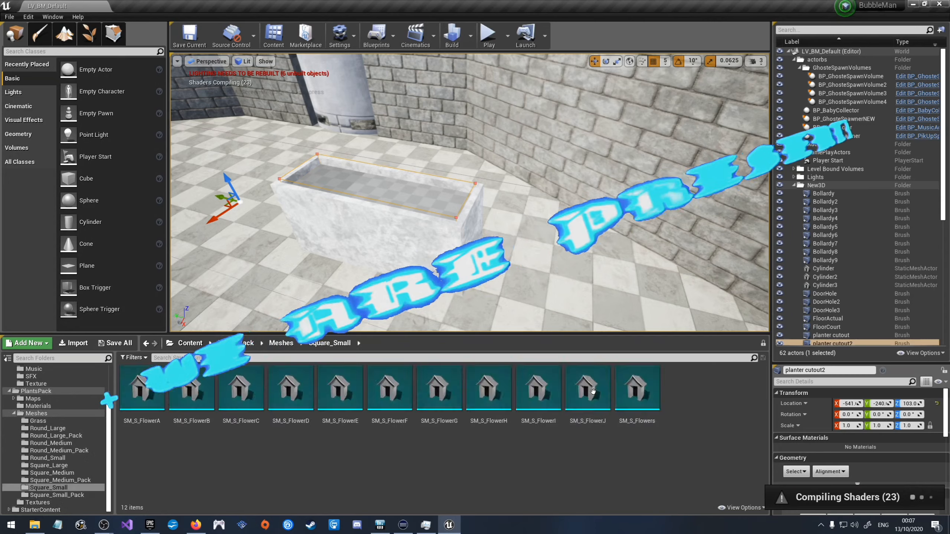
{"action": "double_click", "coordinate": [346, 396]}
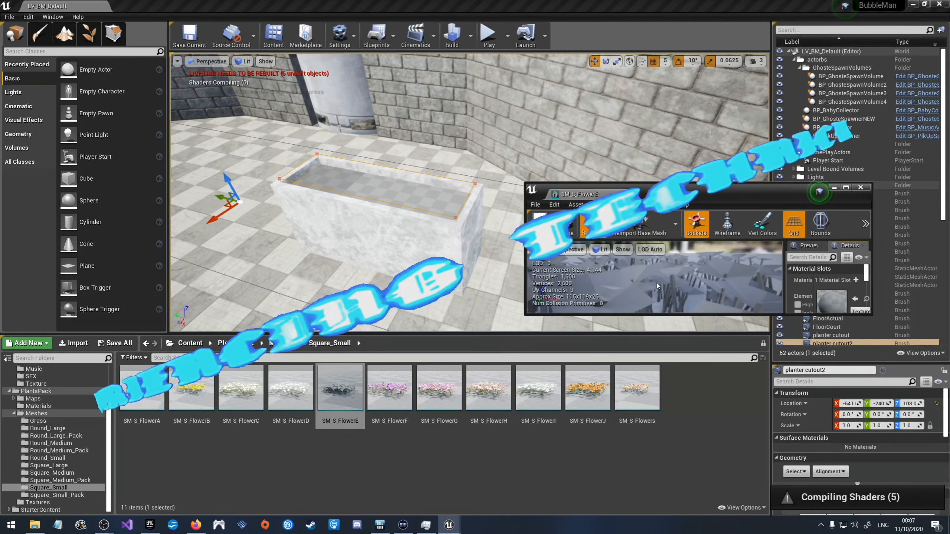
{"action": "scroll", "coordinate": [657, 284], "scroll_direction": "down", "scroll_amount": 5}
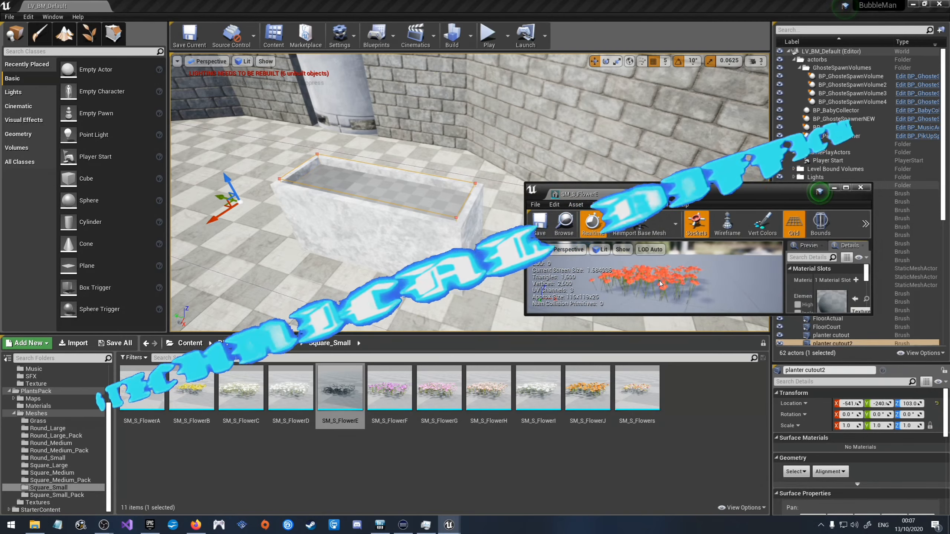
{"action": "left_click", "coordinate": [863, 190]}
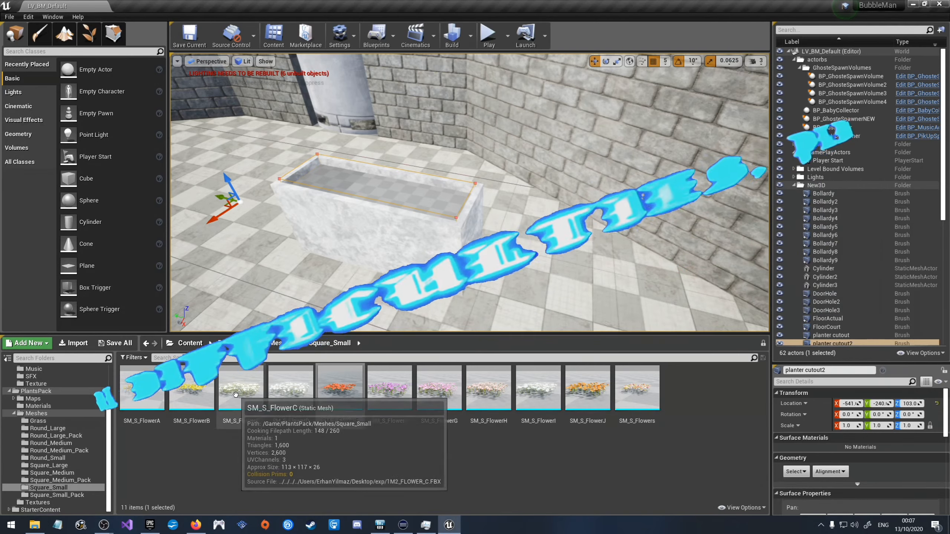
Step: Examine the SM_S_FlowerE mesh from the Round_Small folder in its preview, close it, and return to the Meshes folder
{"action": "key", "text": "alt+Left"}
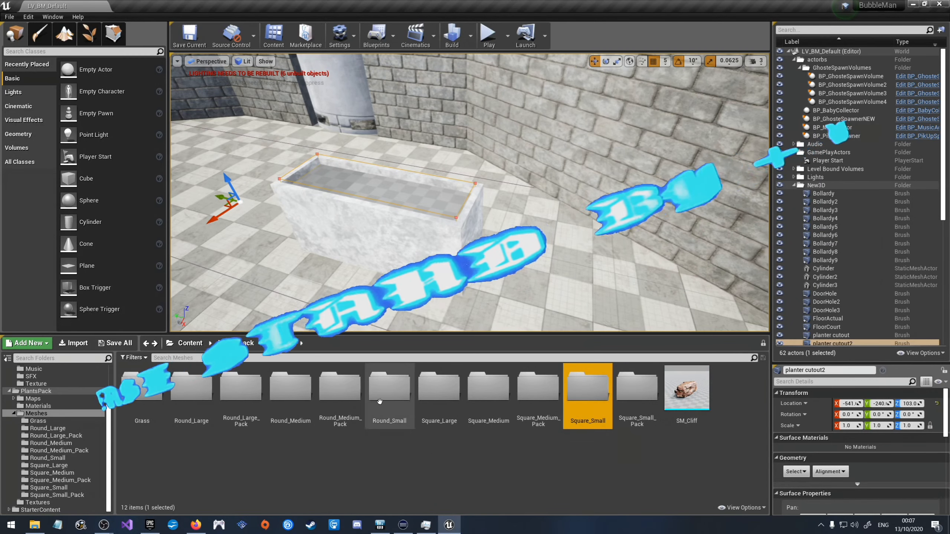
{"action": "double_click", "coordinate": [389, 387]}
{"action": "double_click", "coordinate": [340, 390]}
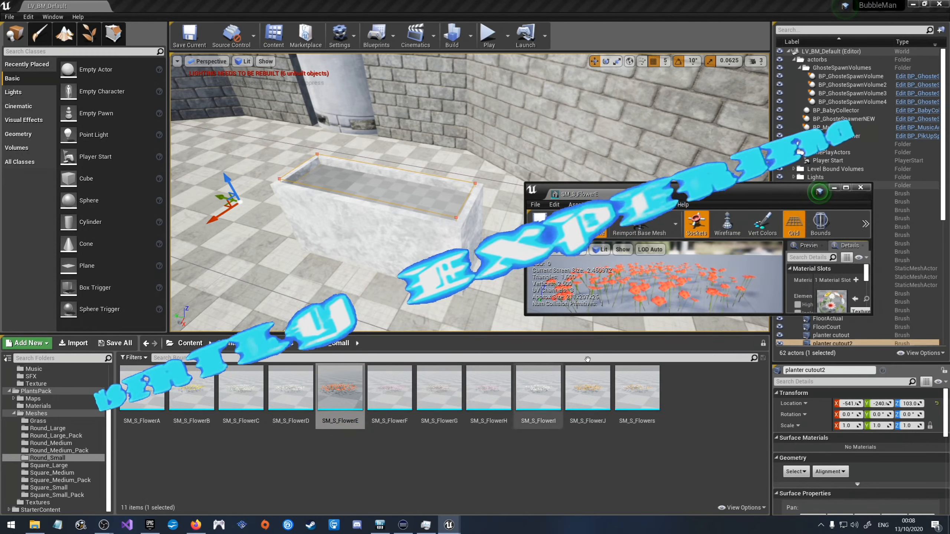
{"action": "left_click", "coordinate": [859, 190]}
{"action": "key", "text": "alt+Left"}
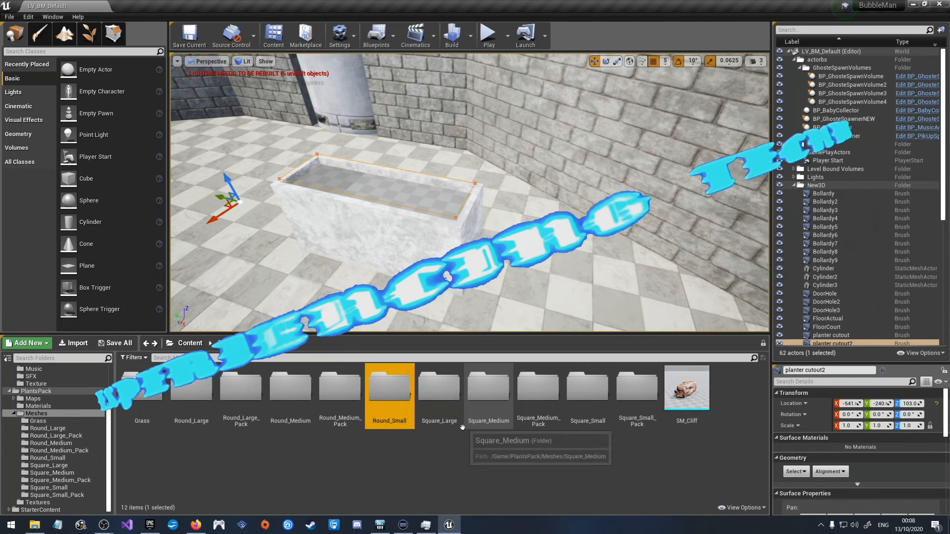
Step: Open SM_Grass_A from the Grass folder, enlarge its preview window, examine the grass up close, and close it
{"action": "double_click", "coordinate": [353, 393]}
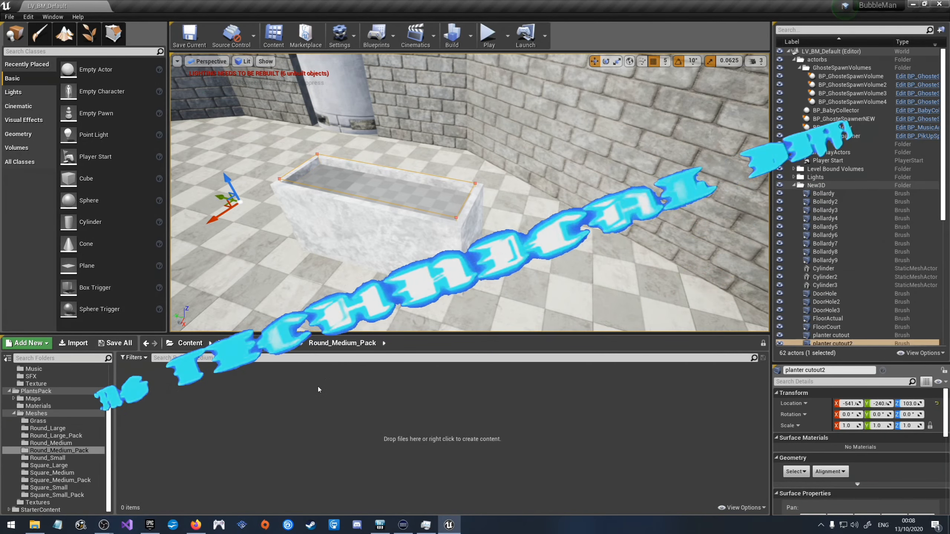
{"action": "key", "text": "alt+Left"}
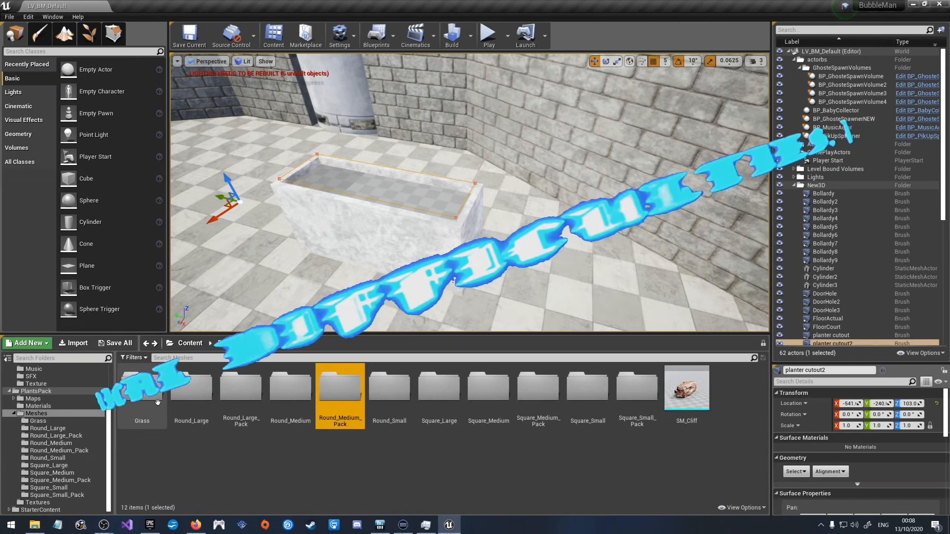
{"action": "double_click", "coordinate": [142, 387]}
{"action": "double_click", "coordinate": [142, 387]}
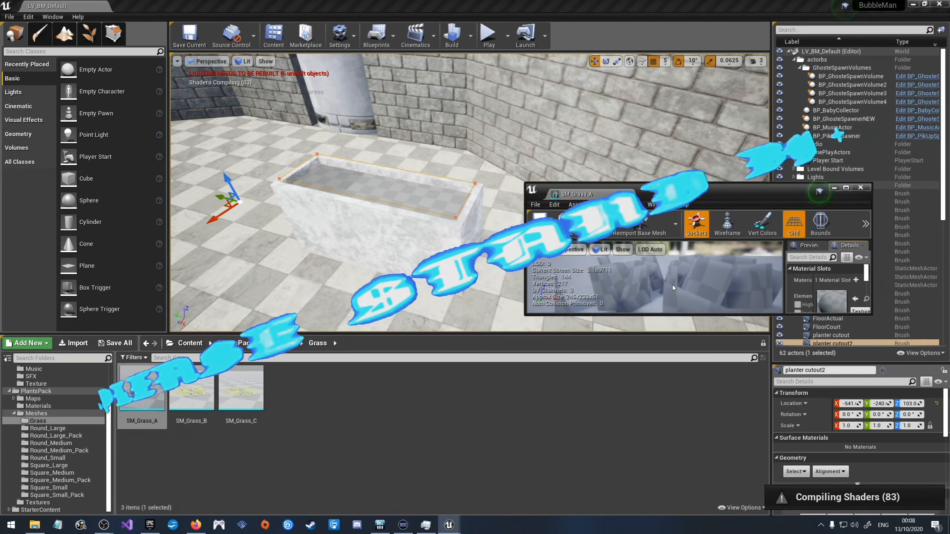
{"action": "left_click_drag", "start_coordinate": [672, 194], "coordinate": [375, 113]}
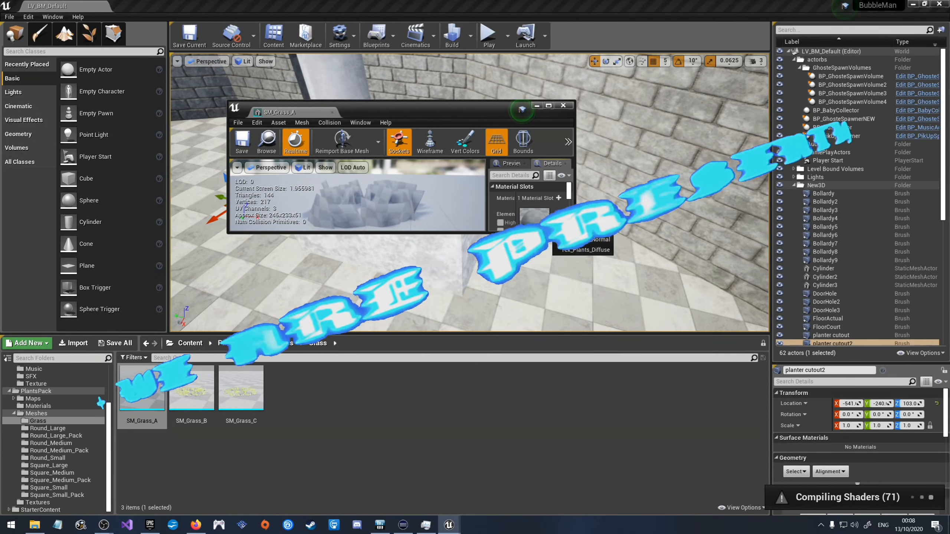
{"action": "left_click_drag", "start_coordinate": [576, 233], "coordinate": [786, 434]}
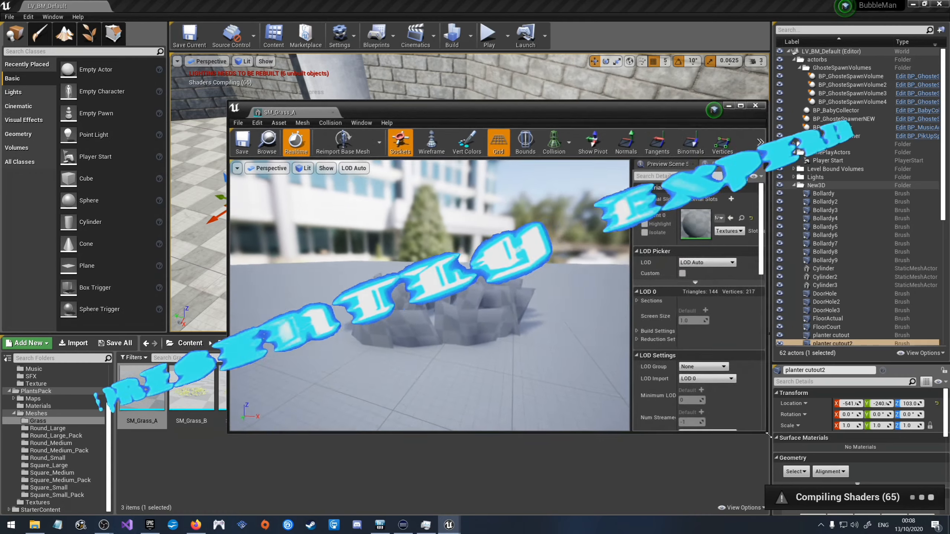
{"action": "left_click_drag", "start_coordinate": [508, 119], "coordinate": [644, 106]}
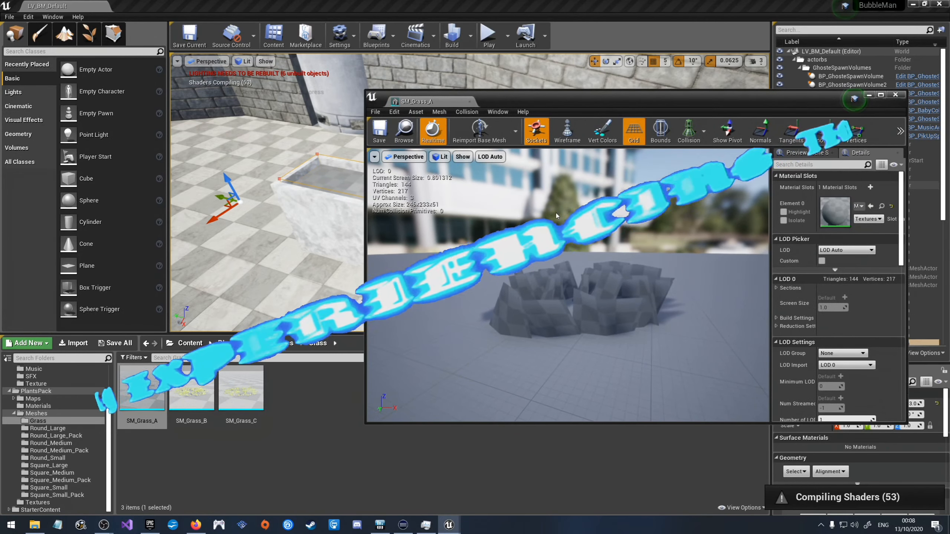
{"action": "scroll", "coordinate": [586, 322], "scroll_direction": "up", "scroll_amount": 5}
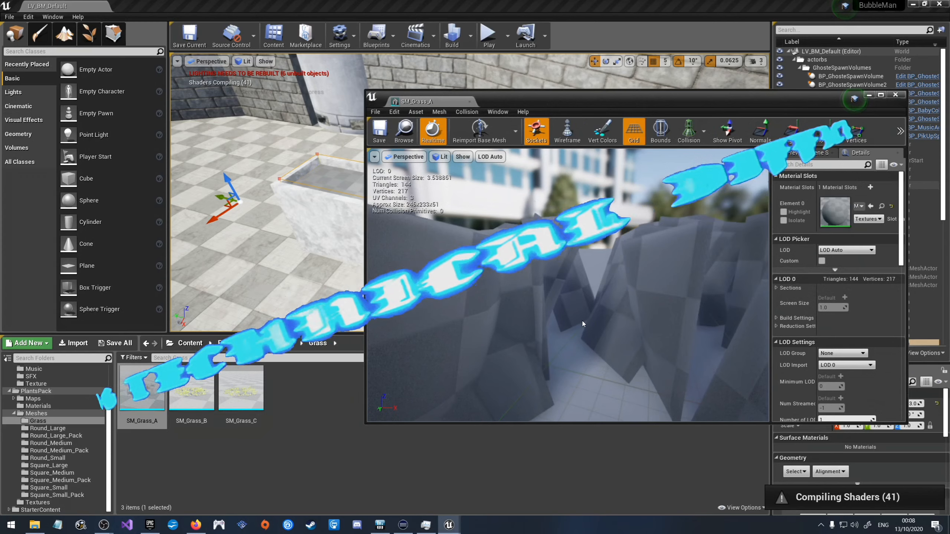
{"action": "scroll", "coordinate": [575, 323], "scroll_direction": "down", "scroll_amount": 6}
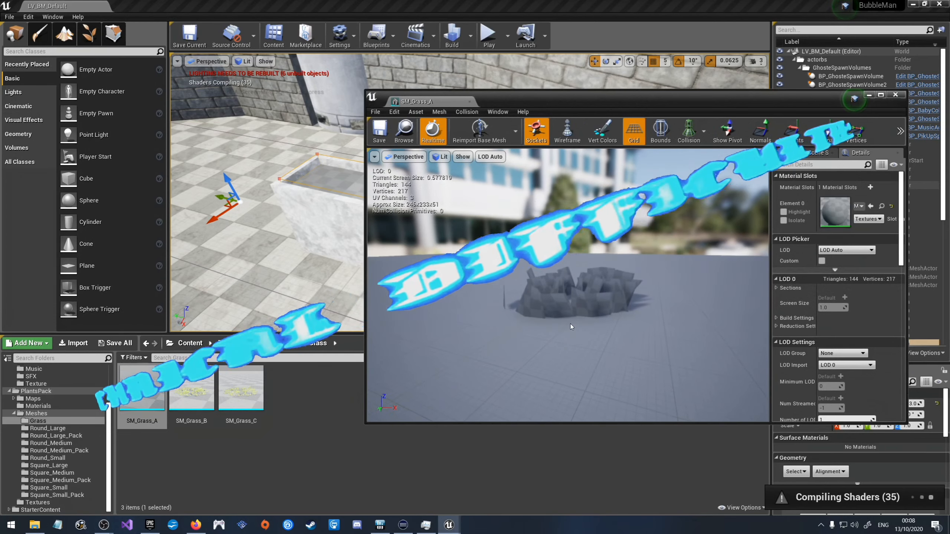
{"action": "scroll", "coordinate": [569, 324], "scroll_direction": "up", "scroll_amount": 3}
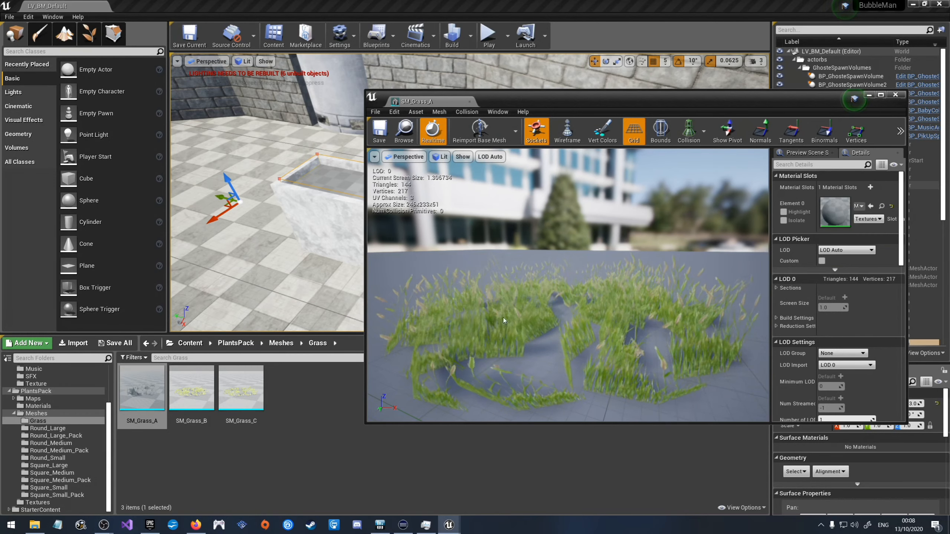
{"action": "left_click", "coordinate": [895, 95]}
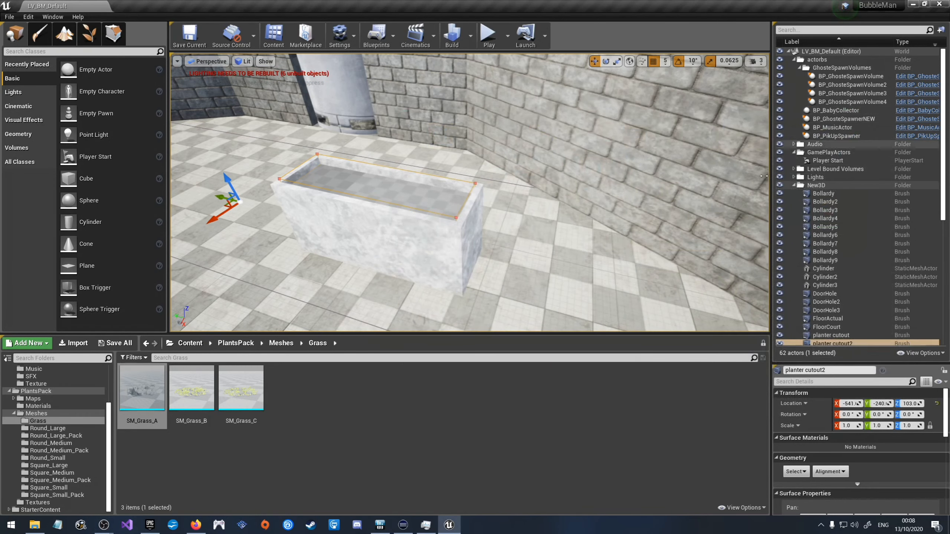
Step: Try the SM_Grass_C mesh at the planter, raising it to about X -655, Z 35, and delete it from the level
{"action": "left_click_drag", "start_coordinate": [241, 389], "coordinate": [384, 188]}
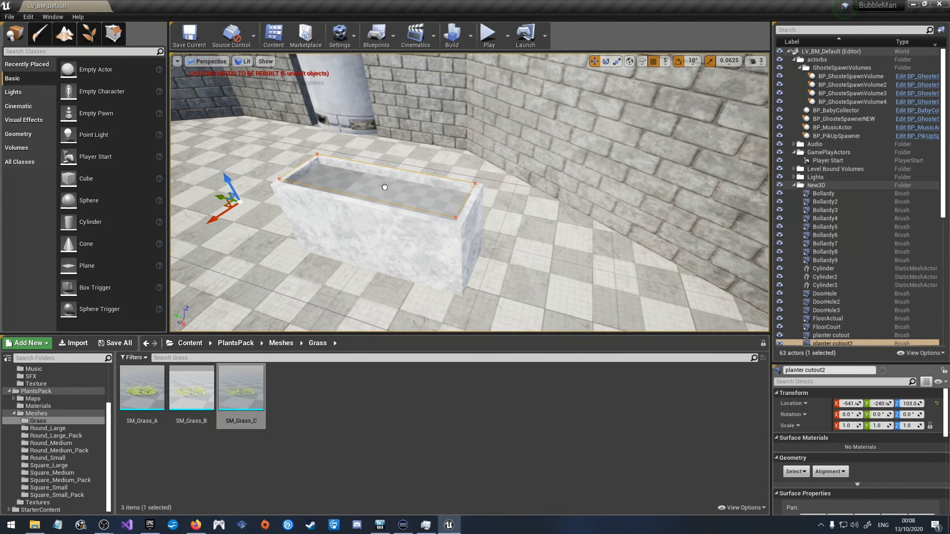
{"action": "left_click_drag", "start_coordinate": [426, 226], "coordinate": [387, 187]}
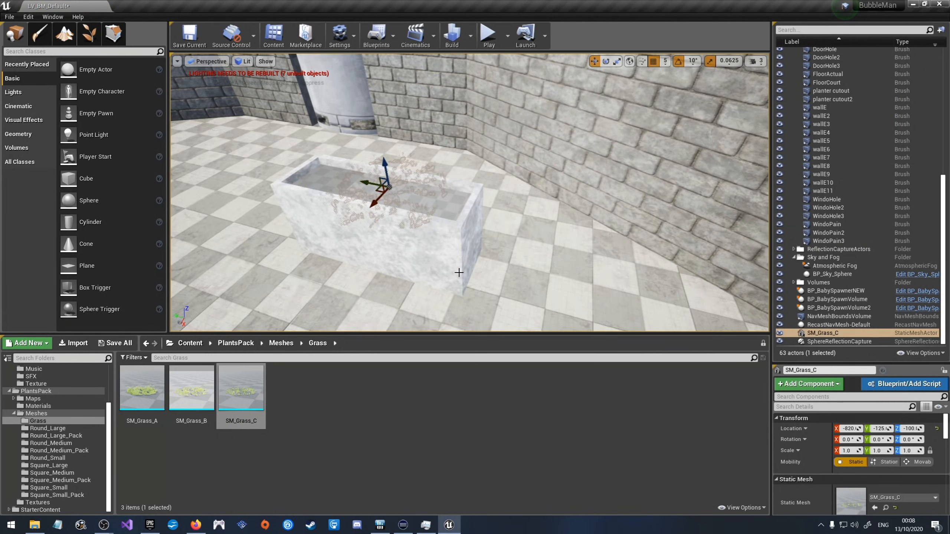
{"action": "right_click_drag", "start_coordinate": [386, 204], "coordinate": [434, 210]}
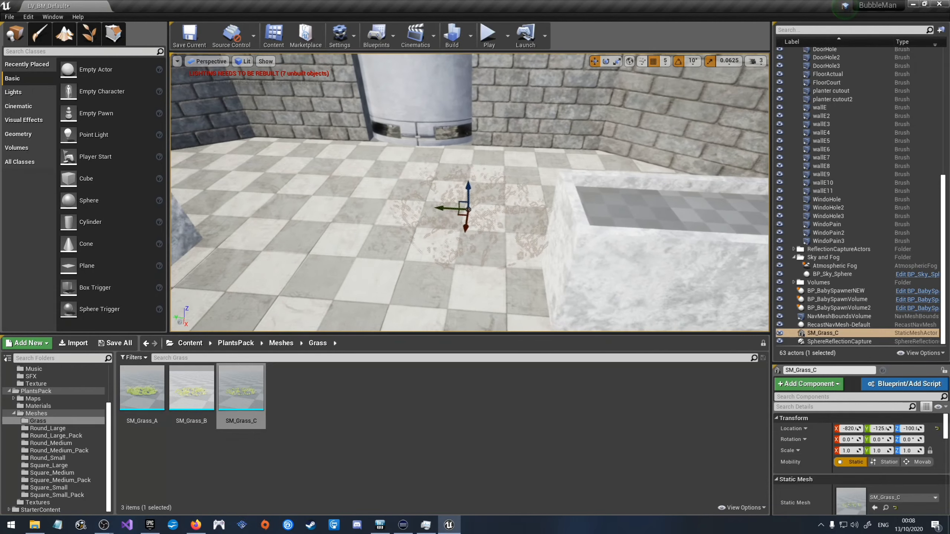
{"action": "left_click_drag", "start_coordinate": [452, 196], "coordinate": [424, 202]}
{"action": "right_click_drag", "start_coordinate": [424, 202], "coordinate": [618, 164]}
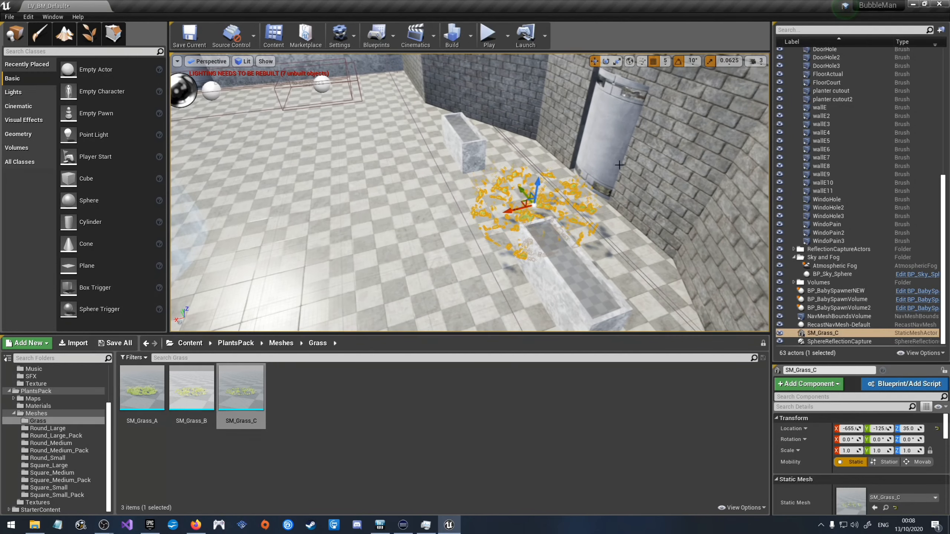
{"action": "key", "text": "Delete"}
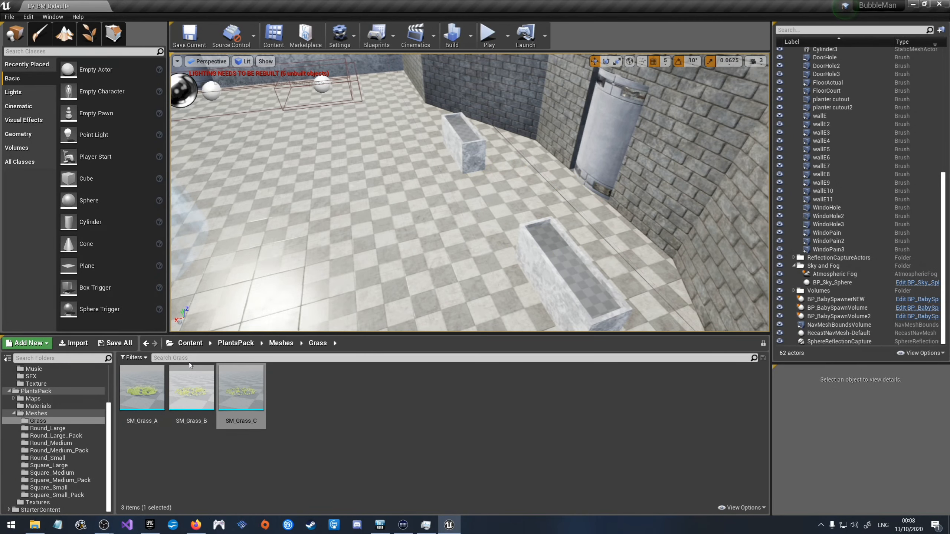
Step: Place SM_S_FlowerE from the PlantsPack Round_Small meshes in the nearer planter and scale it to about 0.187 in X and 0.562 in Y
{"action": "left_click", "coordinate": [234, 343]}
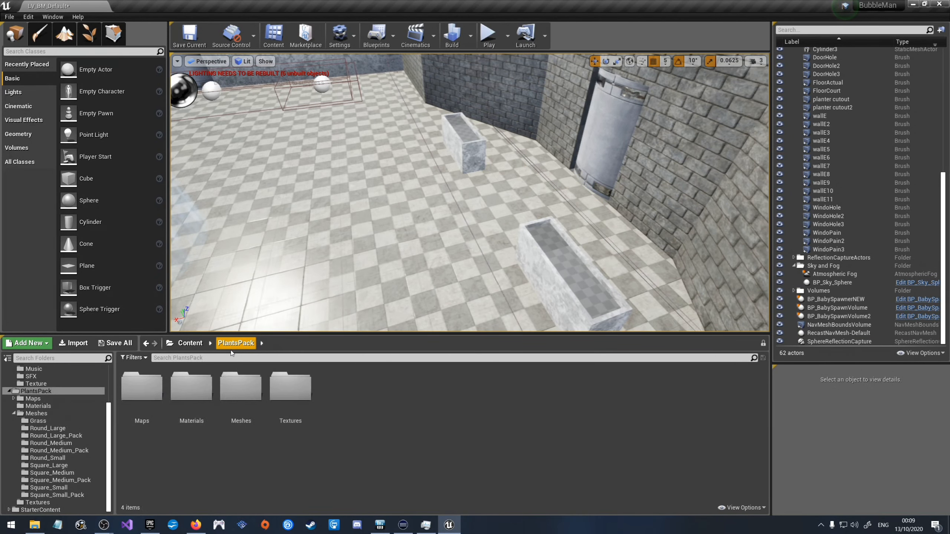
{"action": "double_click", "coordinate": [249, 387]}
{"action": "double_click", "coordinate": [389, 387]}
{"action": "left_click", "coordinate": [340, 389]}
{"action": "left_click_drag", "start_coordinate": [567, 260], "coordinate": [567, 260]}
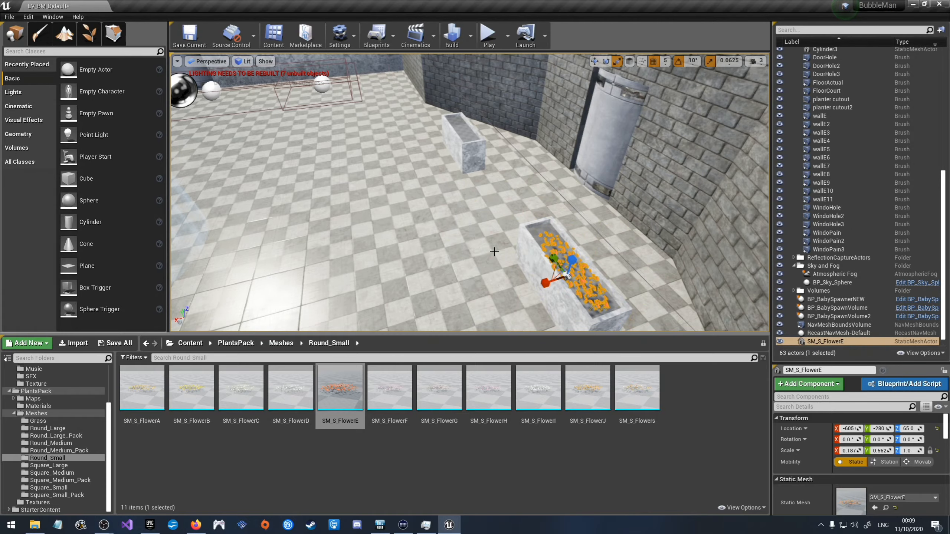
Step: Fit the flowers inside the planter by moving them to about X -615, Y -270 and scaling their height to about 0.687
{"action": "key", "text": "f"}
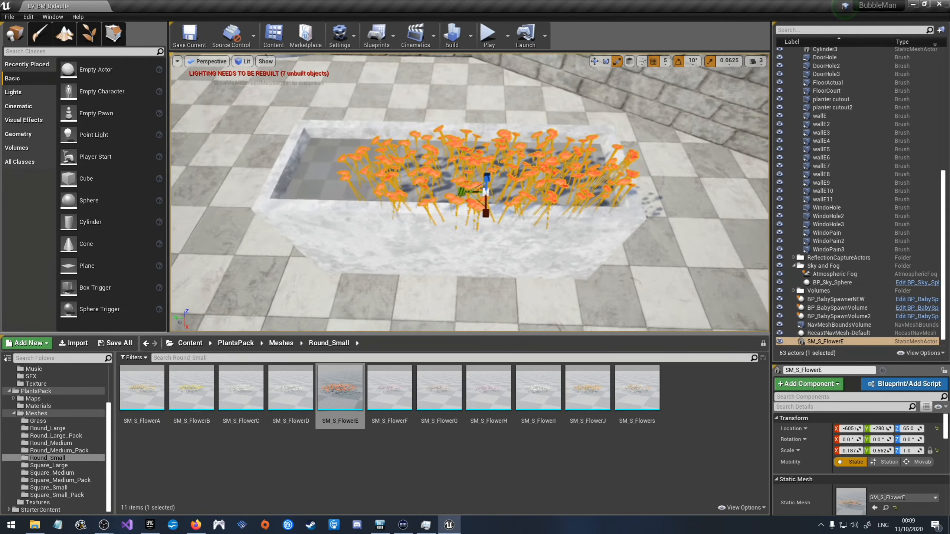
{"action": "key", "text": "s"}
{"action": "mouse_move", "coordinate": [404, 234]}
{"action": "right_mouse_down"}
{"action": "mouse_move", "coordinate": [404, 202]}
{"action": "mouse_move", "coordinate": [430, 239]}
{"action": "mouse_move", "coordinate": [404, 234]}
{"action": "right_mouse_up"}
{"action": "key", "text": "w"}
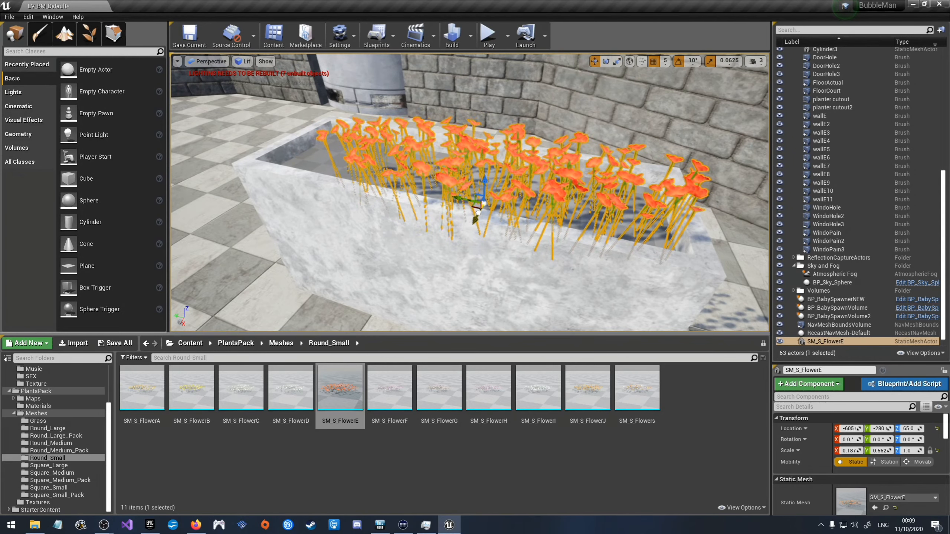
{"action": "left_click_drag", "start_coordinate": [478, 213], "coordinate": [481, 199]}
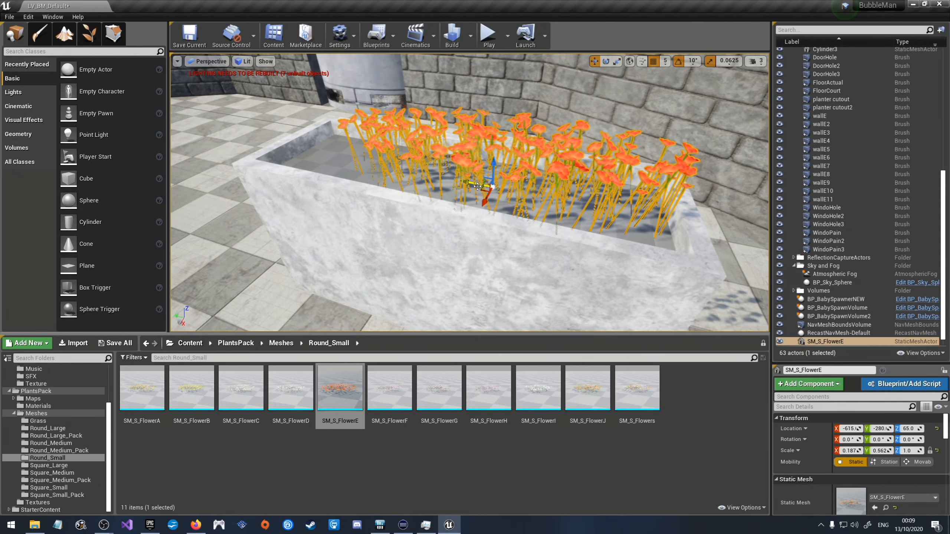
{"action": "right_click_drag", "start_coordinate": [453, 180], "coordinate": [572, 239]}
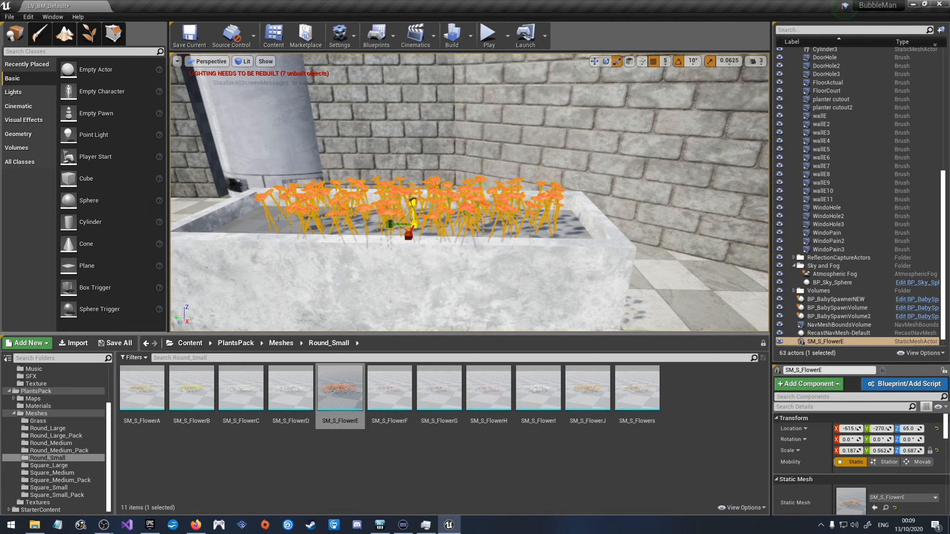
Step: Rotate the SM_S_FlowerE mesh in the planter to about 170° around the Z axis
{"action": "mouse_move", "coordinate": [473, 173]}
{"action": "right_mouse_down"}
{"action": "mouse_move", "coordinate": [477, 218]}
{"action": "mouse_move", "coordinate": [473, 175]}
{"action": "right_mouse_up"}
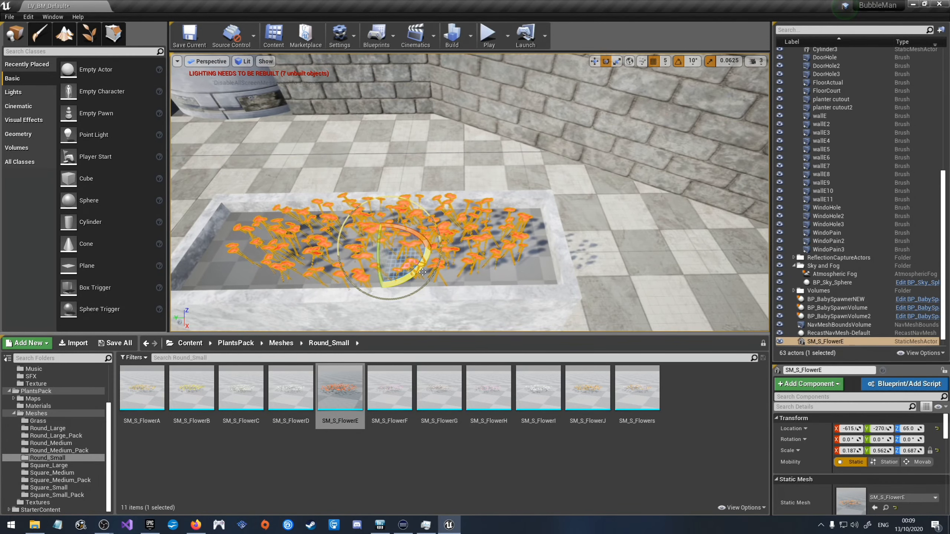
{"action": "left_click_drag", "start_coordinate": [423, 271], "coordinate": [351, 251]}
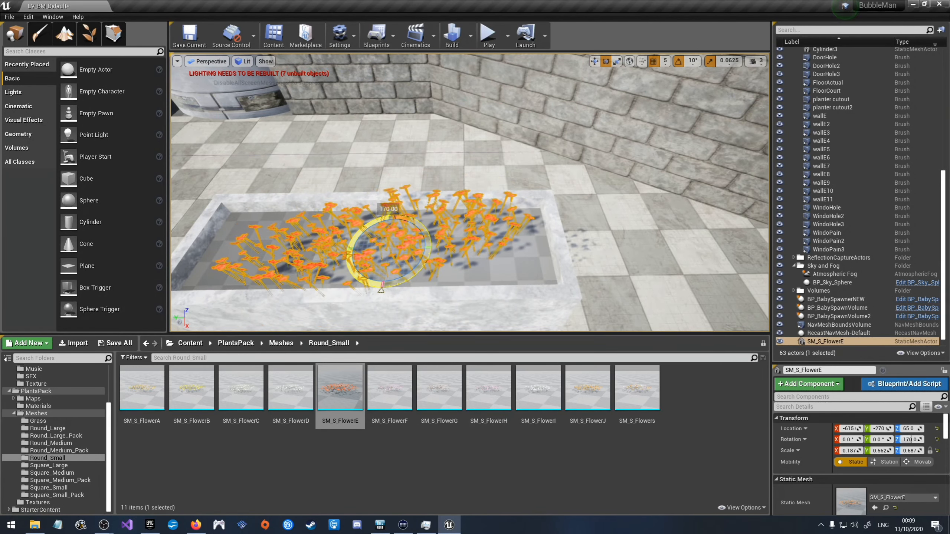
Step: Examine the planted SM_S_FlowerE flowers and the surrounding planters from several distances across the level
{"action": "right_click_drag", "start_coordinate": [412, 210], "coordinate": [191, 178]}
{"action": "key", "text": "w"}
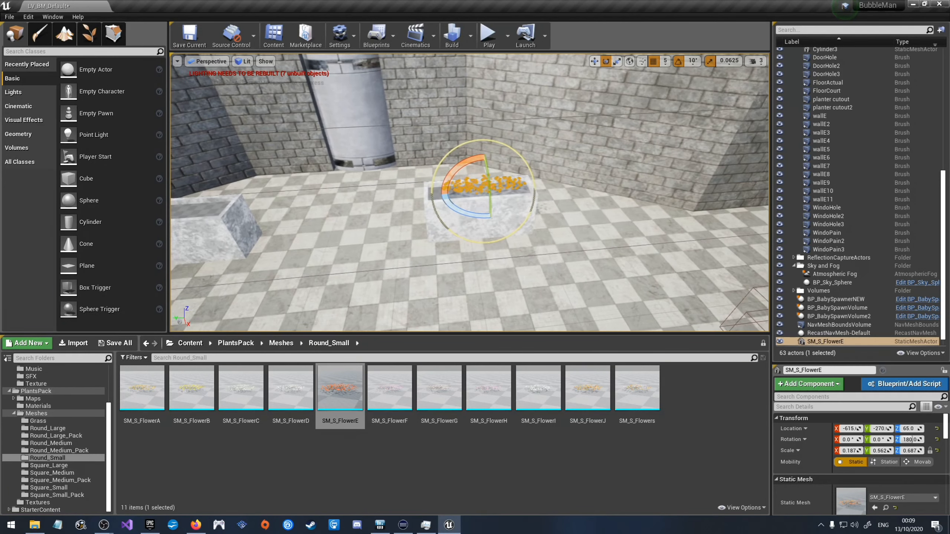
{"action": "left_click", "coordinate": [575, 276]}
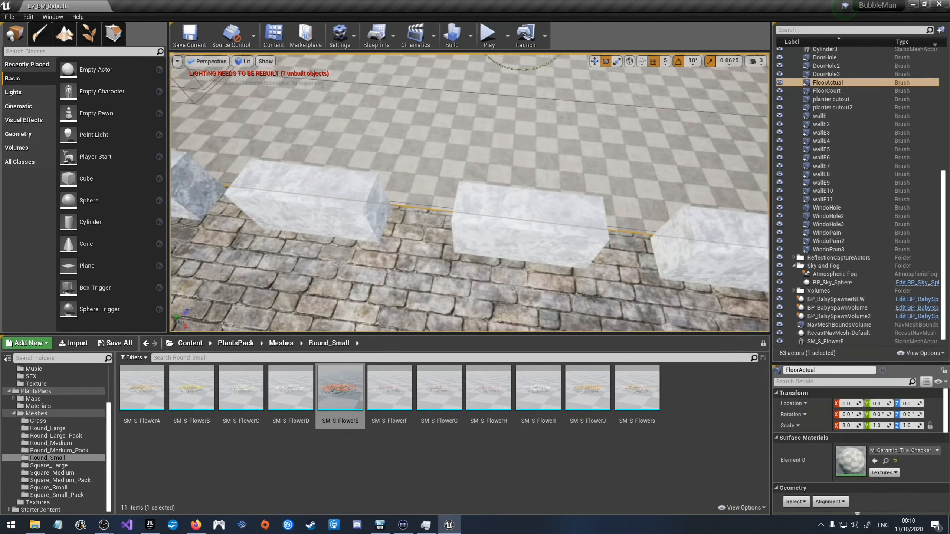
{"action": "key", "text": "s"}
{"action": "right_click_drag", "start_coordinate": [470, 193], "coordinate": [465, 230]}
{"action": "key", "text": "w"}
{"action": "key", "text": "s"}
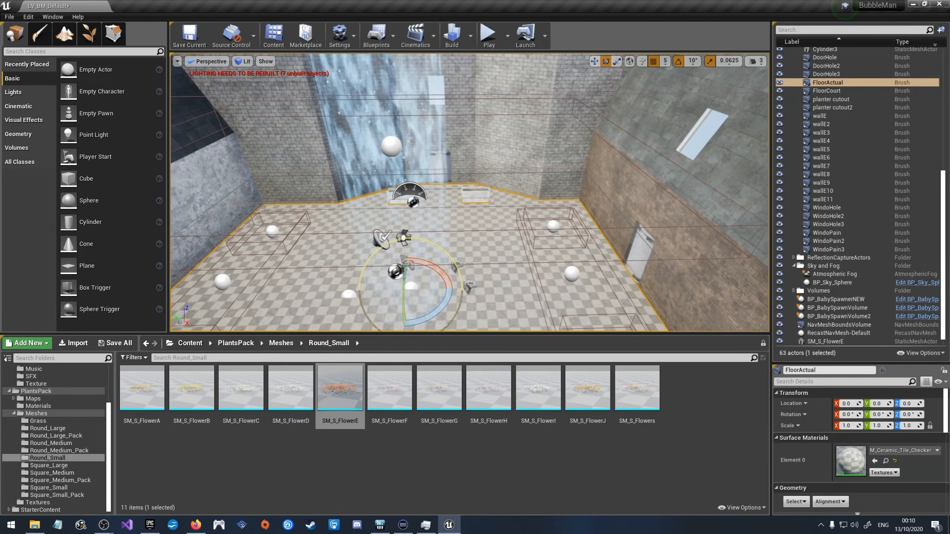
{"action": "key", "text": "w"}
{"action": "mouse_move", "coordinate": [470, 193]}
{"action": "right_mouse_down"}
{"action": "mouse_move", "coordinate": [470, 168]}
{"action": "mouse_move", "coordinate": [482, 194]}
{"action": "right_mouse_up"}
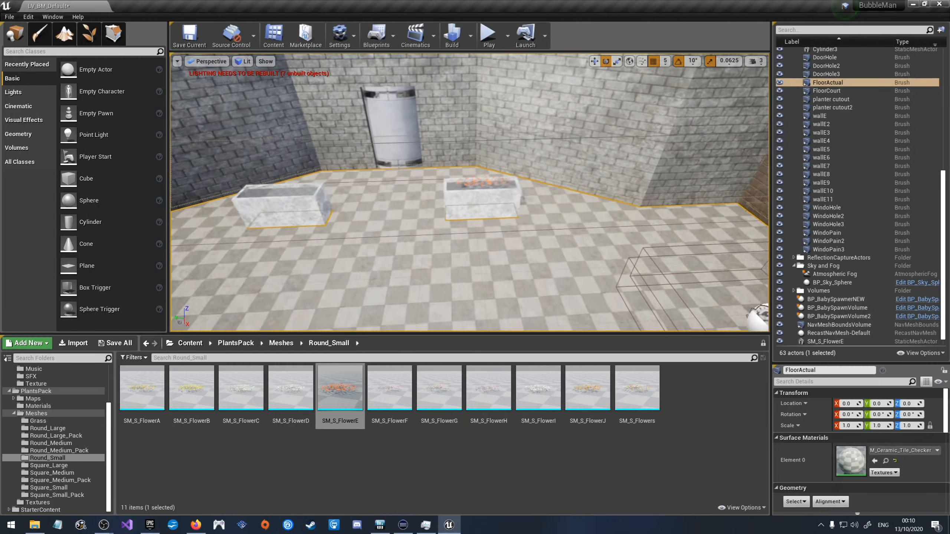
Step: Collapse the New3D folder in the level's actor list and delete the SM_S_FlowerE mesh from the planter
{"action": "left_click", "coordinate": [482, 185]}
{"action": "key", "text": "f"}
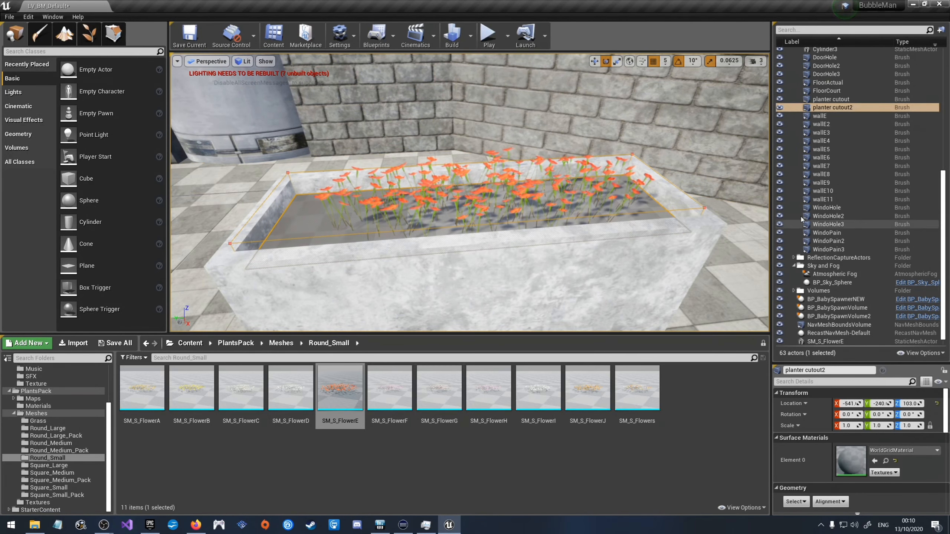
{"action": "scroll", "coordinate": [848, 127], "scroll_direction": "up", "scroll_amount": 10}
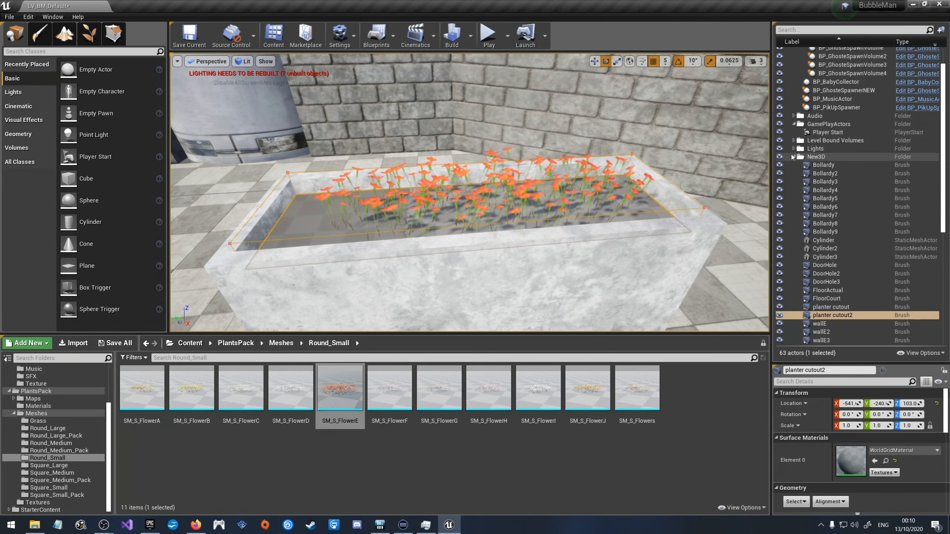
{"action": "left_click", "coordinate": [793, 158]}
{"action": "left_click", "coordinate": [793, 157]}
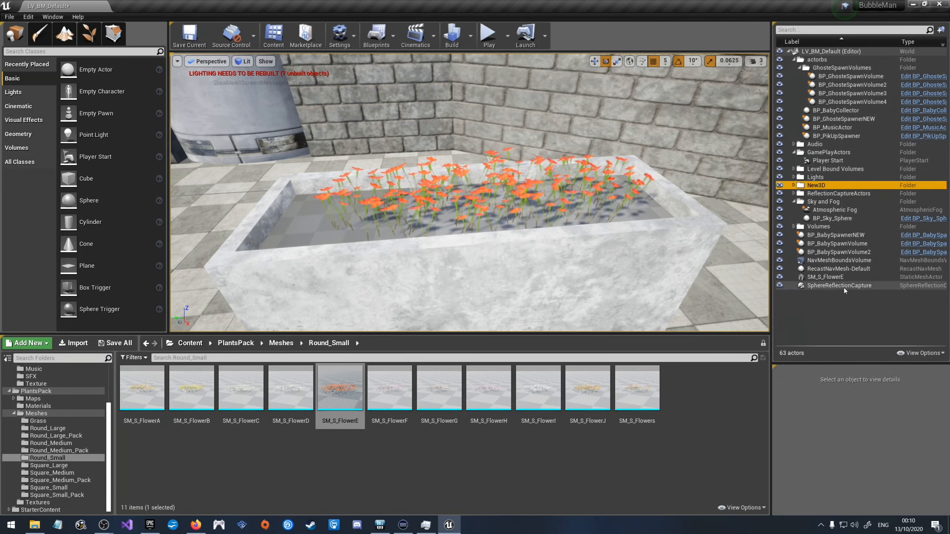
{"action": "left_click", "coordinate": [842, 277]}
{"action": "key", "text": "Delete"}
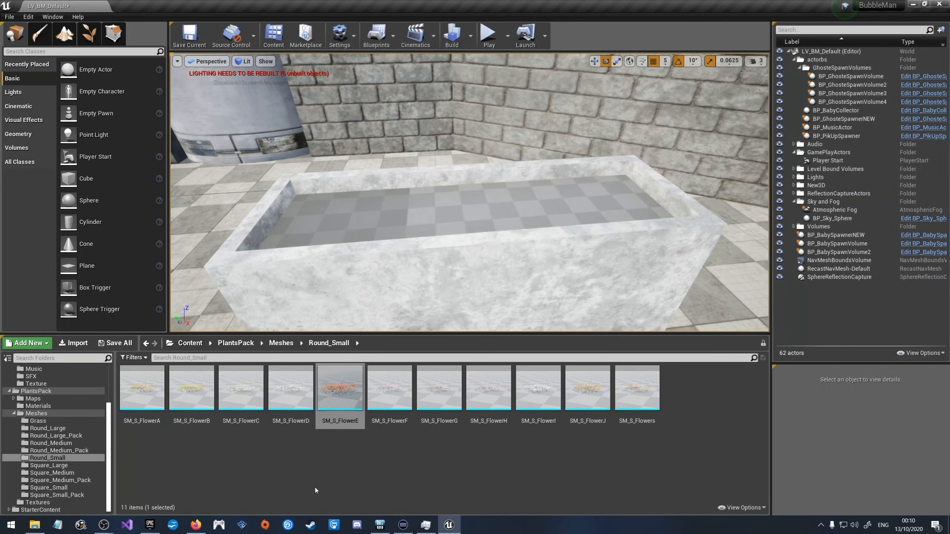
Step: Collapse the PlantsPack folder in the content tree and save the current level
{"action": "scroll", "coordinate": [42, 445], "scroll_direction": "up", "scroll_amount": 3}
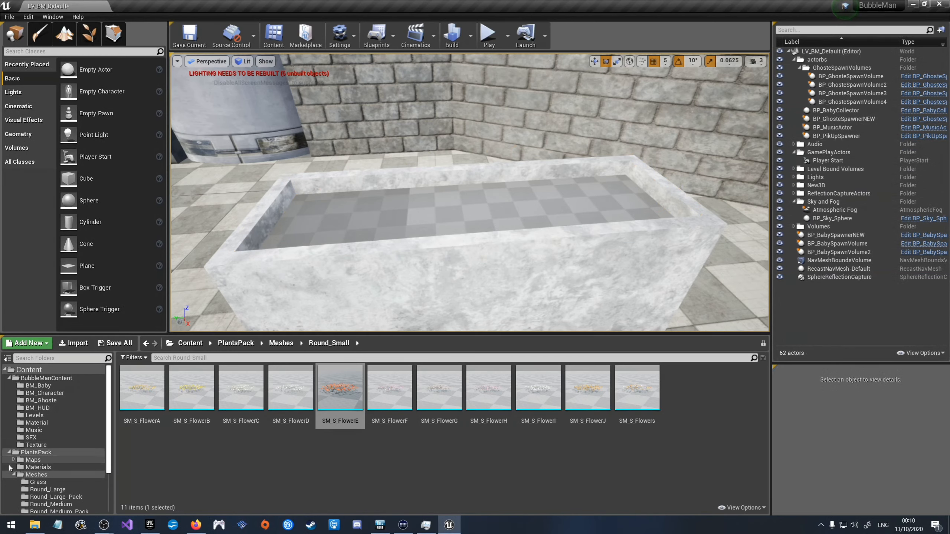
{"action": "left_click", "coordinate": [9, 453]}
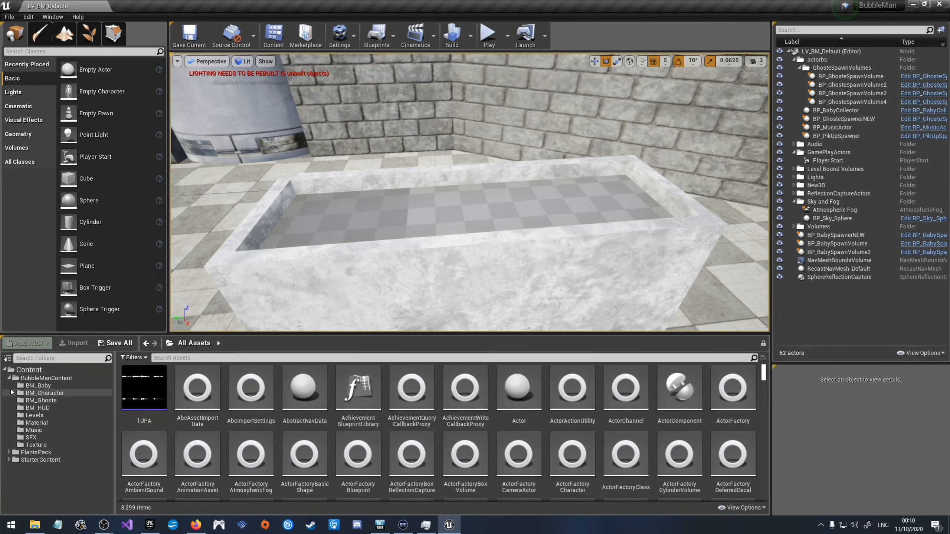
{"action": "left_click", "coordinate": [197, 41]}
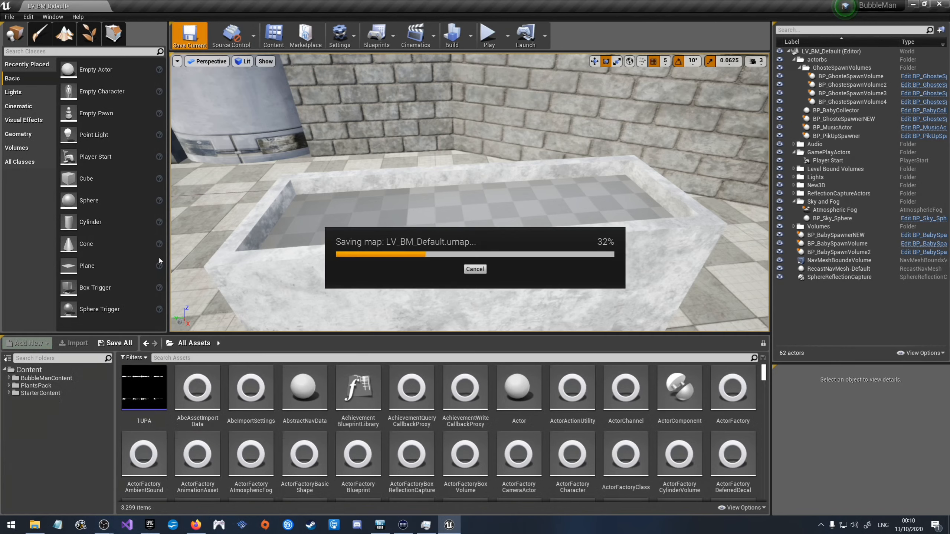
Step: Delete the PlantsPack folder from the project's content and confirm the deletion
{"action": "left_click", "coordinate": [46, 379]}
{"action": "left_click", "coordinate": [38, 386]}
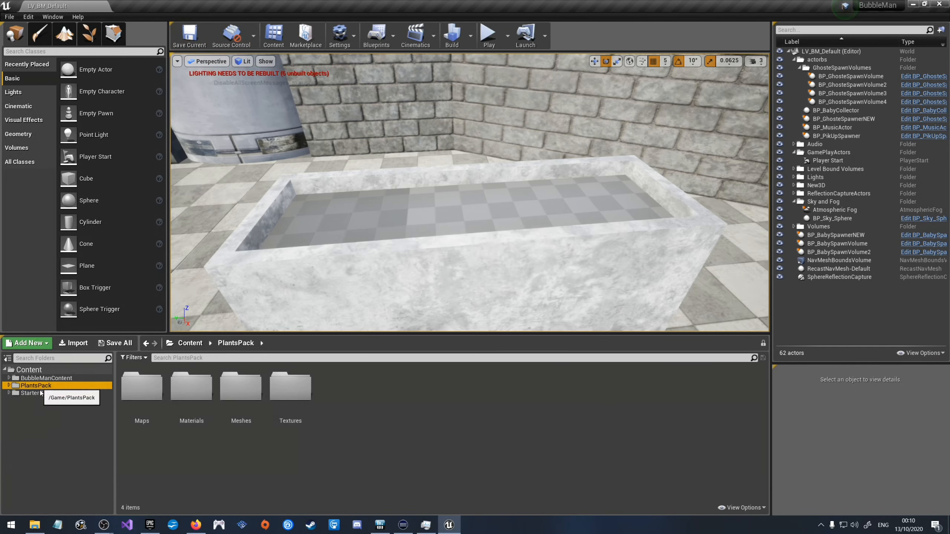
{"action": "key", "text": "Delete"}
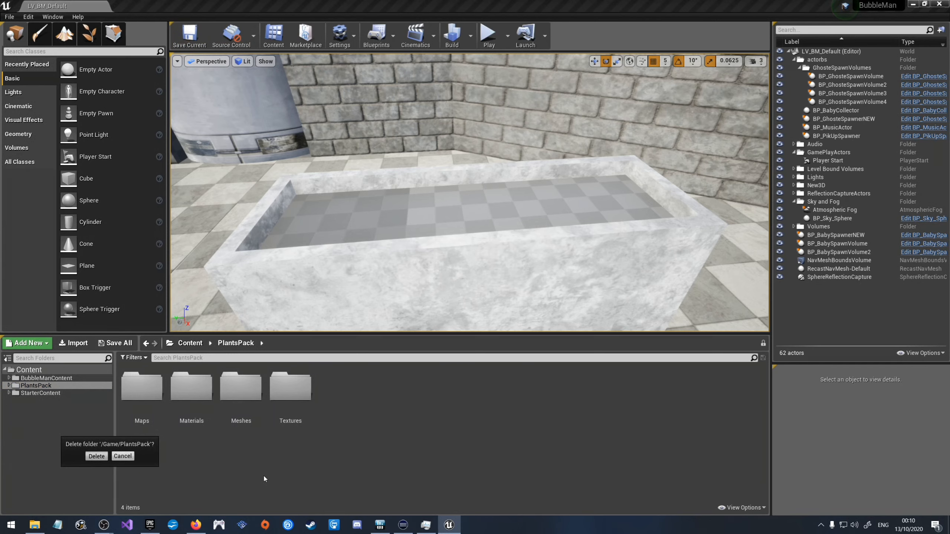
{"action": "key", "text": "Return"}
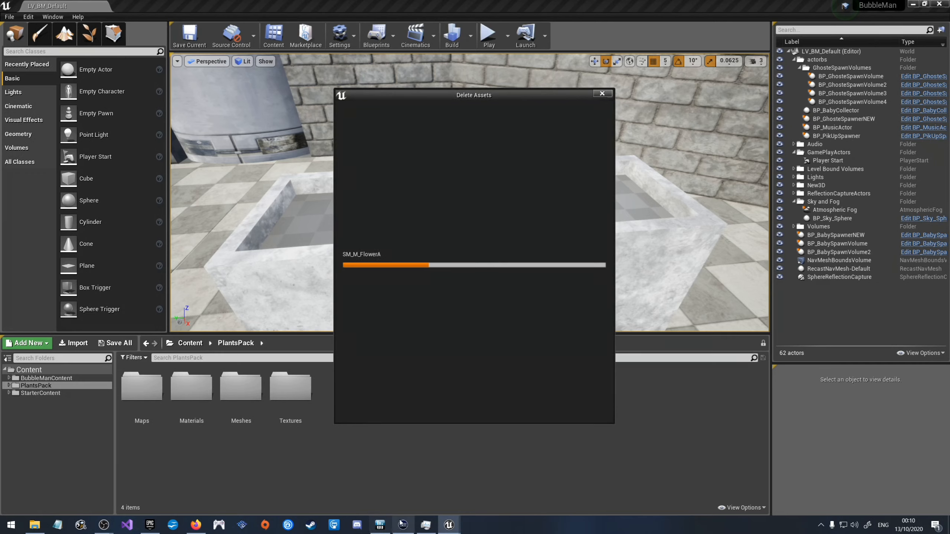
Step: Switch to the Epic Games Launcher, browse the vault and view the Nature Package's third preview image
{"action": "left_click", "coordinate": [149, 525]}
{"action": "scroll", "coordinate": [351, 329], "scroll_direction": "down", "scroll_amount": 4}
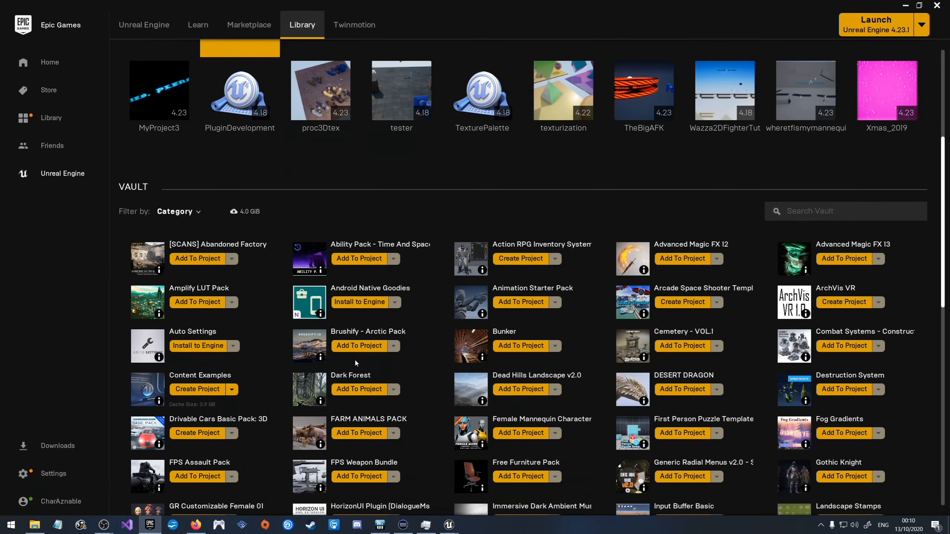
{"action": "scroll", "coordinate": [623, 384], "scroll_direction": "down", "scroll_amount": 3}
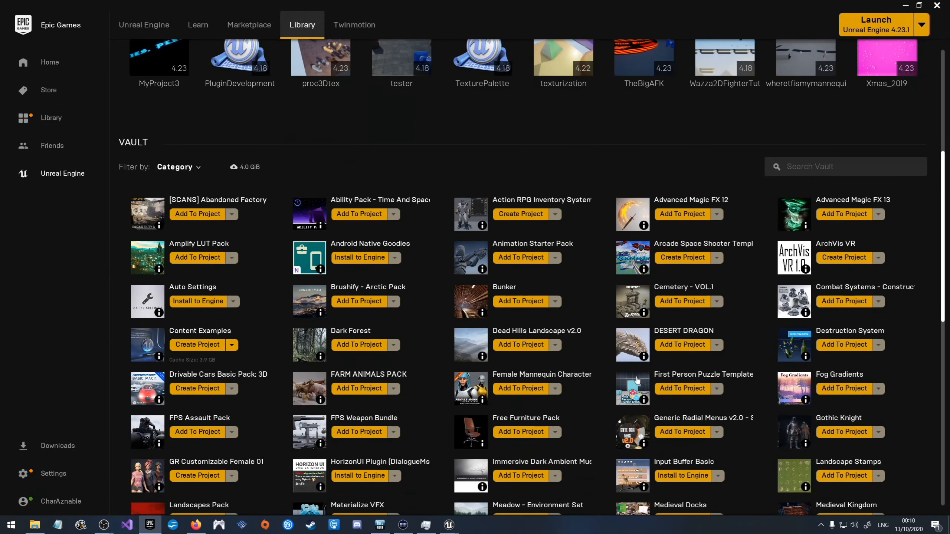
{"action": "scroll", "coordinate": [718, 417], "scroll_direction": "down", "scroll_amount": 1}
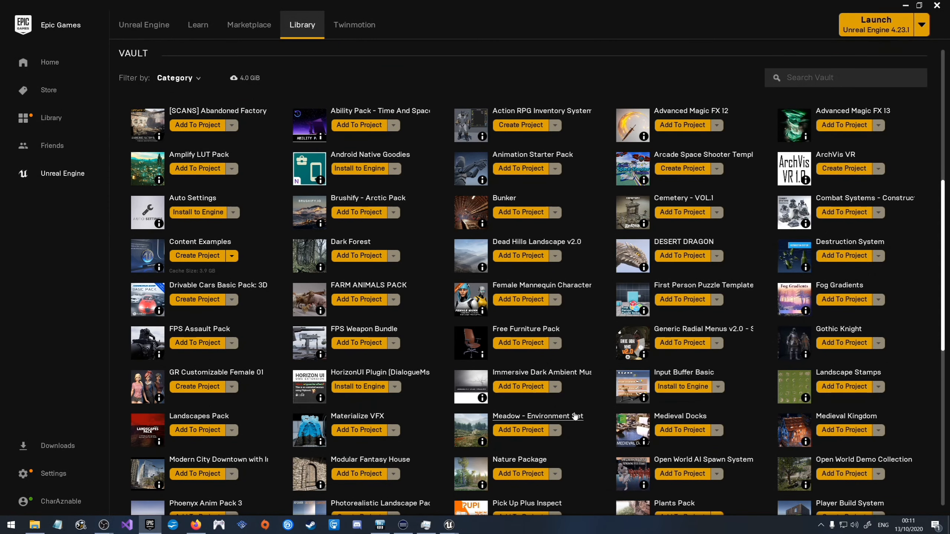
{"action": "scroll", "coordinate": [467, 387], "scroll_direction": "down", "scroll_amount": 1}
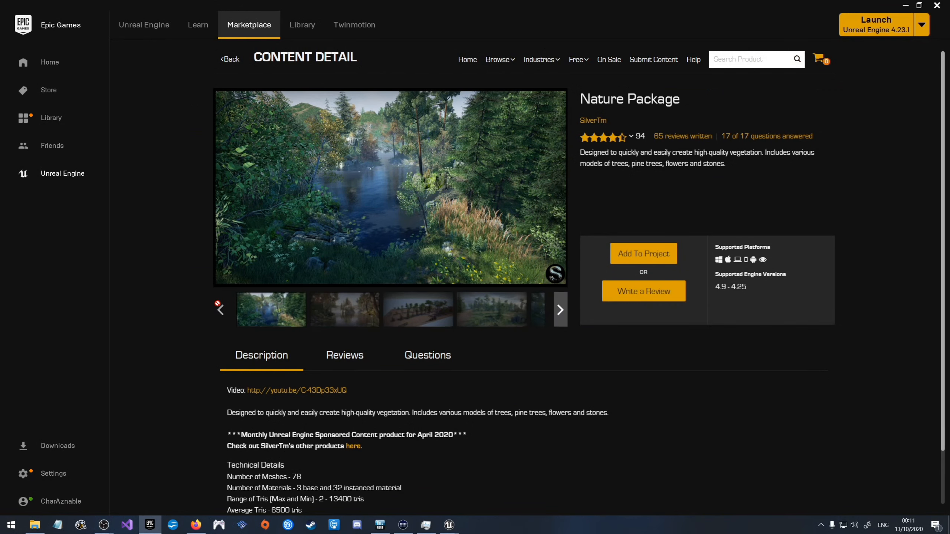
{"action": "left_click", "coordinate": [418, 309]}
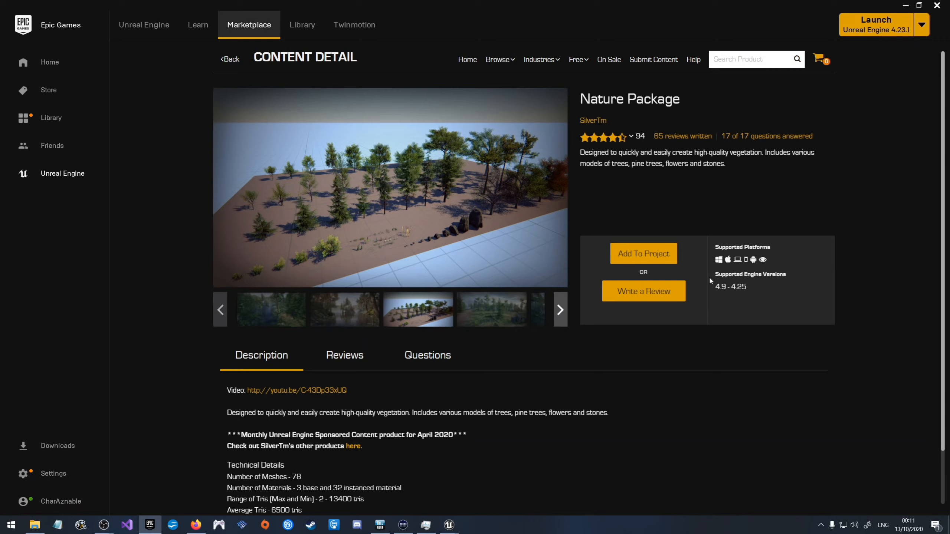
{"action": "left_click", "coordinate": [643, 251]}
{"action": "left_click", "coordinate": [444, 229]}
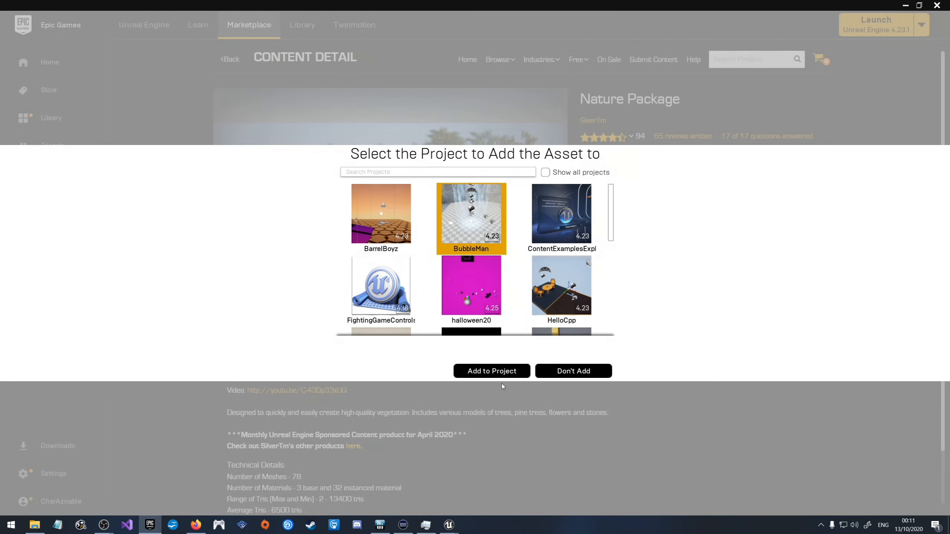
{"action": "left_click", "coordinate": [573, 370]}
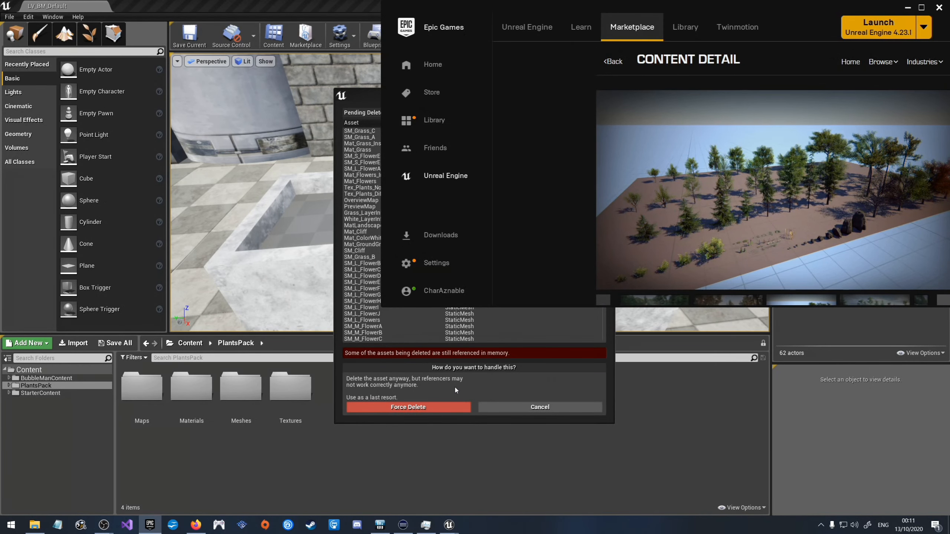
Step: Force delete the pending PlantsPack assets in the editor and return to the Epic Games Launcher
{"action": "left_click", "coordinate": [433, 409]}
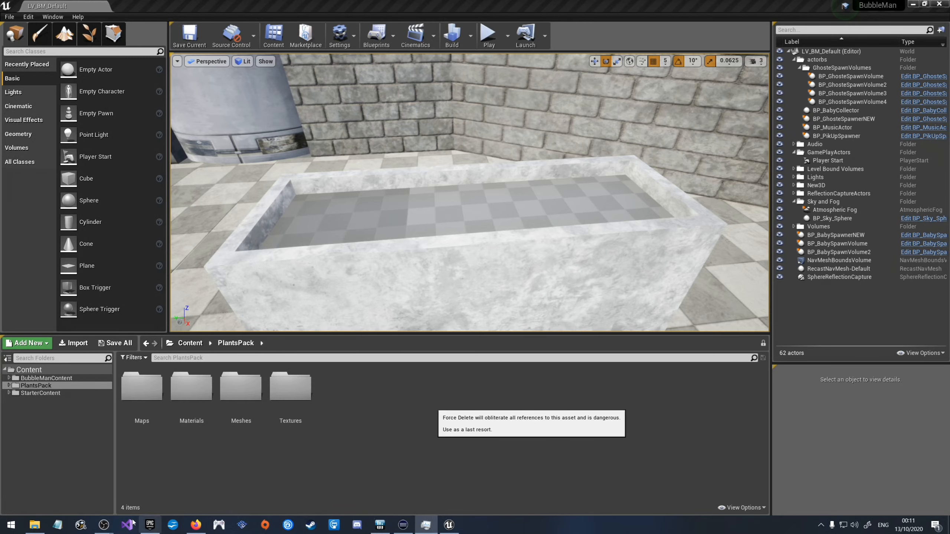
{"action": "left_click", "coordinate": [155, 524]}
{"action": "left_click_drag", "start_coordinate": [767, 10], "coordinate": [564, 1]}
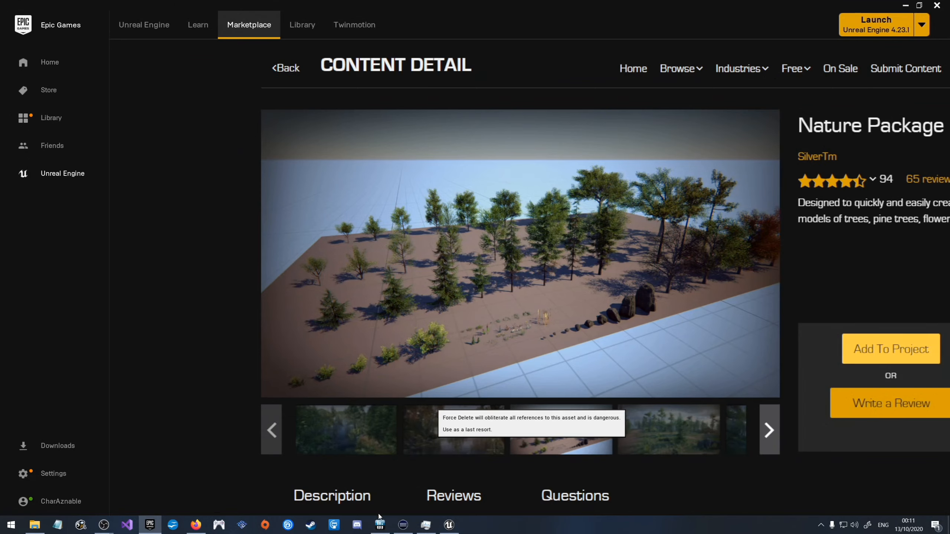
{"action": "key", "text": "alt+Tab"}
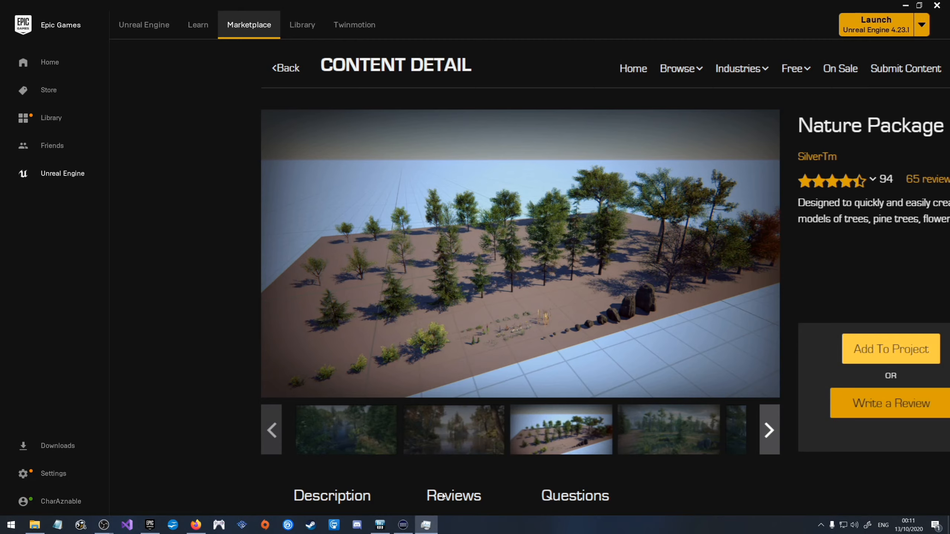
Step: Return to the launcher's library and add the Nature Package from the vault to the BubbleMan project
{"action": "left_click", "coordinate": [193, 357]}
{"action": "left_click", "coordinate": [198, 25]}
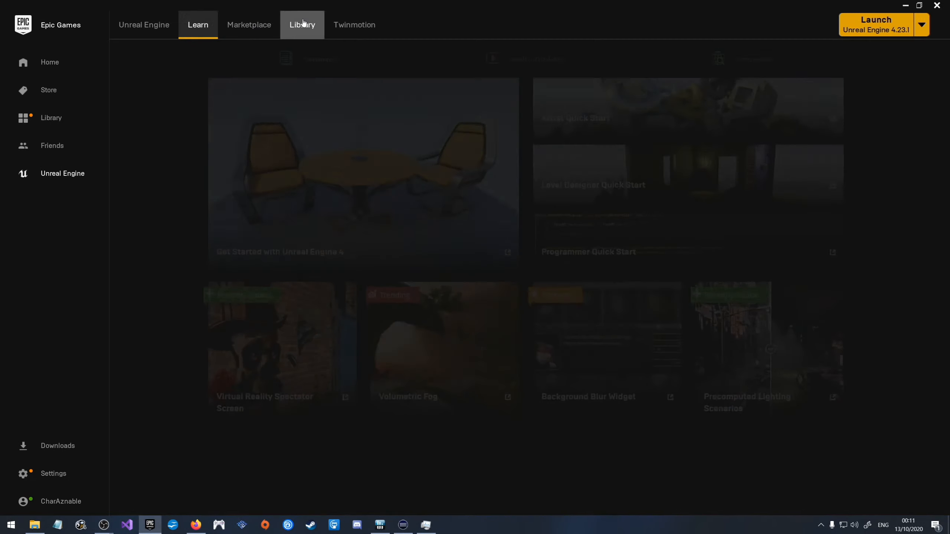
{"action": "left_click", "coordinate": [302, 23]}
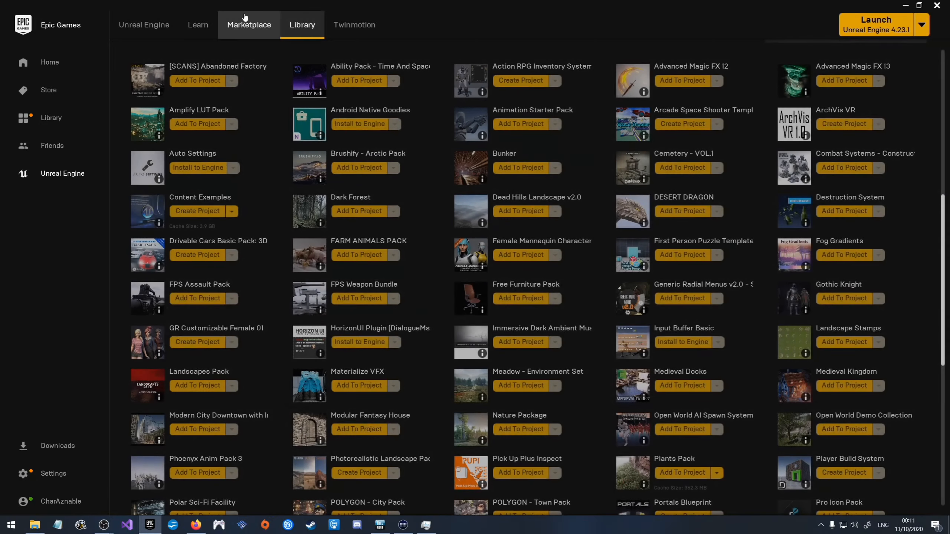
{"action": "left_click", "coordinate": [304, 25]}
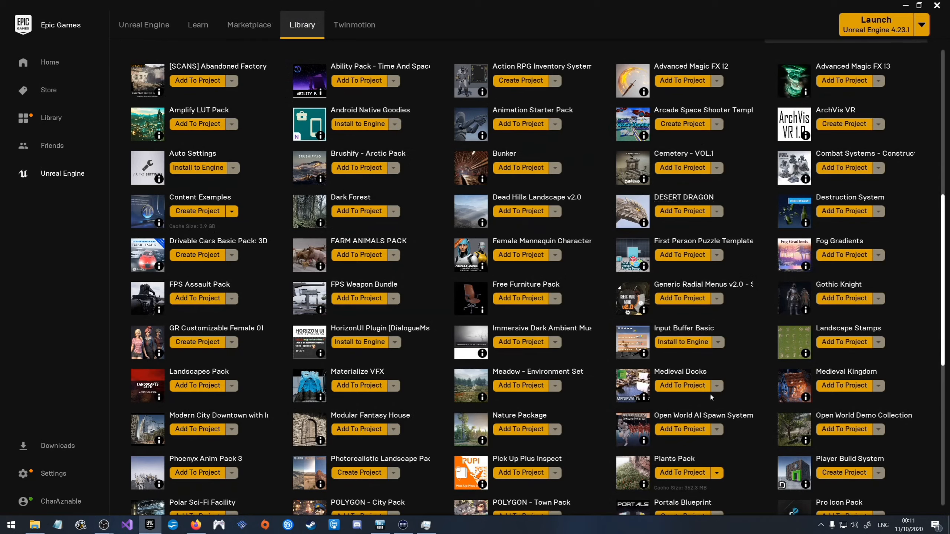
{"action": "left_click", "coordinate": [520, 429]}
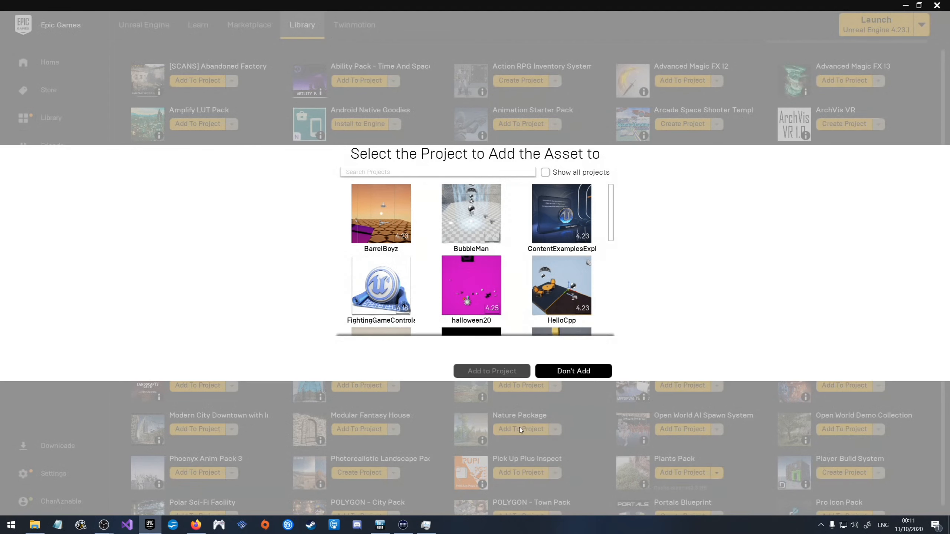
{"action": "left_click", "coordinate": [460, 239]}
{"action": "left_click", "coordinate": [507, 374]}
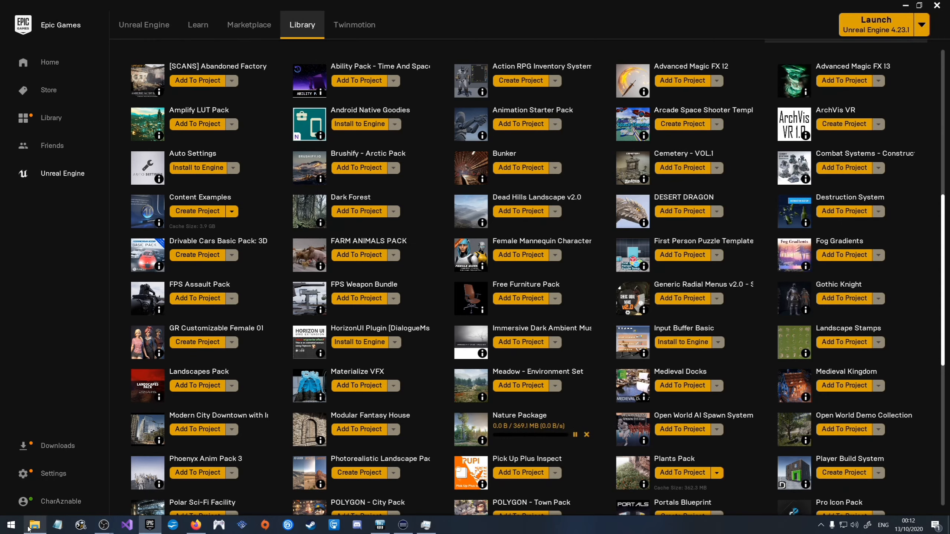
{"action": "scroll", "coordinate": [283, 333], "scroll_direction": "up", "scroll_amount": 3}
{"action": "scroll", "coordinate": [283, 331], "scroll_direction": "up", "scroll_amount": 1}
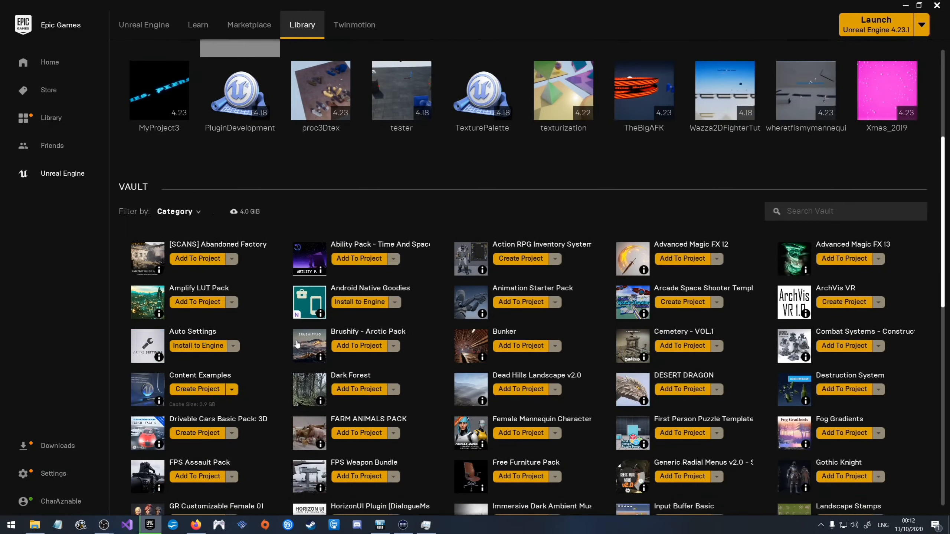
{"action": "scroll", "coordinate": [288, 337], "scroll_direction": "down", "scroll_amount": 6}
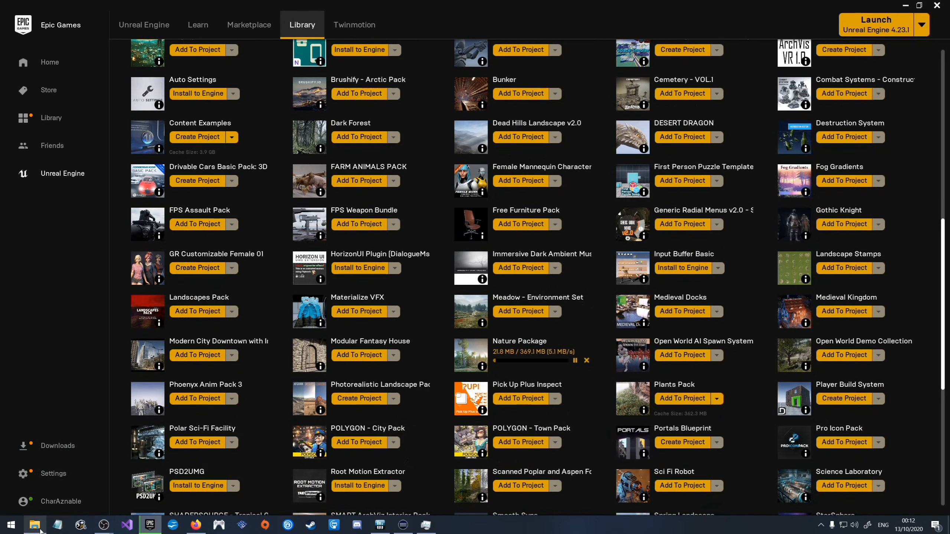
{"action": "mouse_move", "coordinate": [41, 530]}
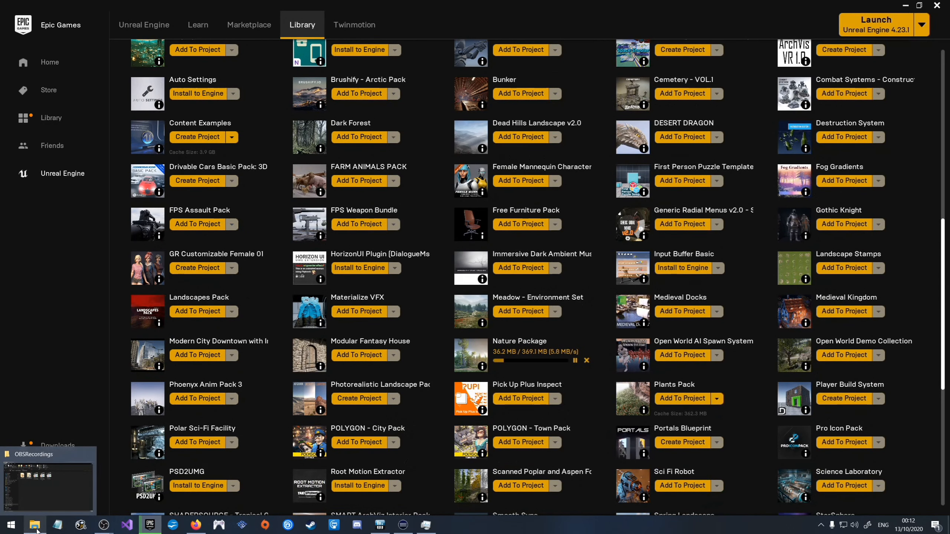
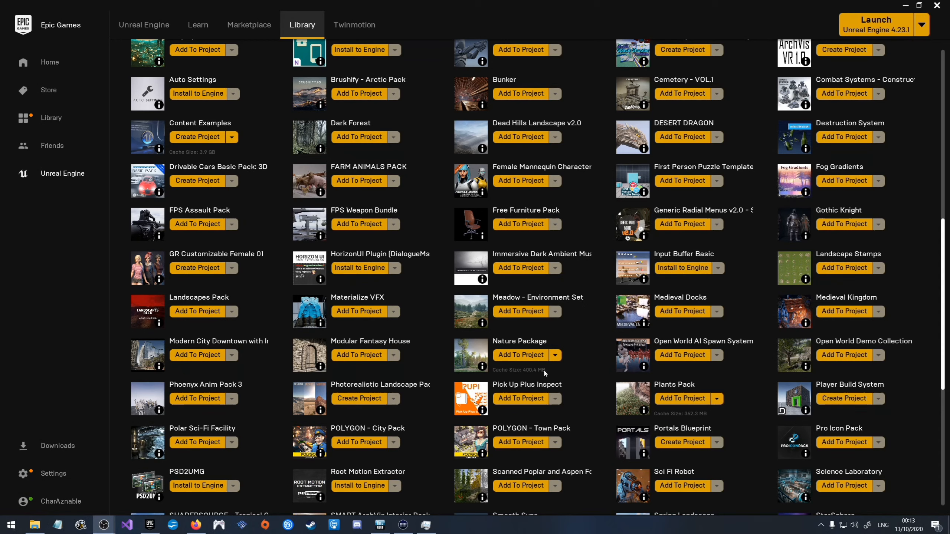
Step: Open the BubbleMan project from the launcher's project library in Unreal Engine
{"action": "scroll", "coordinate": [537, 395], "scroll_direction": "up", "scroll_amount": 10}
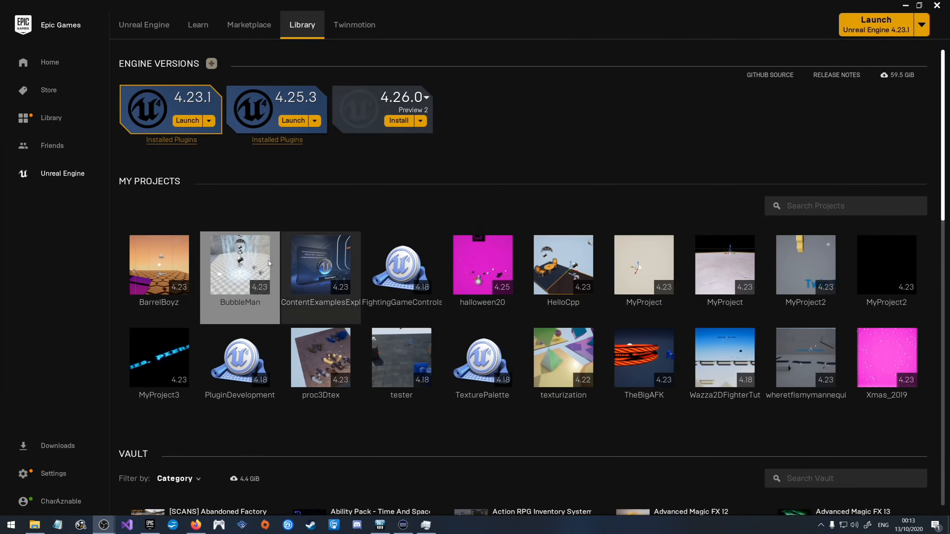
{"action": "left_click", "coordinate": [245, 254]}
{"action": "double_click", "coordinate": [244, 254]}
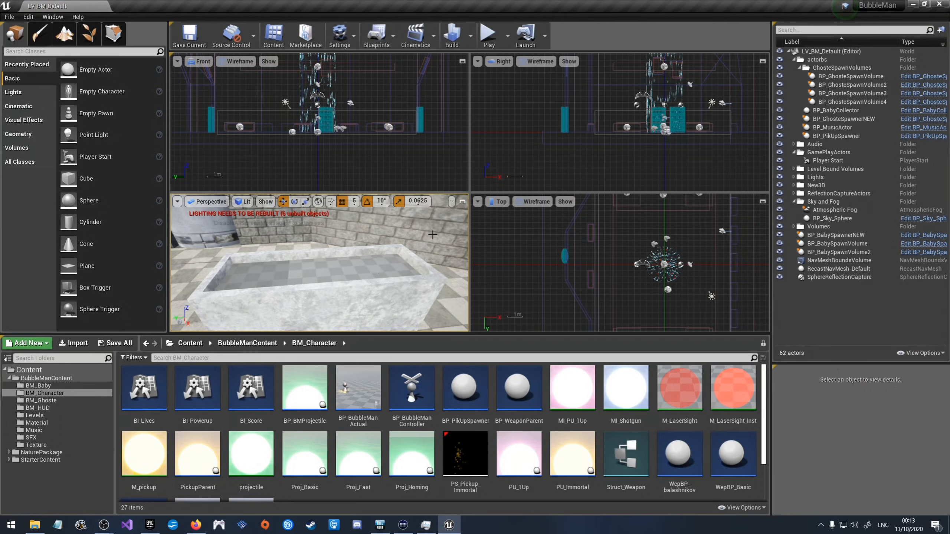
Step: Change the viewport layout from four panes to a single perspective pane and save the level
{"action": "left_click", "coordinate": [183, 61]}
{"action": "left_click", "coordinate": [177, 61]}
{"action": "mouse_move", "coordinate": [198, 61]}
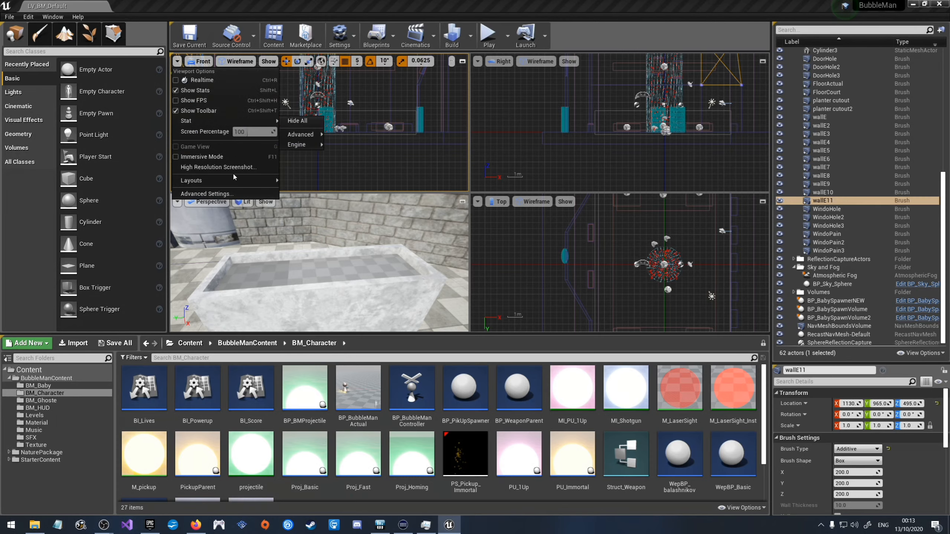
{"action": "mouse_move", "coordinate": [256, 180]}
{"action": "left_click", "coordinate": [293, 195]}
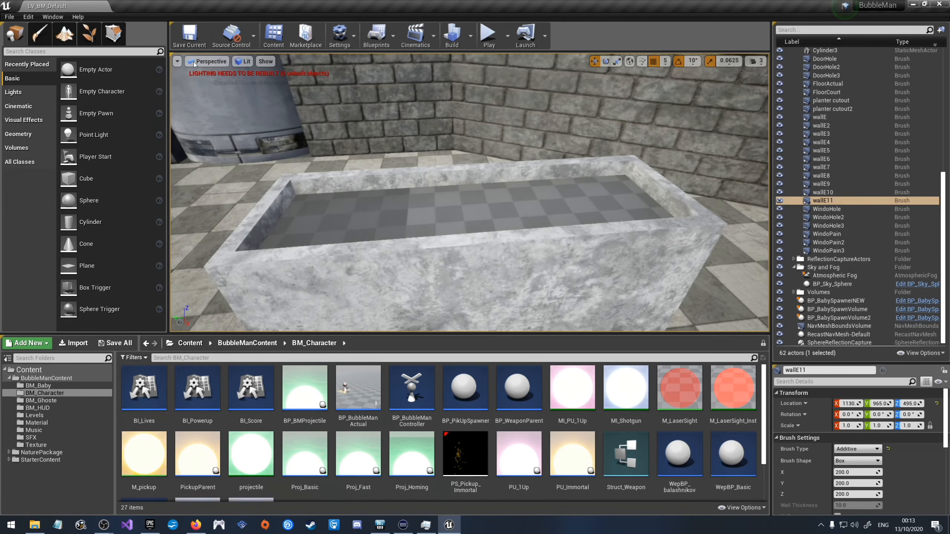
{"action": "key", "text": "ctrl+s"}
Step: View both planters, look through the NaturePackage ground materials, and return to the Materials folder
{"action": "scroll", "coordinate": [562, 197], "scroll_direction": "up", "scroll_amount": 3}
{"action": "scroll", "coordinate": [554, 201], "scroll_direction": "down", "scroll_amount": 10}
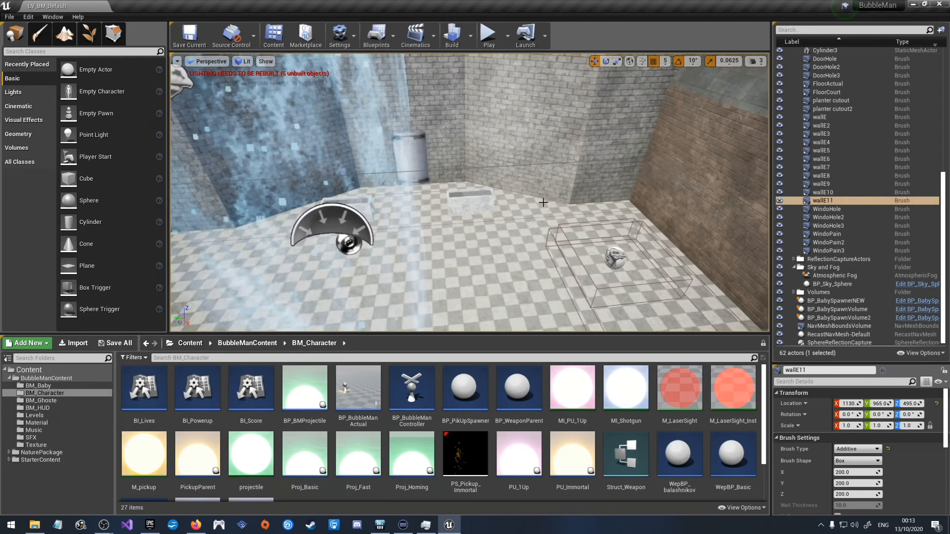
{"action": "right_click_drag", "start_coordinate": [516, 195], "coordinate": [534, 212]}
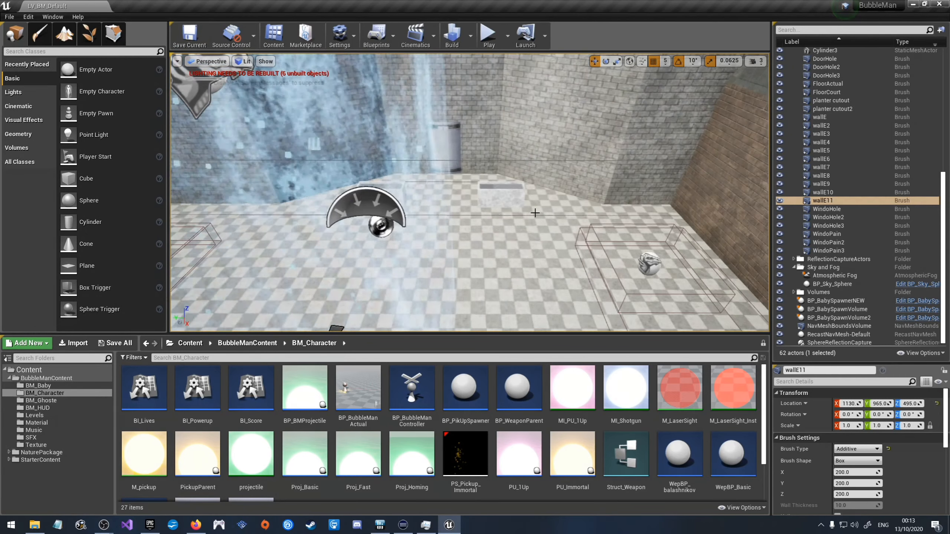
{"action": "scroll", "coordinate": [542, 171], "scroll_direction": "up", "scroll_amount": 6}
{"action": "scroll", "coordinate": [531, 172], "scroll_direction": "up", "scroll_amount": 3}
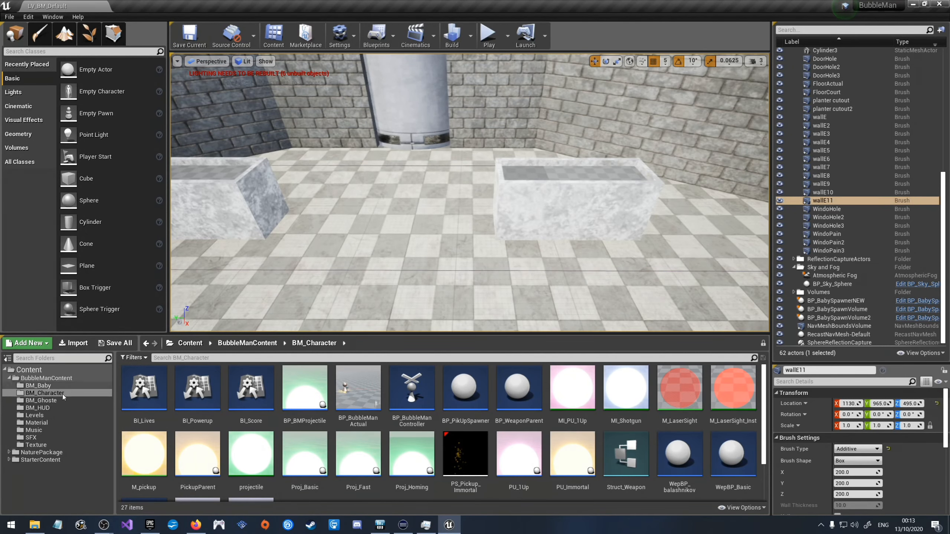
{"action": "left_click", "coordinate": [10, 452]}
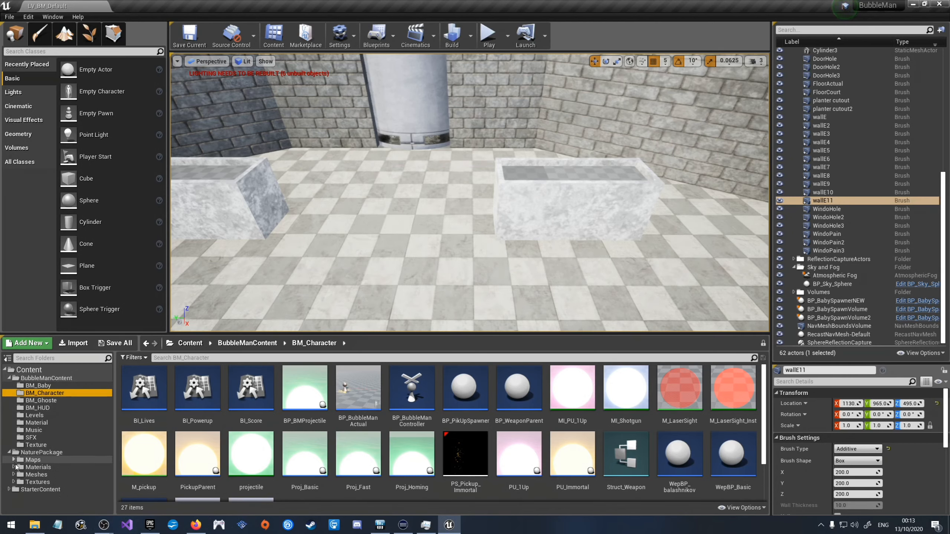
{"action": "left_click", "coordinate": [14, 467]}
{"action": "left_click", "coordinate": [35, 468]}
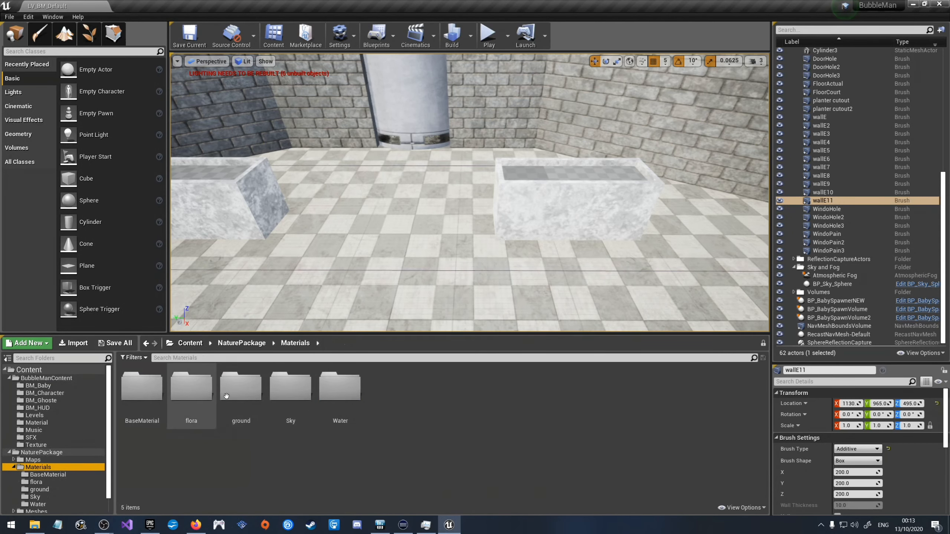
{"action": "double_click", "coordinate": [240, 388]}
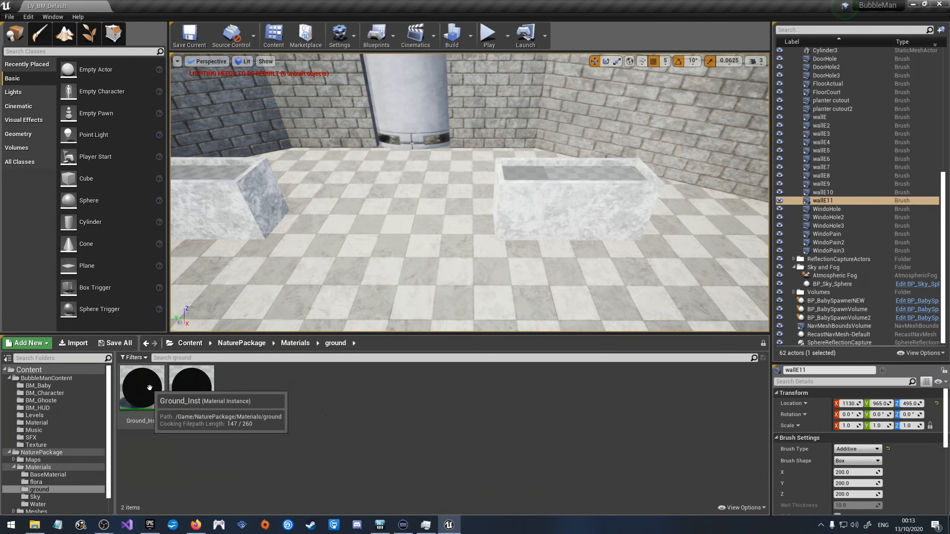
{"action": "left_click", "coordinate": [293, 343]}
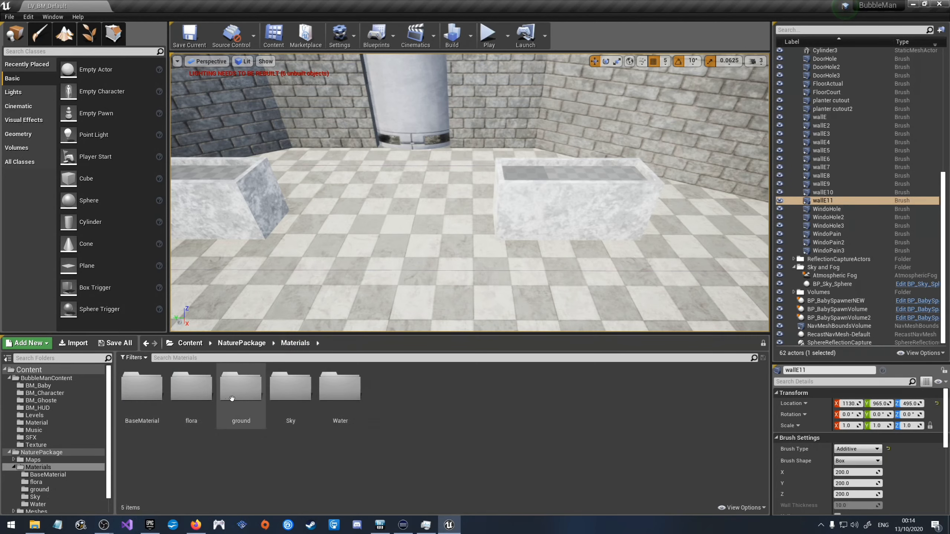
Step: Browse the NaturePackage flora materials for a surface suited to the planter floors
{"action": "double_click", "coordinate": [192, 389]}
{"action": "scroll", "coordinate": [210, 402], "scroll_direction": "down", "scroll_amount": 1}
{"action": "scroll", "coordinate": [209, 402], "scroll_direction": "down", "scroll_amount": 2}
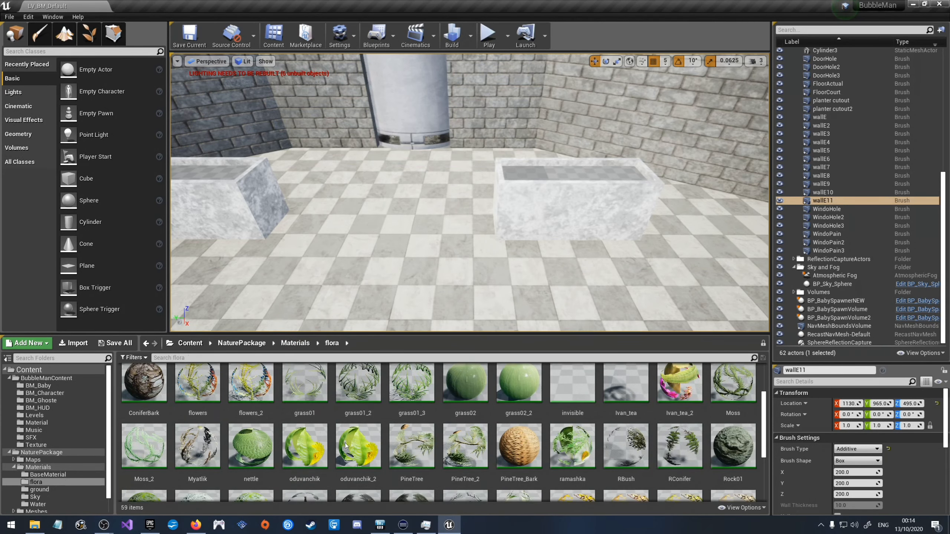
{"action": "scroll", "coordinate": [494, 471], "scroll_direction": "down", "scroll_amount": 3}
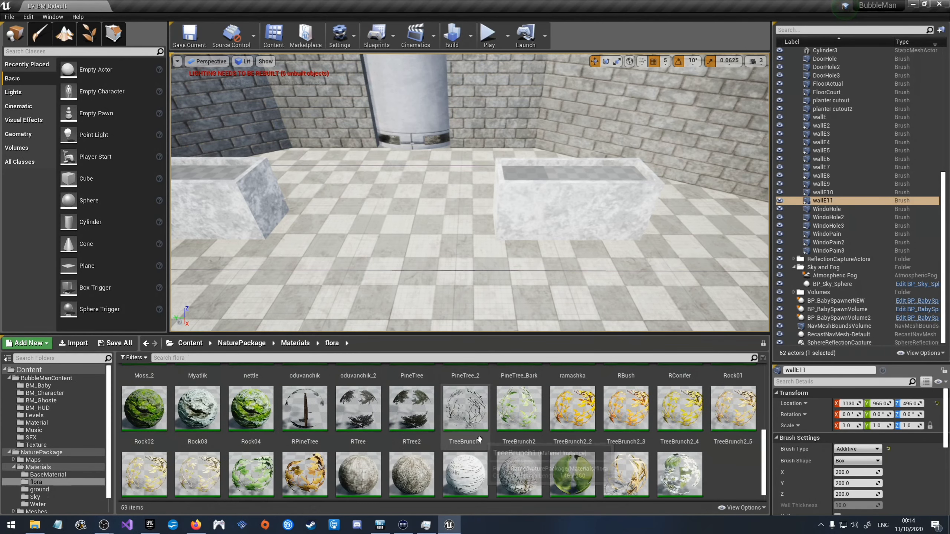
{"action": "scroll", "coordinate": [416, 420], "scroll_direction": "up", "scroll_amount": 3}
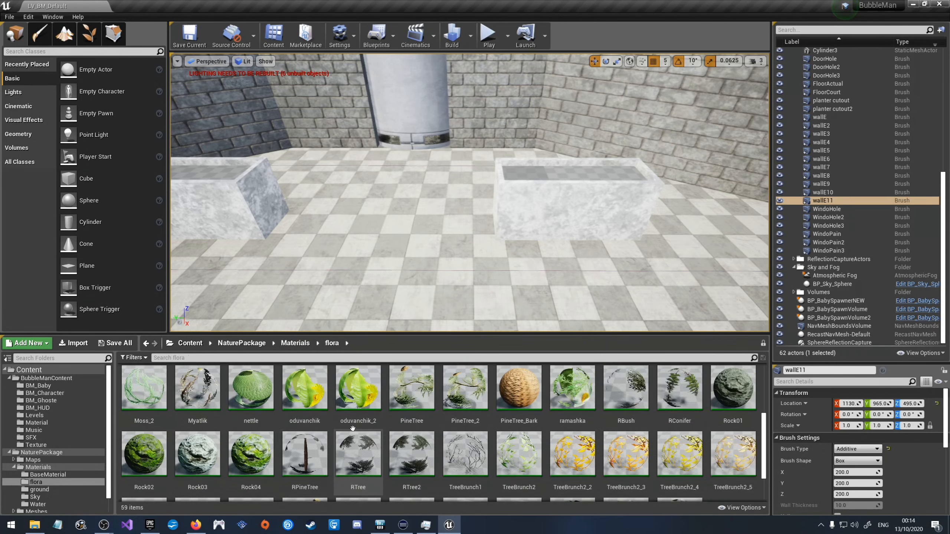
{"action": "scroll", "coordinate": [407, 412], "scroll_direction": "up", "scroll_amount": 3}
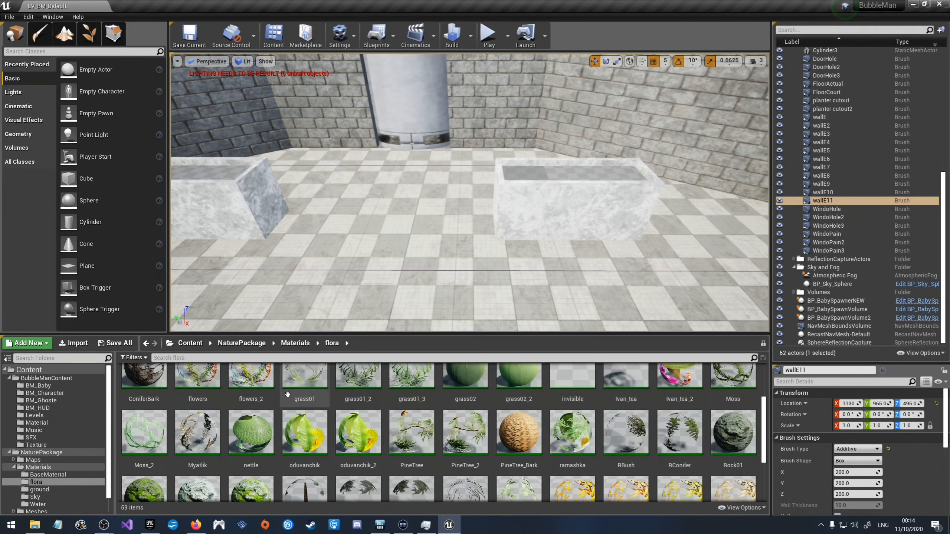
Step: Apply the ConiferBark material to the inner floor of the first planter and select that surface
{"action": "right_click_drag", "start_coordinate": [403, 198], "coordinate": [365, 176]}
{"action": "scroll", "coordinate": [390, 414], "scroll_direction": "up", "scroll_amount": 3}
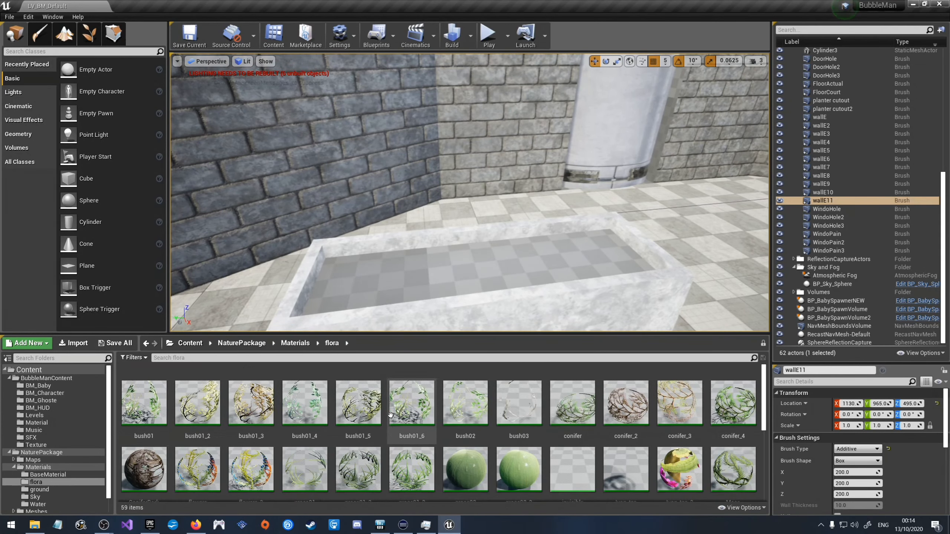
{"action": "right_click_drag", "start_coordinate": [433, 214], "coordinate": [398, 261]}
{"action": "left_click", "coordinate": [144, 468]}
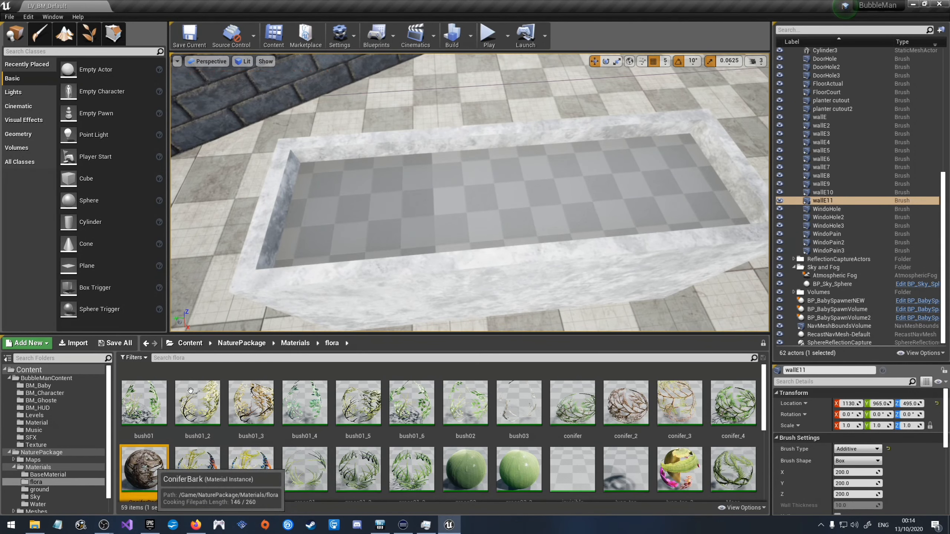
{"action": "left_click_drag", "start_coordinate": [416, 190], "coordinate": [416, 190]}
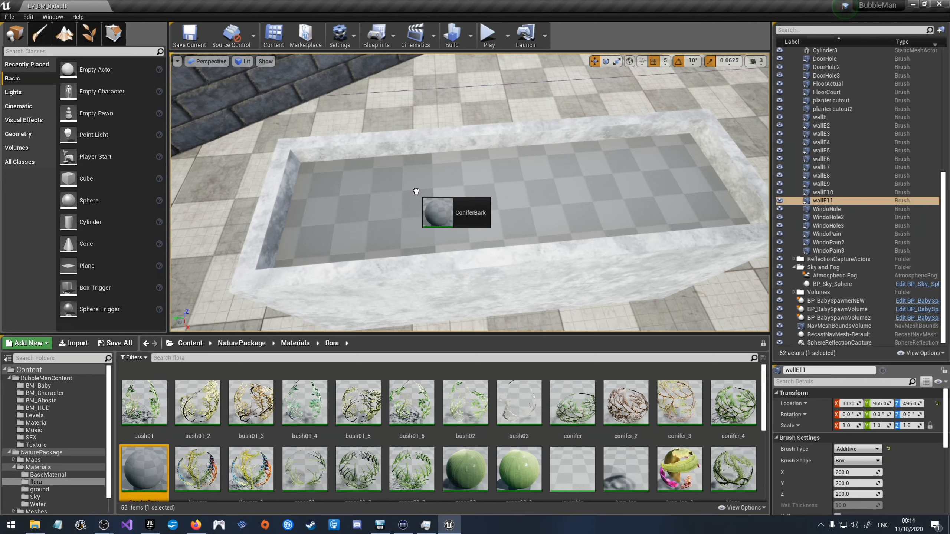
{"action": "left_click_drag", "start_coordinate": [415, 191], "coordinate": [417, 191]}
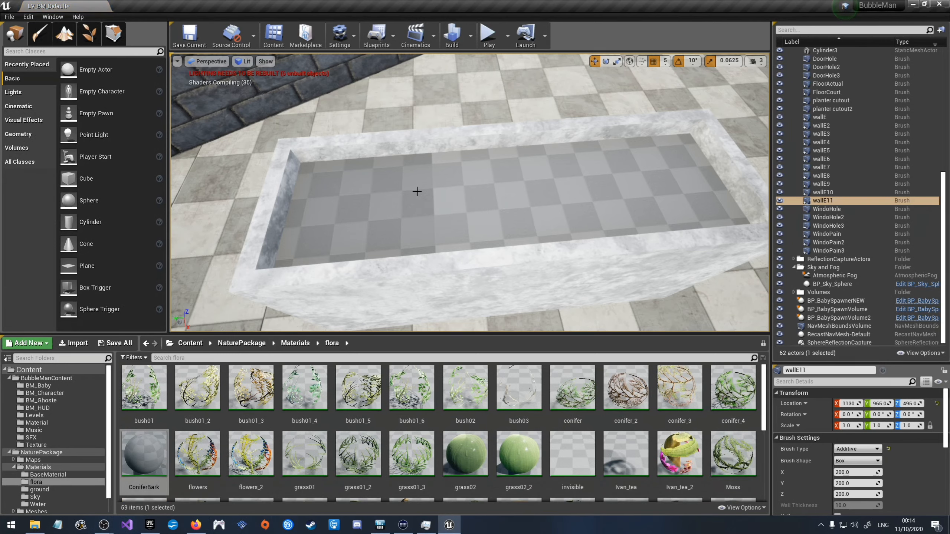
{"action": "left_click", "coordinate": [417, 191]}
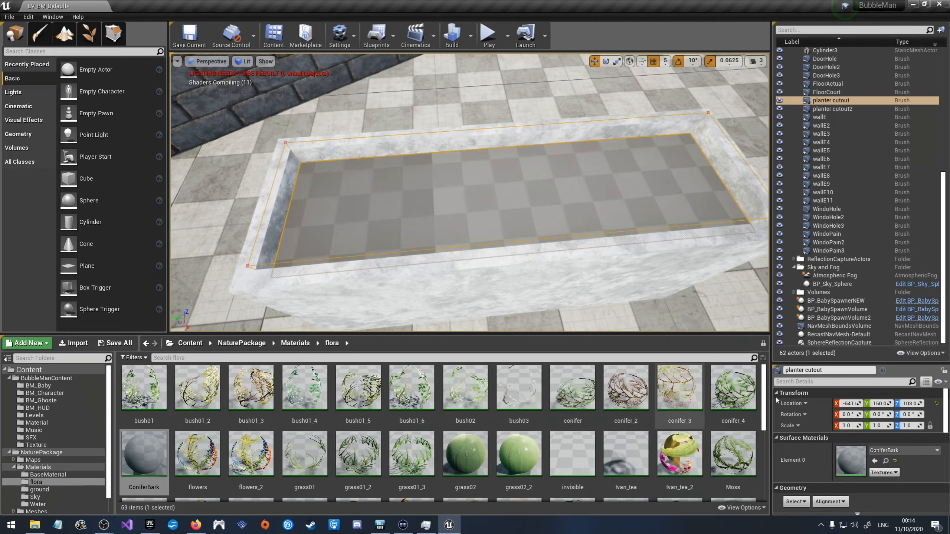
Step: Set the first planter floor's texture scale to U 0.5 and V 0.5 and apply it
{"action": "right_click_drag", "start_coordinate": [572, 282], "coordinate": [598, 290]}
{"action": "scroll", "coordinate": [832, 468], "scroll_direction": "down", "scroll_amount": 3}
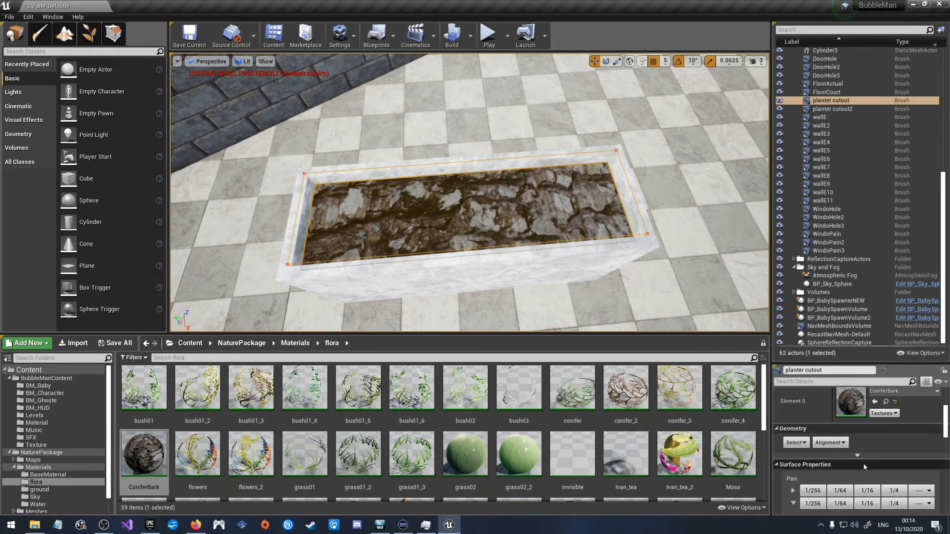
{"action": "scroll", "coordinate": [832, 467], "scroll_direction": "down", "scroll_amount": 3}
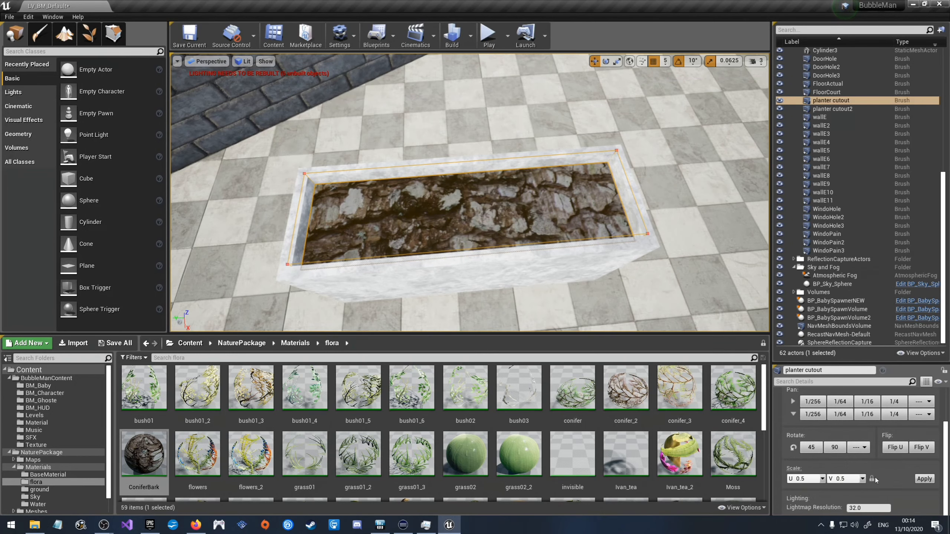
{"action": "left_click", "coordinate": [924, 478]}
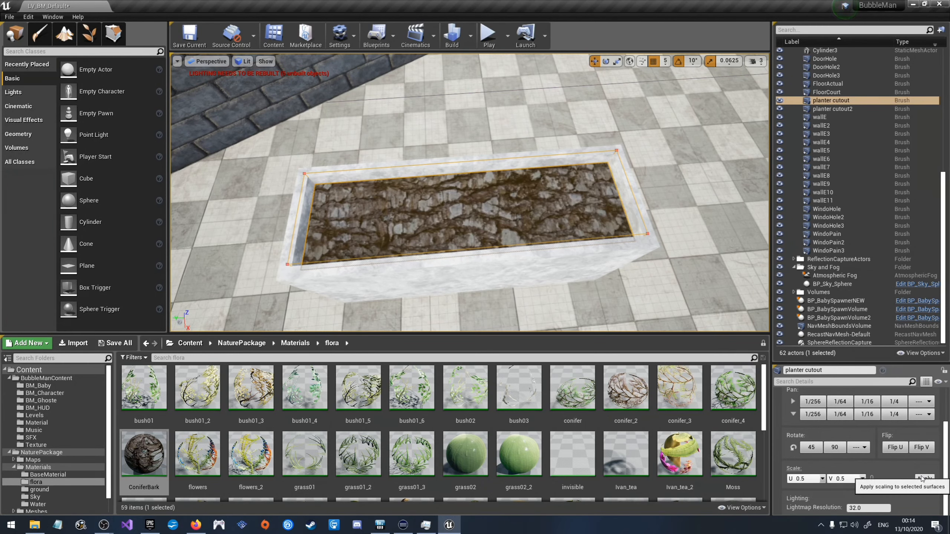
Step: Apply ConiferBark to the second planter's inner floor with a texture scale of U 0.5 and V 0.5
{"action": "right_click_drag", "start_coordinate": [569, 203], "coordinate": [561, 165]}
{"action": "left_click_drag", "start_coordinate": [143, 455], "coordinate": [362, 247]}
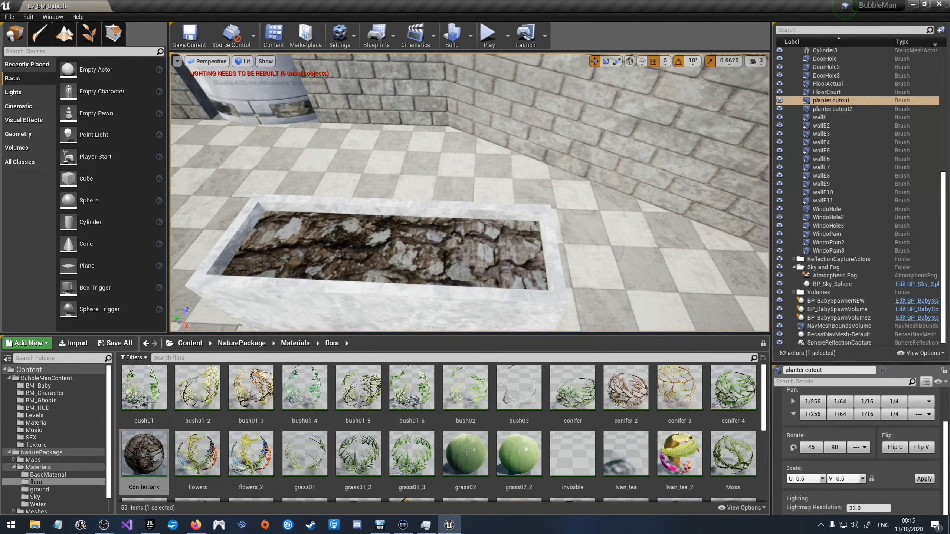
{"action": "left_click", "coordinate": [363, 248]}
{"action": "left_click", "coordinate": [803, 479]}
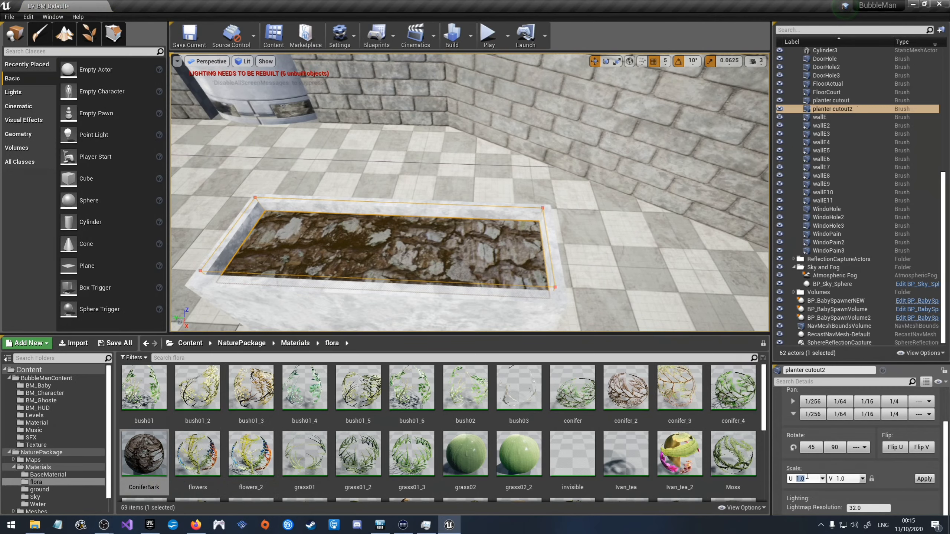
{"action": "type", "text": "0.5"}
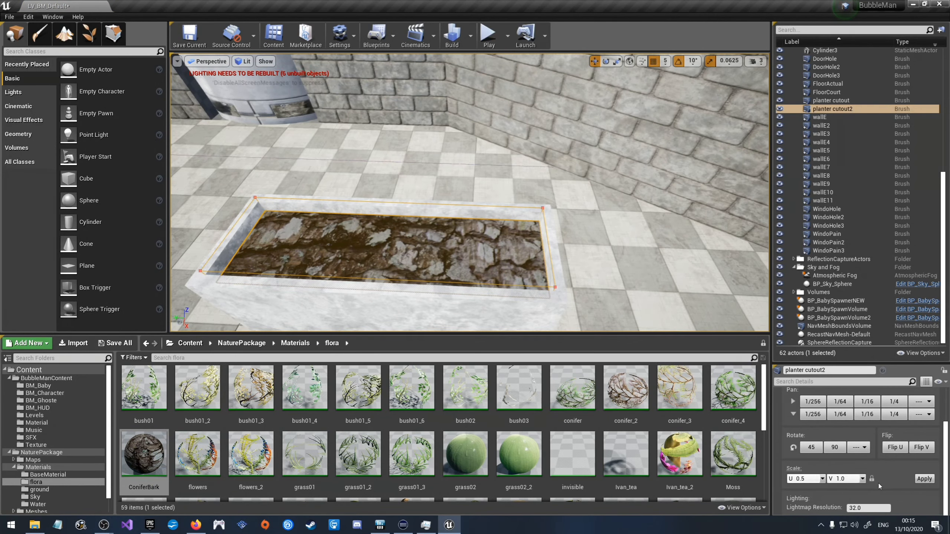
{"action": "left_click", "coordinate": [871, 479]}
{"action": "left_click", "coordinate": [923, 479]}
Step: Rotate the bark texture on the second planter's floor by 45 degrees and save the level
{"action": "right_click_drag", "start_coordinate": [657, 291], "coordinate": [583, 279]}
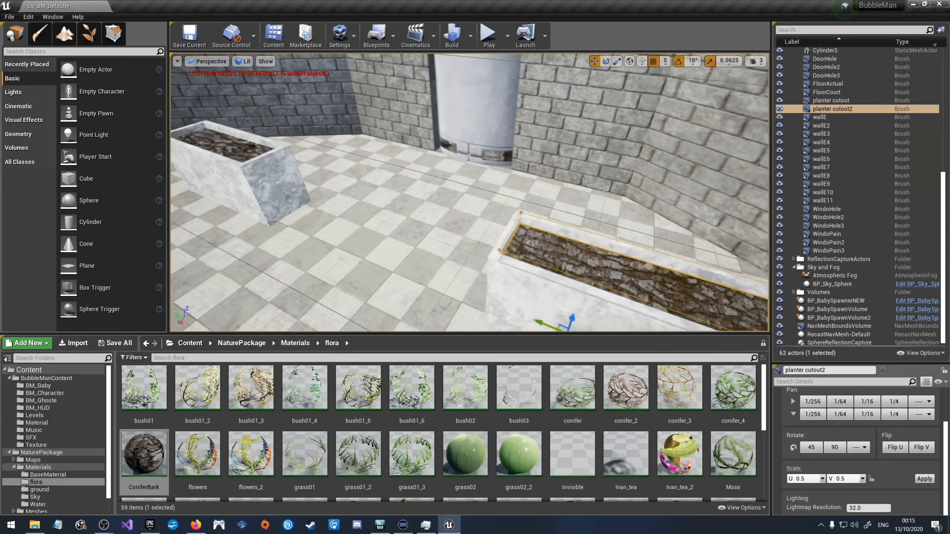
{"action": "key", "text": "f"}
{"action": "left_click", "coordinate": [818, 450]}
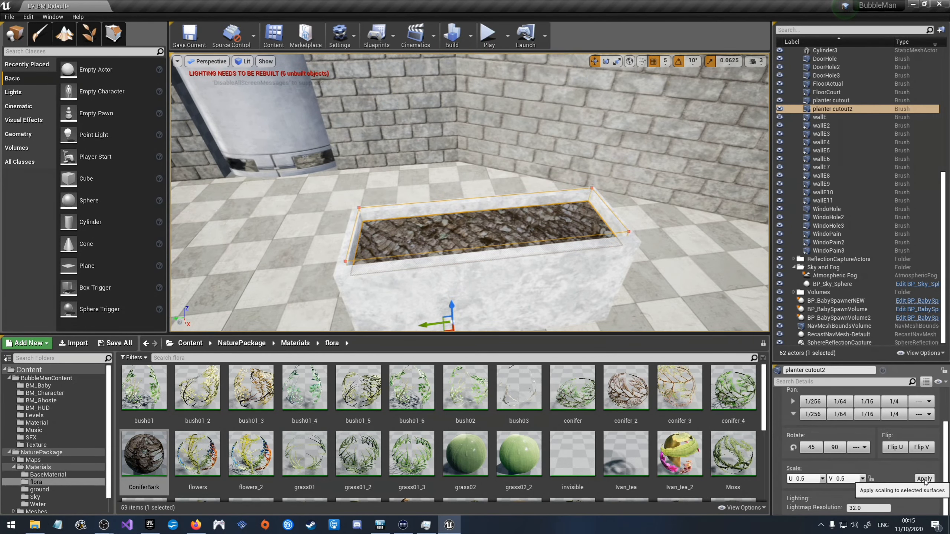
{"action": "left_click", "coordinate": [189, 36]}
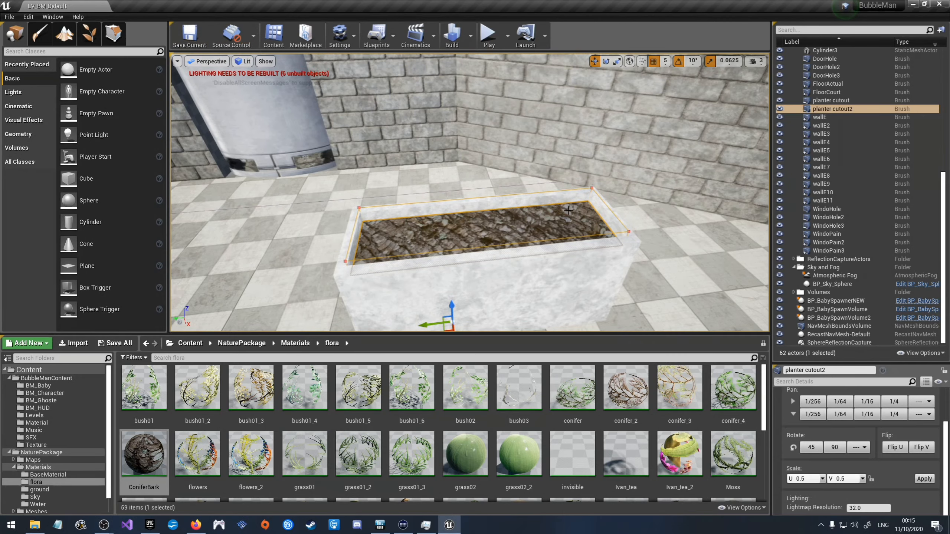
Step: Look through the ground meshes in NaturePackage and return to the Meshes folder
{"action": "key", "text": "s"}
{"action": "right_click_drag", "start_coordinate": [567, 211], "coordinate": [568, 211]}
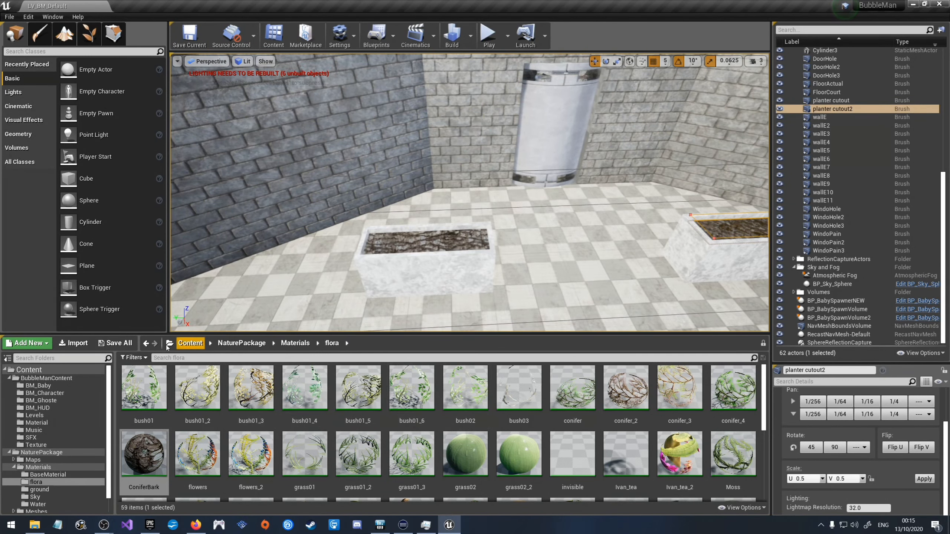
{"action": "left_click", "coordinate": [293, 343]}
{"action": "left_click", "coordinate": [241, 343]}
{"action": "double_click", "coordinate": [241, 388]}
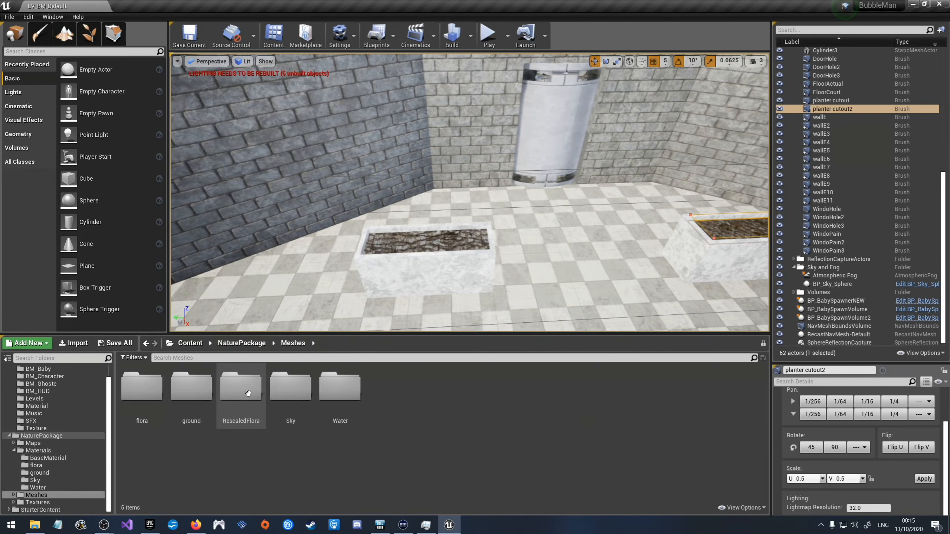
{"action": "double_click", "coordinate": [191, 388]}
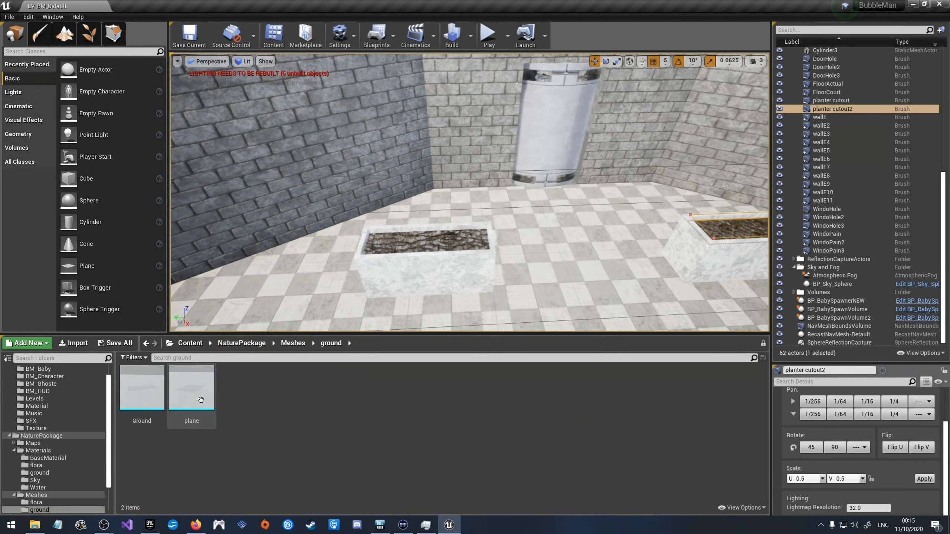
{"action": "left_click", "coordinate": [292, 343]}
Step: Browse the flora static meshes in NaturePackage for plants that suit the planters
{"action": "double_click", "coordinate": [142, 388]}
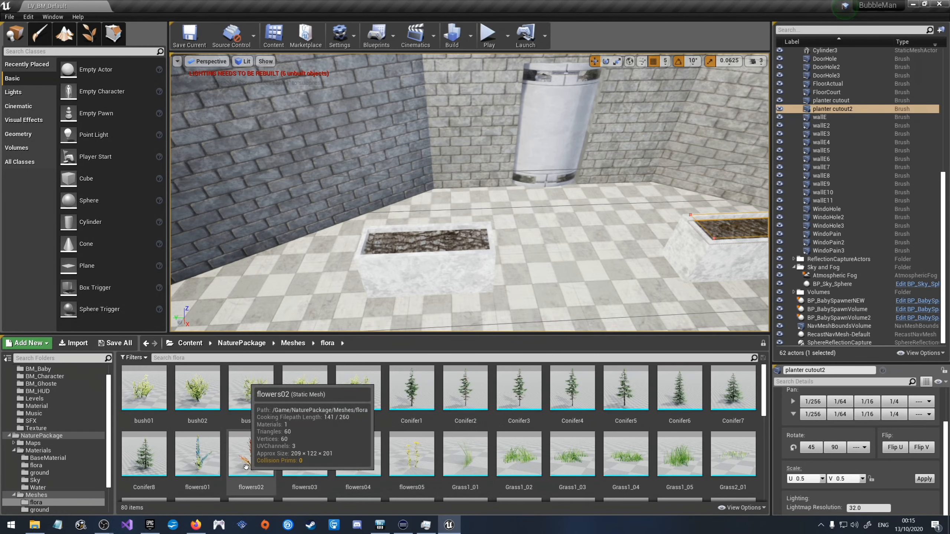
{"action": "scroll", "coordinate": [245, 466], "scroll_direction": "down", "scroll_amount": 7}
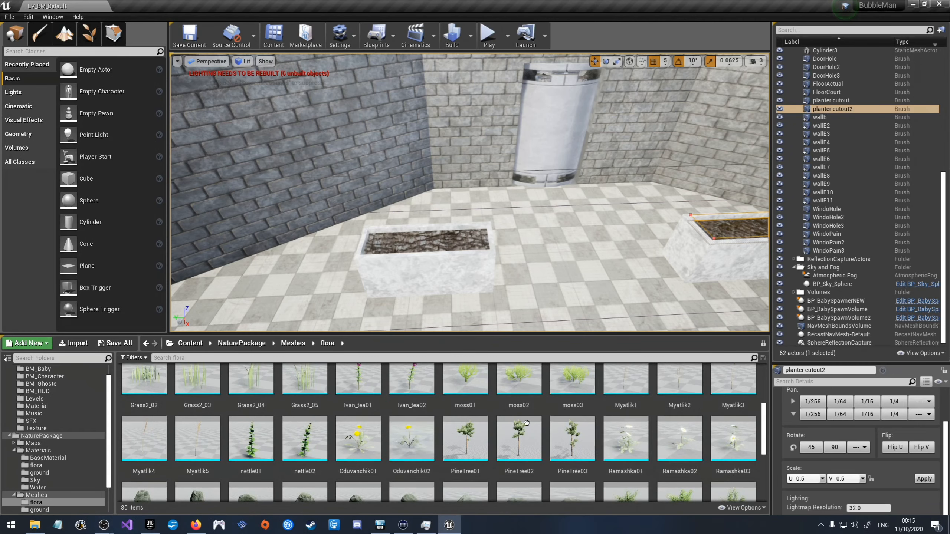
{"action": "scroll", "coordinate": [475, 431], "scroll_direction": "up", "scroll_amount": 2}
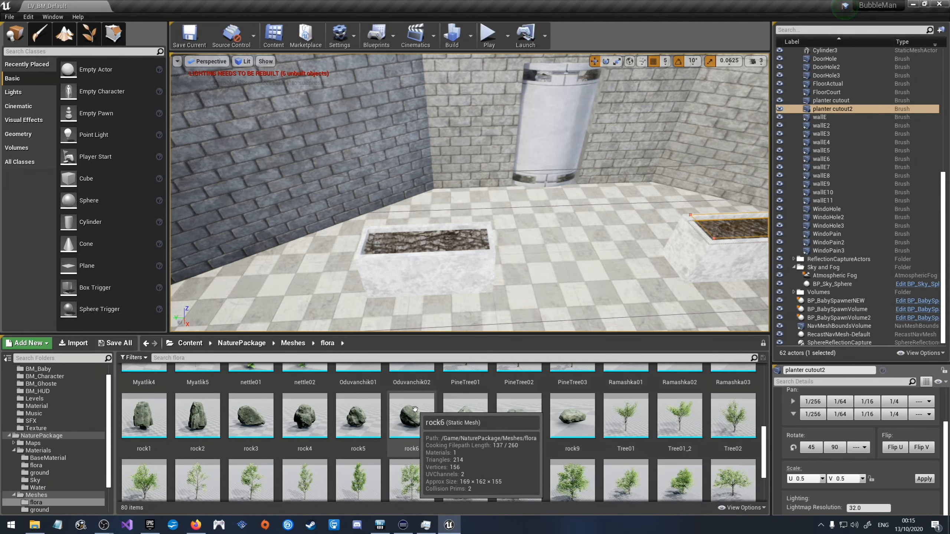
{"action": "scroll", "coordinate": [654, 452], "scroll_direction": "down", "scroll_amount": 3}
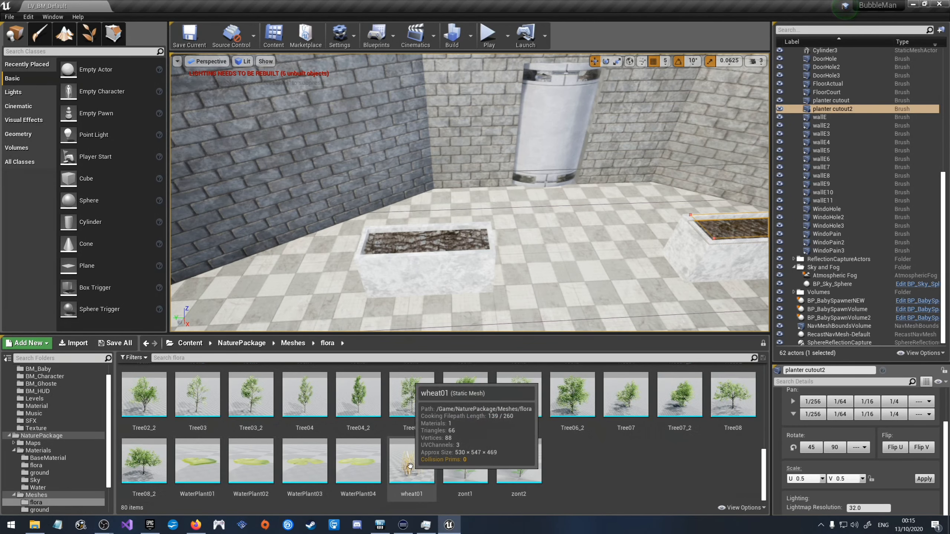
{"action": "scroll", "coordinate": [409, 466], "scroll_direction": "up", "scroll_amount": 1}
{"action": "scroll", "coordinate": [408, 465], "scroll_direction": "down", "scroll_amount": 2}
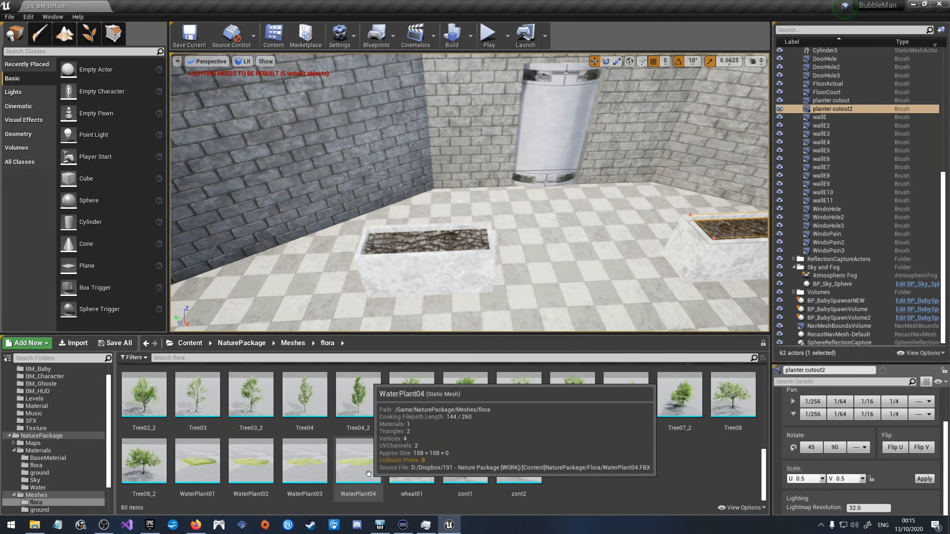
Step: Examine the WaterPlant04 mesh from several angles in an enlarged static mesh preview and close the preview
{"action": "scroll", "coordinate": [412, 464], "scroll_direction": "up", "scroll_amount": 1}
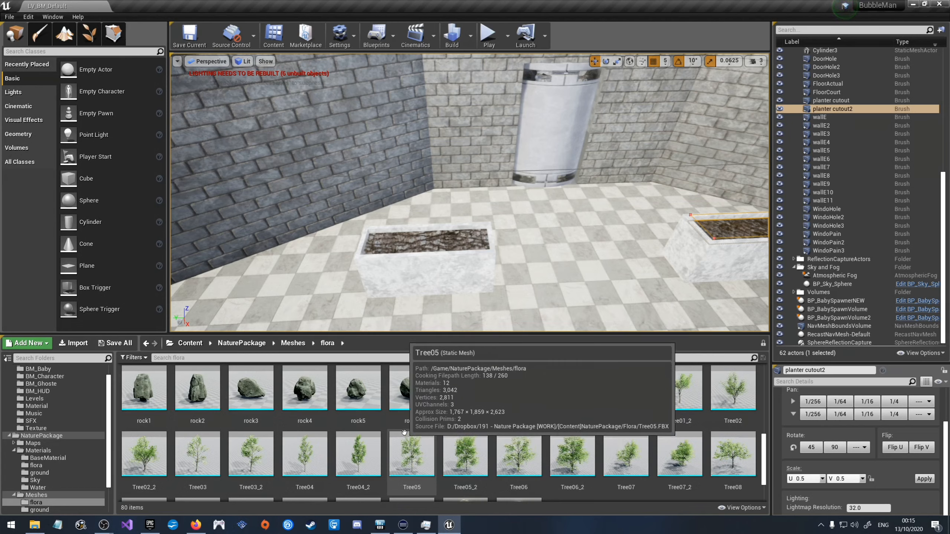
{"action": "scroll", "coordinate": [354, 461], "scroll_direction": "down", "scroll_amount": 1}
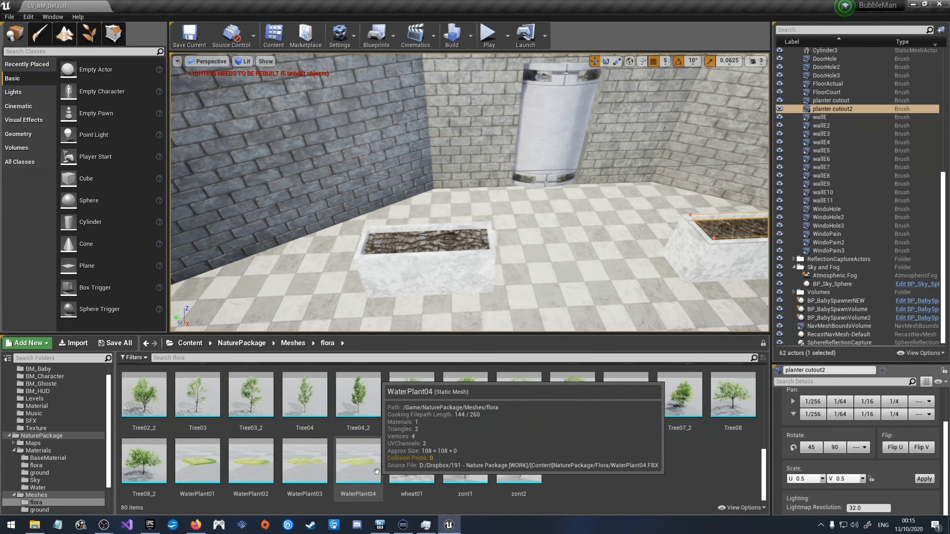
{"action": "double_click", "coordinate": [355, 461]}
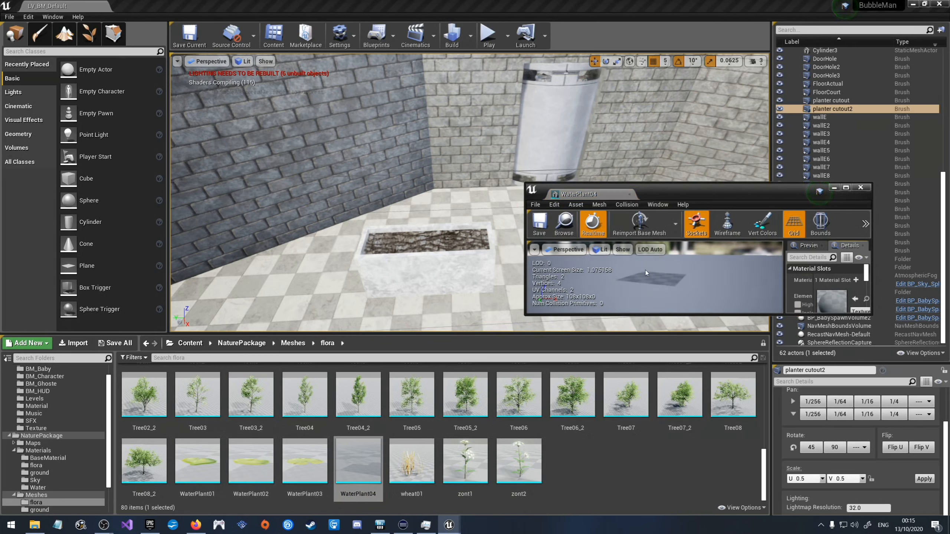
{"action": "right_click_drag", "start_coordinate": [645, 271], "coordinate": [657, 288]}
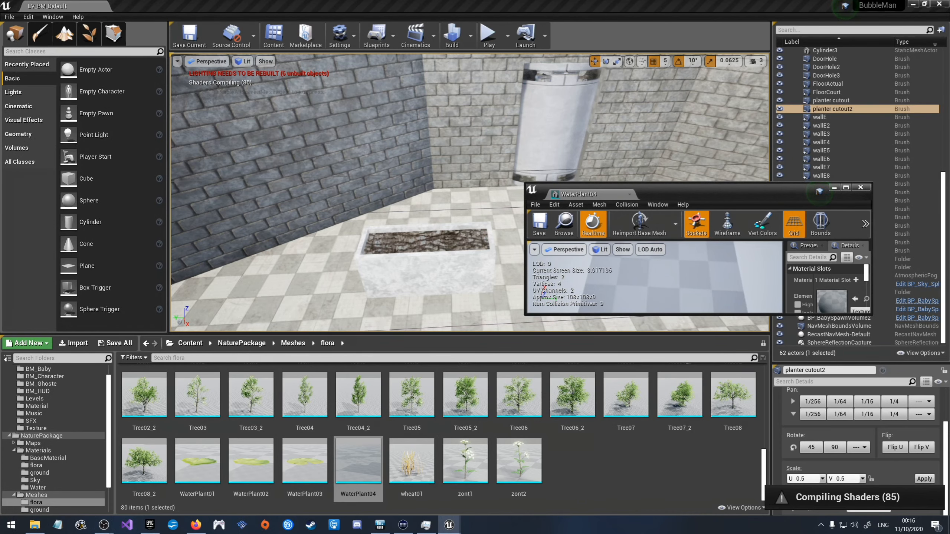
{"action": "left_click_drag", "start_coordinate": [671, 188], "coordinate": [291, 71]}
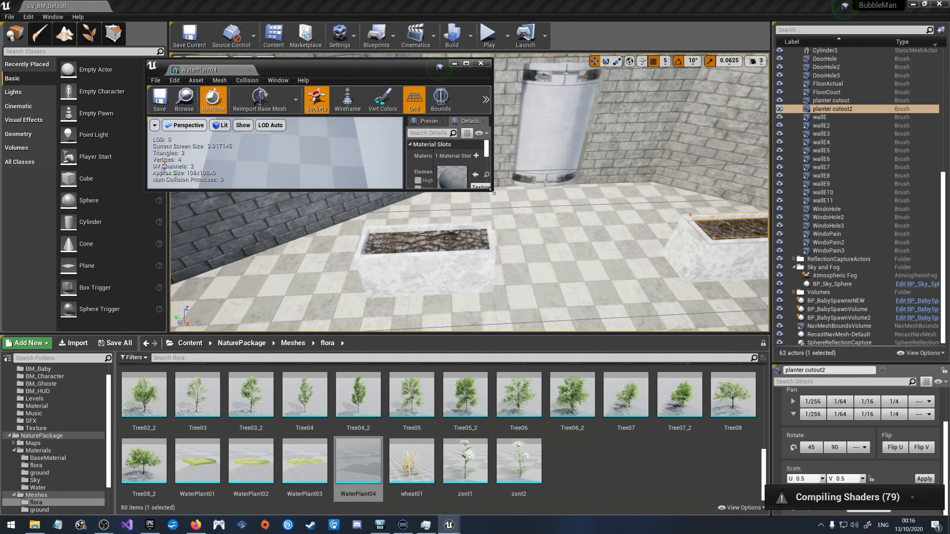
{"action": "left_click_drag", "start_coordinate": [492, 199], "coordinate": [737, 431]}
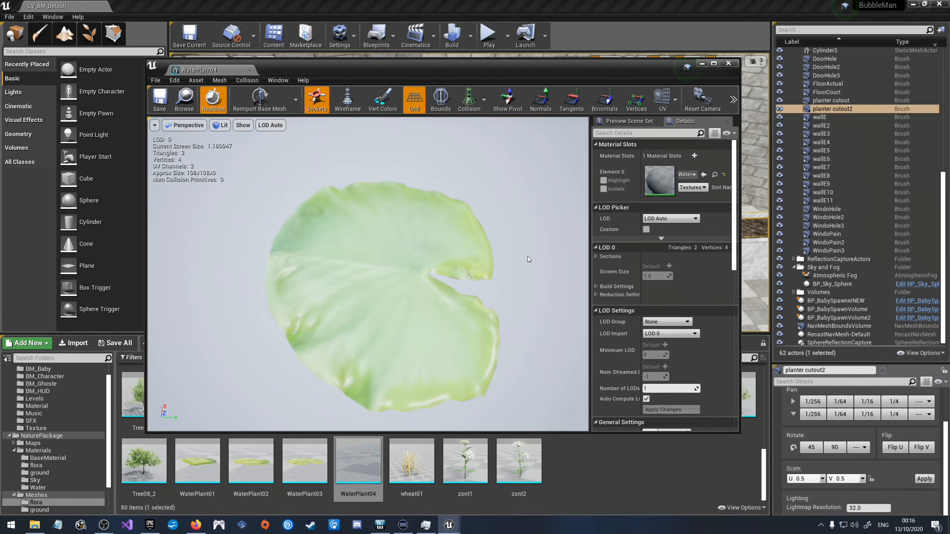
{"action": "right_click_drag", "start_coordinate": [467, 244], "coordinate": [369, 204]}
{"action": "key", "text": "w"}
{"action": "right_click_drag", "start_coordinate": [368, 273], "coordinate": [370, 299]}
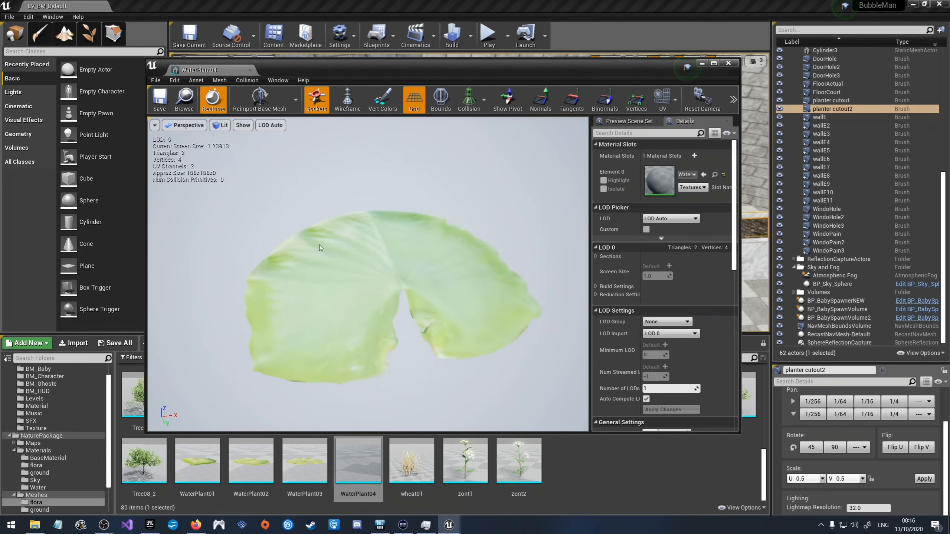
{"action": "left_click", "coordinate": [728, 63]}
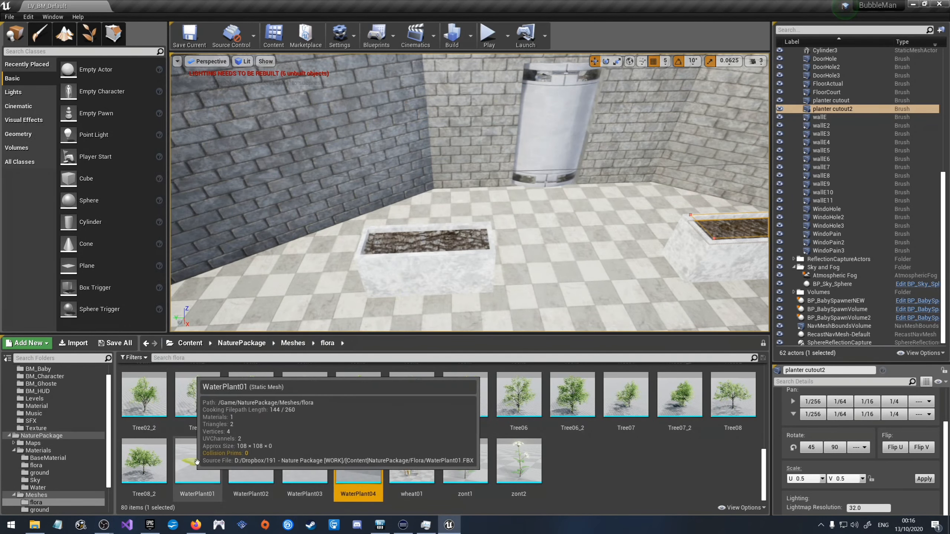
Step: Find Ivan_tea01 among the flora meshes, examine it in the static mesh preview and close the preview
{"action": "scroll", "coordinate": [234, 463], "scroll_direction": "up", "scroll_amount": 5}
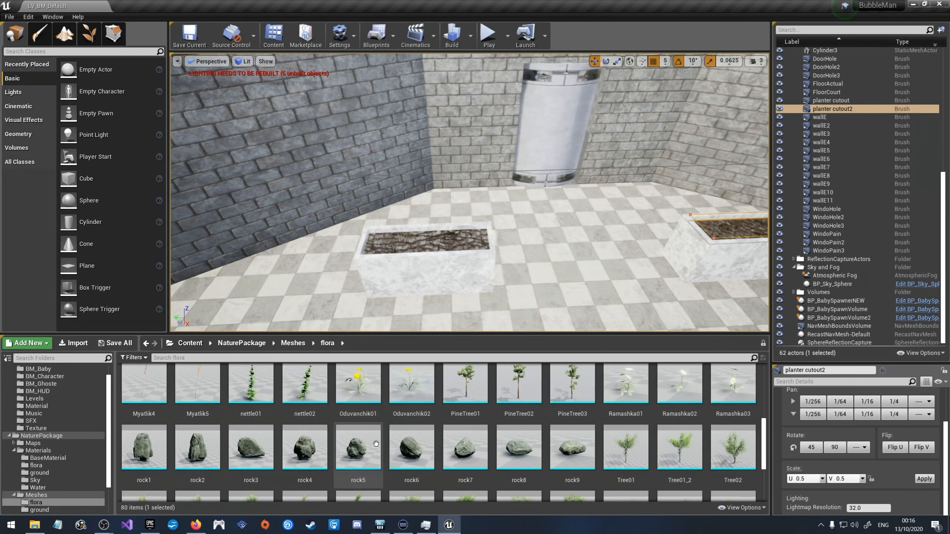
{"action": "scroll", "coordinate": [376, 443], "scroll_direction": "down", "scroll_amount": 1}
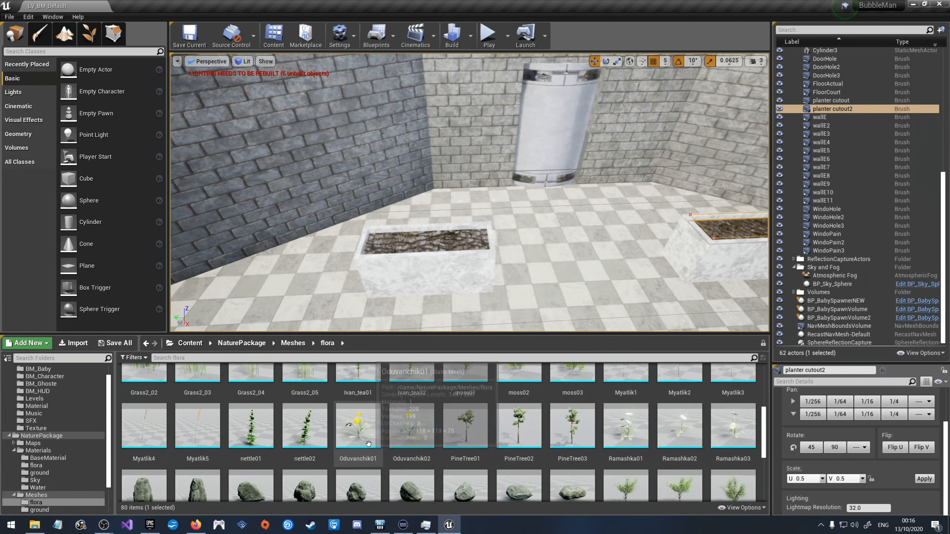
{"action": "scroll", "coordinate": [359, 438], "scroll_direction": "up", "scroll_amount": 1}
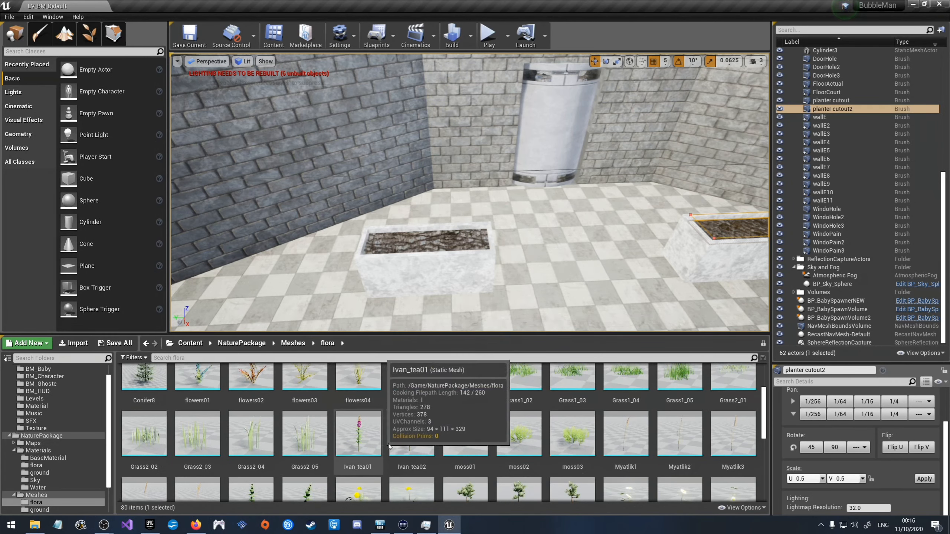
{"action": "double_click", "coordinate": [365, 437]}
{"action": "right_click_drag", "start_coordinate": [371, 229], "coordinate": [472, 224]}
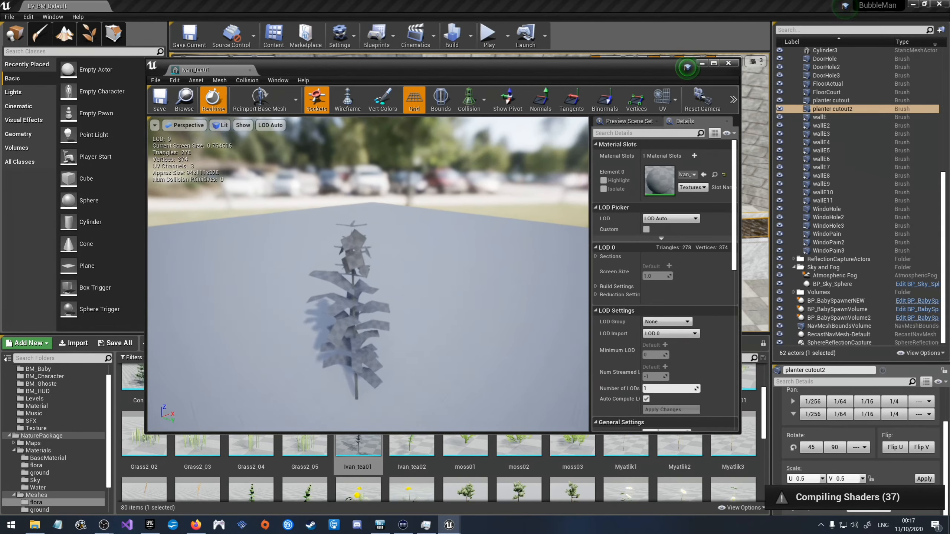
{"action": "right_click_drag", "start_coordinate": [473, 224], "coordinate": [458, 238]}
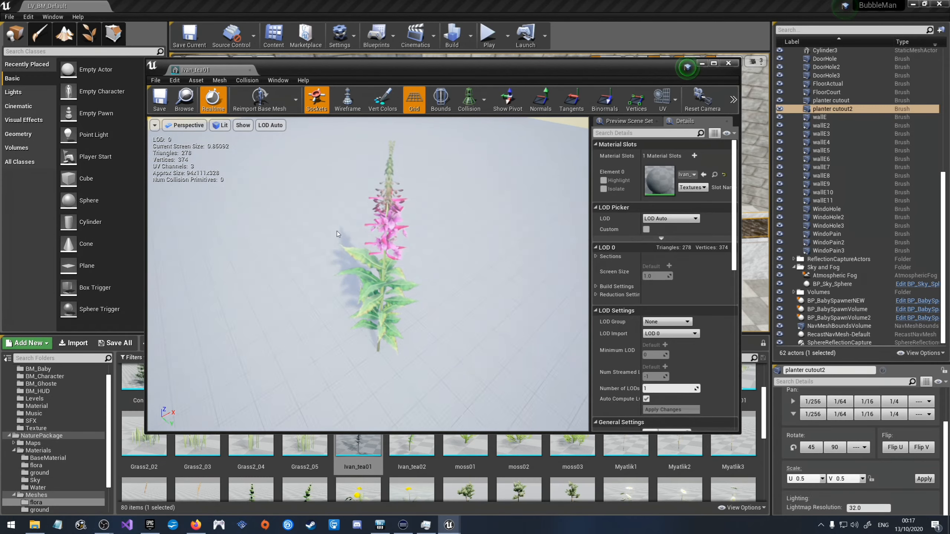
{"action": "right_click_drag", "start_coordinate": [357, 240], "coordinate": [329, 224]}
{"action": "left_click", "coordinate": [727, 63]}
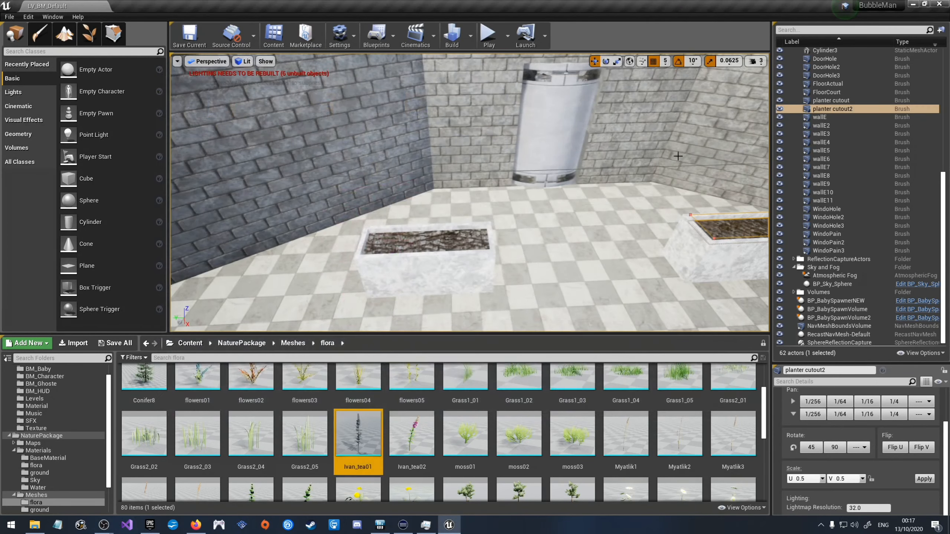
Step: Try flowers01 in the first planter and delete it from the level
{"action": "scroll", "coordinate": [295, 437], "scroll_direction": "up", "scroll_amount": 2}
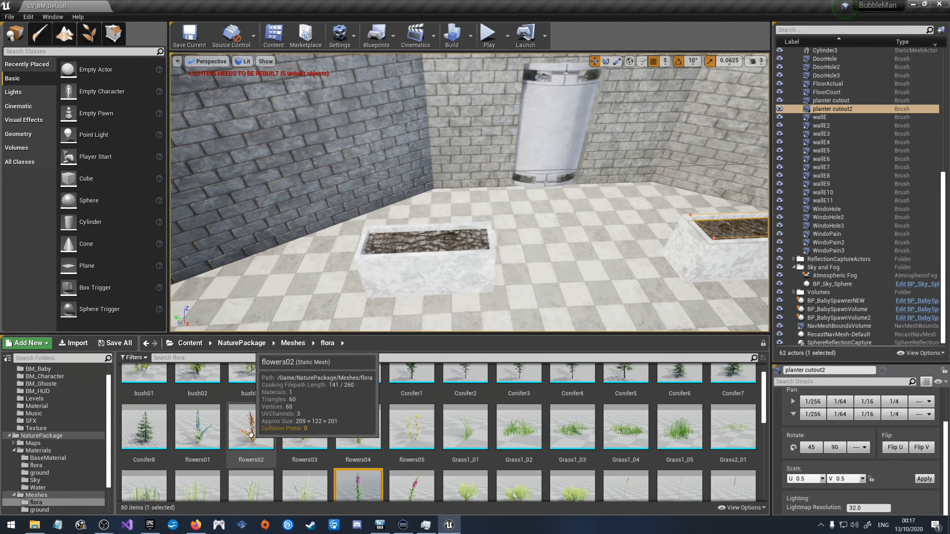
{"action": "left_click_drag", "start_coordinate": [198, 428], "coordinate": [392, 258]}
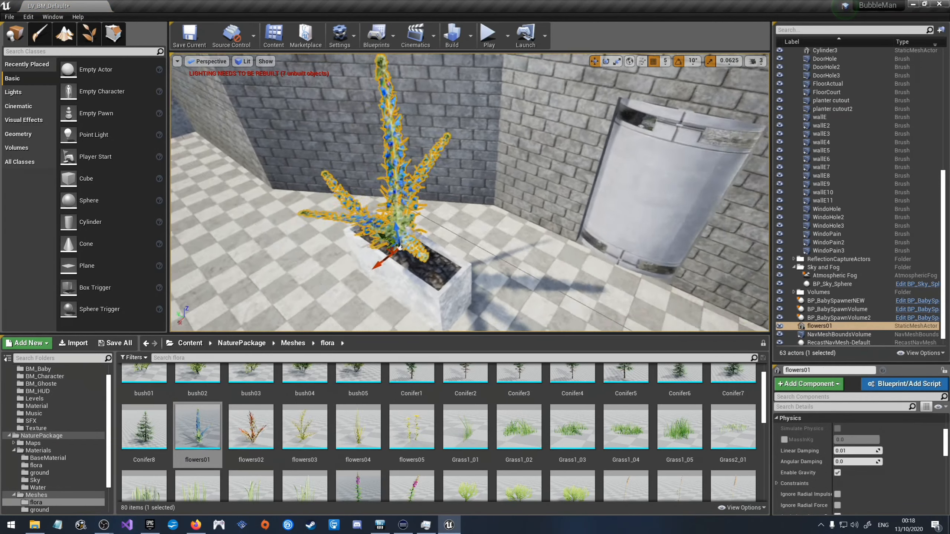
{"action": "mouse_move", "coordinate": [519, 253]}
{"action": "right_mouse_down"}
{"action": "mouse_move", "coordinate": [561, 239]}
{"action": "mouse_move", "coordinate": [519, 253]}
{"action": "right_mouse_up"}
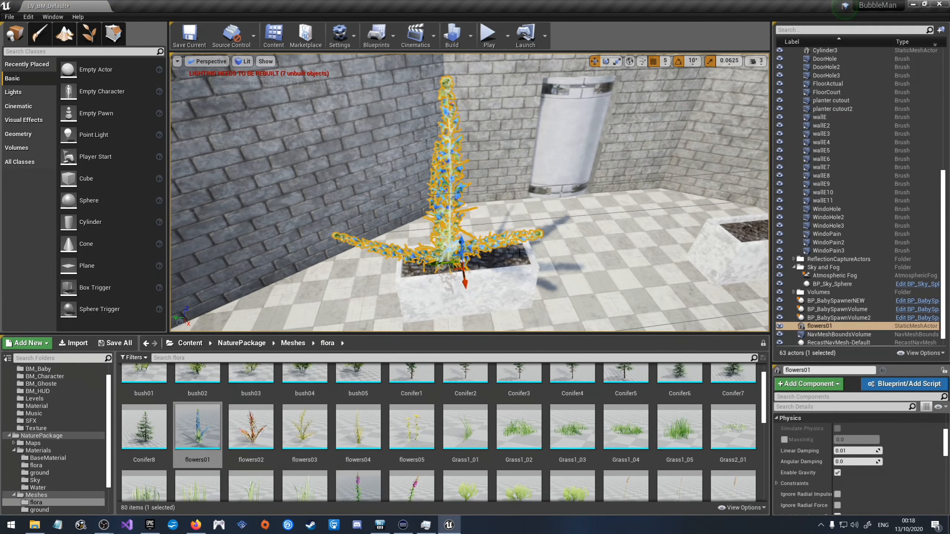
{"action": "key", "text": "Delete"}
Step: Place bush01 near one end of the first planter and scale it down uniformly to suit the planter
{"action": "scroll", "coordinate": [269, 411], "scroll_direction": "up", "scroll_amount": 1}
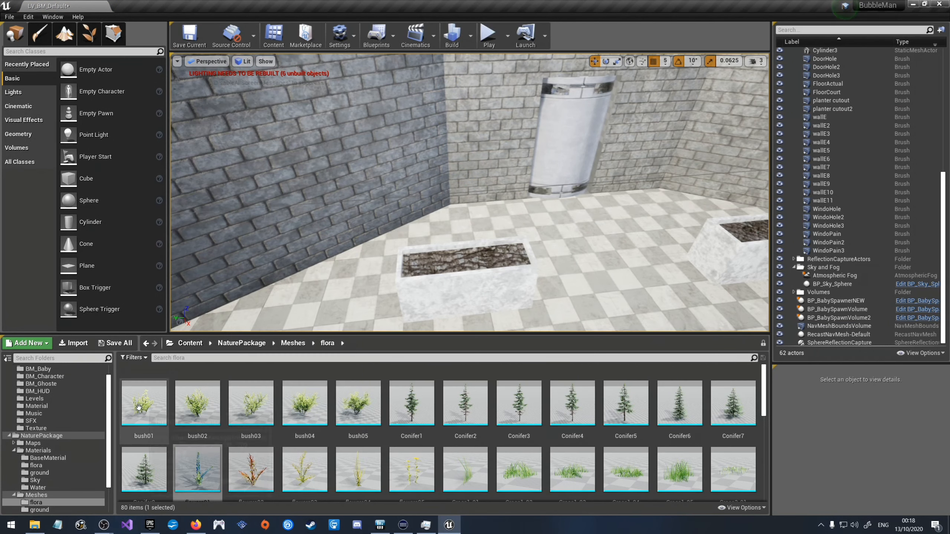
{"action": "left_click_drag", "start_coordinate": [138, 407], "coordinate": [440, 264]}
{"action": "right_click_drag", "start_coordinate": [440, 264], "coordinate": [579, 296]}
{"action": "right_click", "coordinate": [579, 296]}
{"action": "left_click", "coordinate": [478, 248]}
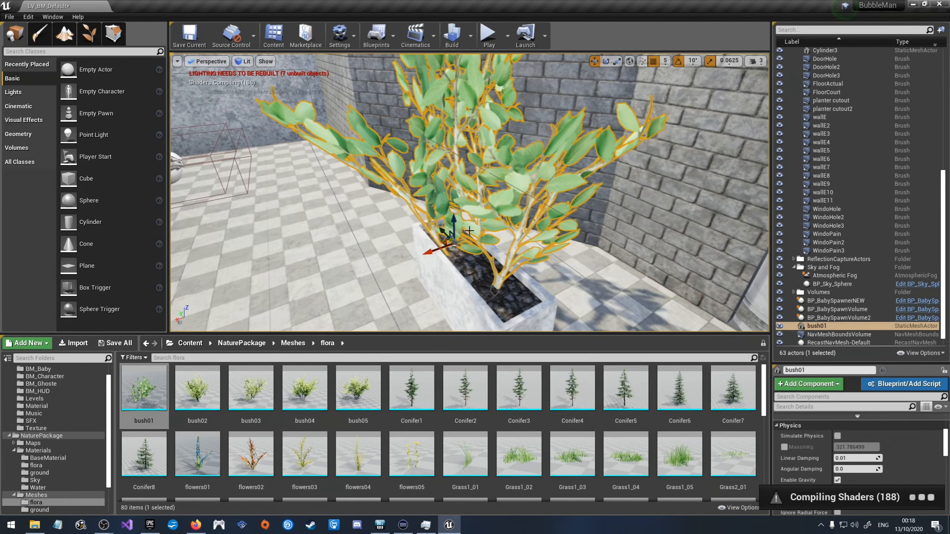
{"action": "left_click_drag", "start_coordinate": [446, 242], "coordinate": [435, 253]}
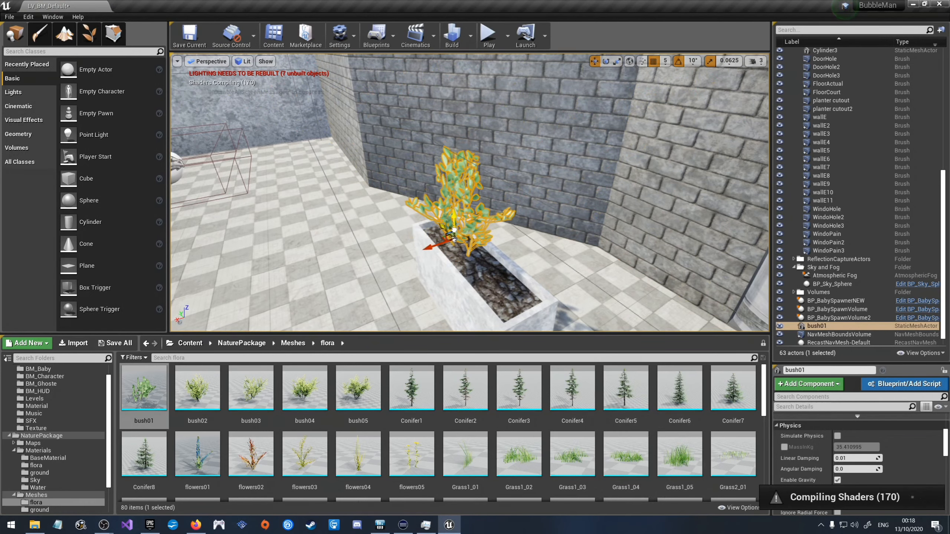
{"action": "key", "text": "a"}
{"action": "right_click_drag", "start_coordinate": [457, 268], "coordinate": [432, 276]}
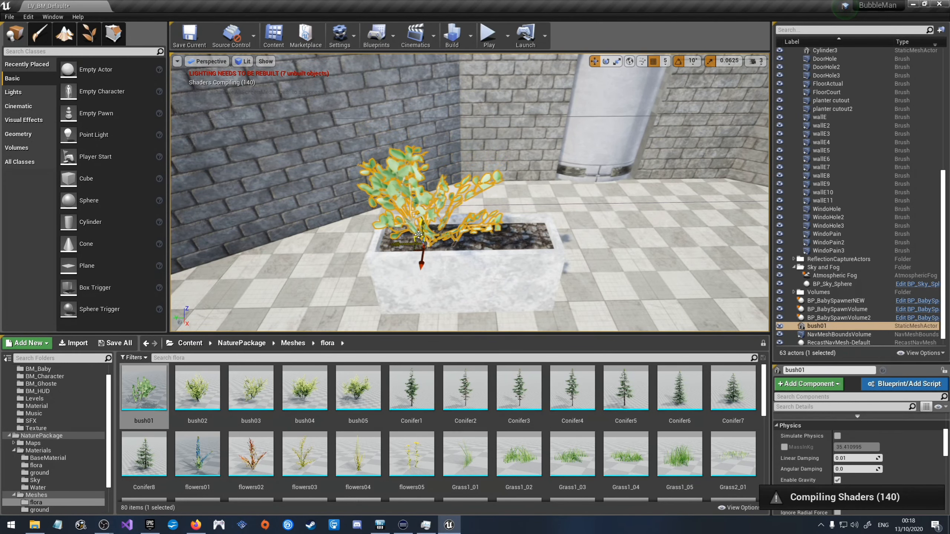
Step: Inspect the scaled bush01 and its surroundings at the first planter from several angles
{"action": "right_click_drag", "start_coordinate": [418, 234], "coordinate": [468, 203]}
{"action": "key", "text": "w"}
{"action": "key", "text": "a"}
{"action": "key", "text": "w"}
{"action": "key", "text": "w"}
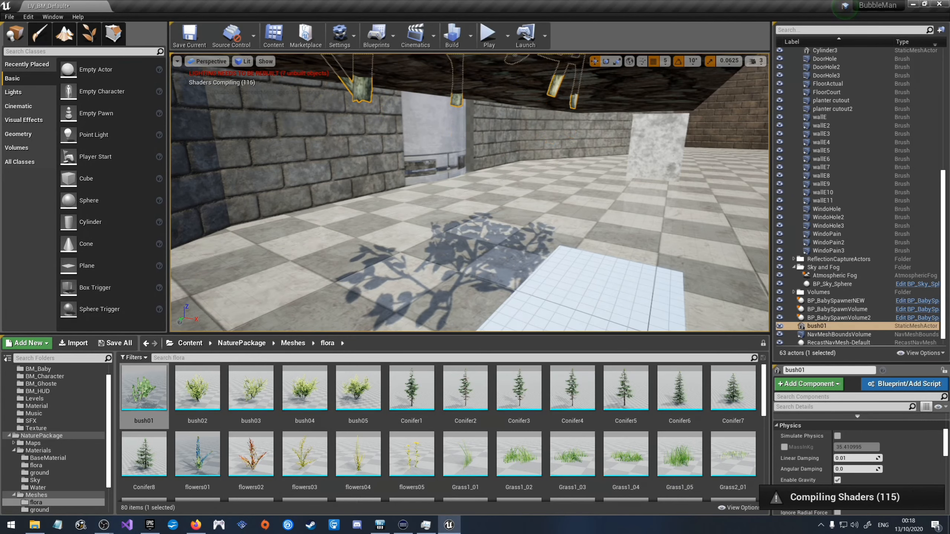
{"action": "key", "text": "f"}
{"action": "left_click_drag", "start_coordinate": [469, 203], "coordinate": [381, 224], "text": "alt"}
{"action": "right_click_drag", "start_coordinate": [541, 186], "coordinate": [572, 188]}
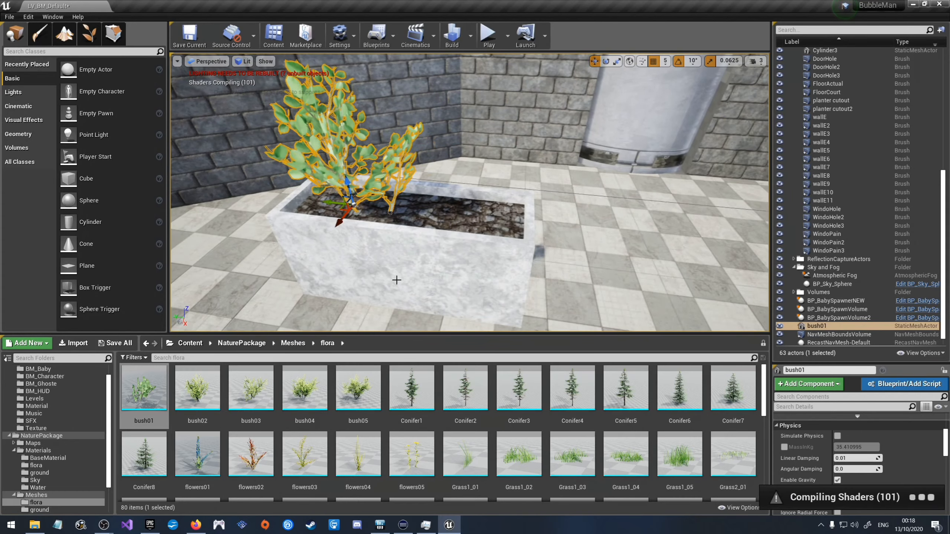
Step: Place bush03 in the second planter, scale it down and raise it onto the bark surface
{"action": "right_click_drag", "start_coordinate": [517, 252], "coordinate": [576, 258]}
{"action": "key", "text": "w"}
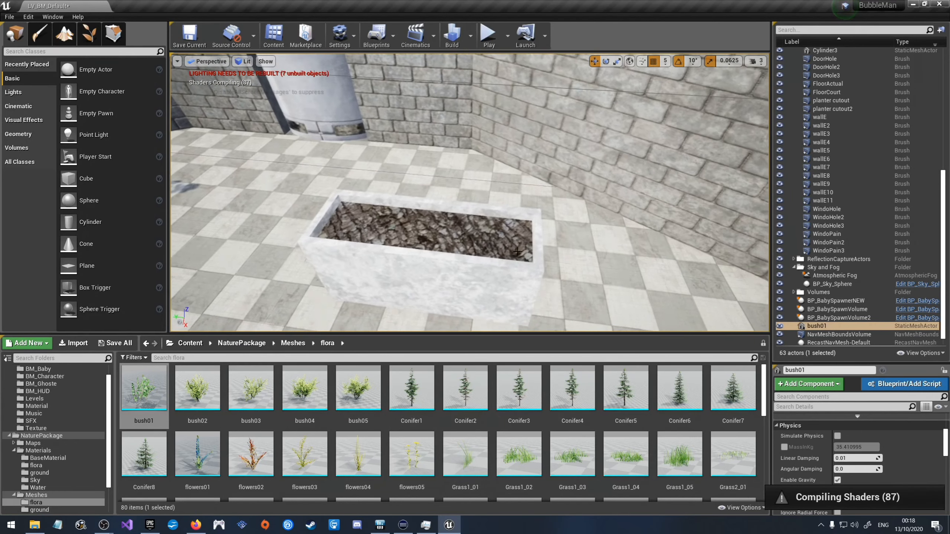
{"action": "left_click_drag", "start_coordinate": [250, 387], "coordinate": [435, 243]}
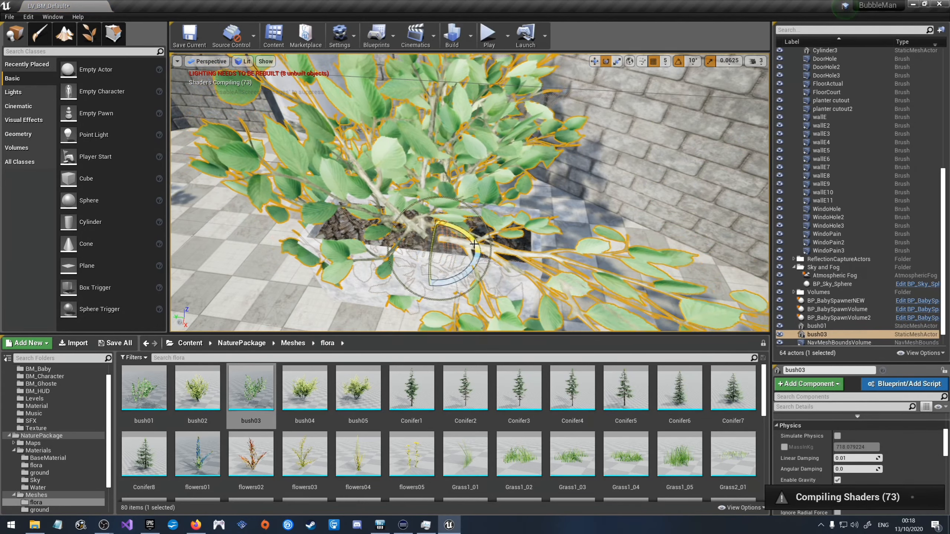
{"action": "left_click_drag", "start_coordinate": [437, 248], "coordinate": [431, 254]}
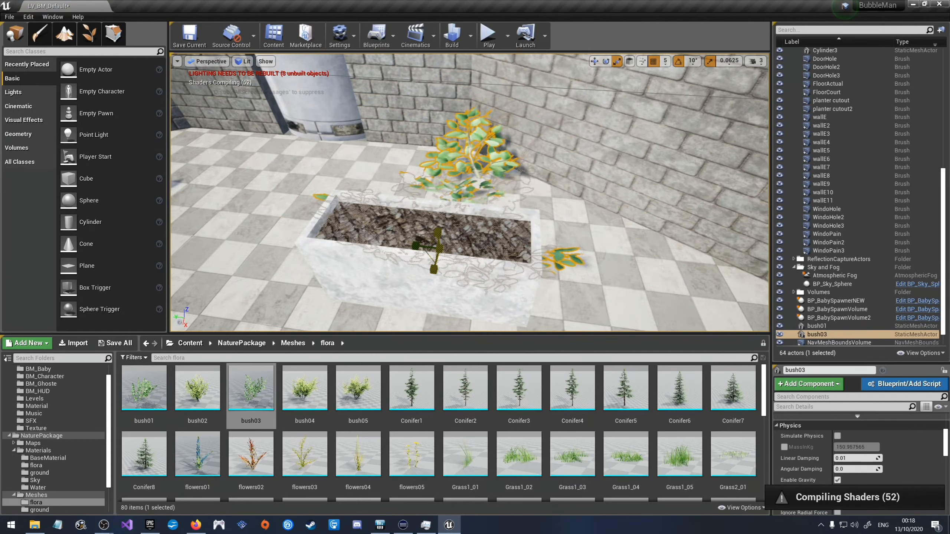
{"action": "mouse_move", "coordinate": [438, 248]}
{"action": "left_mouse_down"}
{"action": "mouse_move", "coordinate": [449, 224]}
{"action": "mouse_move", "coordinate": [436, 257]}
{"action": "left_mouse_up"}
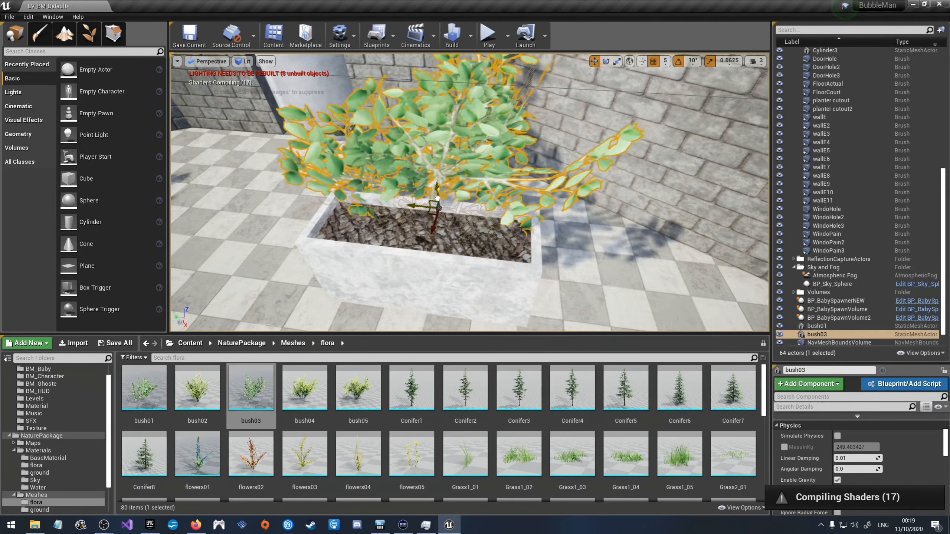
{"action": "left_click_drag", "start_coordinate": [437, 198], "coordinate": [418, 249]}
Step: Scale bush03 down further, rotate it and move it to the end of the second planter
{"action": "right_click_drag", "start_coordinate": [419, 249], "coordinate": [347, 249]}
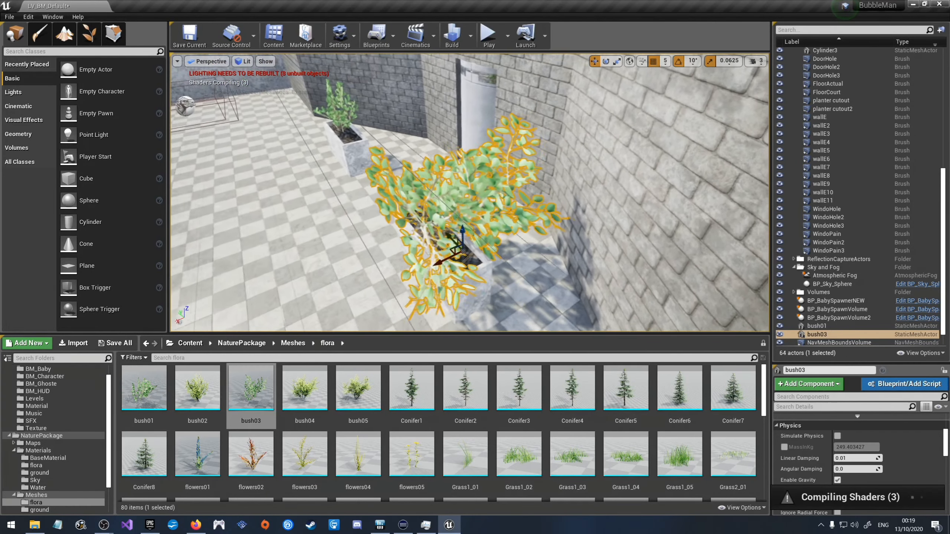
{"action": "right_click_drag", "start_coordinate": [450, 287], "coordinate": [441, 286]}
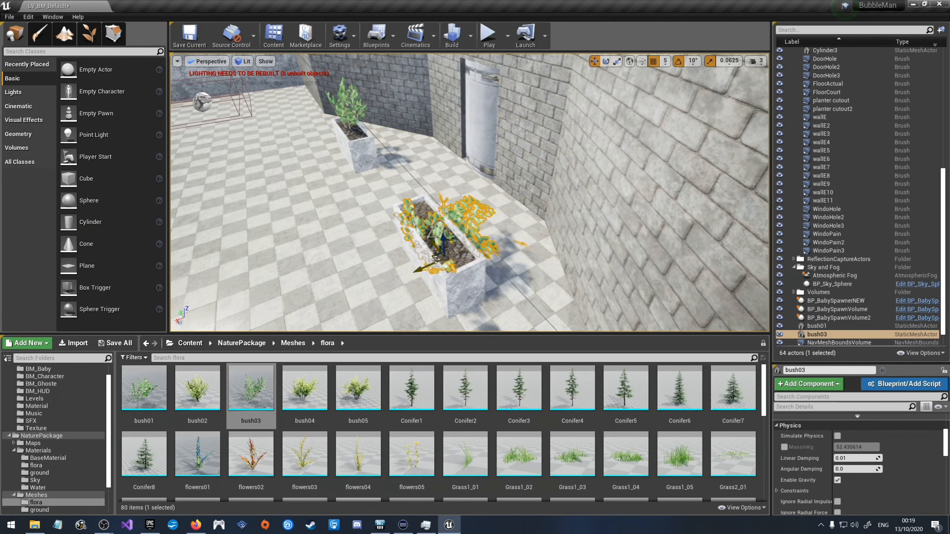
{"action": "right_click_drag", "start_coordinate": [445, 228], "coordinate": [355, 228]}
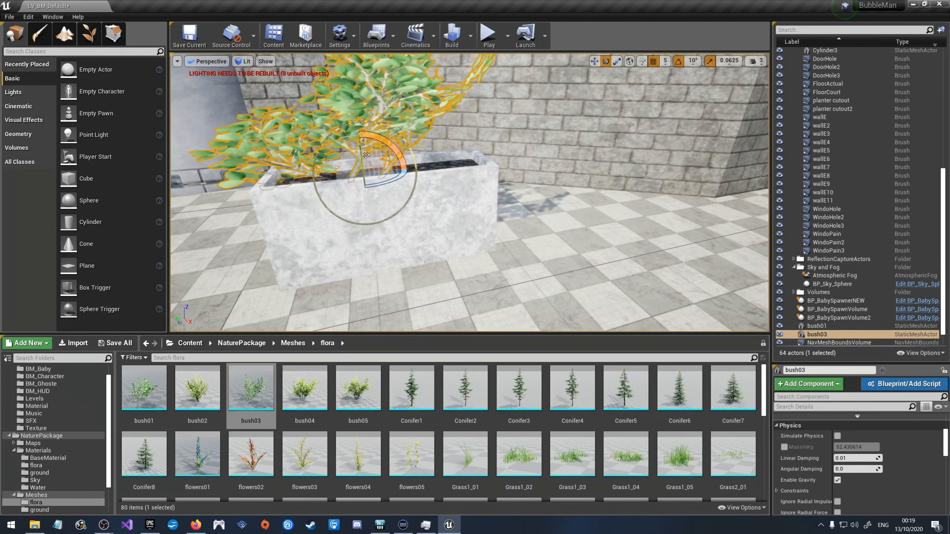
{"action": "scroll", "coordinate": [393, 173], "scroll_direction": "up", "scroll_amount": 5}
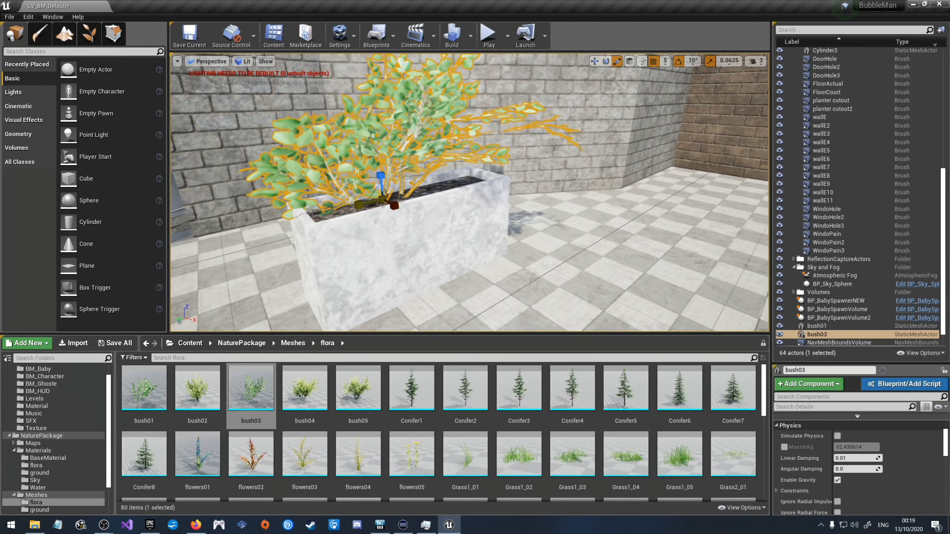
{"action": "right_click_drag", "start_coordinate": [396, 207], "coordinate": [366, 207]}
{"action": "key", "text": "w"}
{"action": "key", "text": "e"}
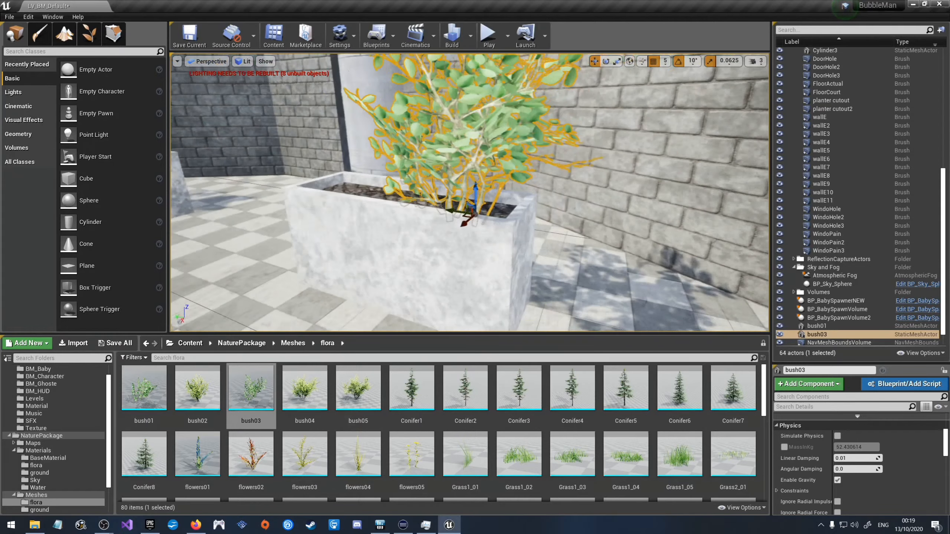
Step: Select bush01 in the first planter and scale it down further
{"action": "key", "text": "w"}
{"action": "right_click_drag", "start_coordinate": [470, 193], "coordinate": [417, 217]}
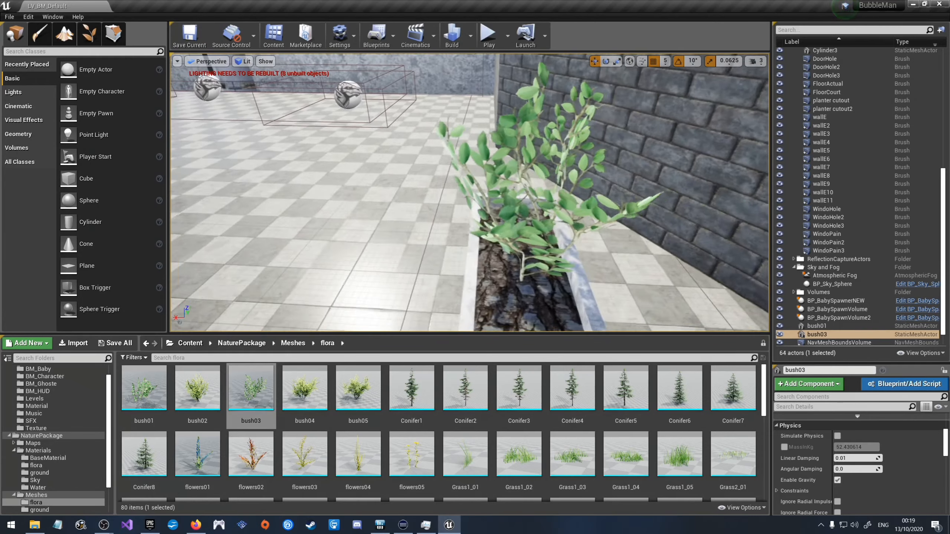
{"action": "key", "text": "a"}
{"action": "right_click_drag", "start_coordinate": [415, 190], "coordinate": [446, 187]}
{"action": "left_click", "coordinate": [473, 206]}
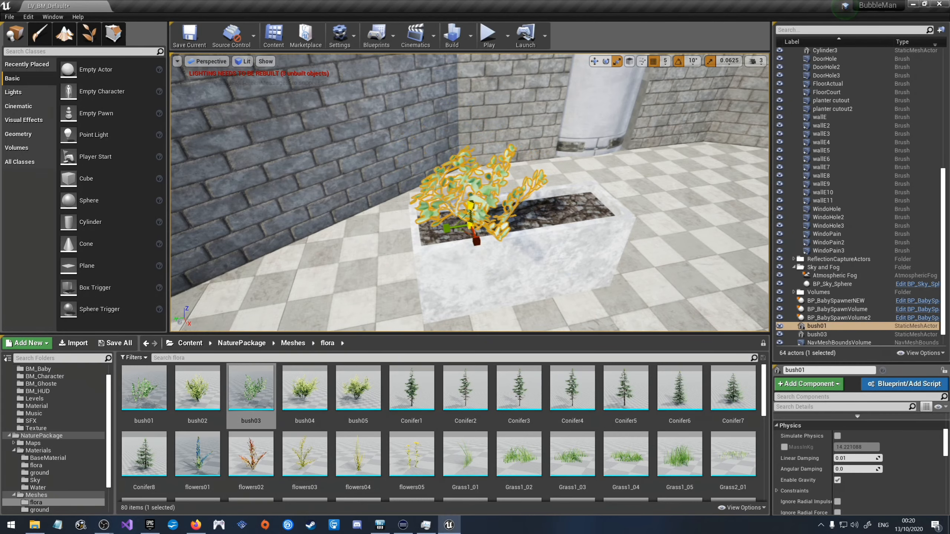
Step: Browse the flora meshes and place zont1 in the first planter beside bush01
{"action": "key", "text": "w"}
{"action": "right_click_drag", "start_coordinate": [536, 217], "coordinate": [520, 244]}
{"action": "key", "text": "s"}
{"action": "key", "text": "d"}
{"action": "key", "text": "s"}
{"action": "scroll", "coordinate": [352, 419], "scroll_direction": "down", "scroll_amount": 1}
{"action": "scroll", "coordinate": [351, 418], "scroll_direction": "down", "scroll_amount": 3}
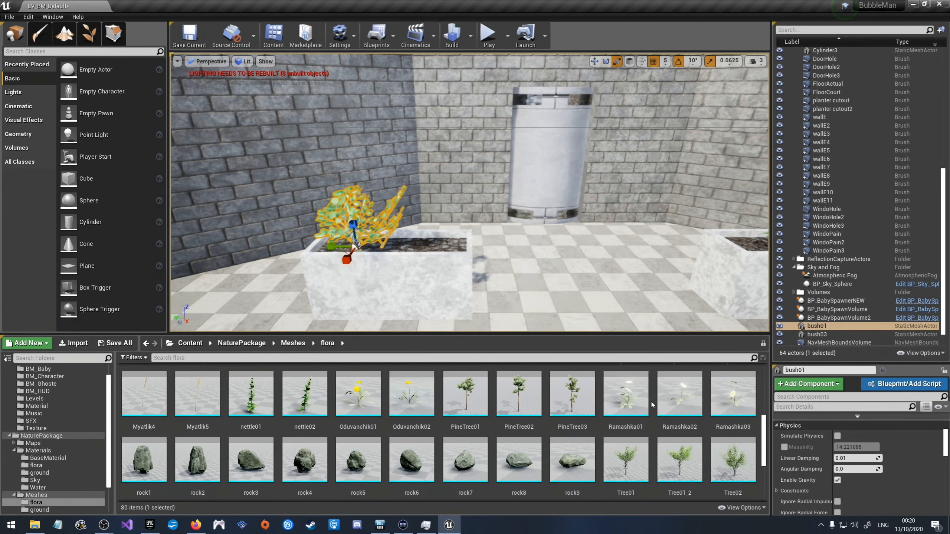
{"action": "scroll", "coordinate": [652, 405], "scroll_direction": "down", "scroll_amount": 3}
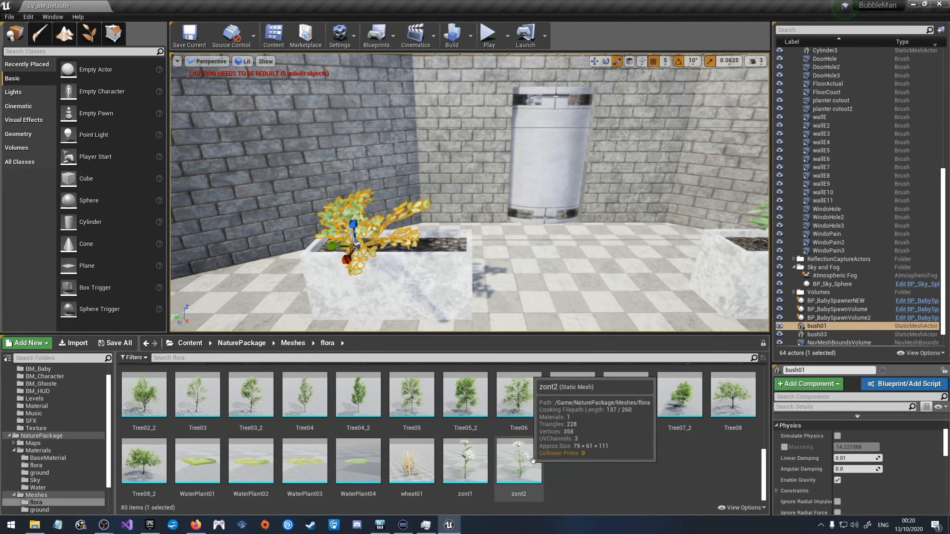
{"action": "scroll", "coordinate": [574, 452], "scroll_direction": "up", "scroll_amount": 4}
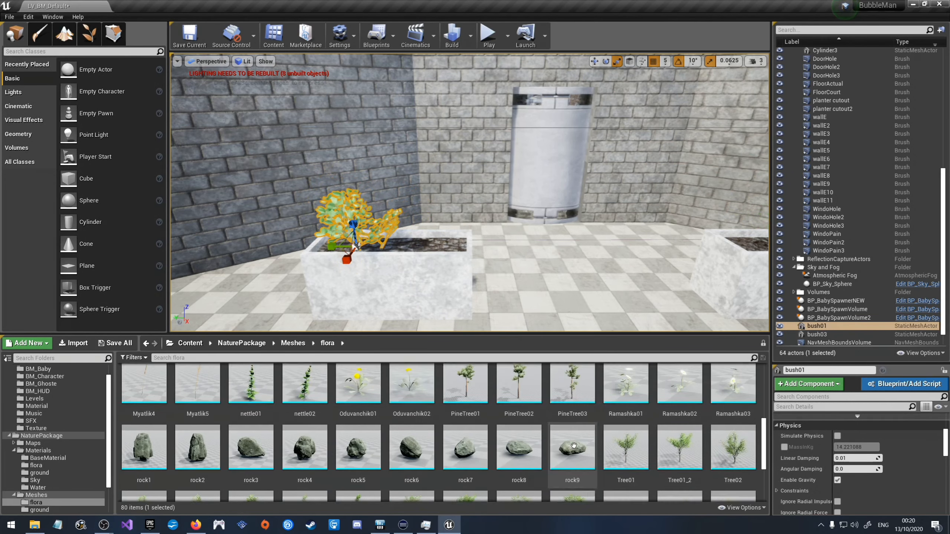
{"action": "scroll", "coordinate": [411, 475], "scroll_direction": "down", "scroll_amount": 1}
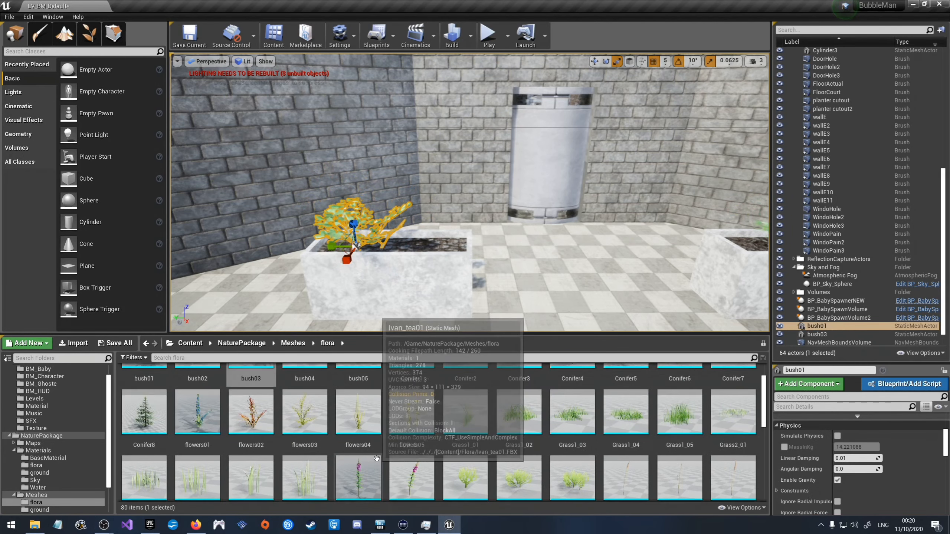
{"action": "scroll", "coordinate": [364, 431], "scroll_direction": "down", "scroll_amount": 5}
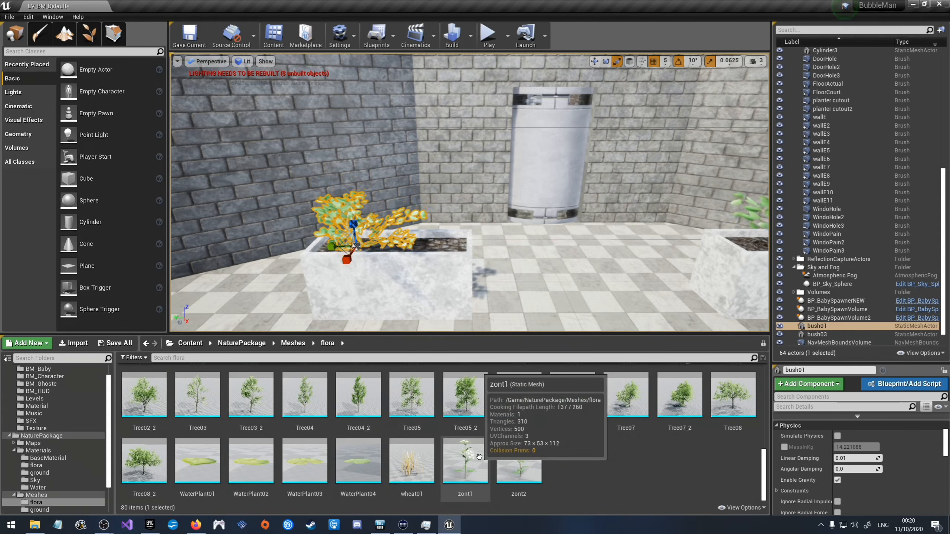
{"action": "left_click_drag", "start_coordinate": [479, 457], "coordinate": [429, 257]}
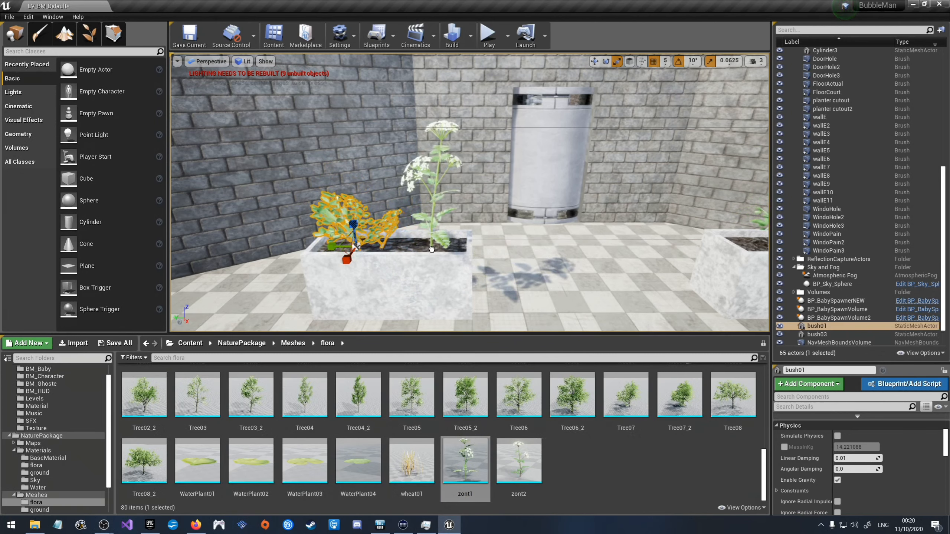
Step: Scale zont1 down and position it on the bark close to bush01
{"action": "left_click_drag", "start_coordinate": [431, 250], "coordinate": [431, 250]}
{"action": "right_click_drag", "start_coordinate": [431, 250], "coordinate": [449, 310]}
{"action": "key", "text": "w"}
{"action": "key", "text": "s"}
{"action": "key", "text": "s"}
{"action": "key", "text": "w"}
{"action": "key", "text": "s"}
{"action": "key", "text": "w"}
{"action": "key", "text": "s"}
{"action": "key", "text": "w"}
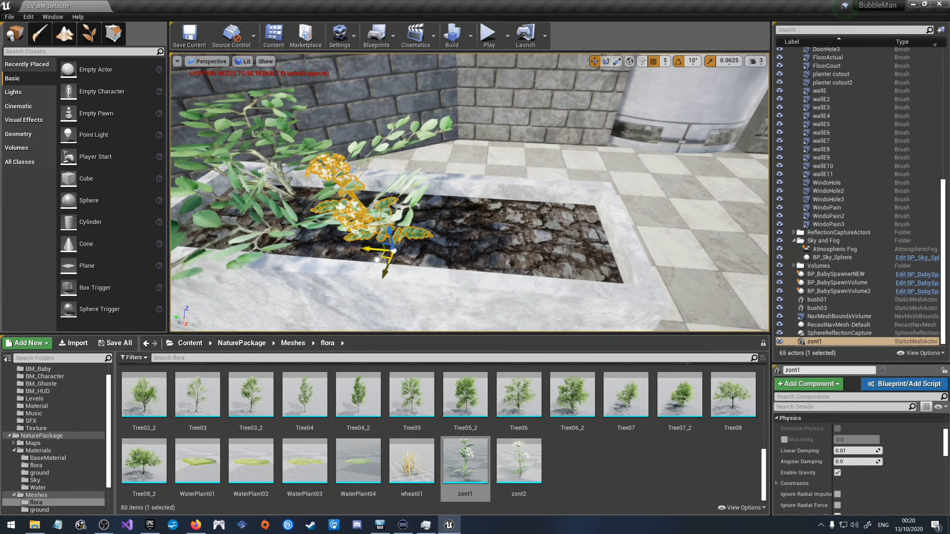
Step: Place zont2 next to zont1 in the first planter and scale it down
{"action": "right_click_drag", "start_coordinate": [469, 192], "coordinate": [505, 210]}
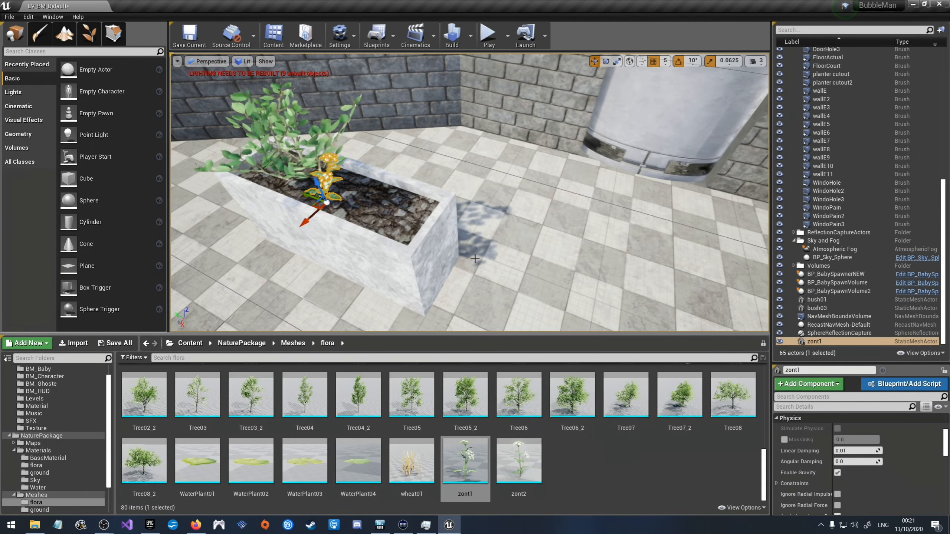
{"action": "scroll", "coordinate": [468, 451], "scroll_direction": "up", "scroll_amount": 2}
{"action": "scroll", "coordinate": [469, 450], "scroll_direction": "down", "scroll_amount": 2}
{"action": "left_click_drag", "start_coordinate": [518, 460], "coordinate": [387, 212]}
{"action": "right_click_drag", "start_coordinate": [385, 255], "coordinate": [385, 255]}
{"action": "key", "text": "e"}
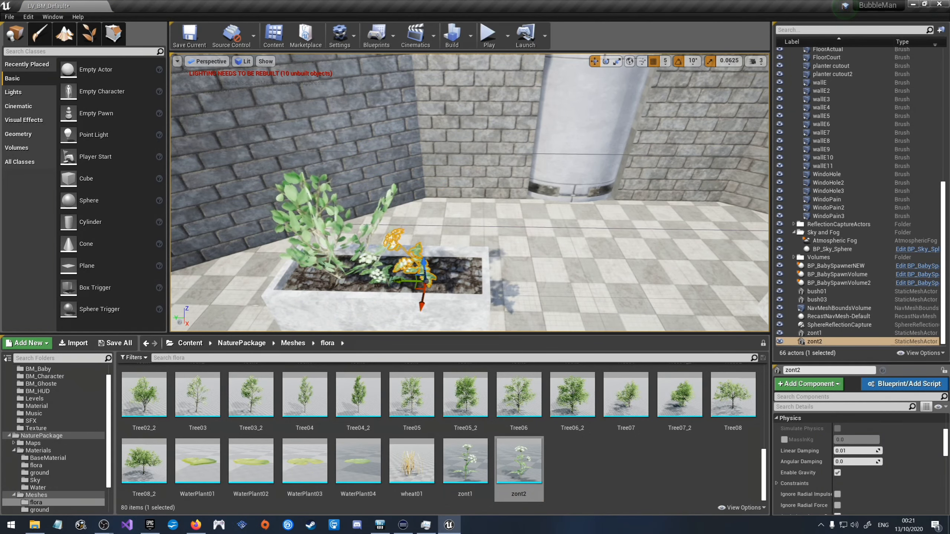
Step: Rotate zont2 and shift its position on the bark in the first planter
{"action": "right_click_drag", "start_coordinate": [404, 274], "coordinate": [404, 274]}
{"action": "key", "text": "e"}
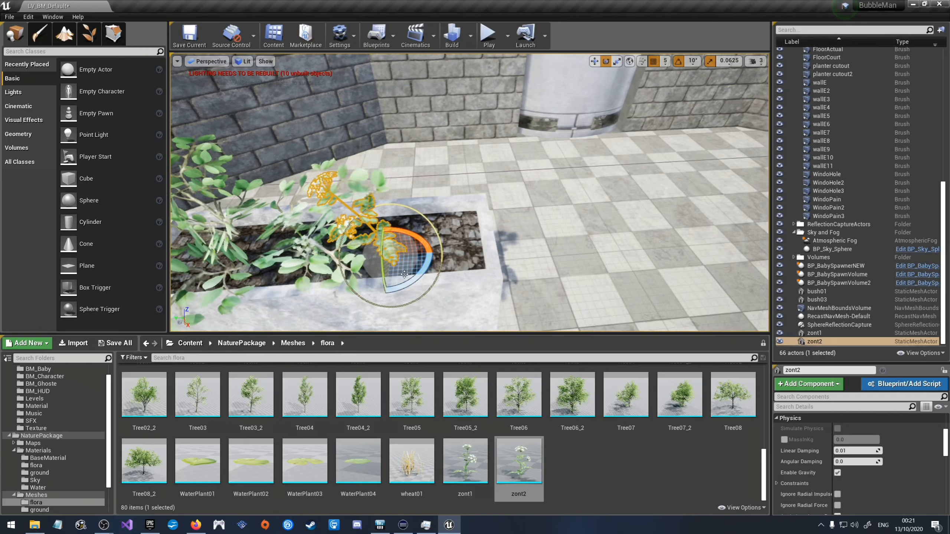
{"action": "left_click_drag", "start_coordinate": [405, 274], "coordinate": [382, 262]}
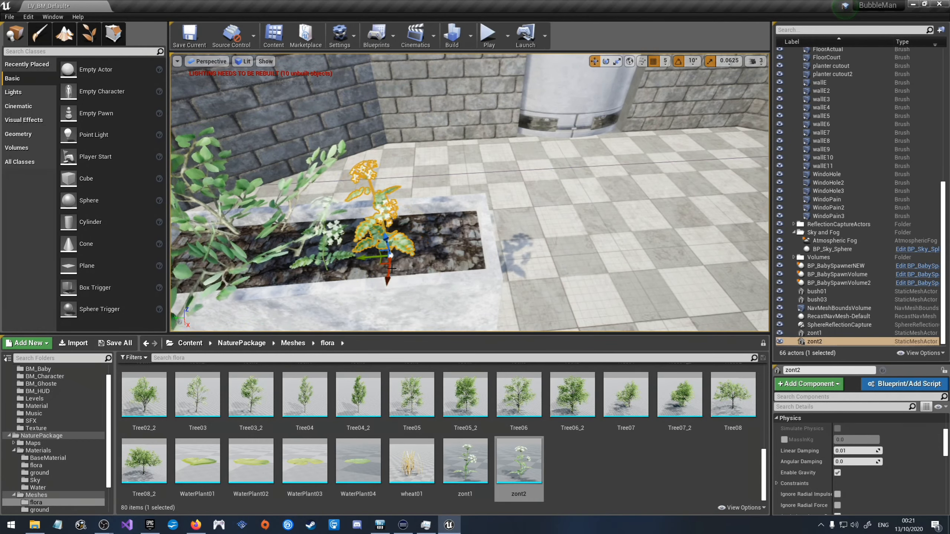
{"action": "key", "text": "w"}
Step: Select zont1 and adjust its position on the bark between bush01 and zont2
{"action": "right_click_drag", "start_coordinate": [378, 270], "coordinate": [448, 217]}
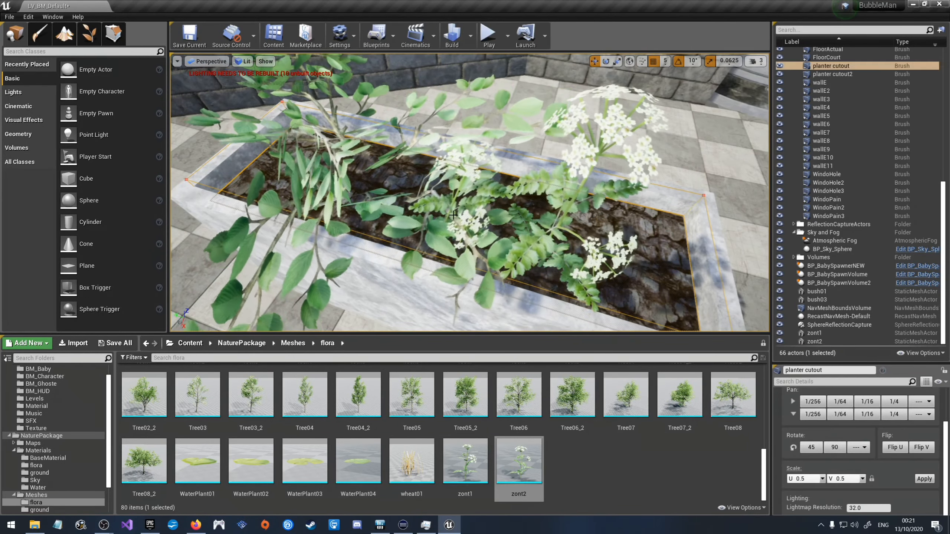
{"action": "left_click", "coordinate": [448, 206]}
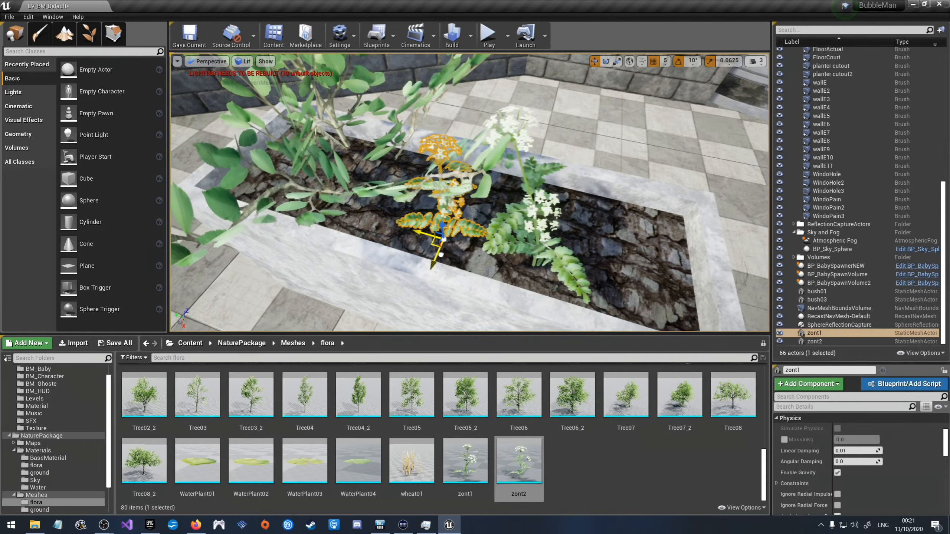
{"action": "scroll", "coordinate": [469, 192], "scroll_direction": "up", "scroll_amount": 5}
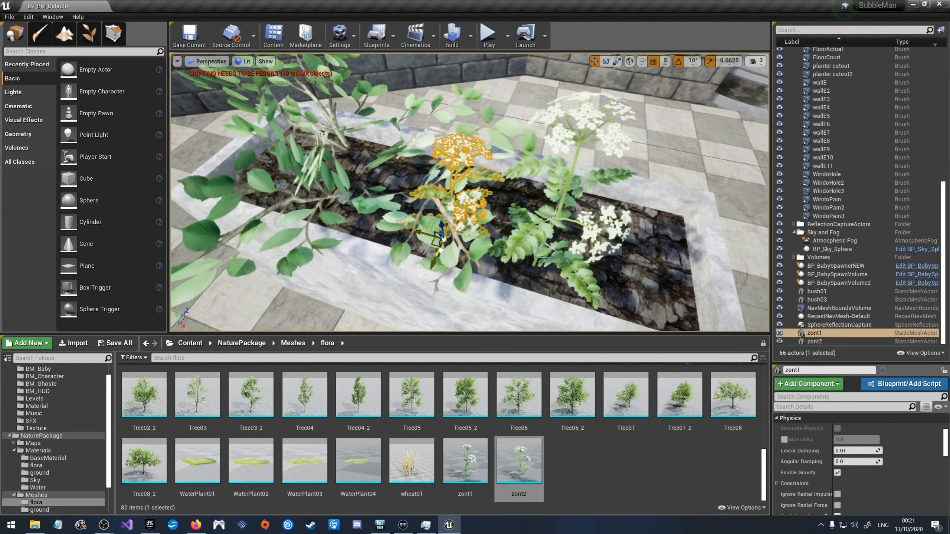
{"action": "scroll", "coordinate": [470, 192], "scroll_direction": "up", "scroll_amount": 2}
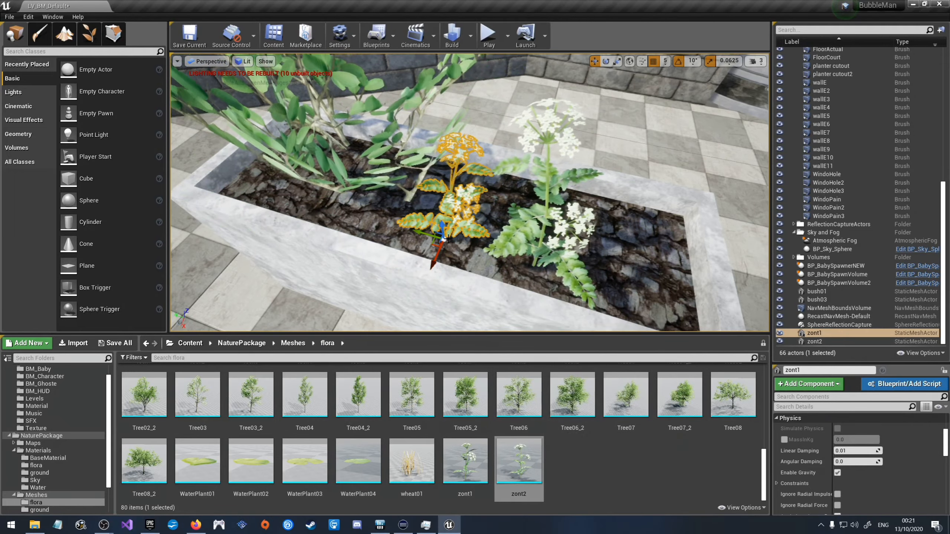
Step: Select zont2 and move it closer to zont1 in the first planter
{"action": "right_click_drag", "start_coordinate": [519, 241], "coordinate": [464, 262]}
{"action": "key", "text": "f"}
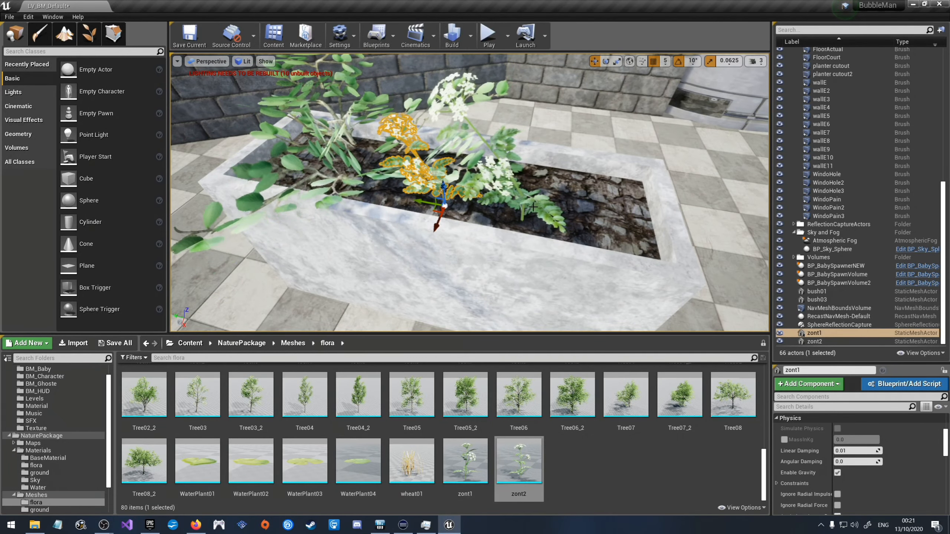
{"action": "left_click", "coordinate": [522, 206]}
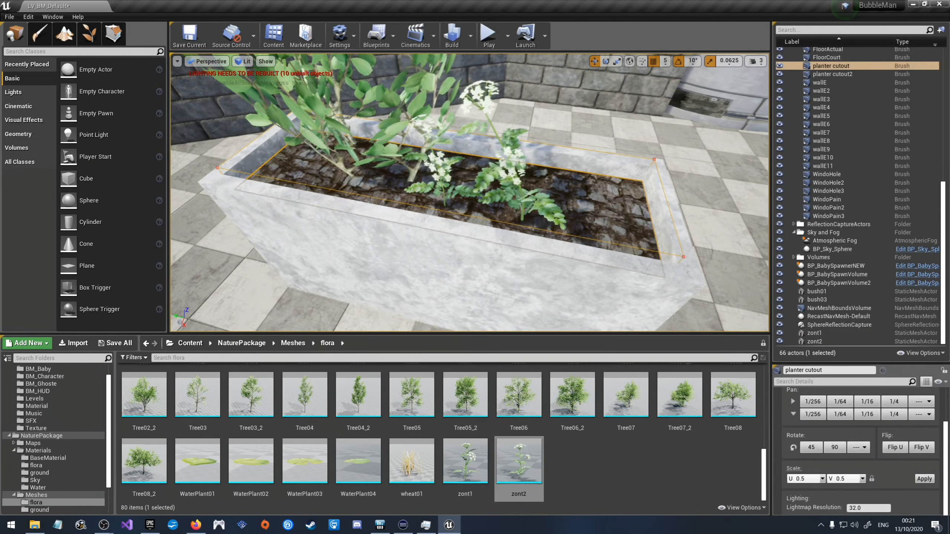
{"action": "left_click", "coordinate": [522, 155]}
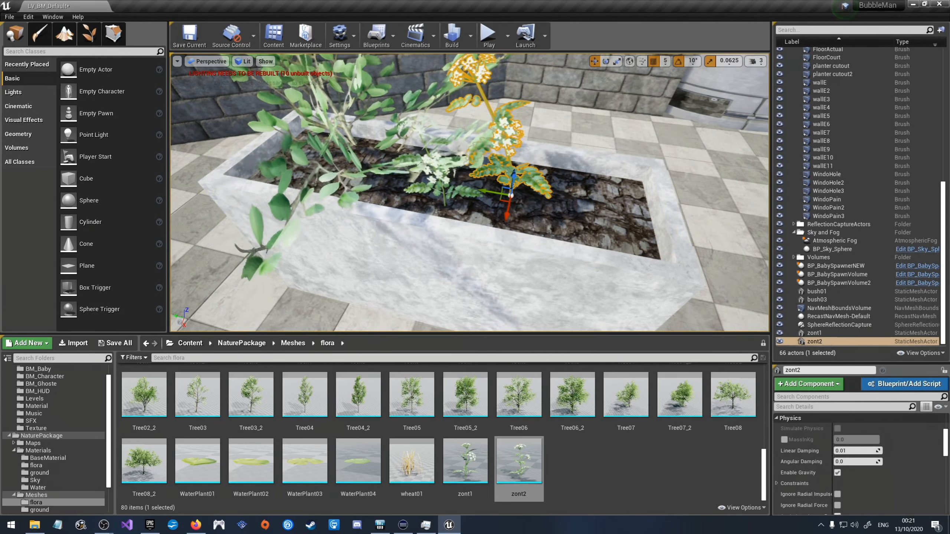
{"action": "key", "text": "e"}
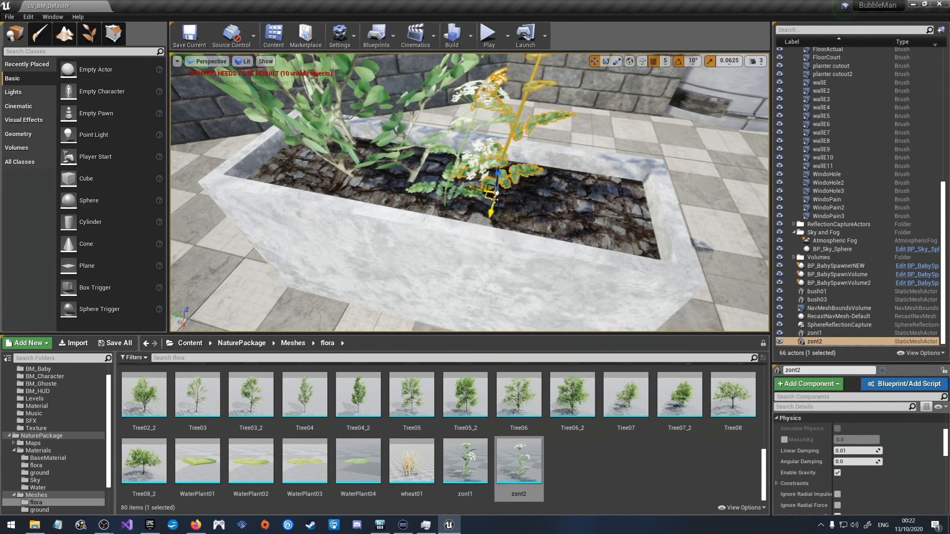
Step: Try Oduvanchik01 at the free end of the first planter, scale it down and delete it
{"action": "key", "text": "s"}
{"action": "right_click_drag", "start_coordinate": [494, 200], "coordinate": [613, 196]}
{"action": "key", "text": "d"}
{"action": "key", "text": "w"}
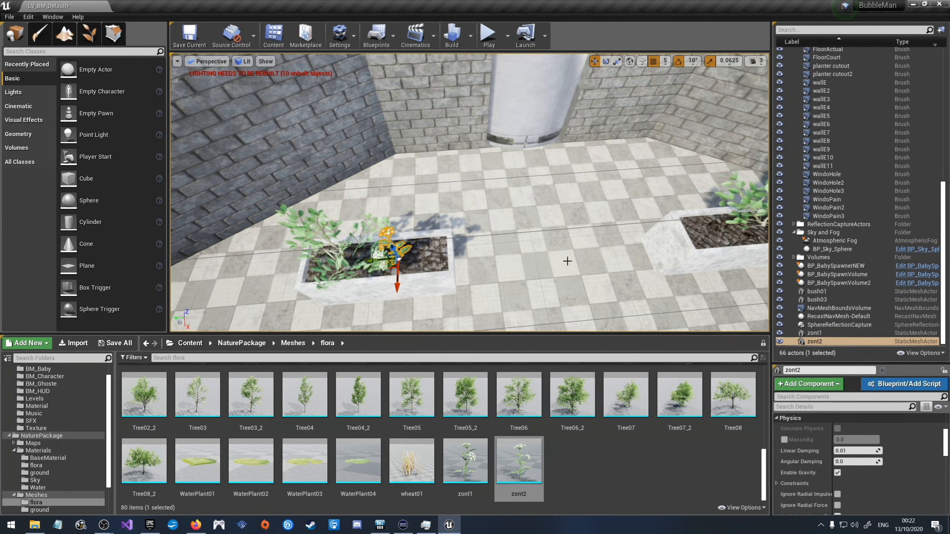
{"action": "scroll", "coordinate": [467, 430], "scroll_direction": "up", "scroll_amount": 5}
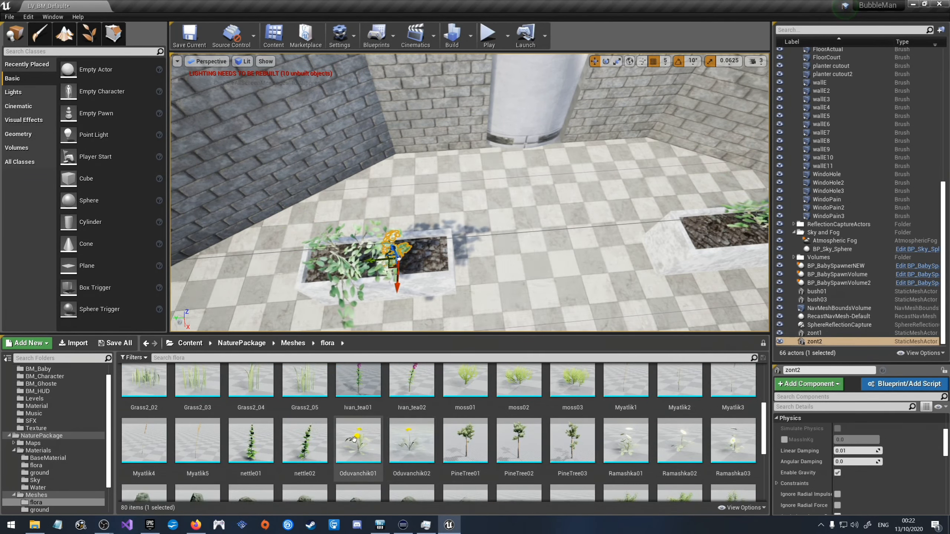
{"action": "left_click_drag", "start_coordinate": [353, 440], "coordinate": [437, 256]}
{"action": "key", "text": "w"}
{"action": "mouse_move", "coordinate": [587, 288]}
{"action": "right_mouse_down"}
{"action": "mouse_move", "coordinate": [576, 307]}
{"action": "mouse_move", "coordinate": [530, 310]}
{"action": "mouse_move", "coordinate": [569, 262]}
{"action": "mouse_move", "coordinate": [574, 296]}
{"action": "right_mouse_up"}
{"action": "key", "text": "s"}
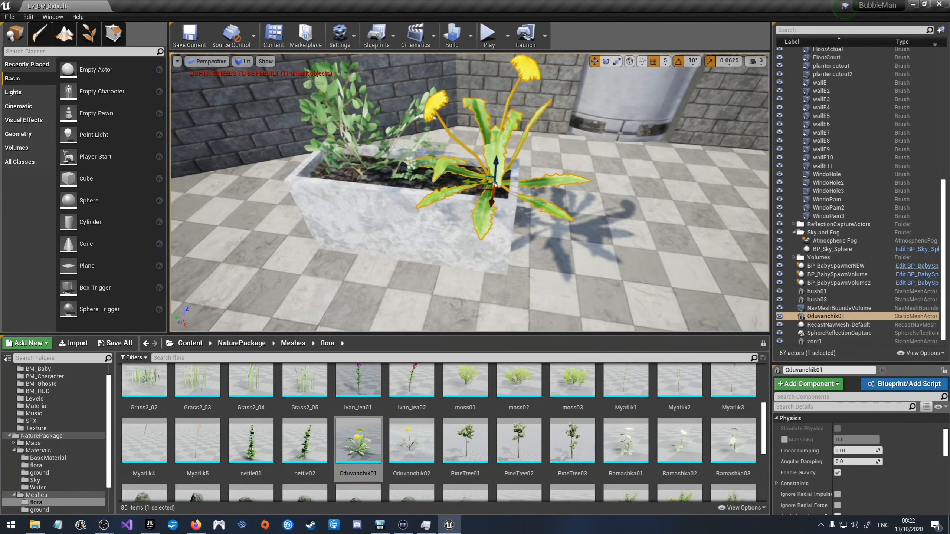
{"action": "key", "text": "space"}
{"action": "key", "text": "space"}
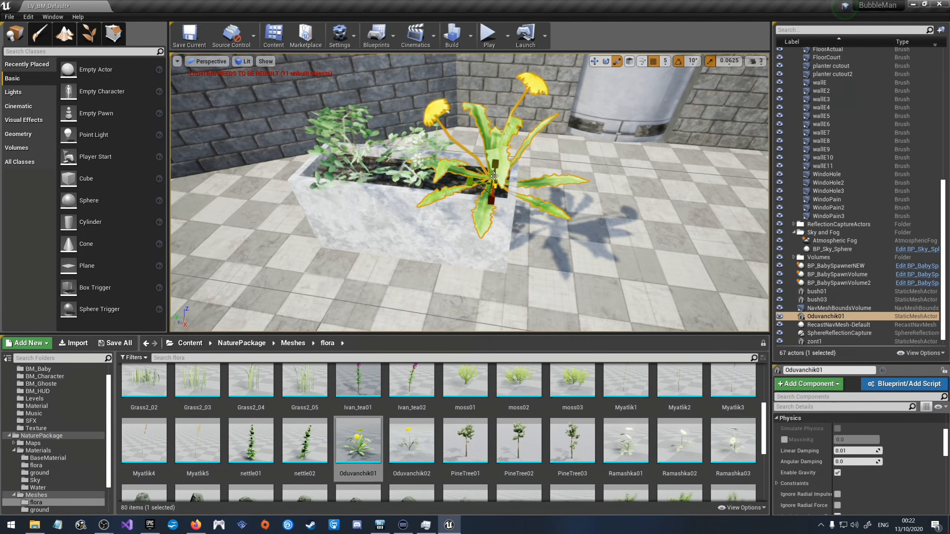
{"action": "left_click_drag", "start_coordinate": [494, 184], "coordinate": [486, 198]}
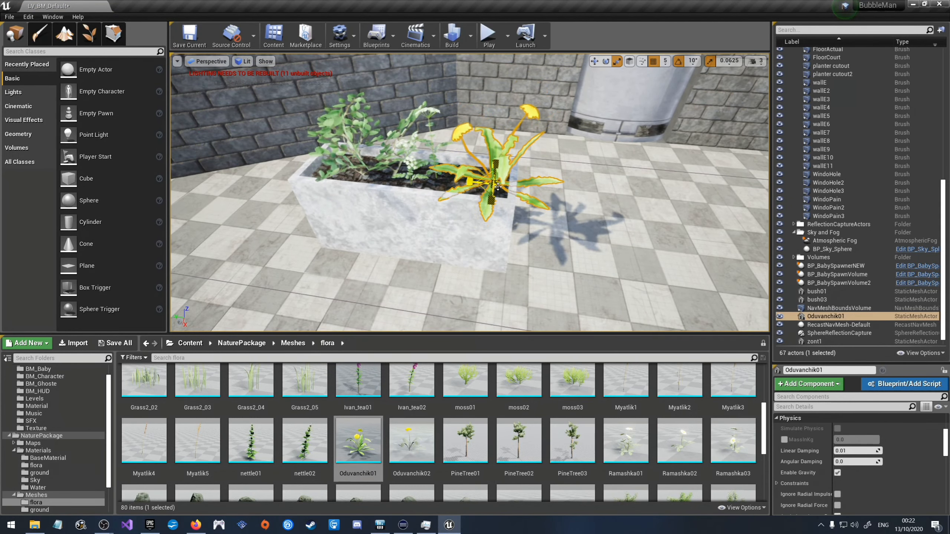
{"action": "key", "text": "Delete"}
Step: Place Ivan_tea01 at the free end of the first planter and scale it down
{"action": "scroll", "coordinate": [337, 443], "scroll_direction": "up", "scroll_amount": 2}
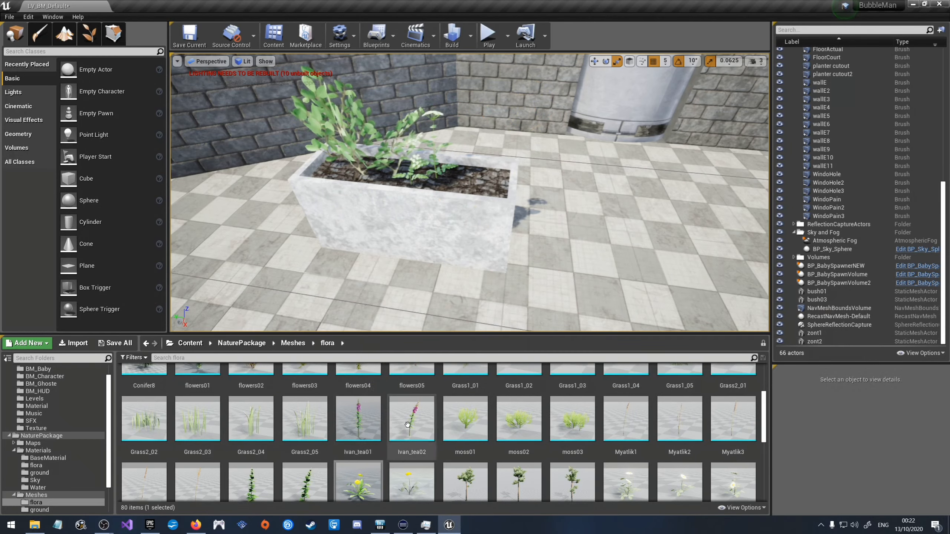
{"action": "left_click_drag", "start_coordinate": [358, 423], "coordinate": [477, 183]}
{"action": "key", "text": "f"}
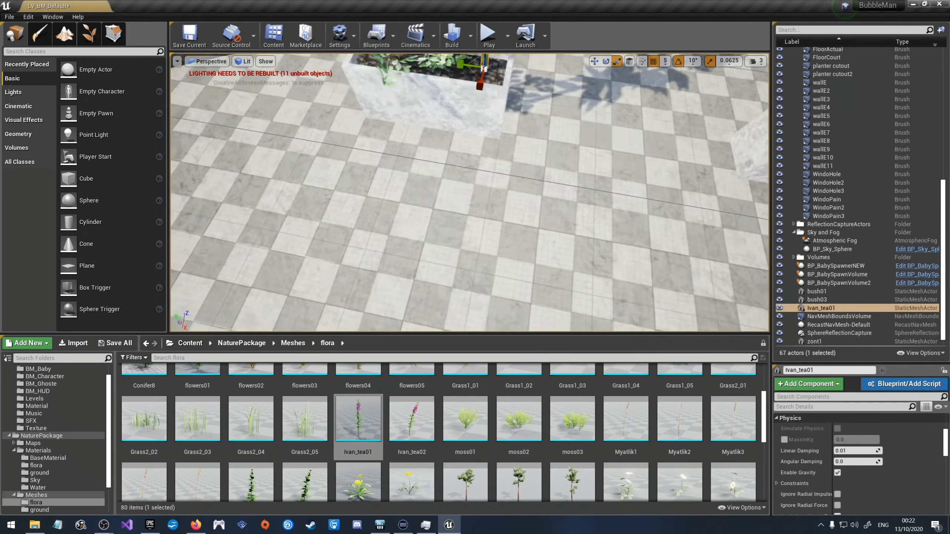
{"action": "right_click_drag", "start_coordinate": [538, 155], "coordinate": [538, 210]}
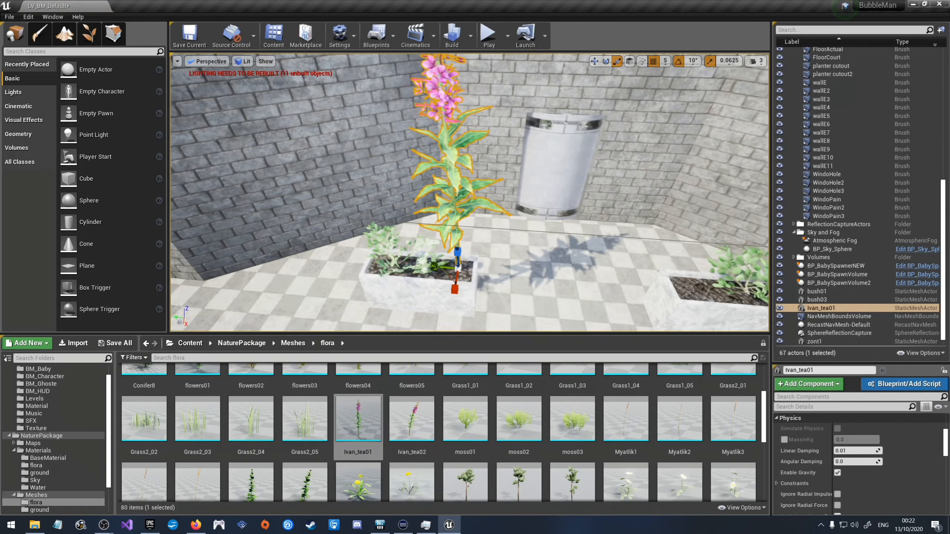
{"action": "scroll", "coordinate": [538, 155], "scroll_direction": "up", "scroll_amount": 2}
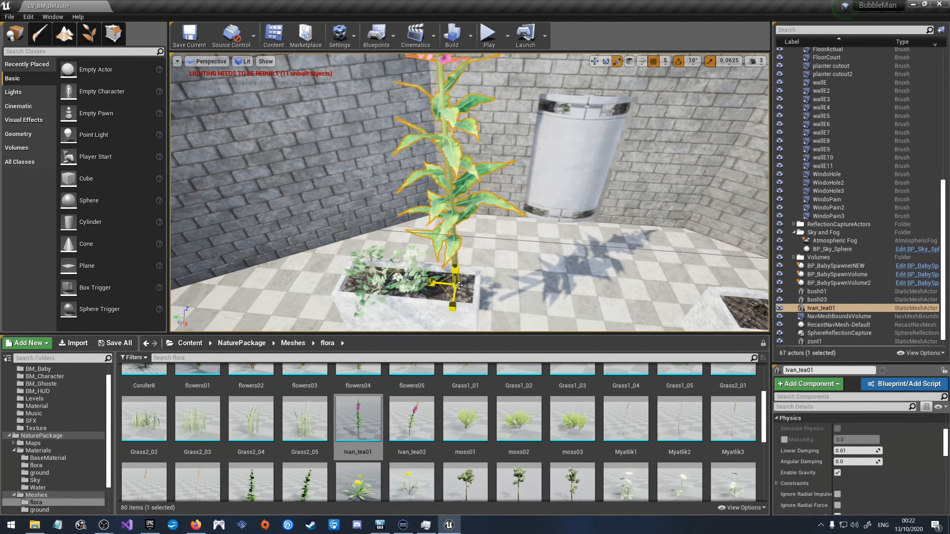
{"action": "left_click_drag", "start_coordinate": [459, 285], "coordinate": [455, 294]}
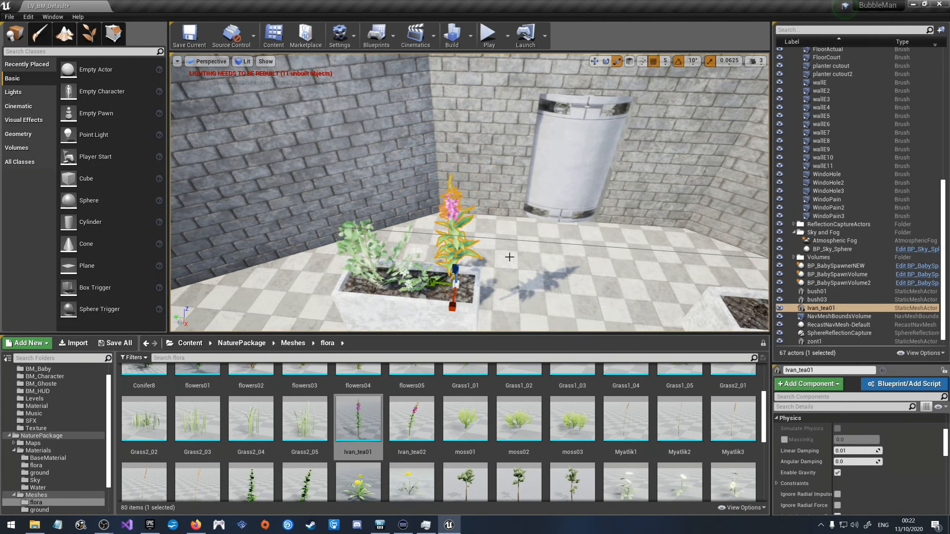
Step: Scale Ivan_tea01 down further and move it towards the middle of the first planter beside the zont plants
{"action": "right_click_drag", "start_coordinate": [509, 257], "coordinate": [502, 290]}
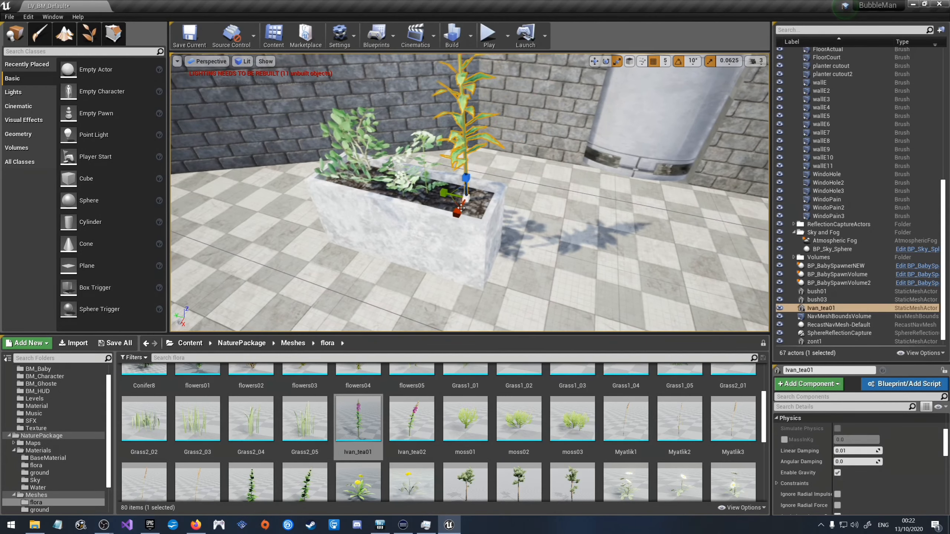
{"action": "left_click_drag", "start_coordinate": [468, 202], "coordinate": [467, 208]}
{"action": "mouse_move", "coordinate": [504, 188]}
{"action": "right_mouse_down"}
{"action": "mouse_move", "coordinate": [500, 243]}
{"action": "mouse_move", "coordinate": [486, 165]}
{"action": "mouse_move", "coordinate": [493, 198]}
{"action": "right_mouse_up"}
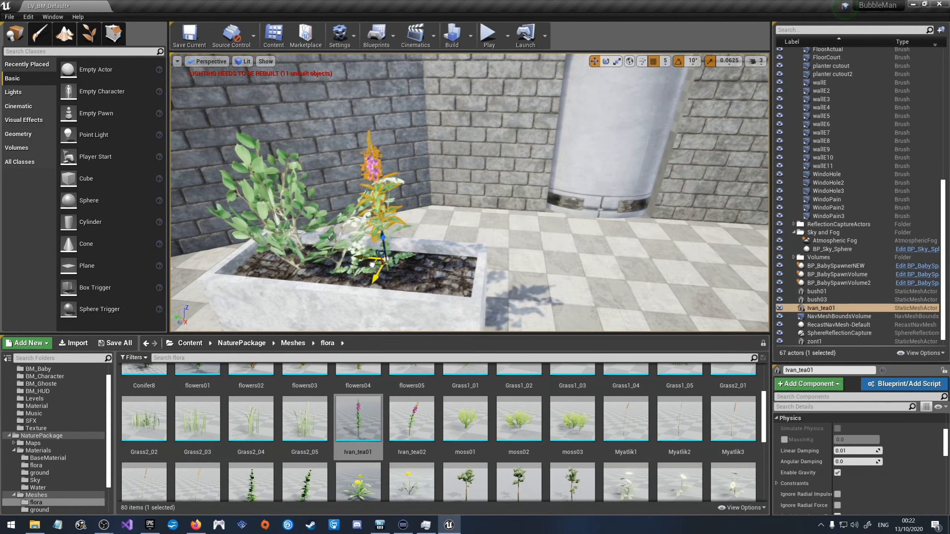
Step: Select zont1, move it to the free end of the first planter and check the arrangement
{"action": "left_click", "coordinate": [389, 267]}
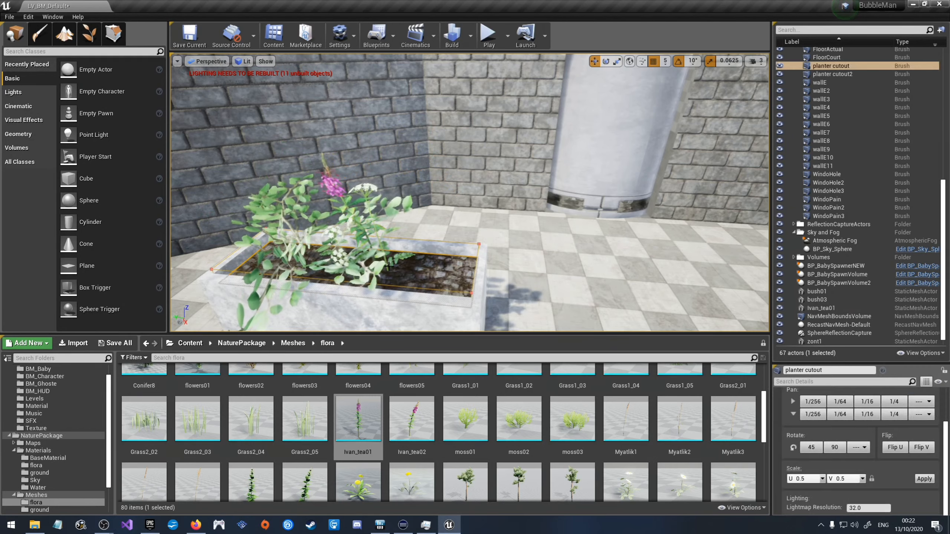
{"action": "left_click", "coordinate": [346, 258]}
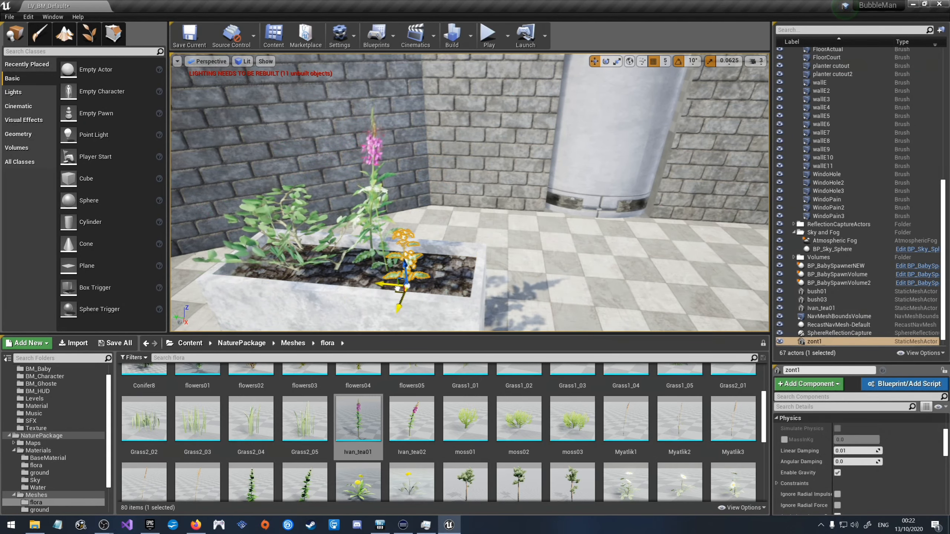
{"action": "left_click", "coordinate": [386, 267]}
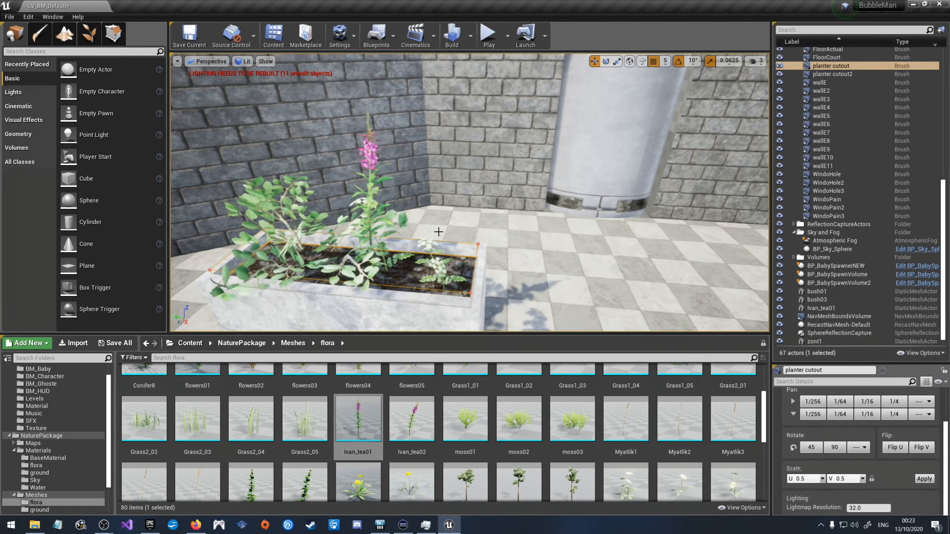
{"action": "right_click_drag", "start_coordinate": [438, 232], "coordinate": [304, 231]}
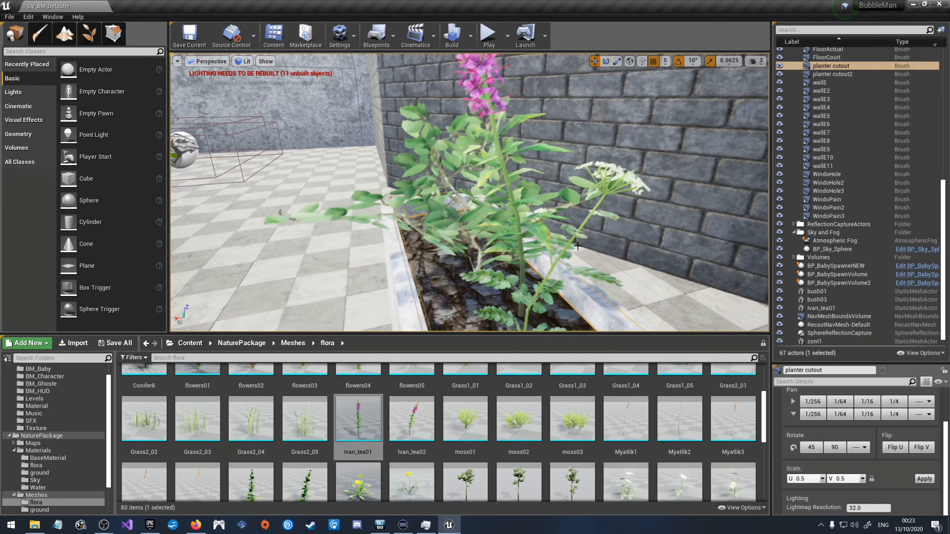
Step: Select zont2, move it towards the front edge of the first planter, and select Ivan_tea01 beside it
{"action": "left_click", "coordinate": [548, 253]}
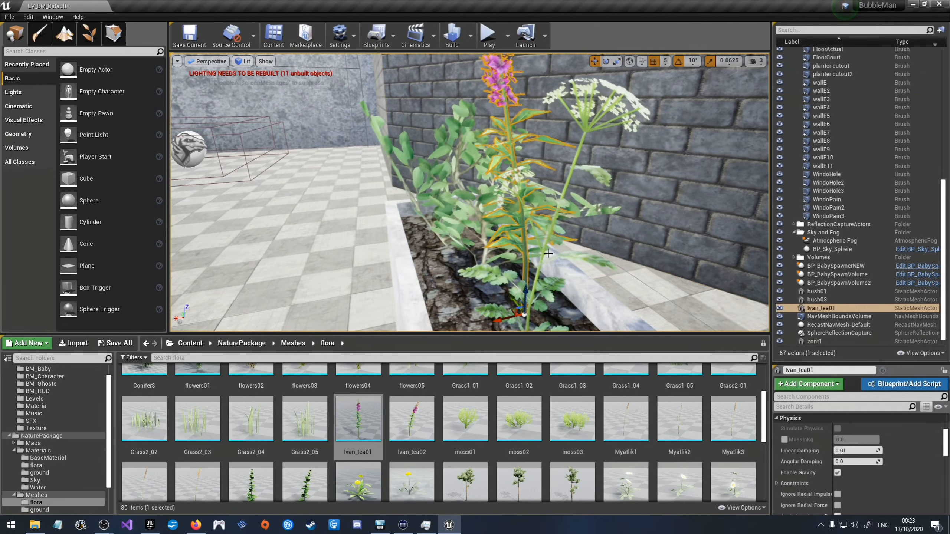
{"action": "left_click", "coordinate": [548, 253]}
{"action": "left_click", "coordinate": [535, 268]}
{"action": "left_click", "coordinate": [531, 284]}
{"action": "left_click", "coordinate": [529, 287]}
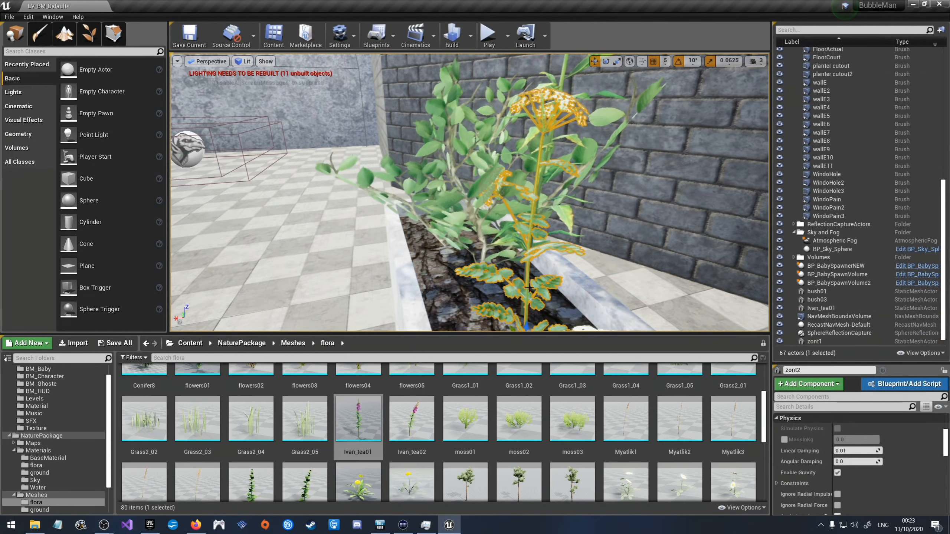
{"action": "right_click_drag", "start_coordinate": [529, 288], "coordinate": [646, 318]}
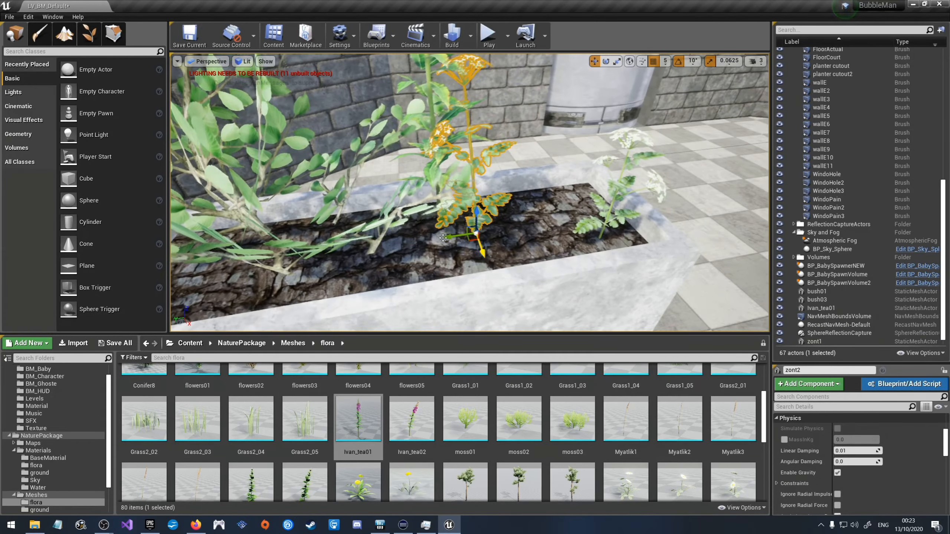
{"action": "left_click_drag", "start_coordinate": [472, 239], "coordinate": [498, 258]}
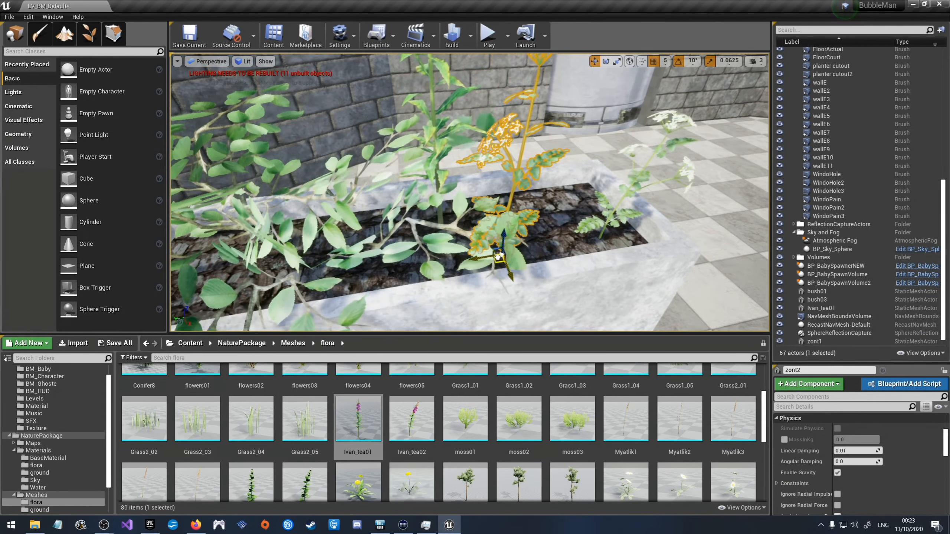
{"action": "left_click", "coordinate": [441, 205]}
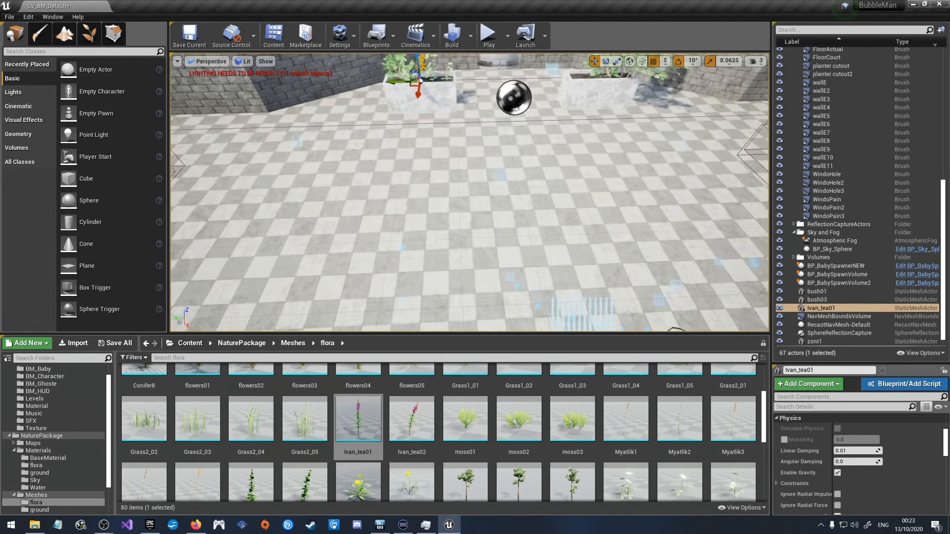
Step: Place flowers02 in the free part of the second planter beside the bush
{"action": "key", "text": "s"}
{"action": "right_click_drag", "start_coordinate": [469, 192], "coordinate": [482, 164]}
{"action": "key", "text": "w"}
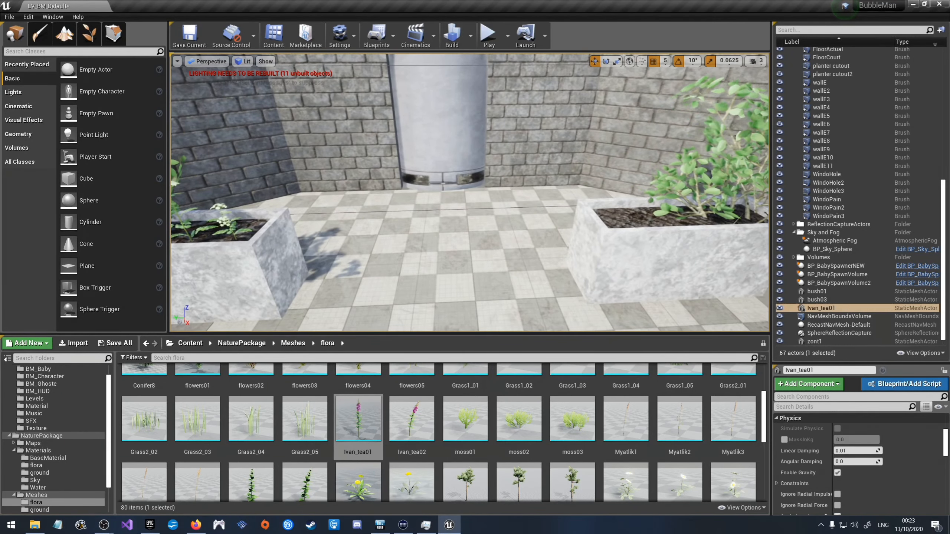
{"action": "scroll", "coordinate": [374, 430], "scroll_direction": "up", "scroll_amount": 3}
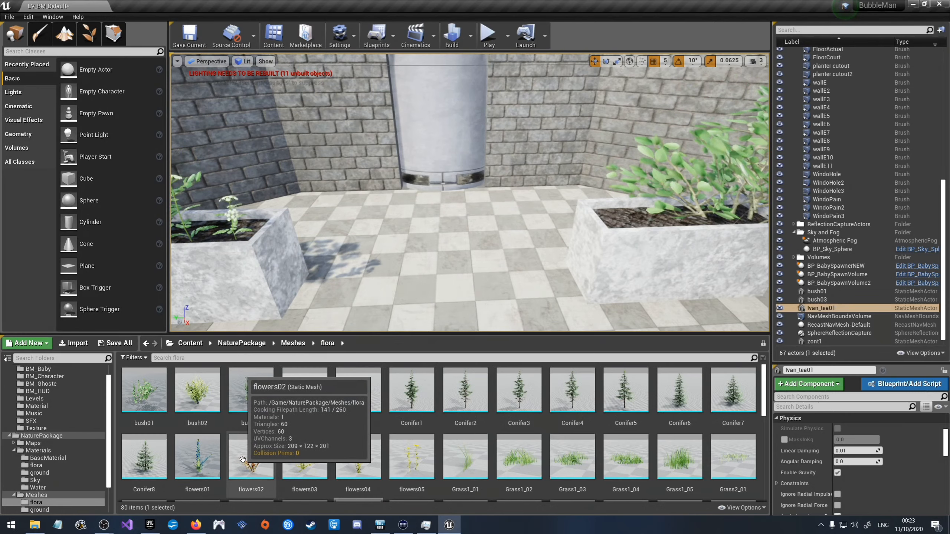
{"action": "left_click_drag", "start_coordinate": [250, 457], "coordinate": [631, 218]}
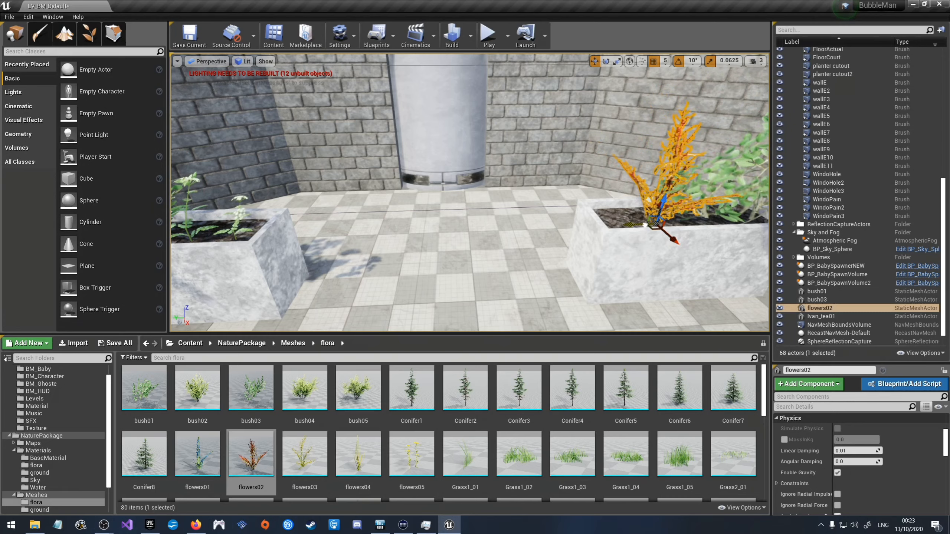
{"action": "key", "text": "s"}
{"action": "right_click_drag", "start_coordinate": [470, 193], "coordinate": [374, 221]}
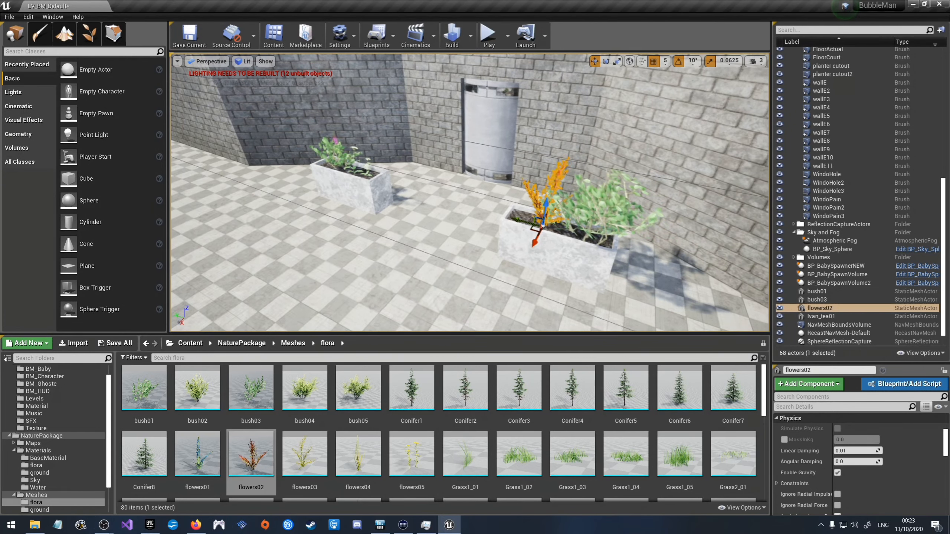
{"action": "left_click", "coordinate": [479, 159]}
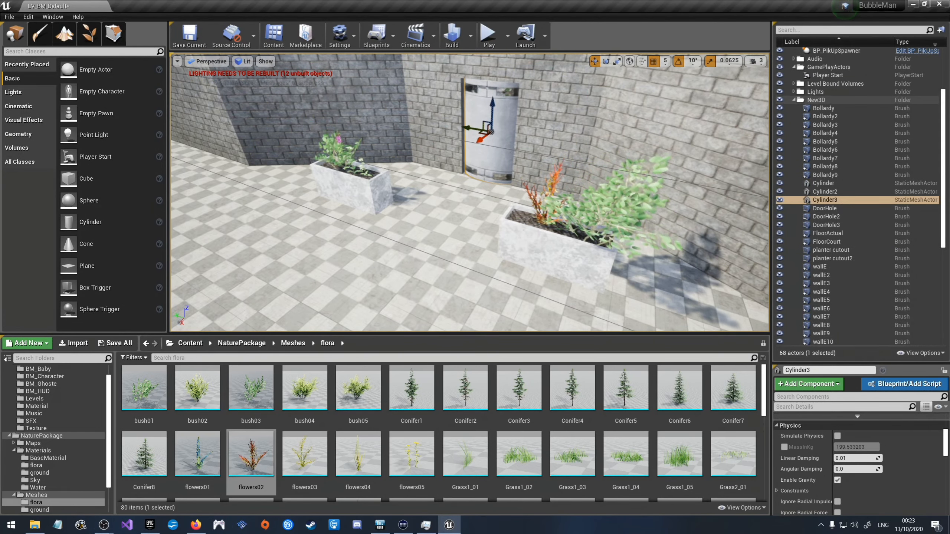
Step: Place flowers04 at the free end of the second planter beside flowers02 and select it
{"action": "right_click_drag", "start_coordinate": [478, 158], "coordinate": [534, 134]}
{"action": "key", "text": "a"}
{"action": "key", "text": "w"}
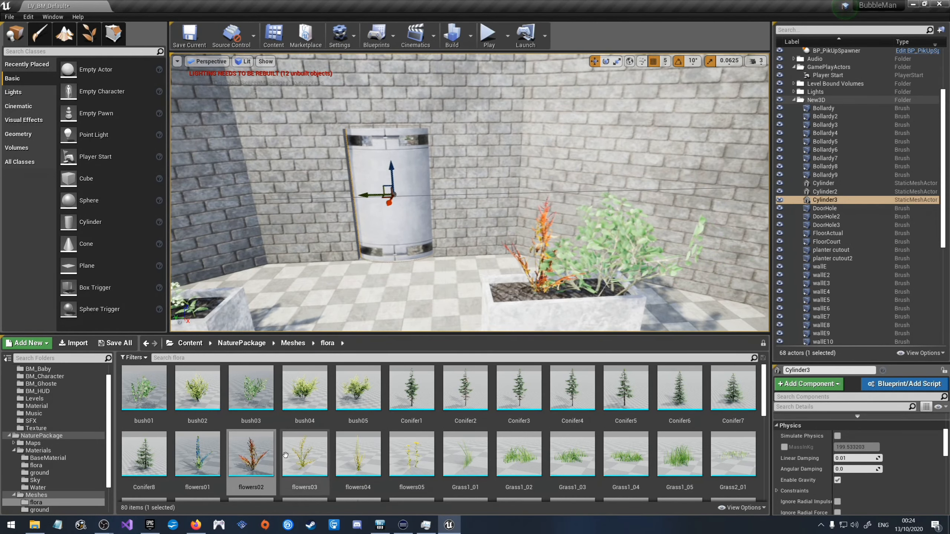
{"action": "left_click_drag", "start_coordinate": [360, 463], "coordinate": [525, 301]}
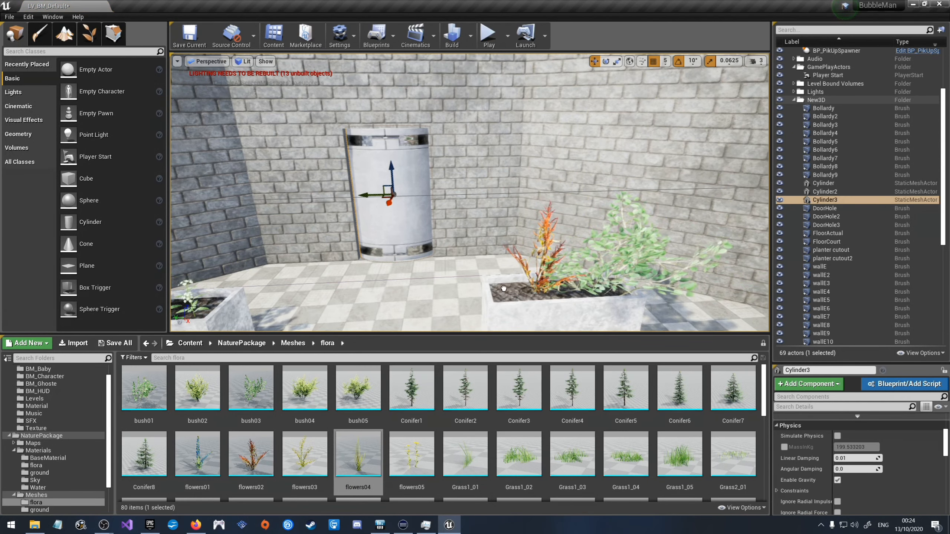
{"action": "left_click_drag", "start_coordinate": [530, 306], "coordinate": [348, 445]}
{"action": "right_click_drag", "start_coordinate": [528, 306], "coordinate": [636, 329]}
{"action": "left_click_drag", "start_coordinate": [334, 482], "coordinate": [485, 221]}
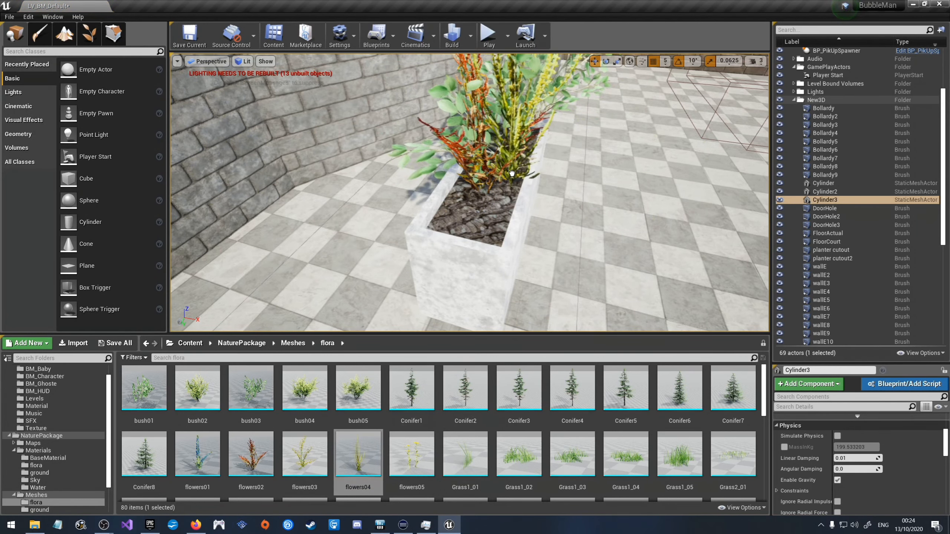
{"action": "left_click_drag", "start_coordinate": [522, 168], "coordinate": [517, 174]}
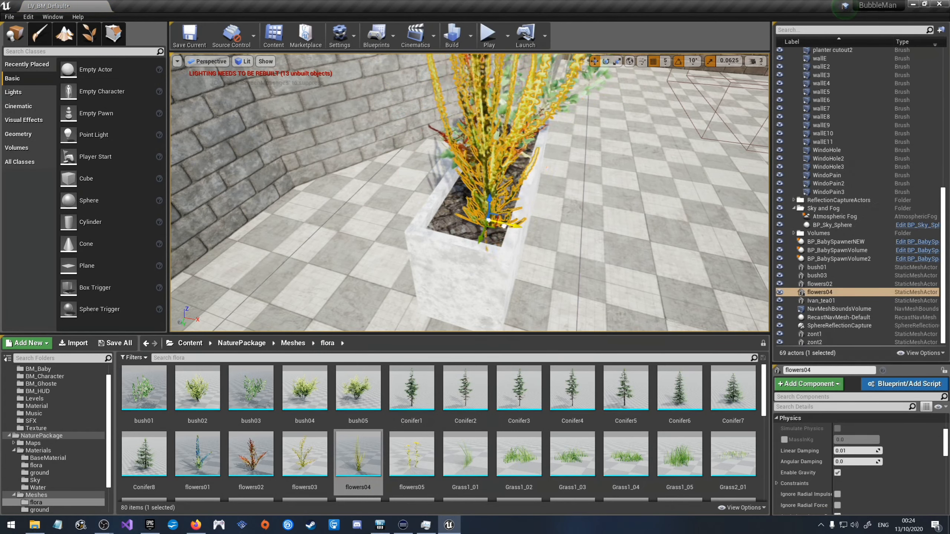
Step: Scale flowers04 down and move it to the front corner of the second planter, next to flowers02
{"action": "right_click_drag", "start_coordinate": [546, 180], "coordinate": [512, 180]}
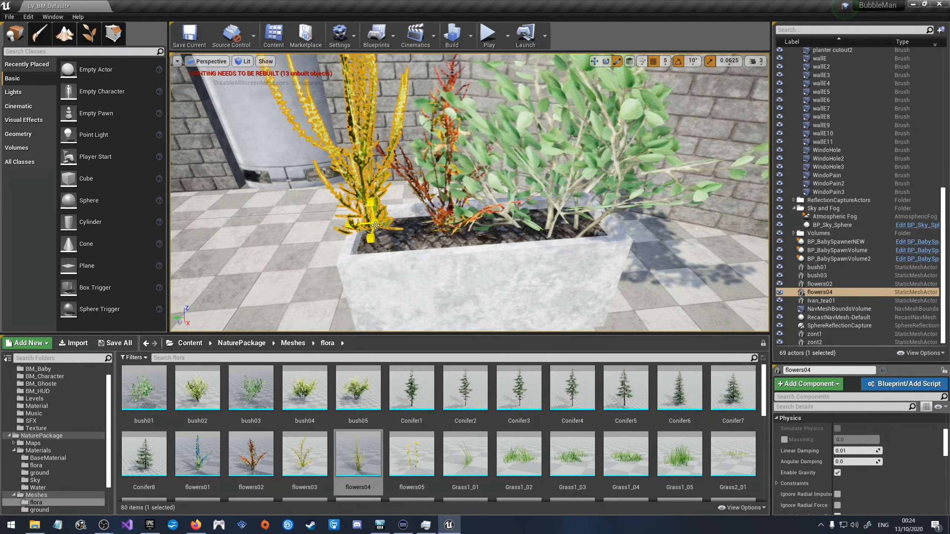
{"action": "left_click_drag", "start_coordinate": [370, 225], "coordinate": [377, 224]}
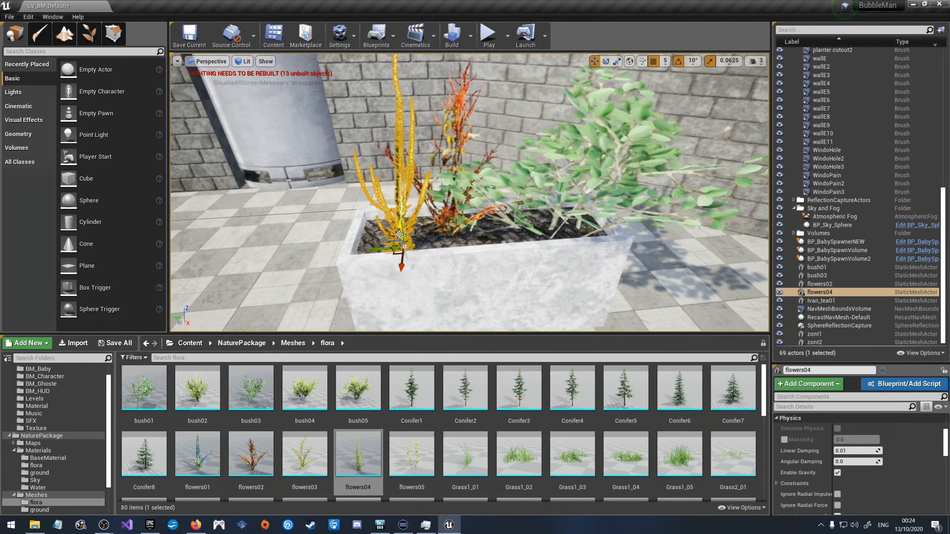
{"action": "right_click_drag", "start_coordinate": [402, 229], "coordinate": [449, 232]}
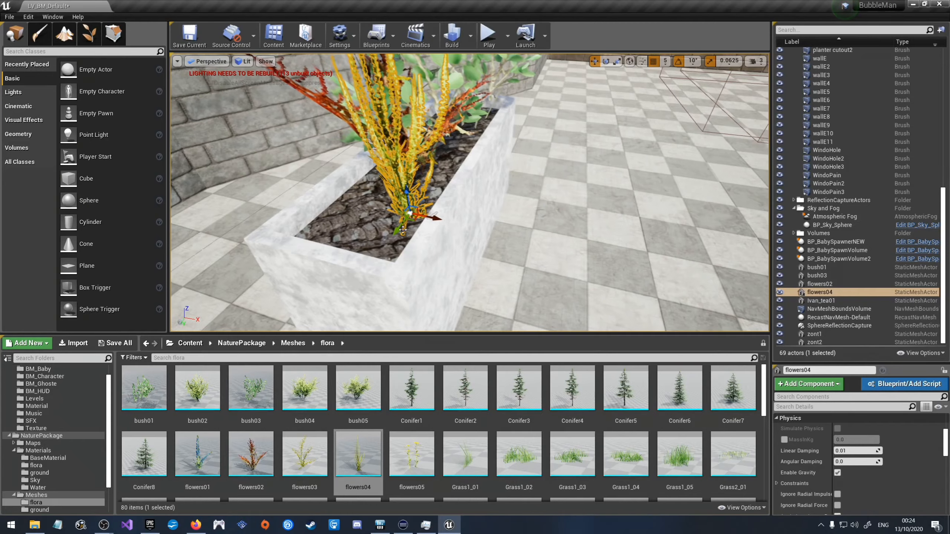
{"action": "left_click_drag", "start_coordinate": [402, 229], "coordinate": [478, 232], "text": "alt"}
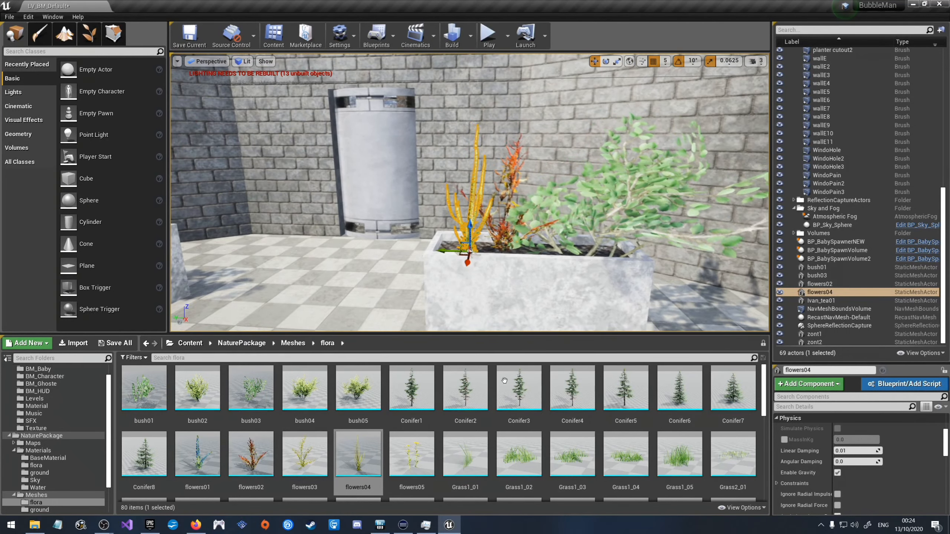
Step: Look through the Nature Package flora meshes for another plant that suits the planters
{"action": "scroll", "coordinate": [381, 438], "scroll_direction": "down", "scroll_amount": 1}
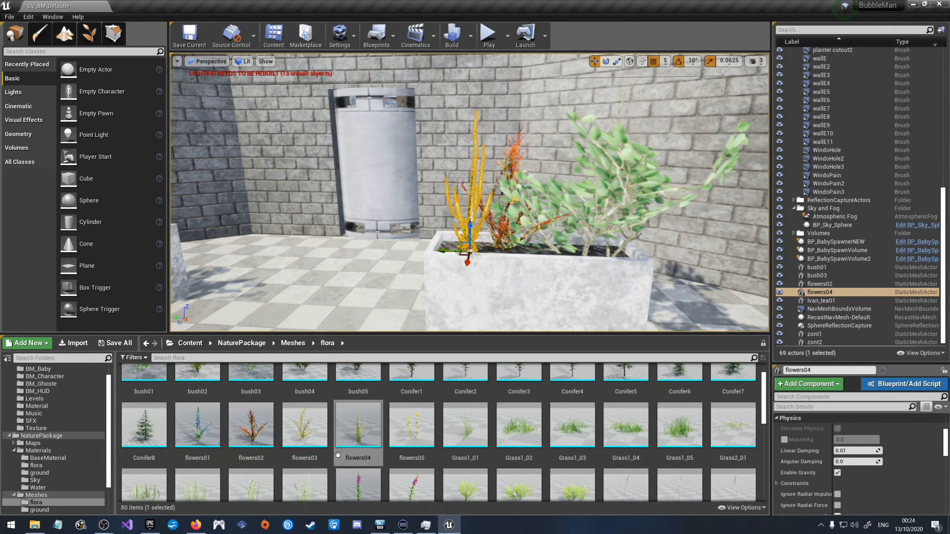
{"action": "scroll", "coordinate": [348, 453], "scroll_direction": "up", "scroll_amount": 2}
{"action": "scroll", "coordinate": [374, 460], "scroll_direction": "down", "scroll_amount": 5}
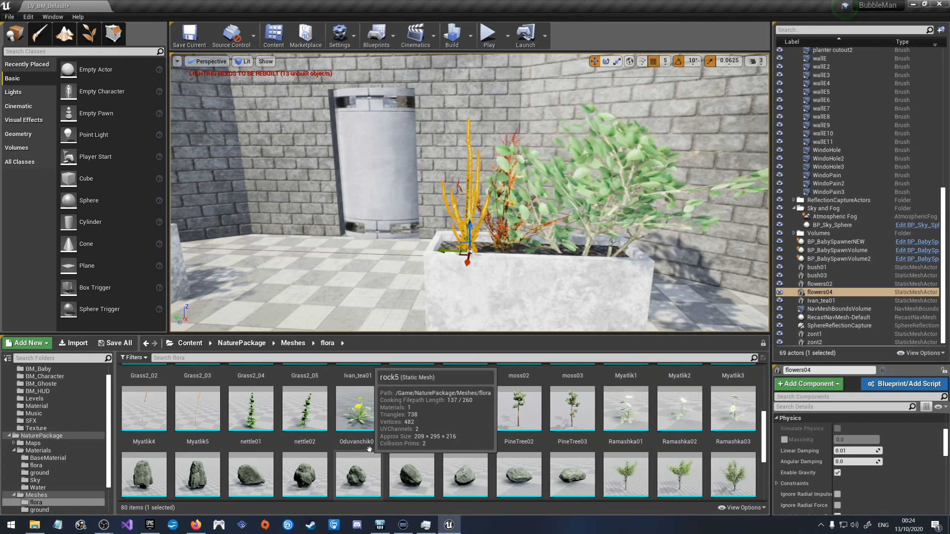
{"action": "mouse_move", "coordinate": [310, 444]}
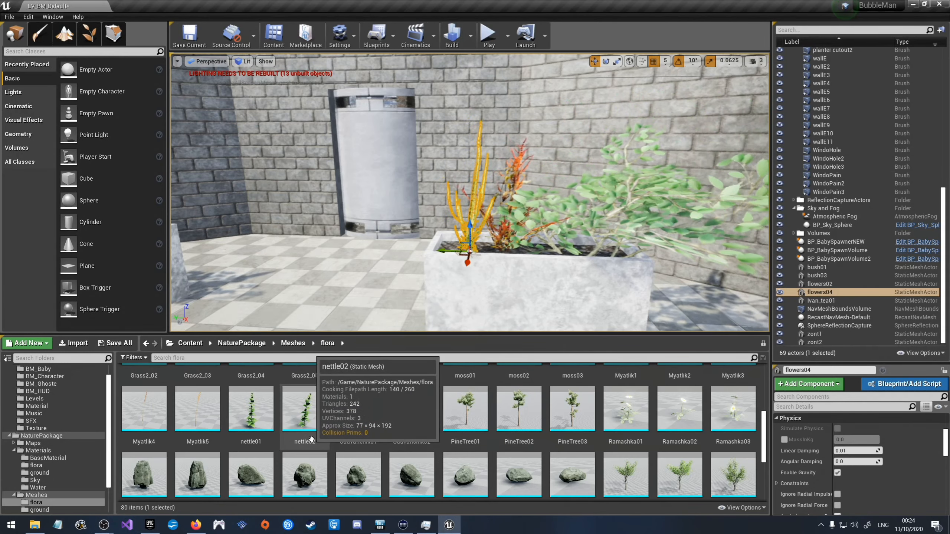
{"action": "scroll", "coordinate": [385, 443], "scroll_direction": "up", "scroll_amount": 2}
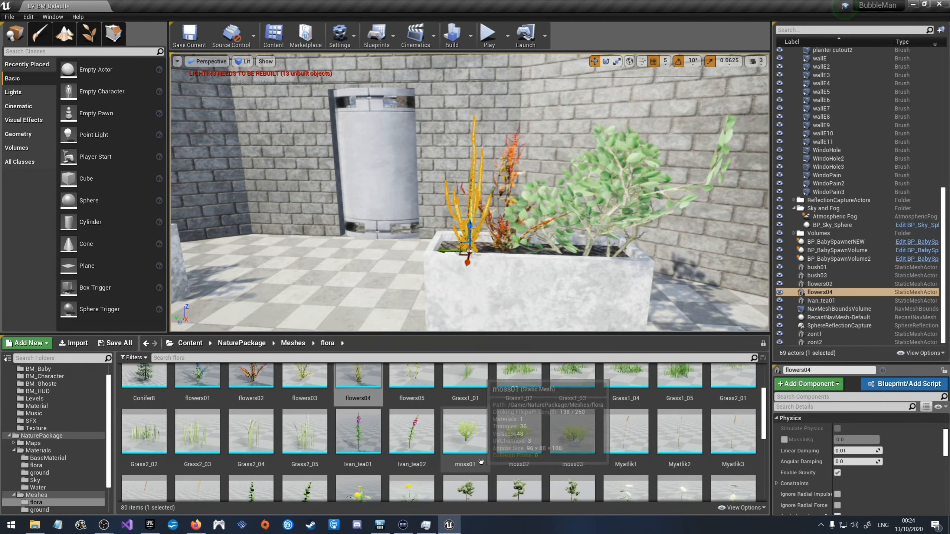
{"action": "mouse_move", "coordinate": [387, 443]}
{"action": "scroll", "coordinate": [388, 443], "scroll_direction": "up", "scroll_amount": 3}
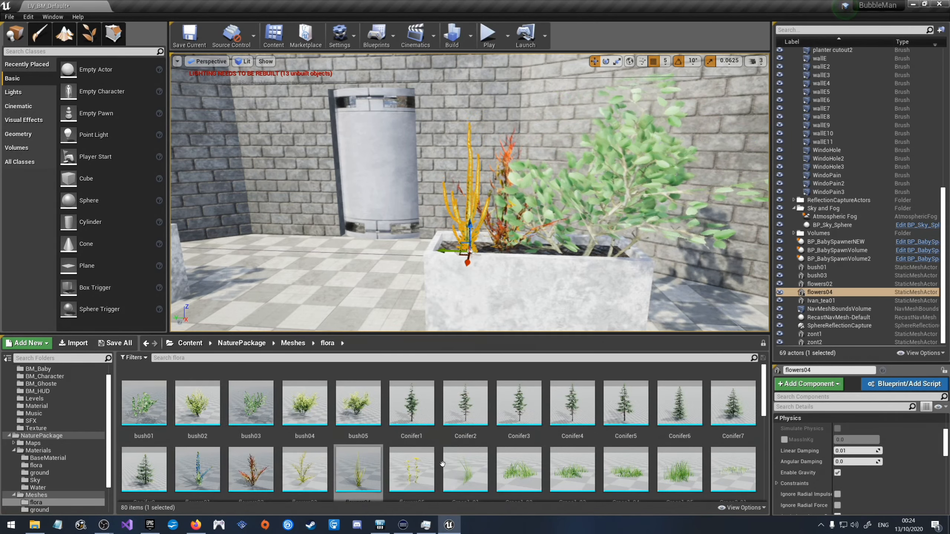
{"action": "scroll", "coordinate": [572, 460], "scroll_direction": "down", "scroll_amount": 3}
{"action": "scroll", "coordinate": [613, 419], "scroll_direction": "down", "scroll_amount": 2}
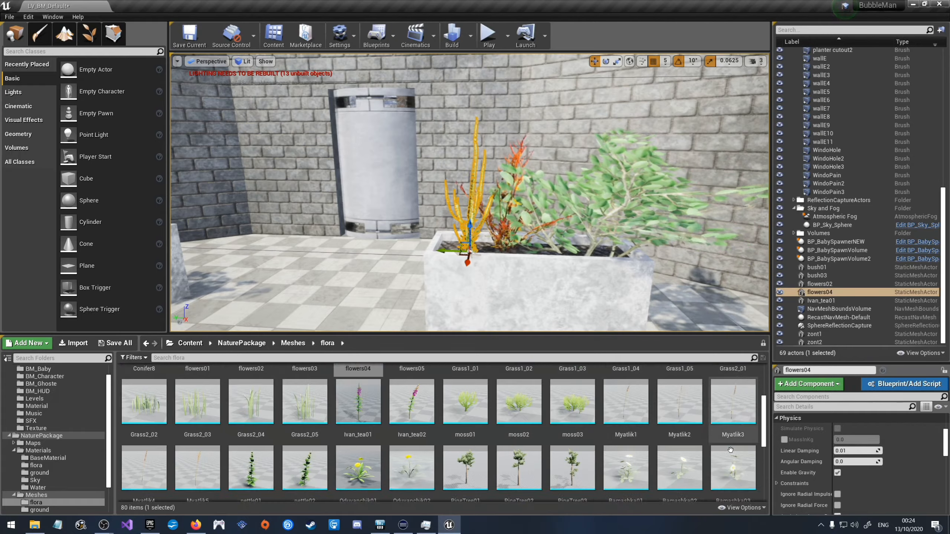
{"action": "scroll", "coordinate": [621, 382], "scroll_direction": "up", "scroll_amount": 3}
Step: Select zont2 and zont1 in the first planter and shift them apart to make room between them
{"action": "key", "text": "s"}
{"action": "right_click_drag", "start_coordinate": [606, 277], "coordinate": [635, 260]}
{"action": "key", "text": "w"}
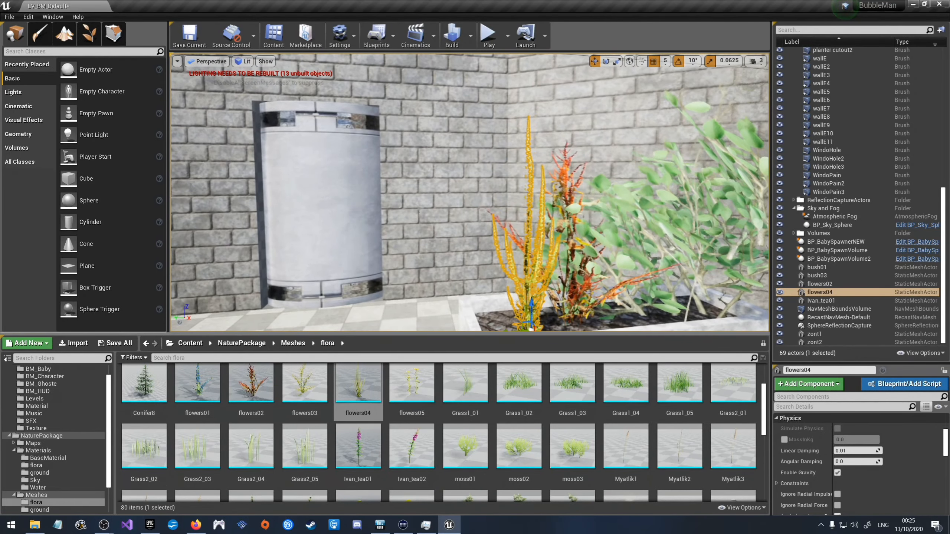
{"action": "left_click", "coordinate": [337, 195]}
{"action": "key", "text": "d"}
{"action": "right_click_drag", "start_coordinate": [337, 194], "coordinate": [288, 280]}
{"action": "key", "text": "s"}
{"action": "key", "text": "w"}
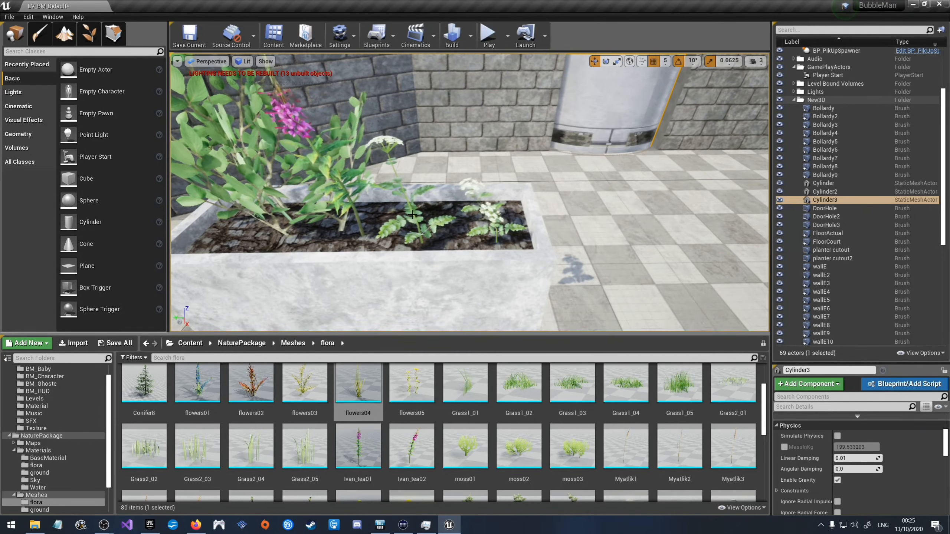
{"action": "left_click", "coordinate": [414, 213]}
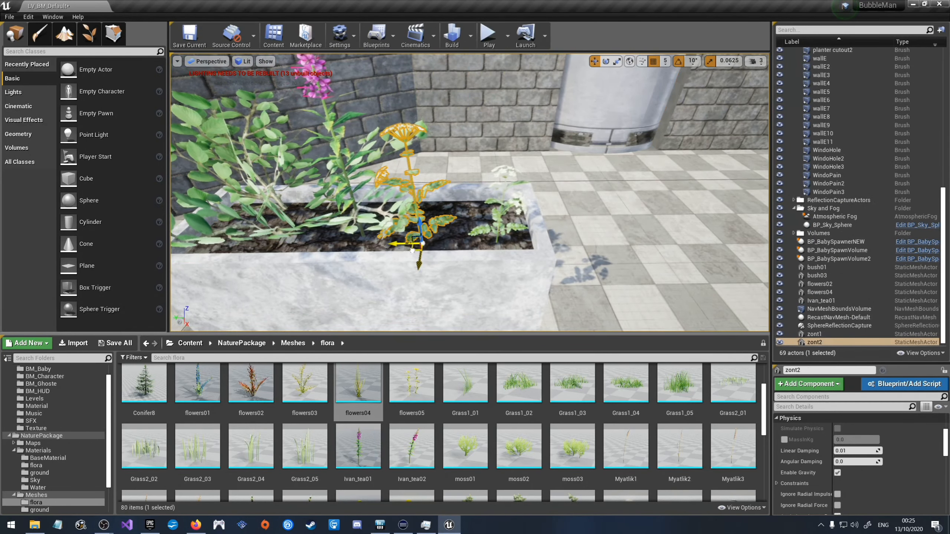
{"action": "left_click", "coordinate": [493, 233]}
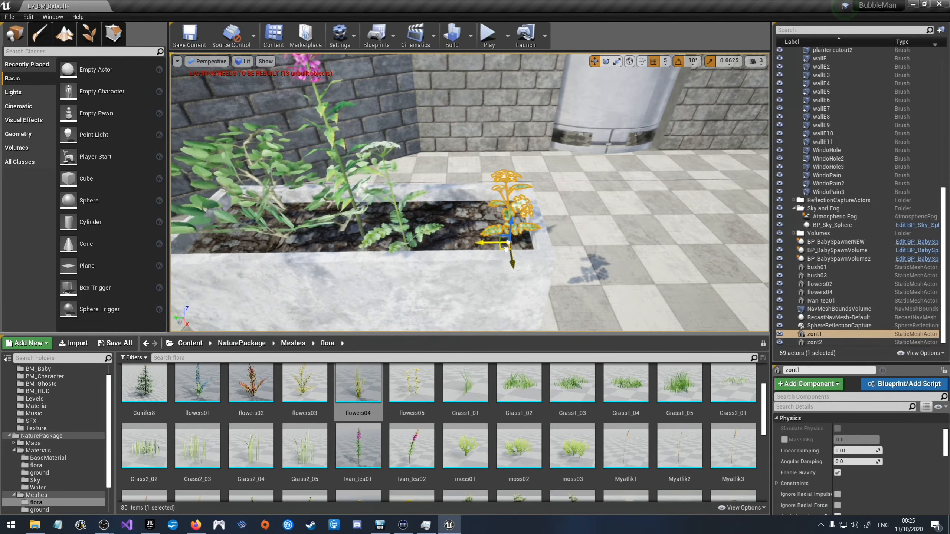
Step: Place flowers01 between the two zont plants in the first planter and scale it down
{"action": "left_click_drag", "start_coordinate": [198, 383], "coordinate": [459, 213]}
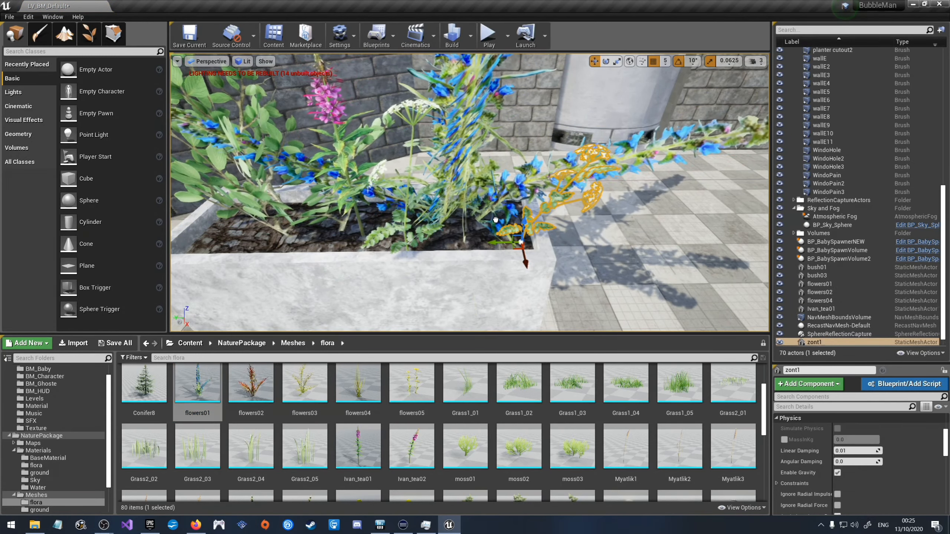
{"action": "left_click", "coordinate": [495, 220]}
{"action": "scroll", "coordinate": [490, 252], "scroll_direction": "down", "scroll_amount": 8}
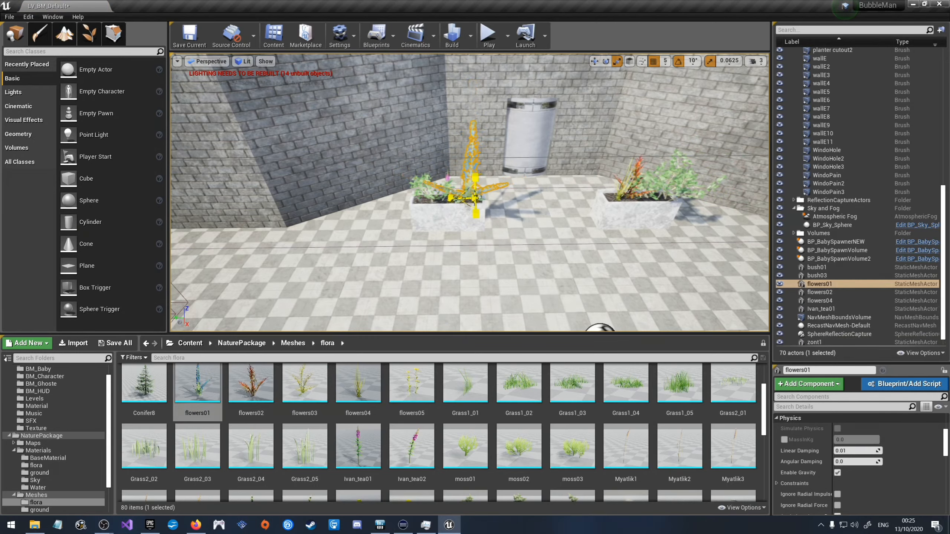
{"action": "scroll", "coordinate": [518, 216], "scroll_direction": "up", "scroll_amount": 15}
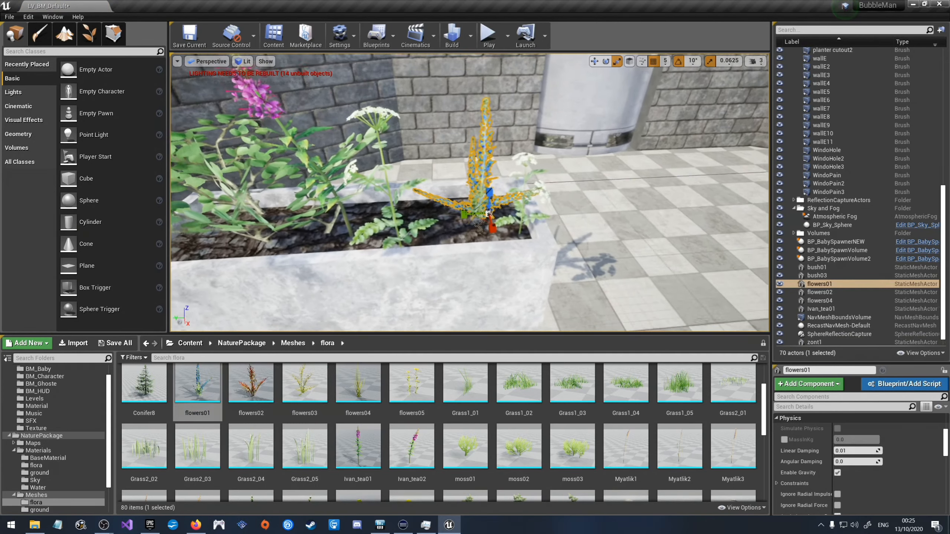
Step: Adjust the position of flowers01 between the zont plants and compare both planters from a distance
{"action": "left_click_drag", "start_coordinate": [517, 216], "coordinate": [463, 216], "text": "alt"}
{"action": "key", "text": "space"}
{"action": "key", "text": "space"}
{"action": "key", "text": "space"}
{"action": "key", "text": "space"}
{"action": "key", "text": "space"}
{"action": "key", "text": "space"}
{"action": "scroll", "coordinate": [463, 215], "scroll_direction": "down", "scroll_amount": 10}
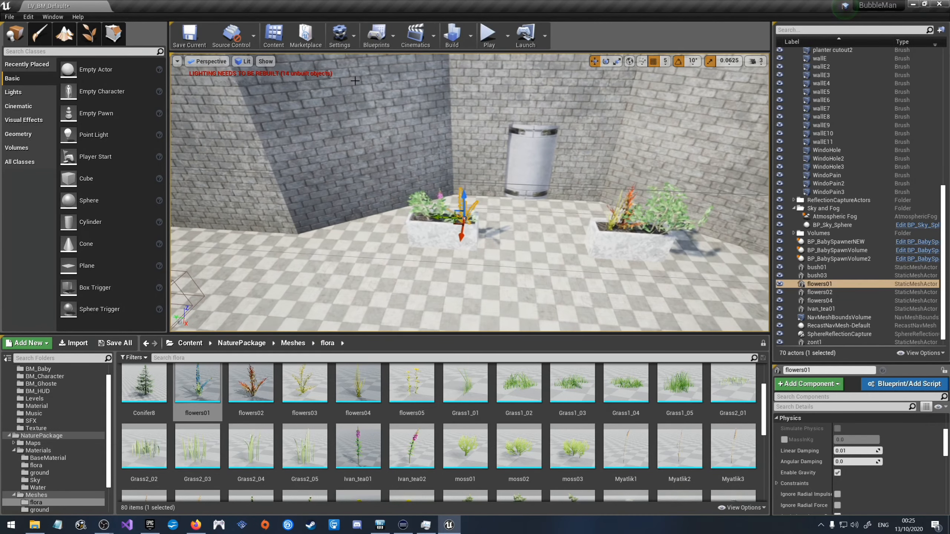
Step: Save the level and play-test it, moving the character around the court to check the planters before ending the session
{"action": "left_click", "coordinate": [190, 41]}
{"action": "left_click", "coordinate": [489, 36]}
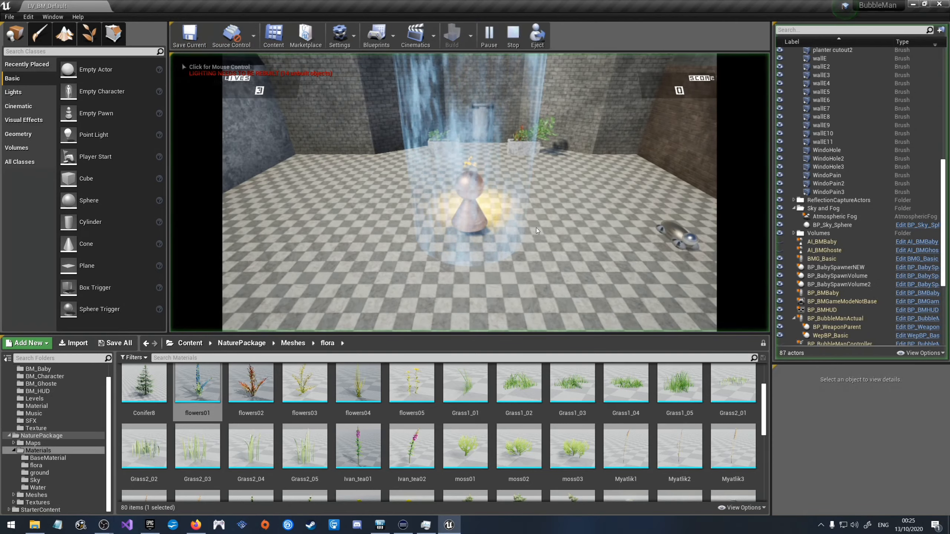
{"action": "key", "text": "d"}
{"action": "key", "text": "w"}
{"action": "key", "text": "a"}
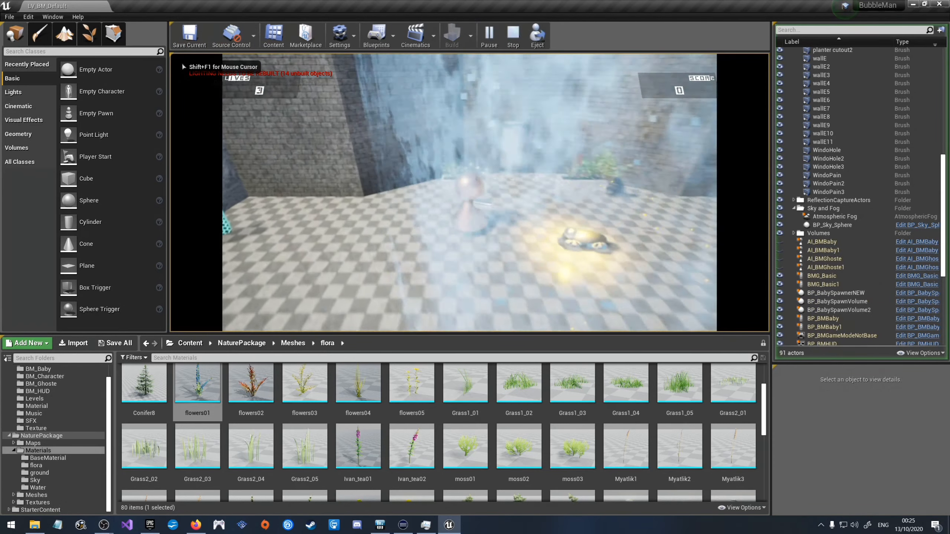
{"action": "key", "text": "s"}
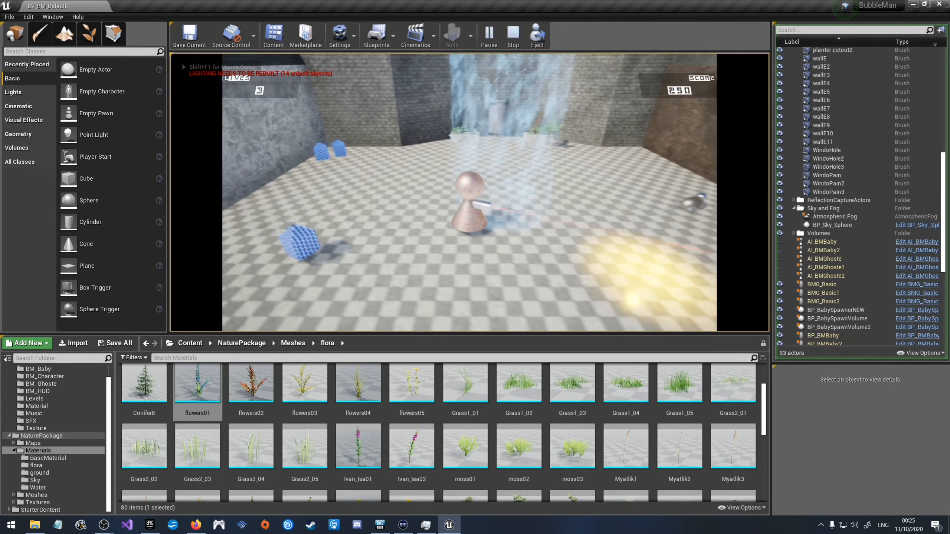
{"action": "key", "text": "w"}
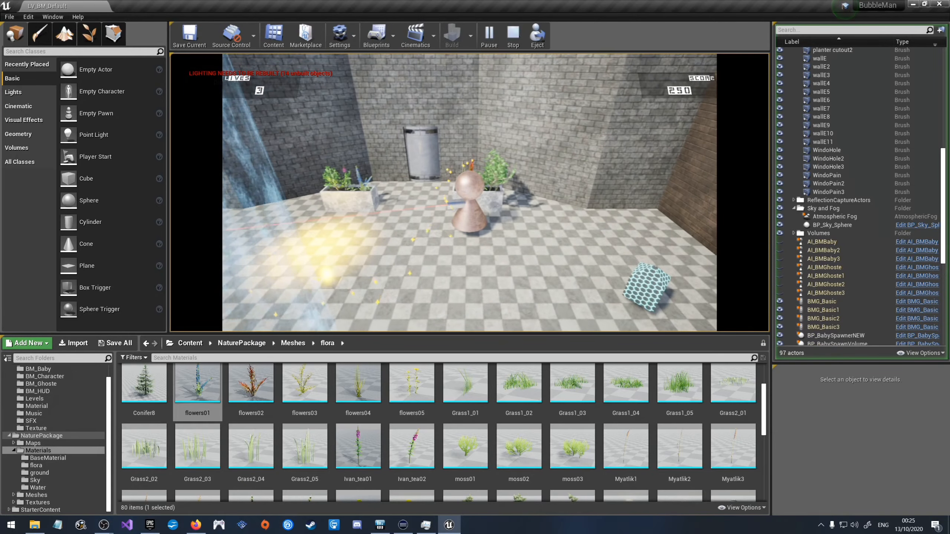
{"action": "key", "text": "s"}
{"action": "key", "text": "a"}
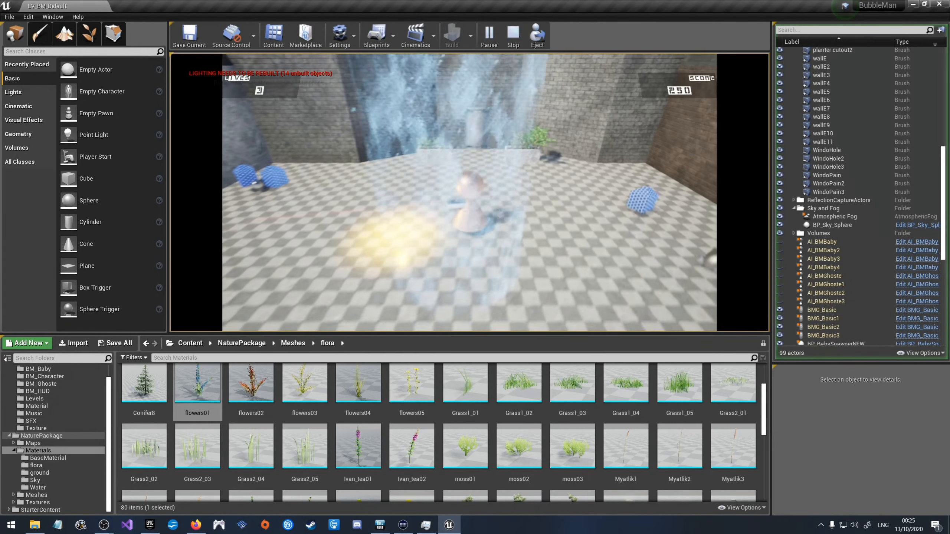
{"action": "key", "text": "a"}
{"action": "key", "text": "s"}
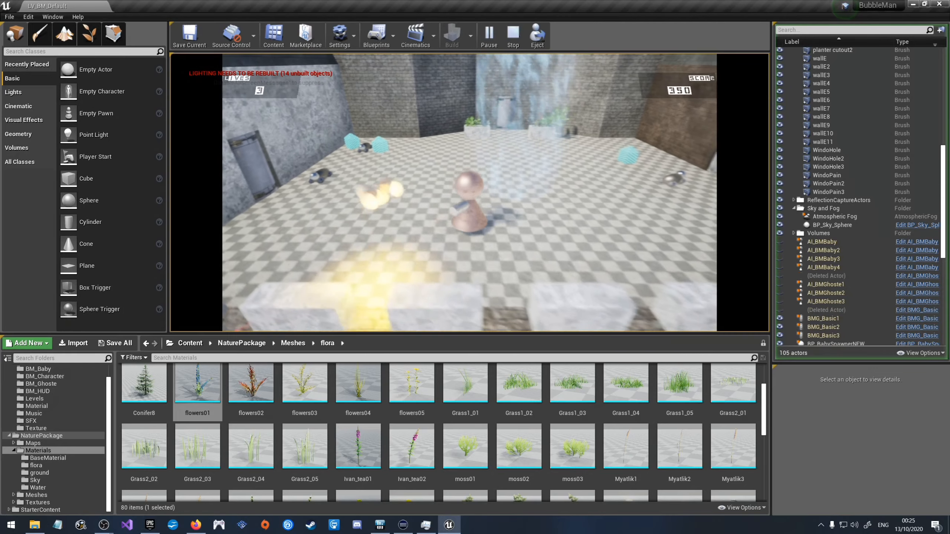
{"action": "key", "text": "s"}
{"action": "key", "text": "w"}
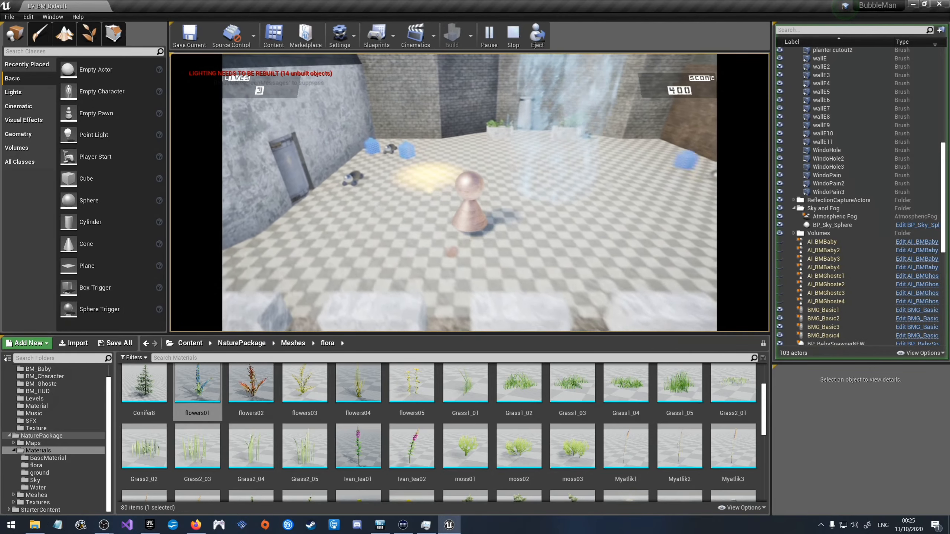
{"action": "key", "text": "a"}
{"action": "key", "text": "a"}
{"action": "key", "text": "d"}
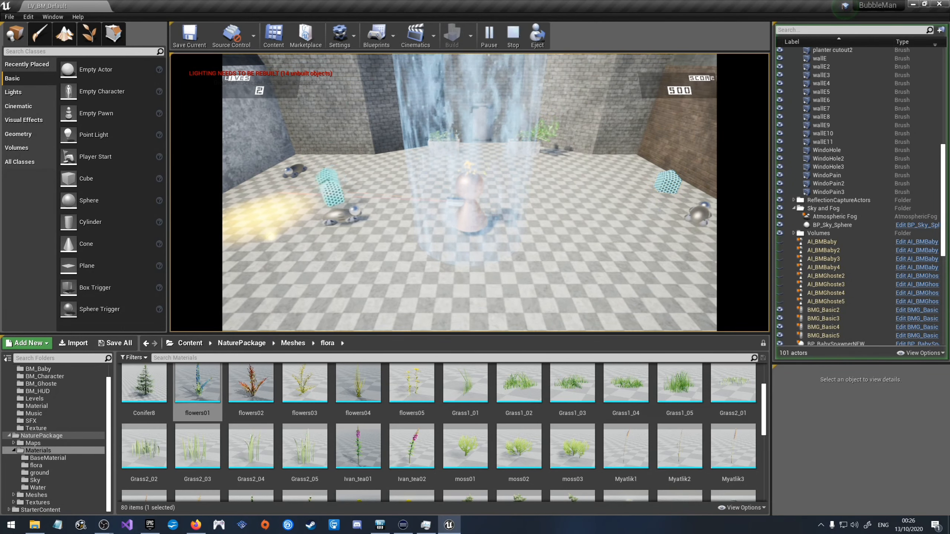
{"action": "key", "text": "a"}
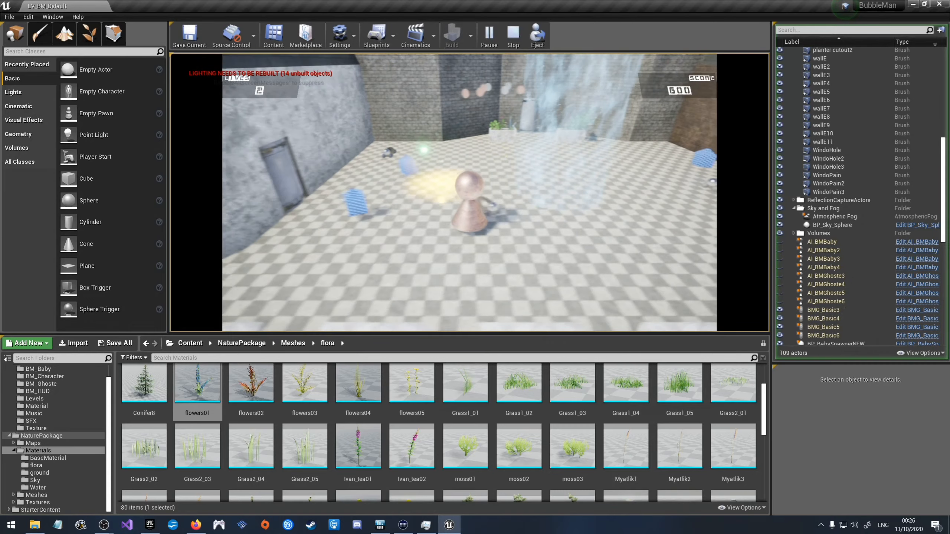
{"action": "key", "text": "d"}
{"action": "key", "text": "s"}
{"action": "key", "text": "w"}
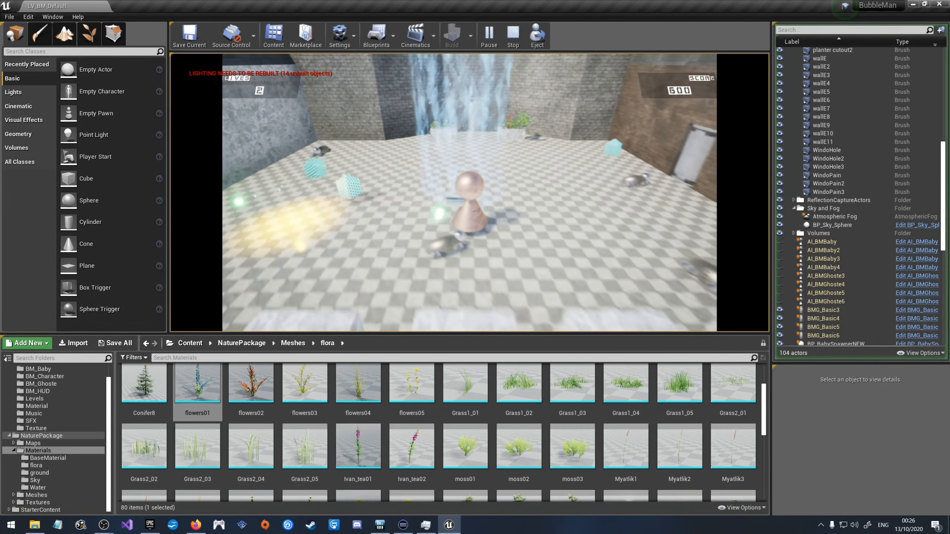
{"action": "key", "text": "a"}
{"action": "key", "text": "a"}
{"action": "key", "text": "w"}
{"action": "key", "text": "s"}
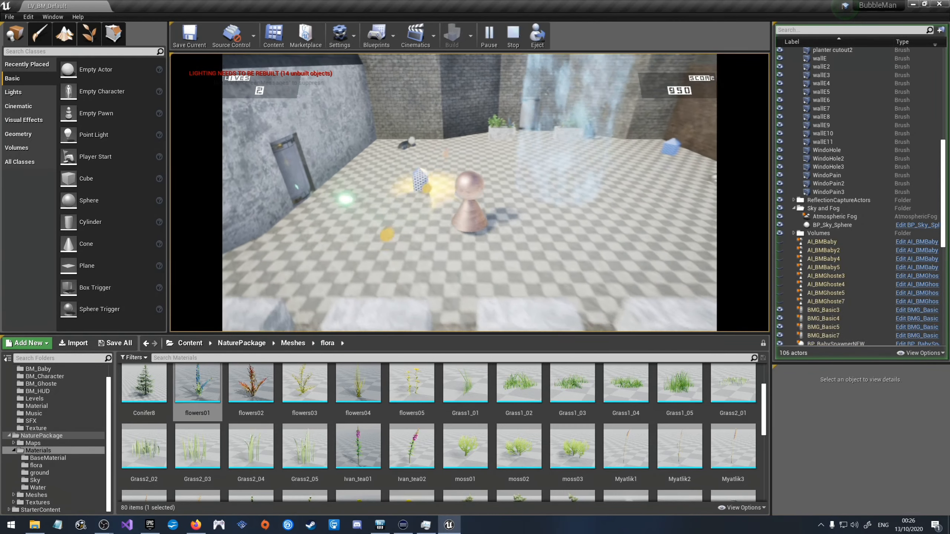
{"action": "key", "text": "w"}
{"action": "key", "text": "a"}
{"action": "key", "text": "d"}
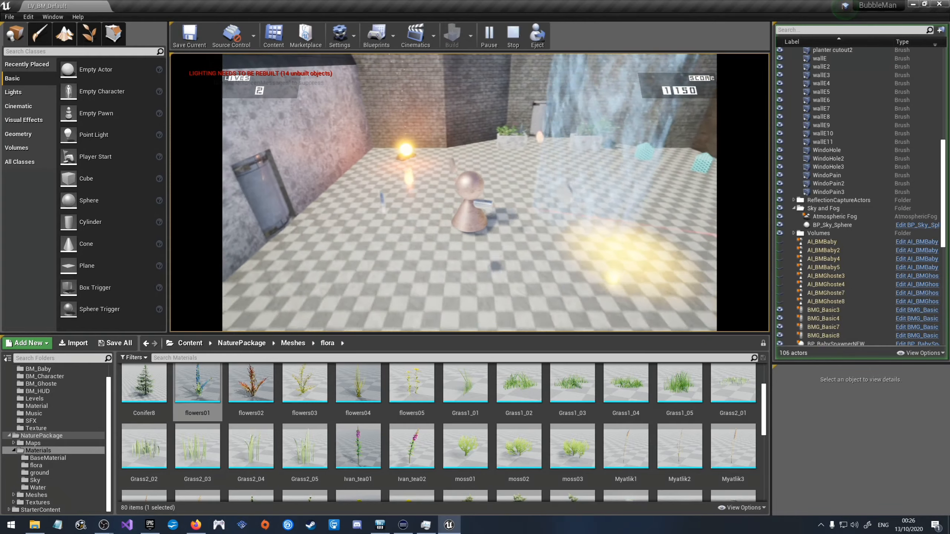
{"action": "key", "text": "s"}
{"action": "key", "text": "s"}
{"action": "key", "text": "d"}
{"action": "key", "text": "w"}
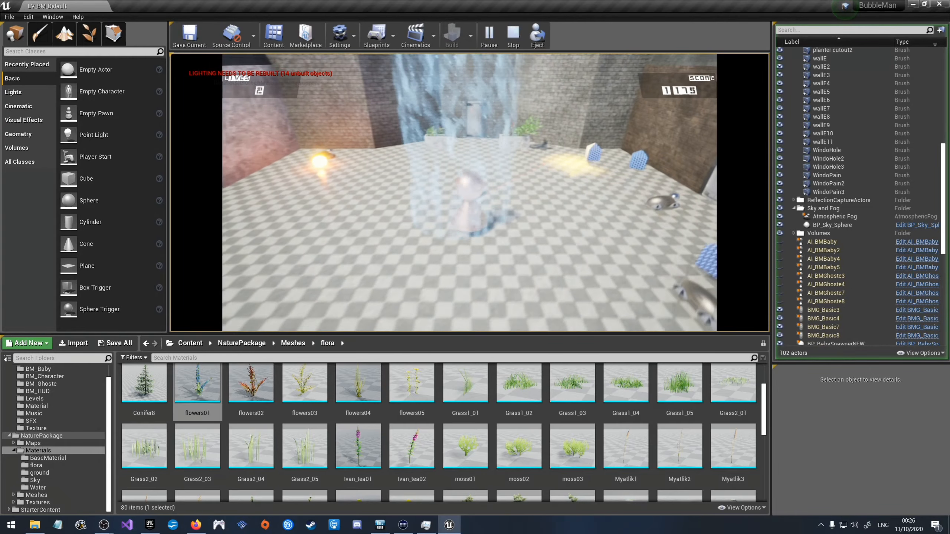
{"action": "key", "text": "d"}
{"action": "key", "text": "w"}
{"action": "key", "text": "d"}
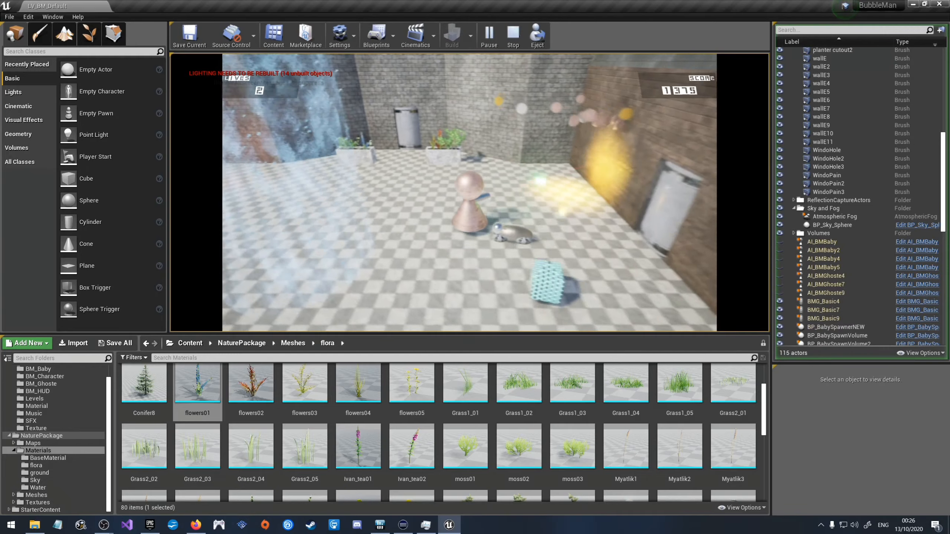
{"action": "key", "text": "d"}
{"action": "key", "text": "s"}
{"action": "key", "text": "a"}
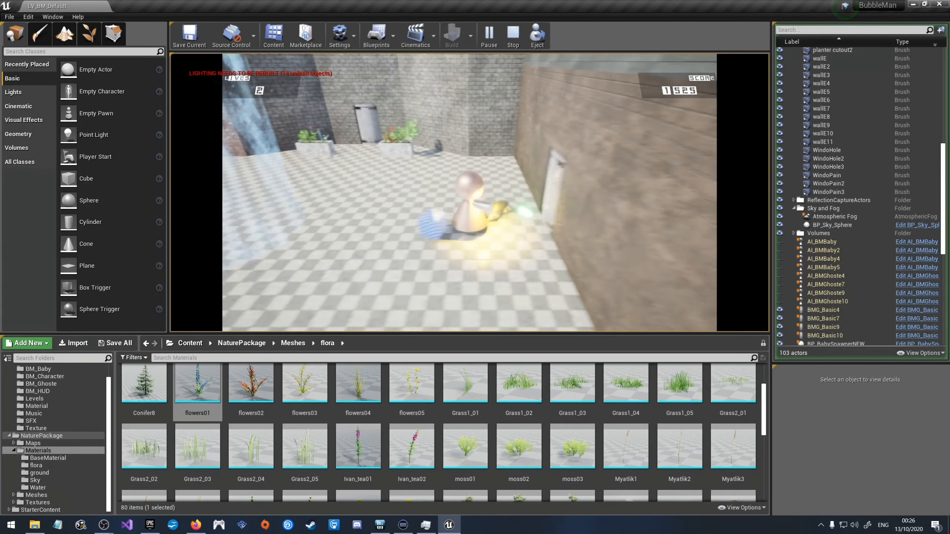
{"action": "key", "text": "a"}
{"action": "key", "text": "Escape"}
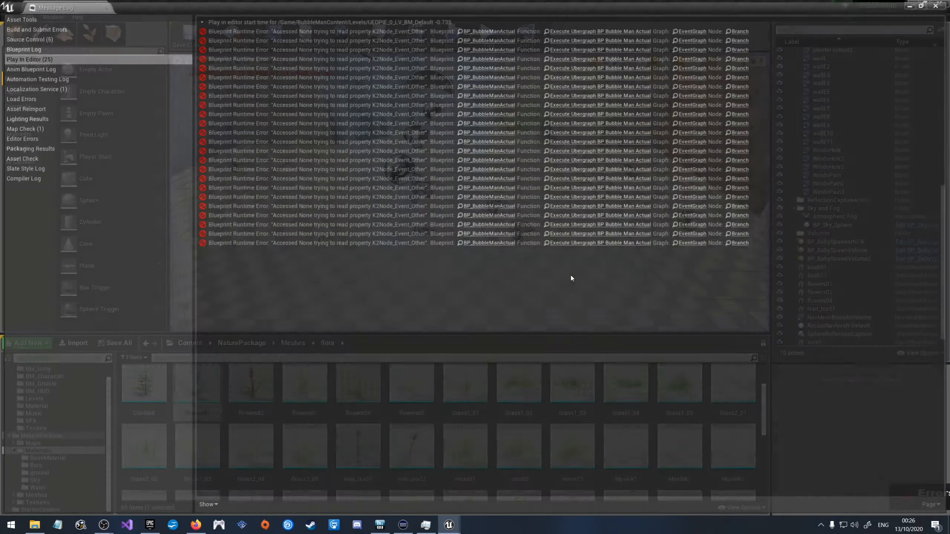
{"action": "left_click", "coordinate": [939, 4]}
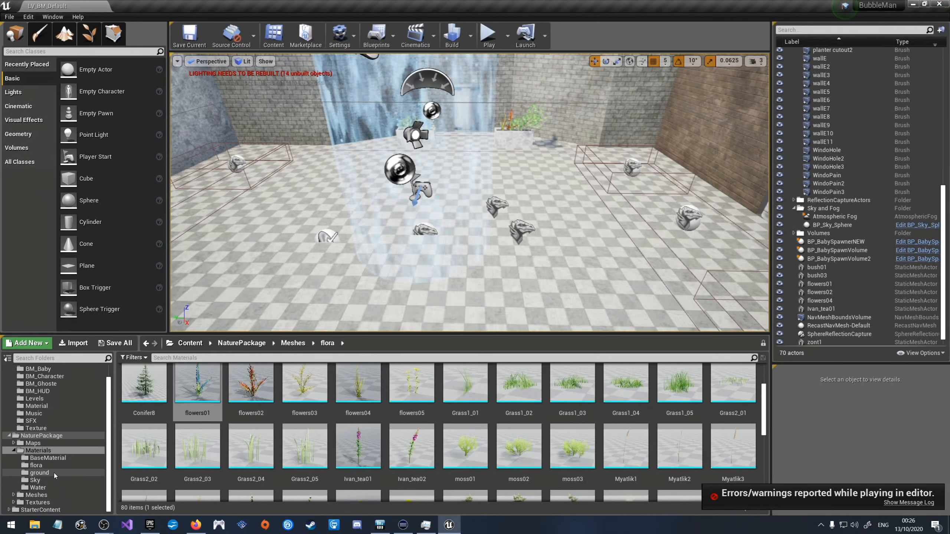
Step: Browse the Sky and Water material folders of the Nature Package
{"action": "left_click", "coordinate": [35, 480]}
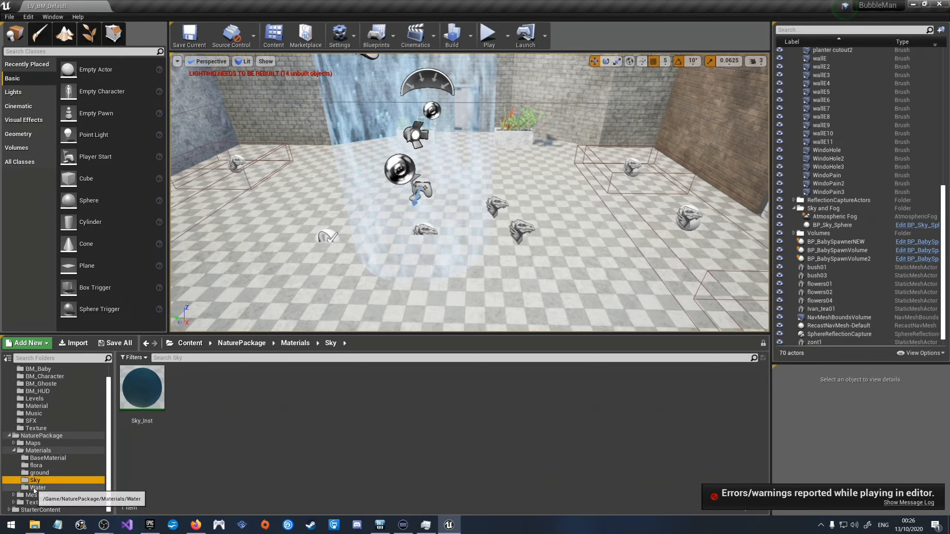
{"action": "left_click", "coordinate": [35, 487]}
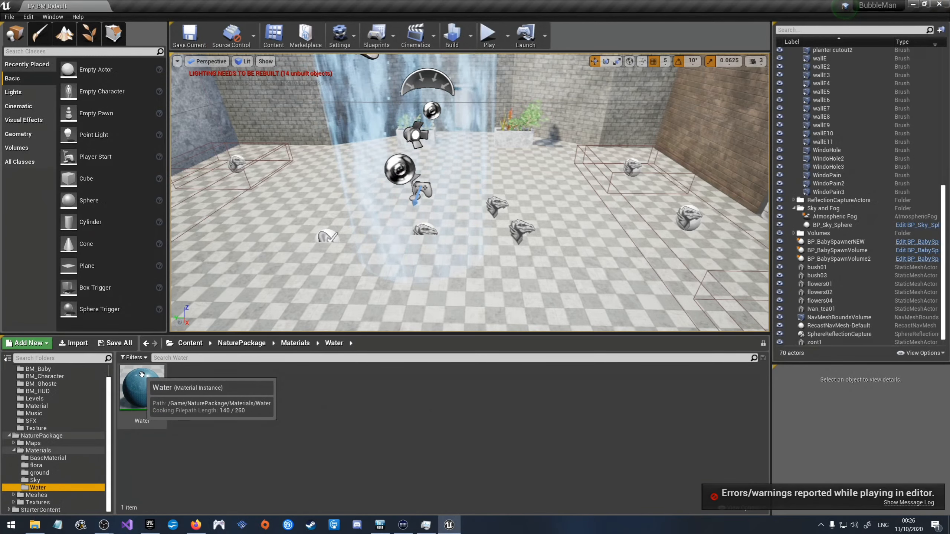
Step: Save the level and enlarge the viewport by shrinking the content browser
{"action": "right_click_drag", "start_coordinate": [548, 219], "coordinate": [555, 188]}
{"action": "key", "text": "s"}
{"action": "key", "text": "s"}
{"action": "key", "text": "s"}
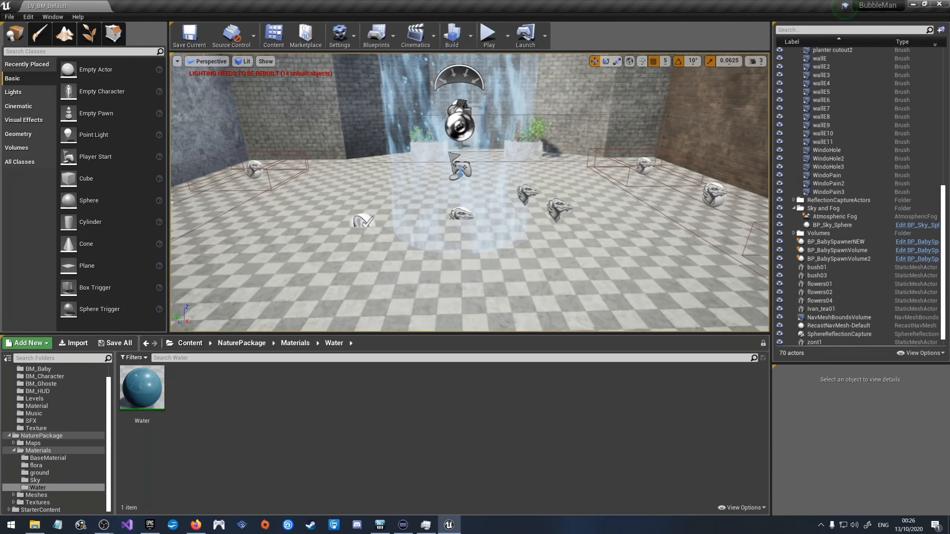
{"action": "scroll", "coordinate": [470, 192], "scroll_direction": "down", "scroll_amount": 3}
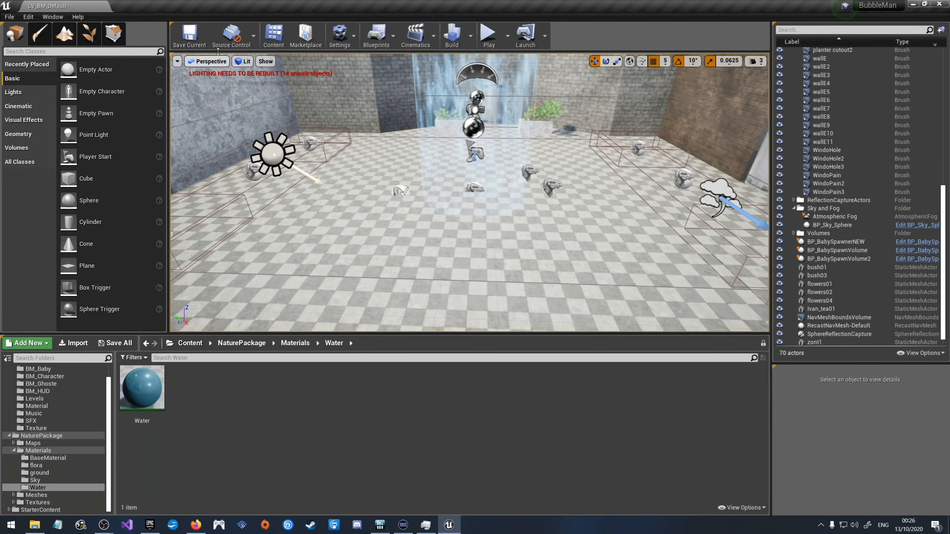
{"action": "left_click", "coordinate": [189, 36]}
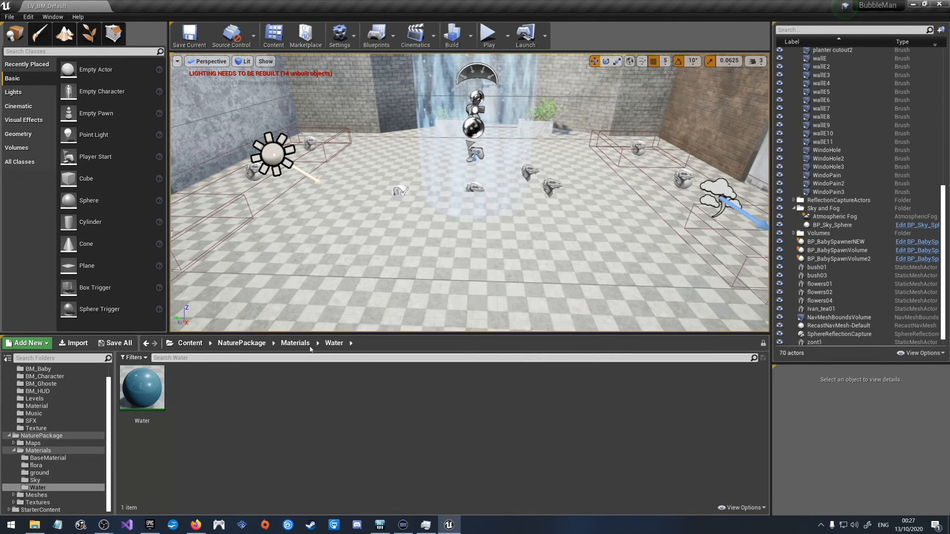
{"action": "left_click_drag", "start_coordinate": [325, 332], "coordinate": [319, 397]}
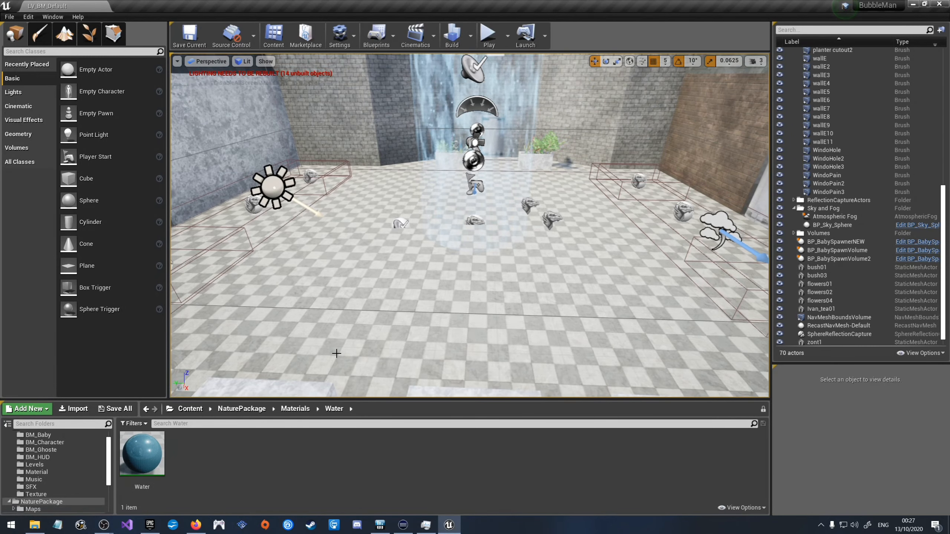
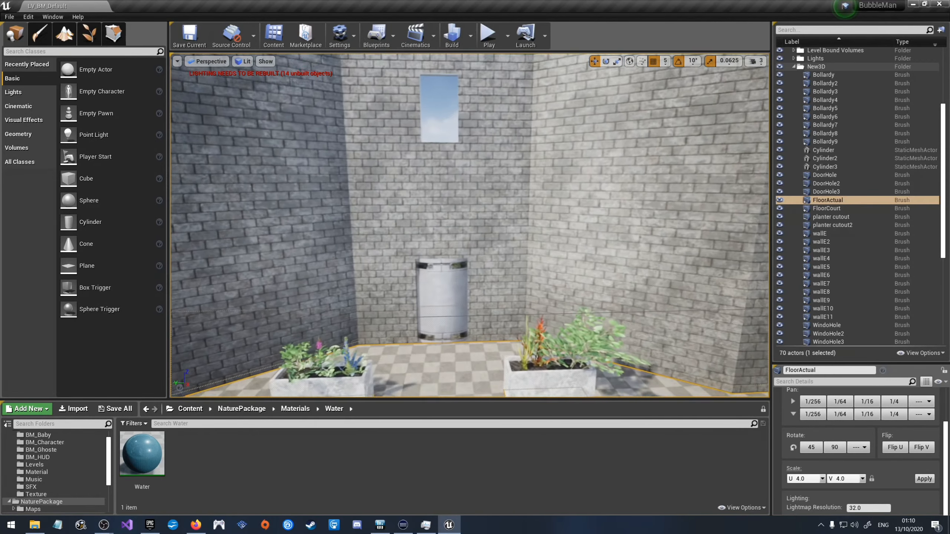
Step: Inspect the whole court from several sides, including the bollard row, the paved area outside and the planters
{"action": "right_click_drag", "start_coordinate": [470, 225], "coordinate": [555, 219]}
{"action": "key", "text": "s"}
{"action": "key", "text": "w"}
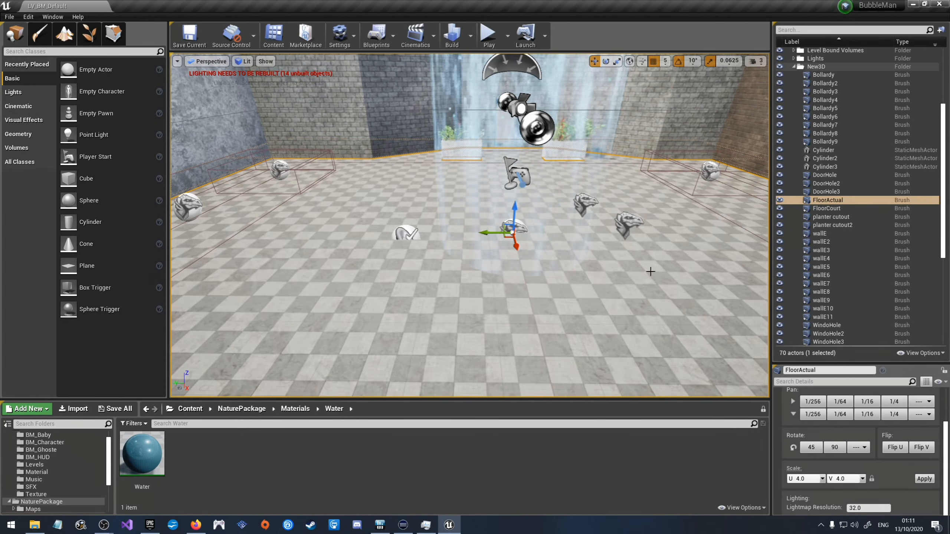
{"action": "key", "text": "alt+Tab"}
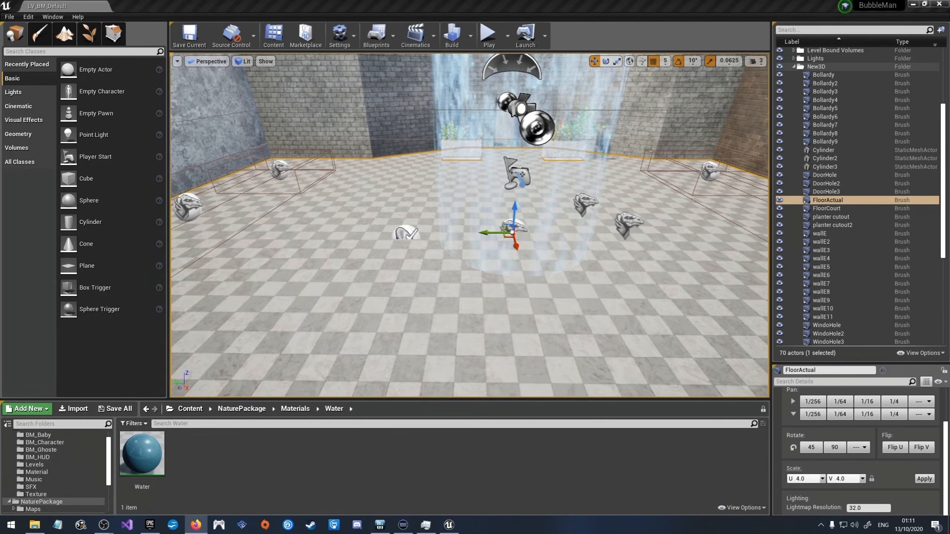
{"action": "left_click_drag", "start_coordinate": [0, 270], "coordinate": [0, 318]}
{"action": "key", "text": "alt+Tab"}
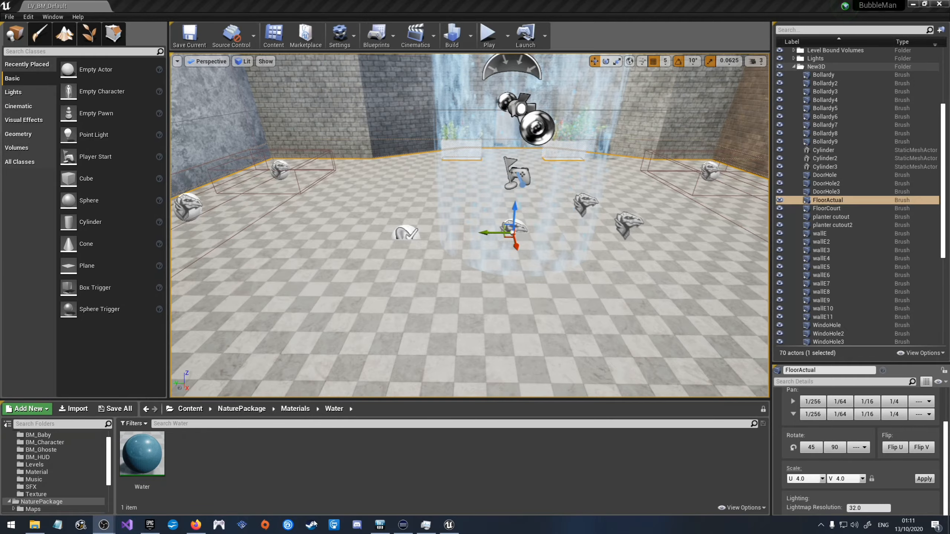
{"action": "left_click", "coordinate": [358, 474]}
{"action": "right_click_drag", "start_coordinate": [449, 284], "coordinate": [430, 310]}
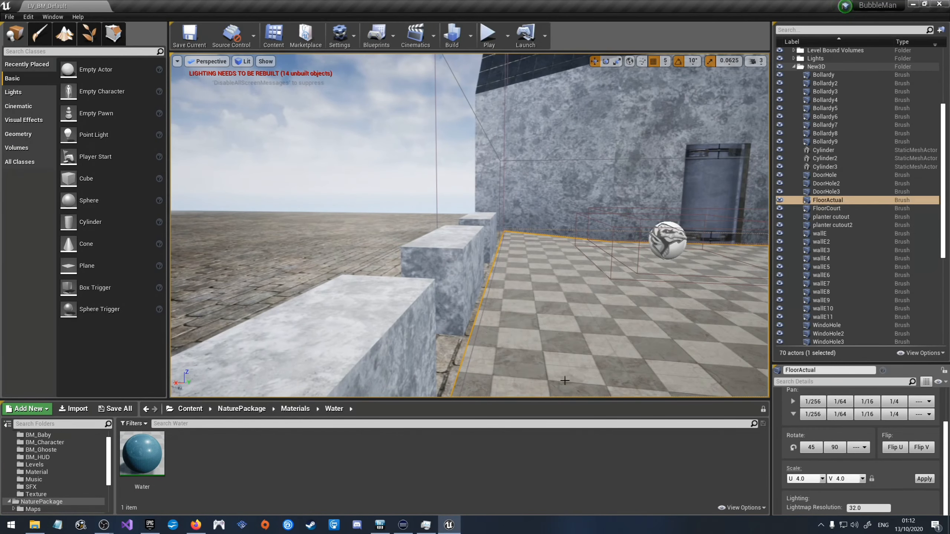
{"action": "left_click", "coordinate": [449, 165]}
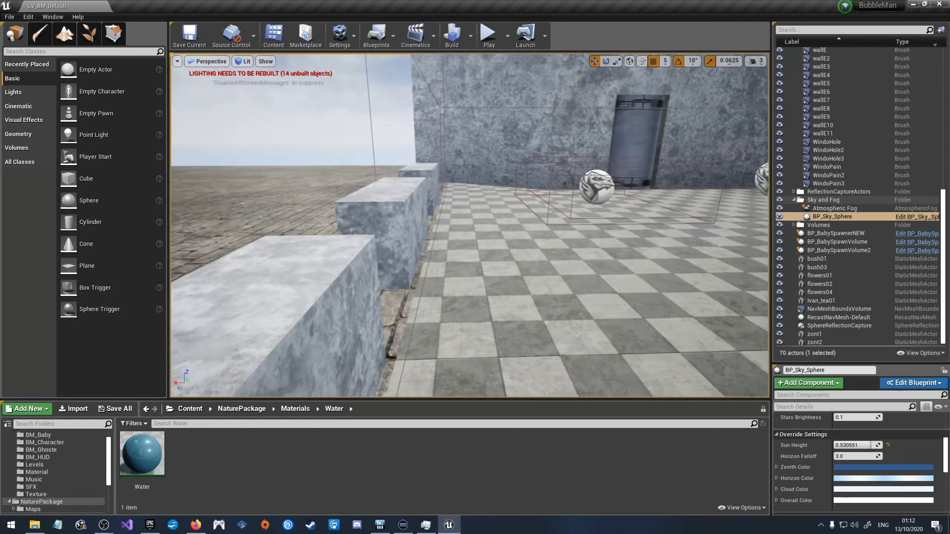
{"action": "key", "text": "w"}
{"action": "right_click_drag", "start_coordinate": [448, 165], "coordinate": [451, 188]}
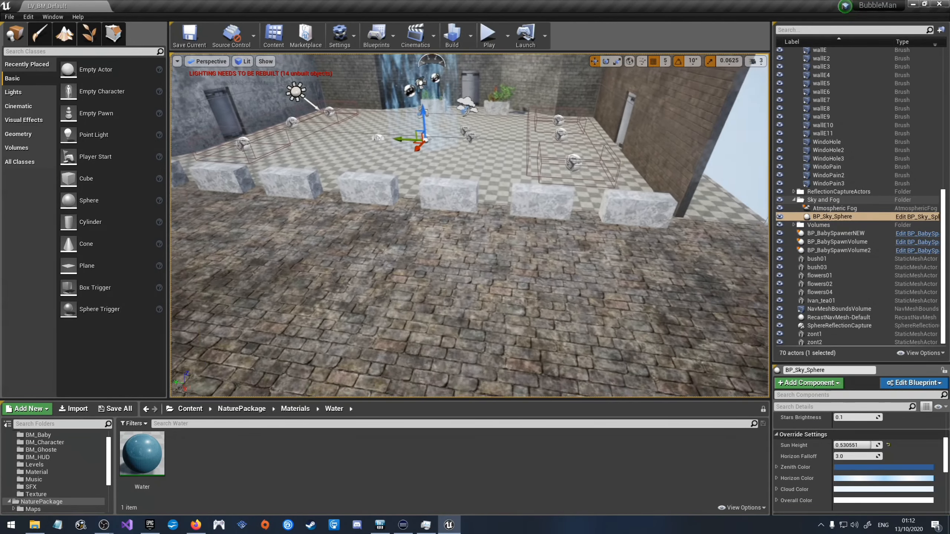
{"action": "right_click_drag", "start_coordinate": [451, 188], "coordinate": [451, 189]}
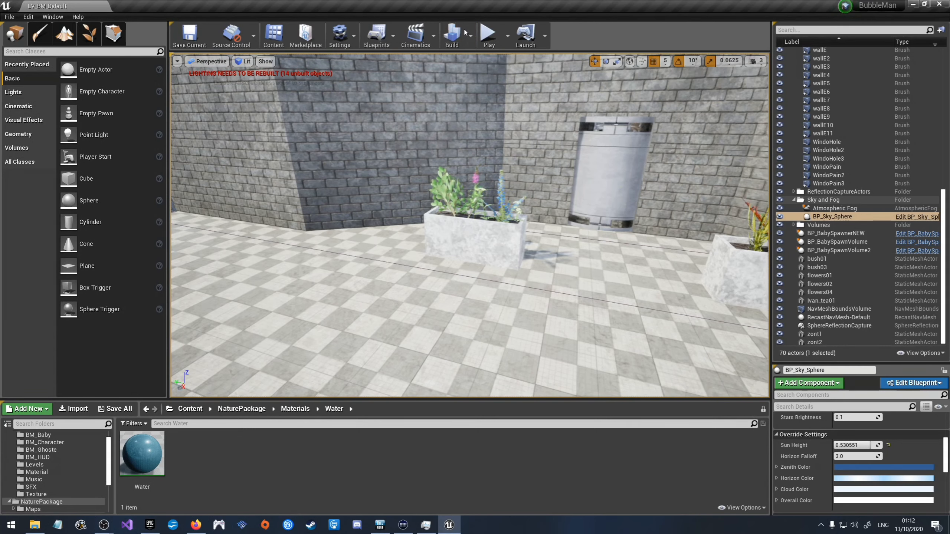
Step: Build only the lighting for the level and inspect the shadows around both planters up close
{"action": "left_click", "coordinate": [471, 36]}
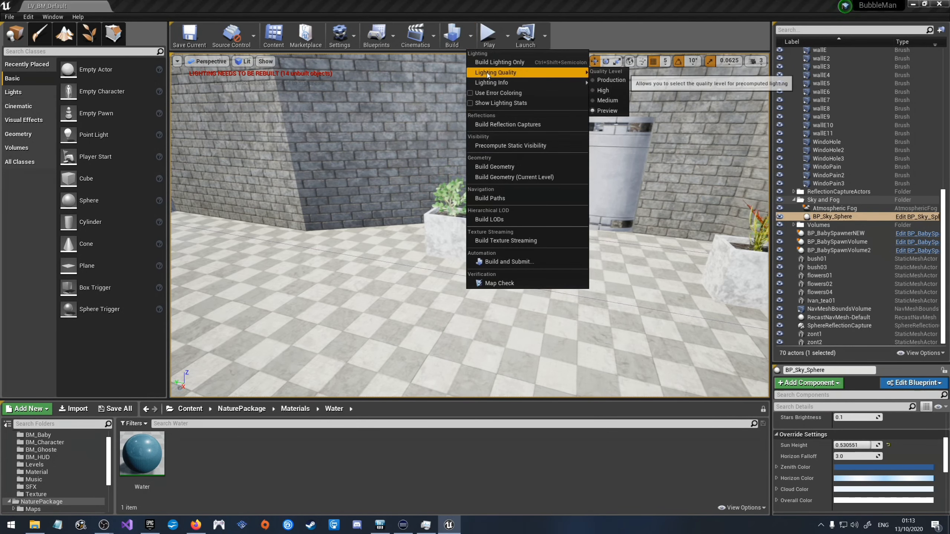
{"action": "left_click", "coordinate": [486, 62]}
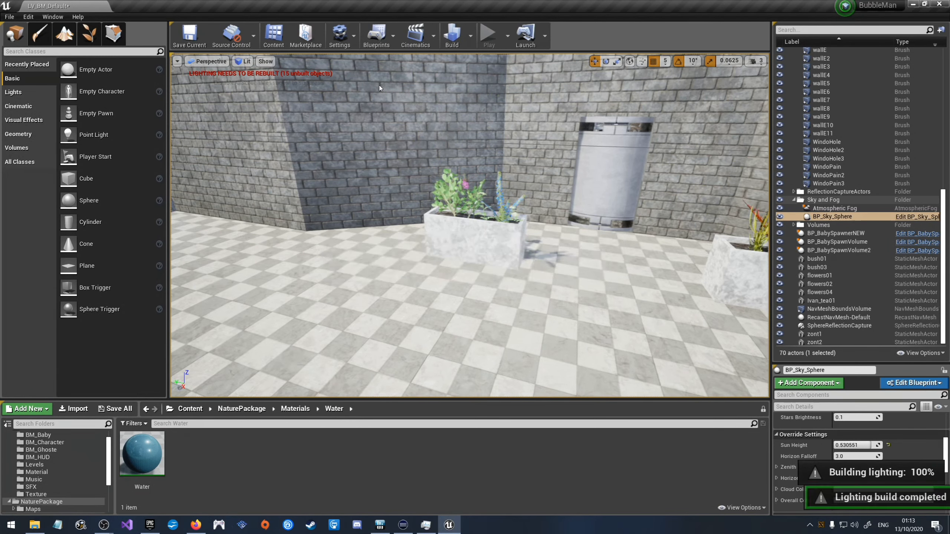
{"action": "right_click_drag", "start_coordinate": [379, 85], "coordinate": [262, 64]}
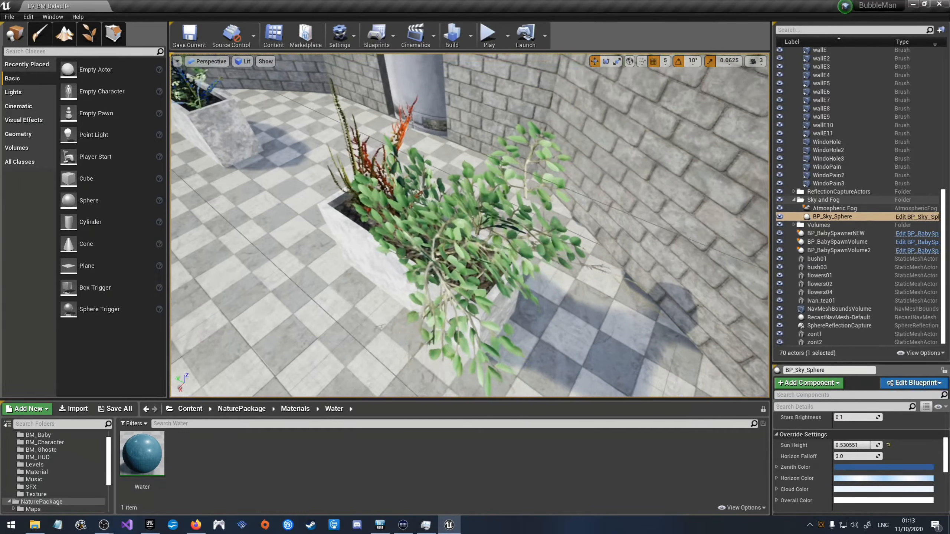
{"action": "right_click_drag", "start_coordinate": [359, 77], "coordinate": [299, 72]}
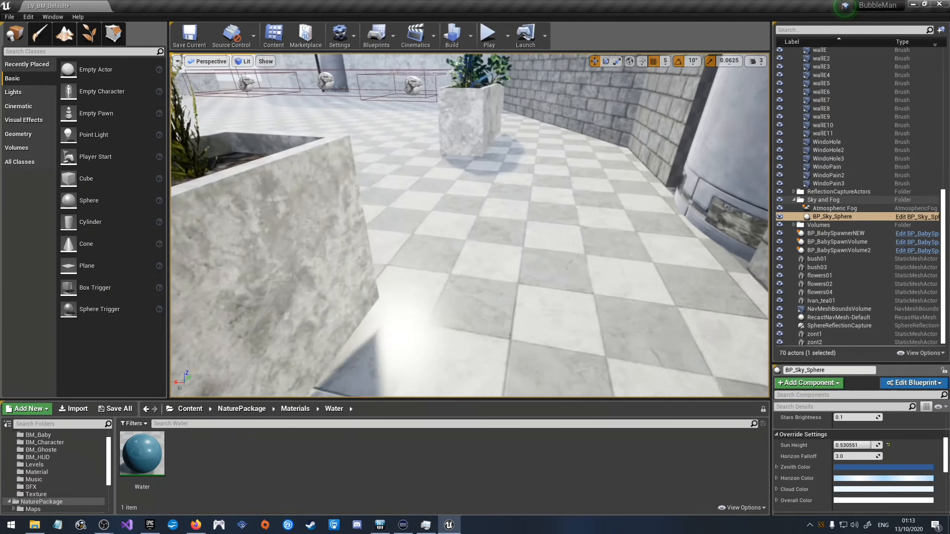
Step: Check the planters and the back wall door once more and save the current level
{"action": "right_click_drag", "start_coordinate": [467, 224], "coordinate": [411, 183]}
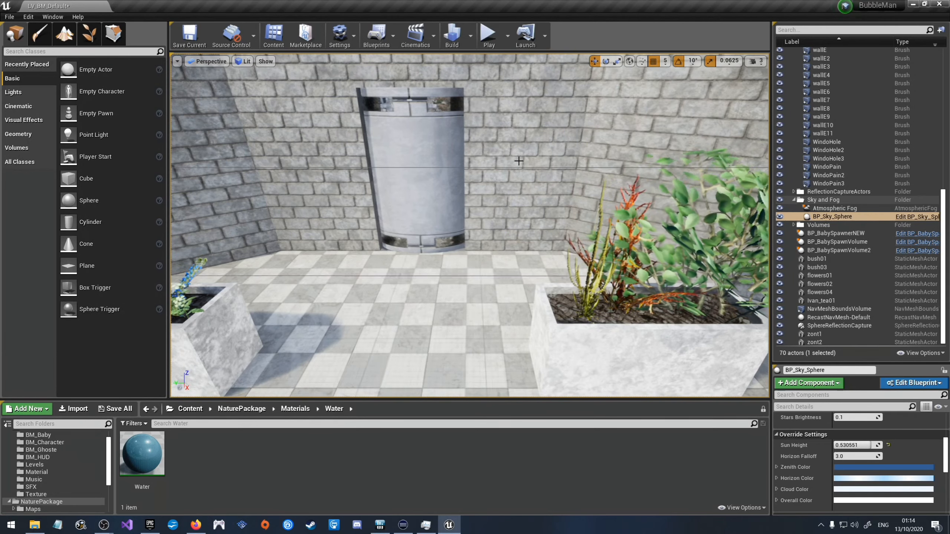
{"action": "right_click_drag", "start_coordinate": [508, 151], "coordinate": [389, 135]}
{"action": "key", "text": "w"}
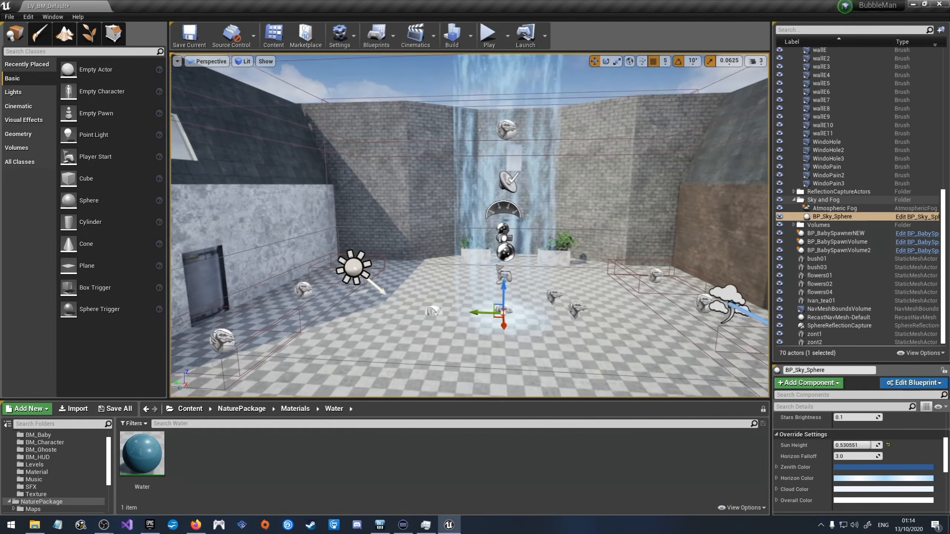
{"action": "right_click_drag", "start_coordinate": [634, 162], "coordinate": [633, 162]}
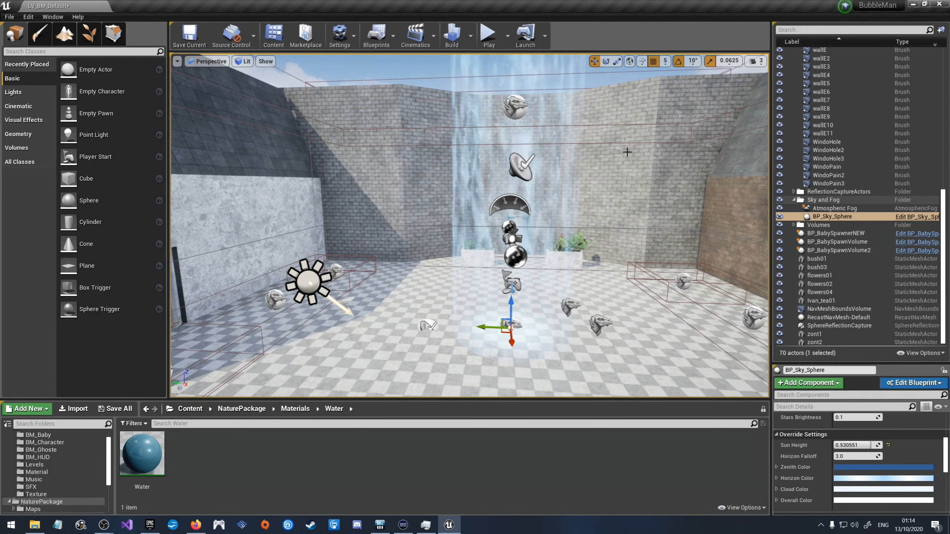
{"action": "left_click", "coordinate": [201, 30]}
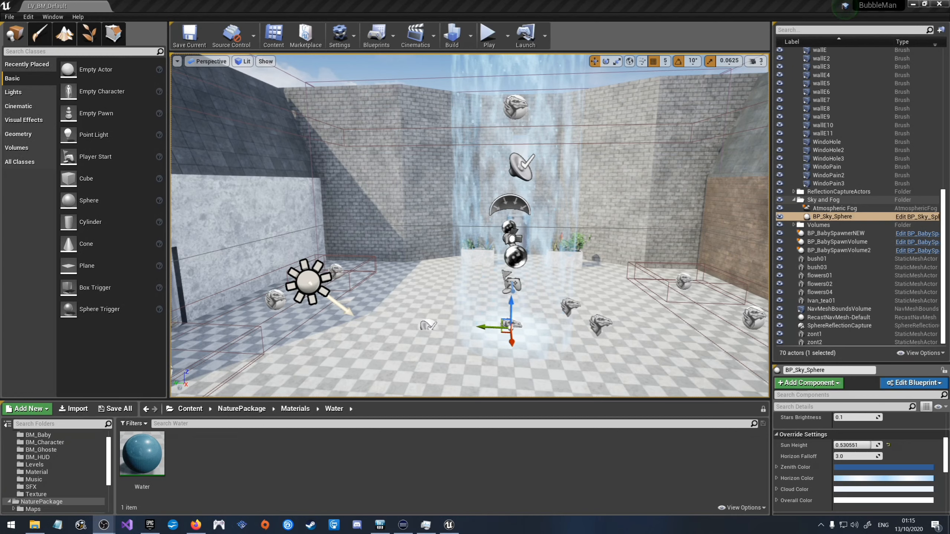
Step: Return to the Nature Package's Materials folder, collapse it in the folder tree and look through the project folders
{"action": "left_click", "coordinate": [295, 408]}
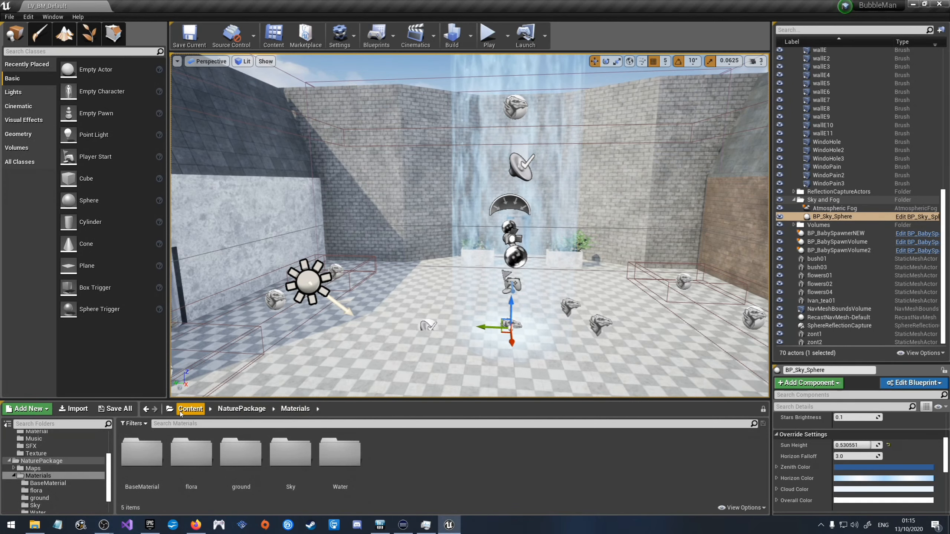
{"action": "scroll", "coordinate": [71, 455], "scroll_direction": "up", "scroll_amount": 3}
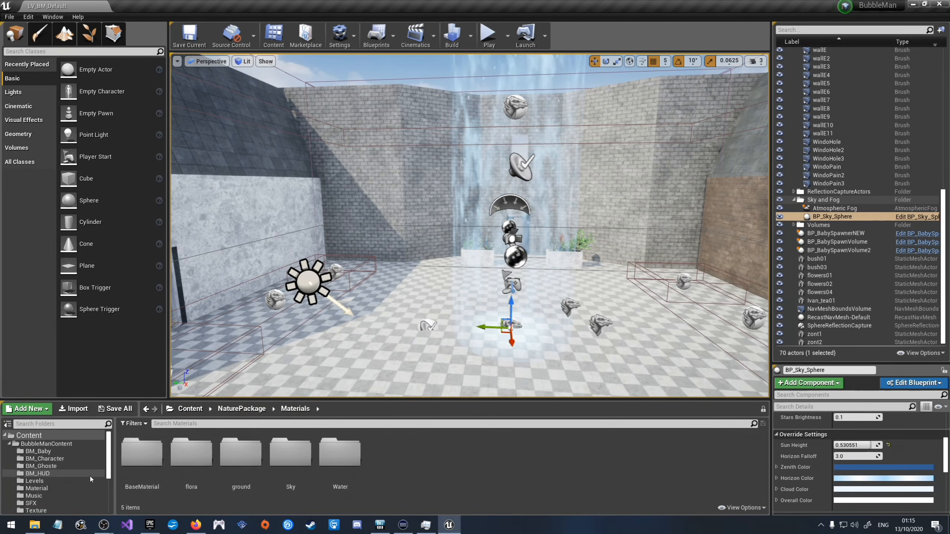
{"action": "scroll", "coordinate": [49, 470], "scroll_direction": "down", "scroll_amount": 3}
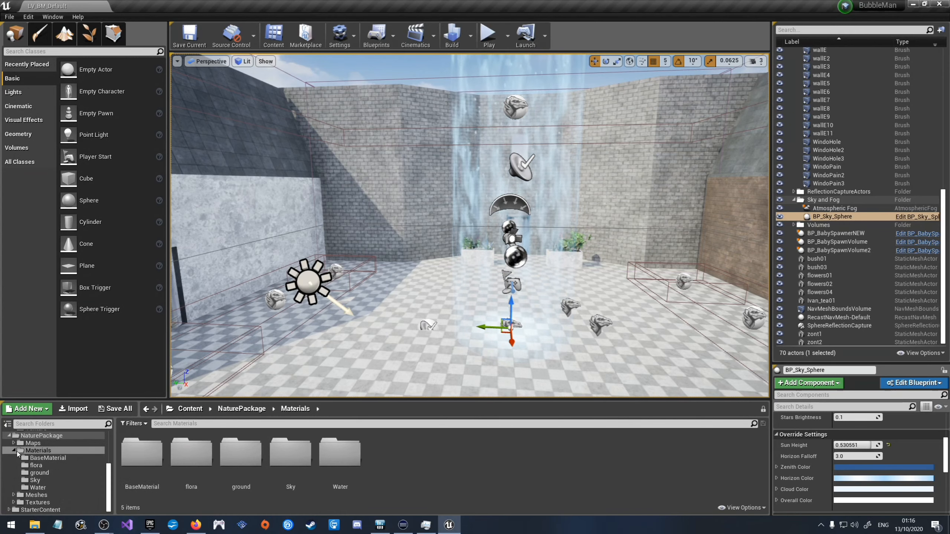
{"action": "scroll", "coordinate": [18, 453], "scroll_direction": "up", "scroll_amount": 3}
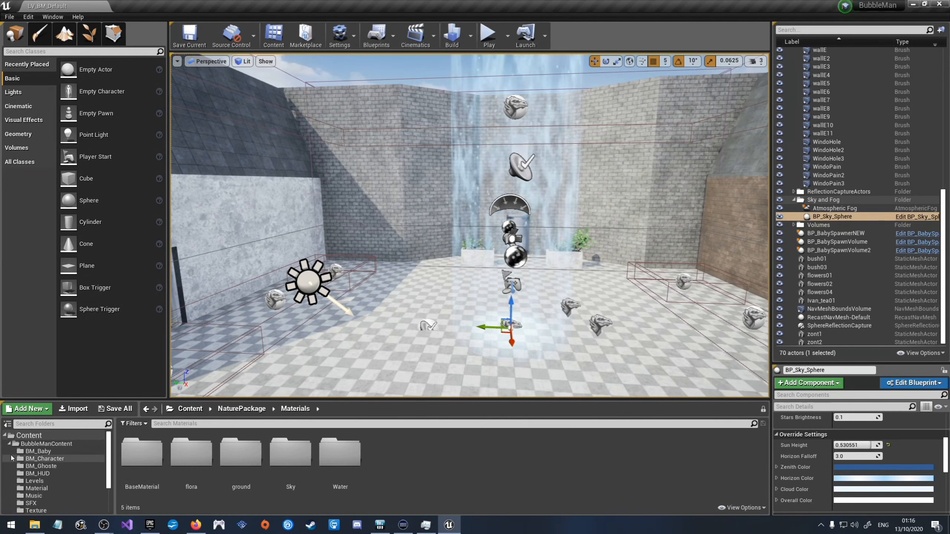
{"action": "scroll", "coordinate": [13, 458], "scroll_direction": "down", "scroll_amount": 3}
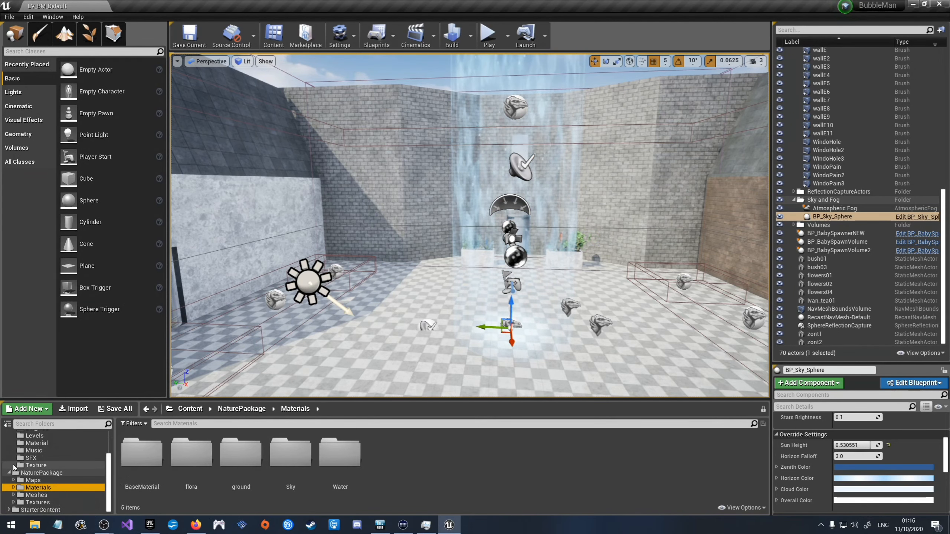
{"action": "scroll", "coordinate": [15, 467], "scroll_direction": "up", "scroll_amount": 3}
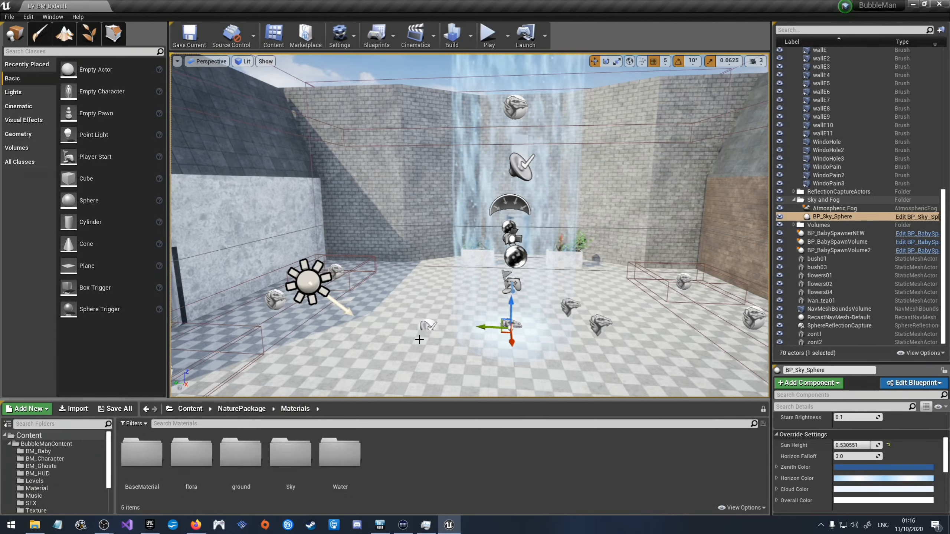
Step: Inspect the court walls and the paved area outside, selecting the wallE6 brush and then the sky sphere
{"action": "right_click_drag", "start_coordinate": [419, 340], "coordinate": [555, 138]}
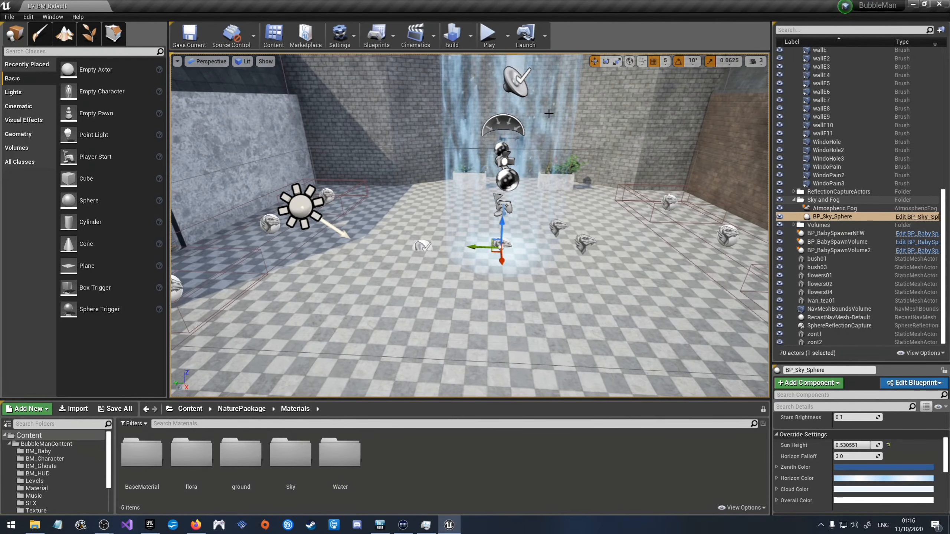
{"action": "left_click", "coordinate": [624, 293]}
{"action": "left_click", "coordinate": [648, 149]}
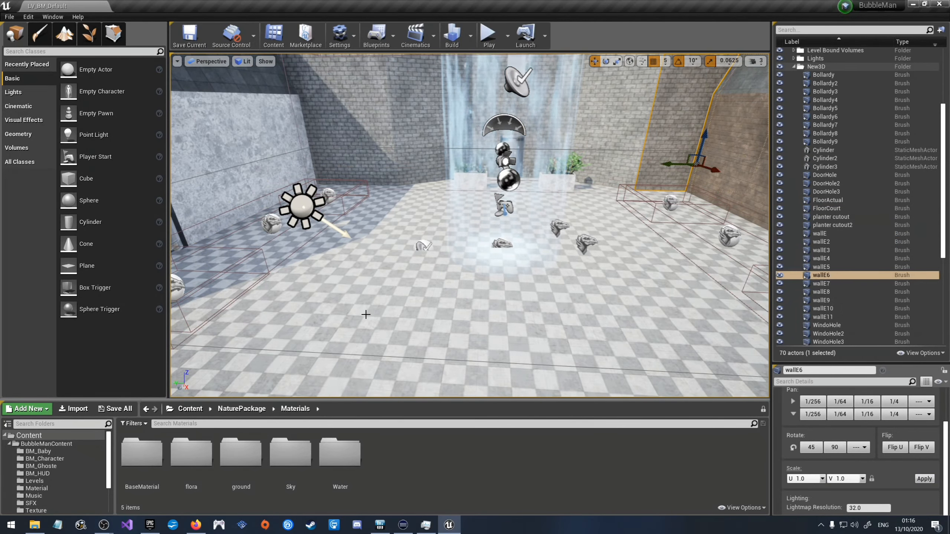
{"action": "right_click_drag", "start_coordinate": [481, 259], "coordinate": [502, 222]}
{"action": "key", "text": "a"}
{"action": "key", "text": "d"}
{"action": "mouse_move", "coordinate": [549, 184]}
{"action": "middle_mouse_down"}
{"action": "mouse_move", "coordinate": [569, 203]}
{"action": "mouse_move", "coordinate": [511, 212]}
{"action": "mouse_move", "coordinate": [546, 193]}
{"action": "middle_mouse_up"}
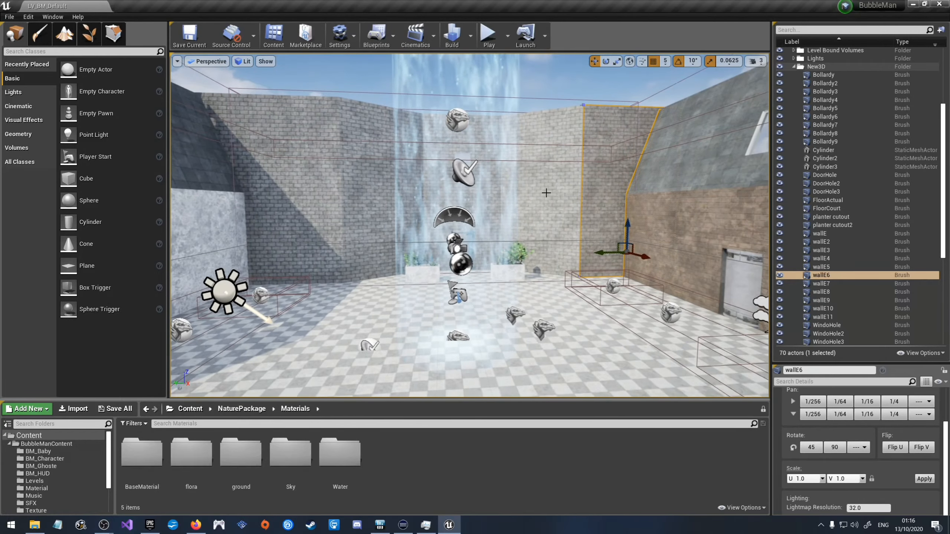
{"action": "right_click_drag", "start_coordinate": [546, 192], "coordinate": [509, 204]}
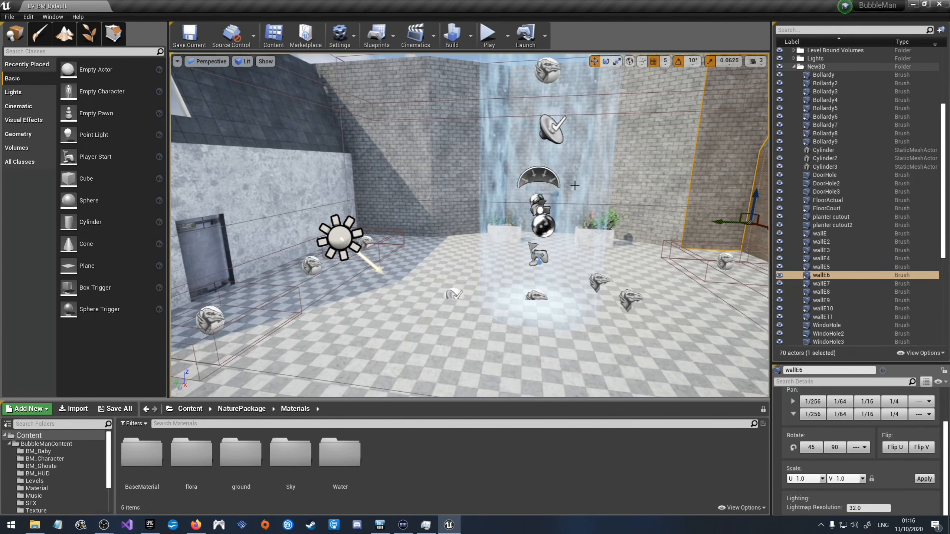
{"action": "right_click_drag", "start_coordinate": [575, 186], "coordinate": [564, 103]}
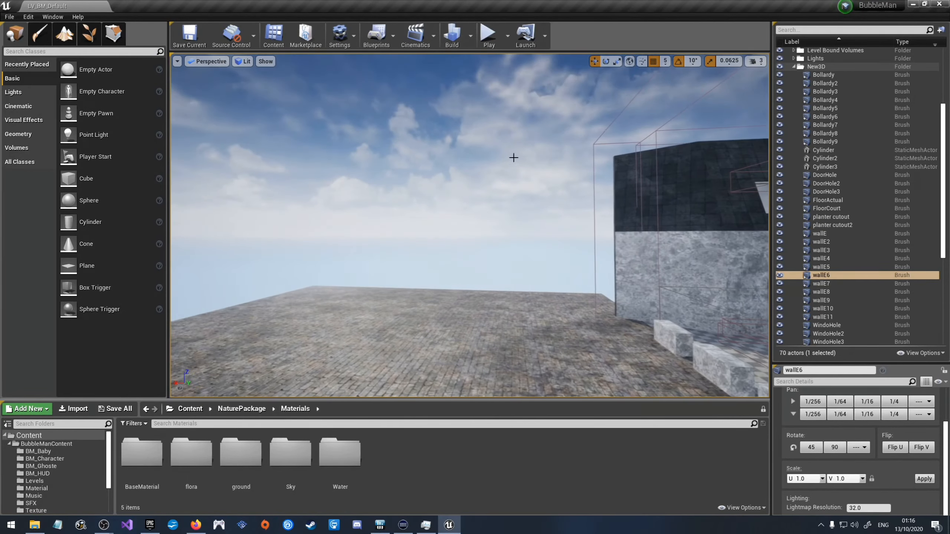
{"action": "left_click", "coordinate": [420, 172]}
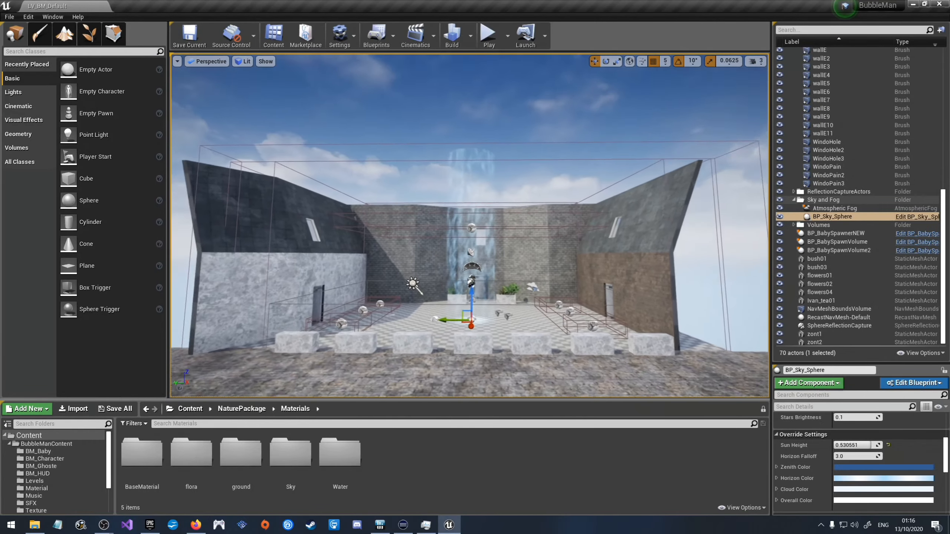
Step: Inspect the court from beyond the bollard row and up close around the central water effect, including the sky outside
{"action": "right_click_drag", "start_coordinate": [469, 225], "coordinate": [488, 165]}
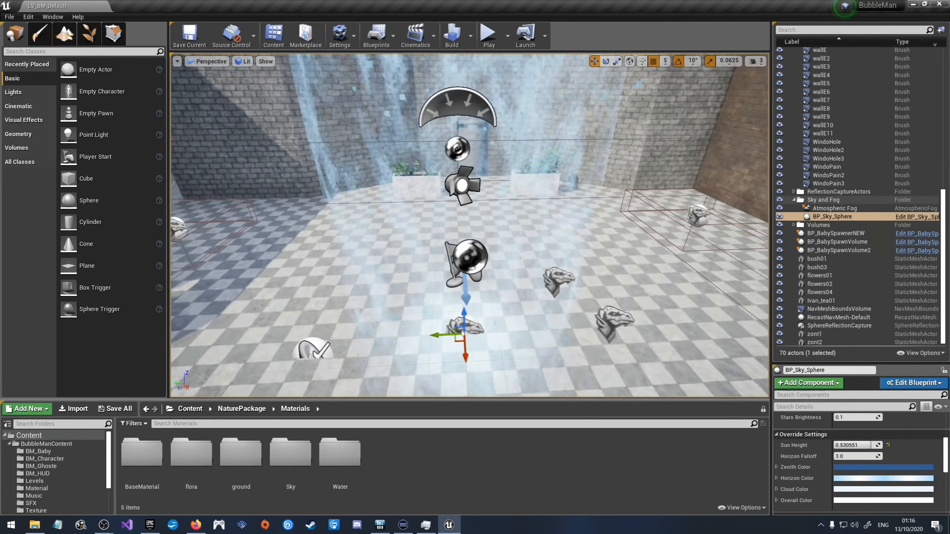
{"action": "key", "text": "w"}
{"action": "right_click_drag", "start_coordinate": [469, 225], "coordinate": [341, 208]}
{"action": "key", "text": "s"}
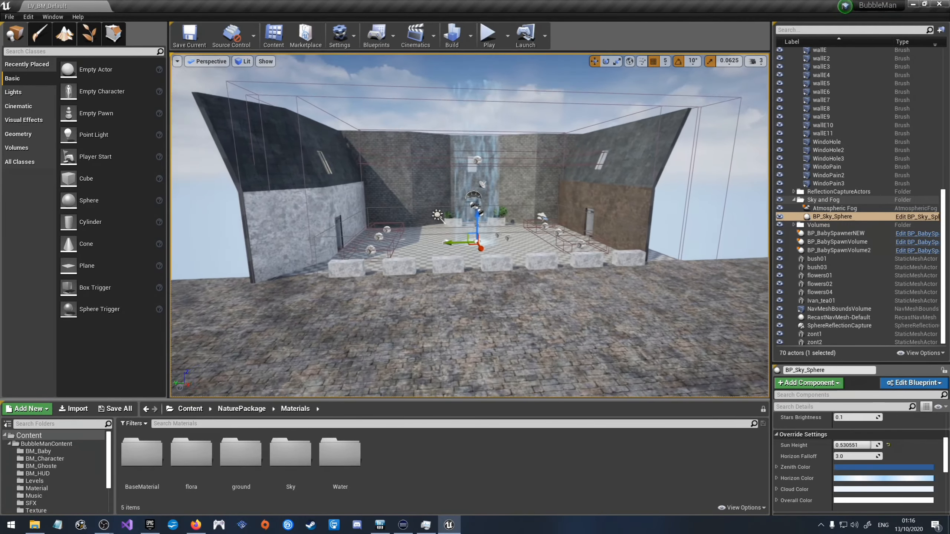
{"action": "key", "text": "s"}
{"action": "right_click_drag", "start_coordinate": [470, 225], "coordinate": [473, 259]}
{"action": "key", "text": "w"}
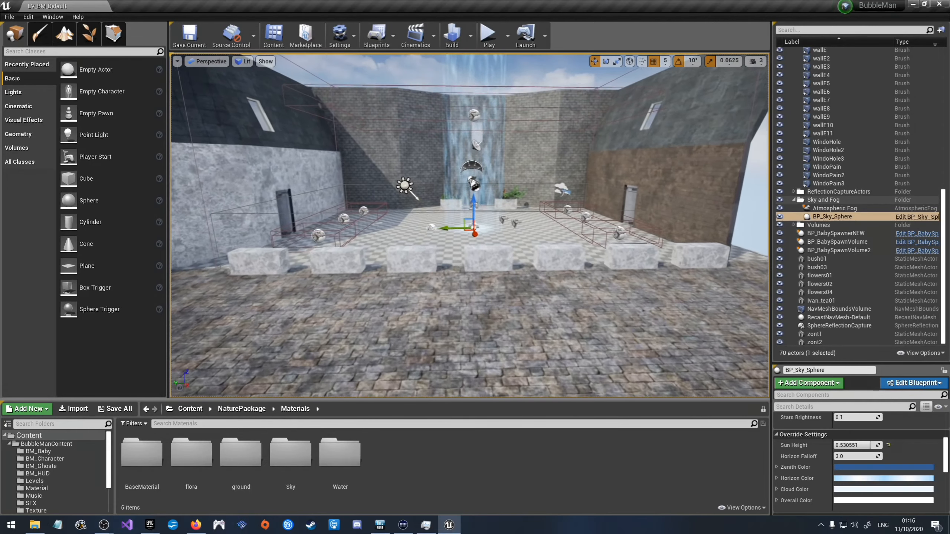
{"action": "right_click_drag", "start_coordinate": [470, 225], "coordinate": [468, 234]}
{"action": "key", "text": "w"}
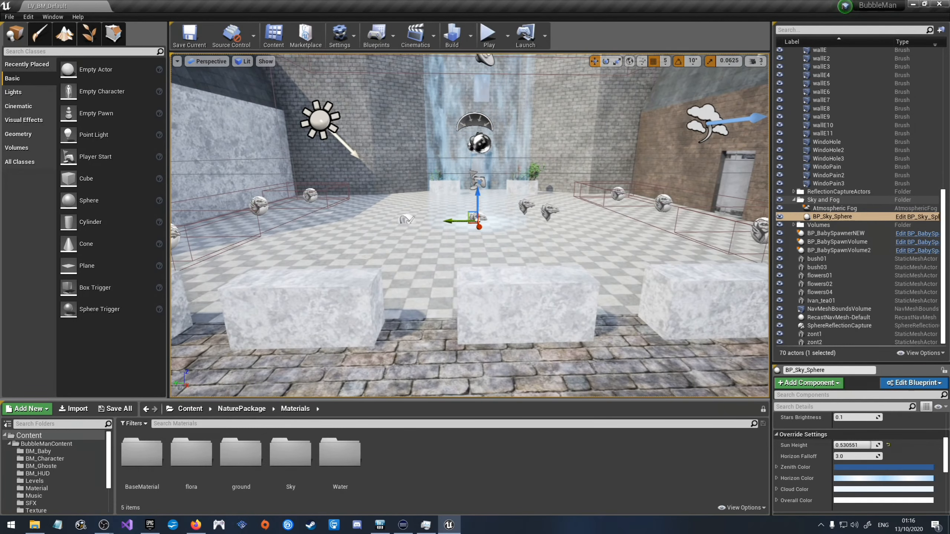
{"action": "right_click_drag", "start_coordinate": [470, 225], "coordinate": [467, 231]}
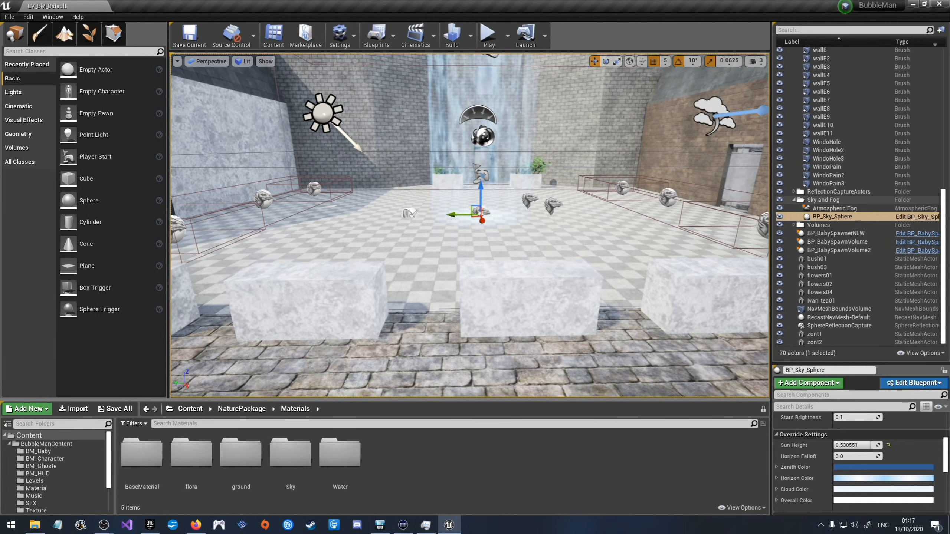
{"action": "key", "text": "s"}
{"action": "right_click_drag", "start_coordinate": [470, 225], "coordinate": [464, 298]}
{"action": "key", "text": "w"}
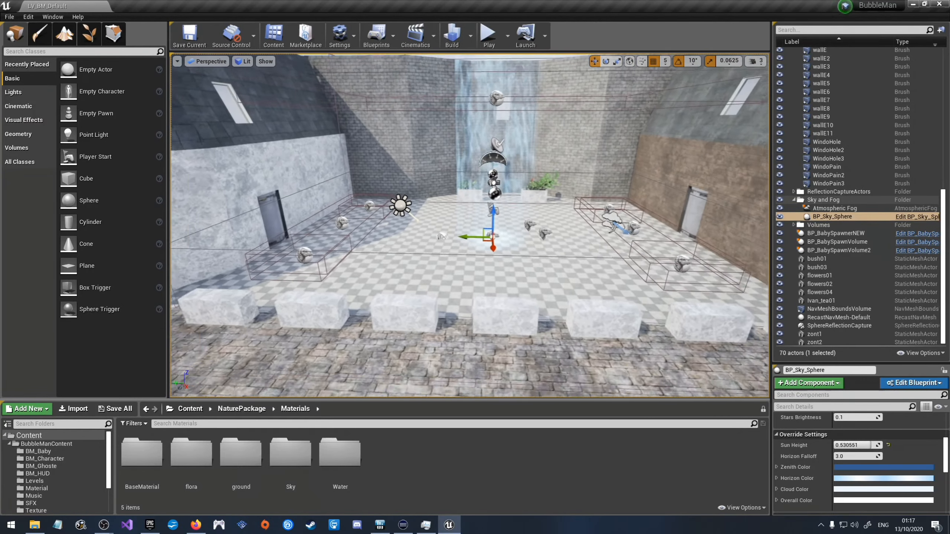
{"action": "key", "text": "w"}
{"action": "right_click_drag", "start_coordinate": [470, 225], "coordinate": [523, 195]}
{"action": "key", "text": "w"}
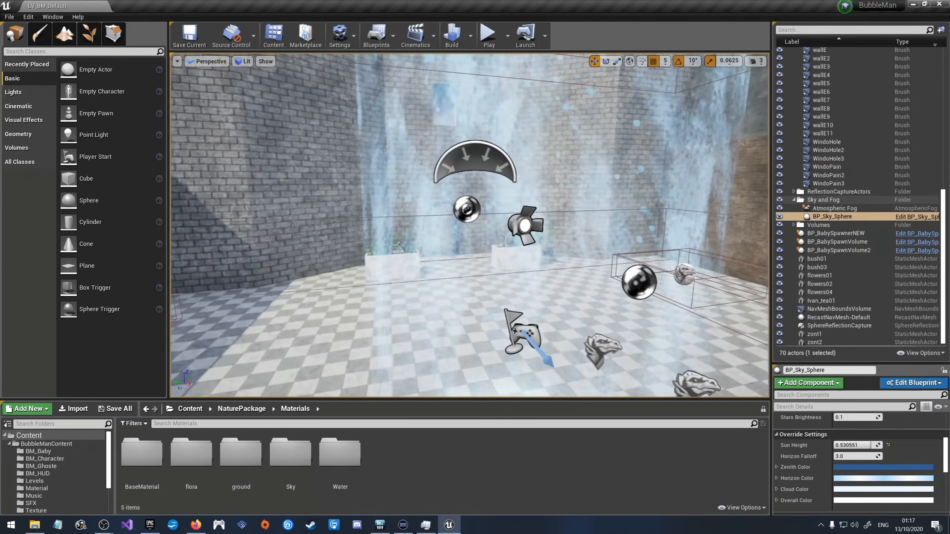
{"action": "key", "text": "s"}
{"action": "right_click_drag", "start_coordinate": [470, 225], "coordinate": [469, 228]}
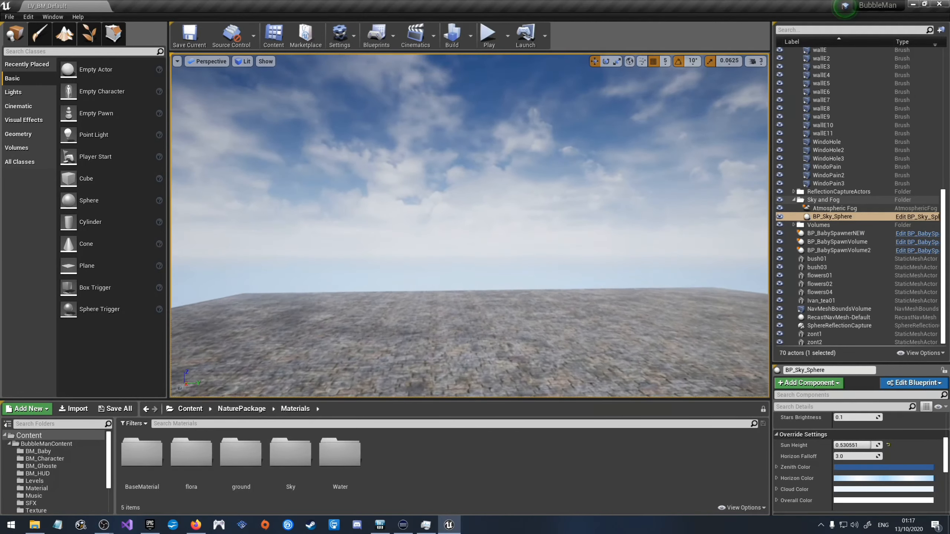
{"action": "right_click_drag", "start_coordinate": [470, 225], "coordinate": [335, 243]}
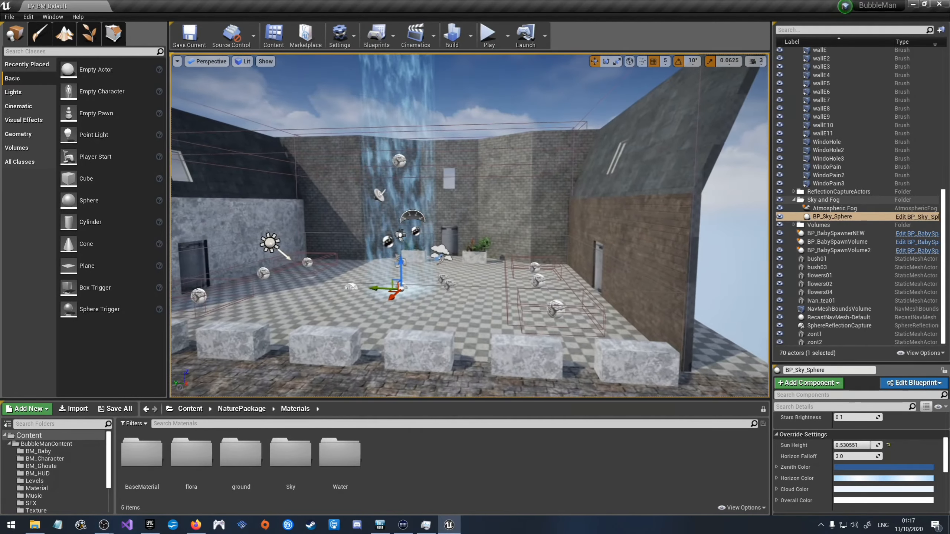
Step: Examine the court's doors and brick walls from inside and behind, ending with a close-up of a door's metal panels
{"action": "key", "text": "w"}
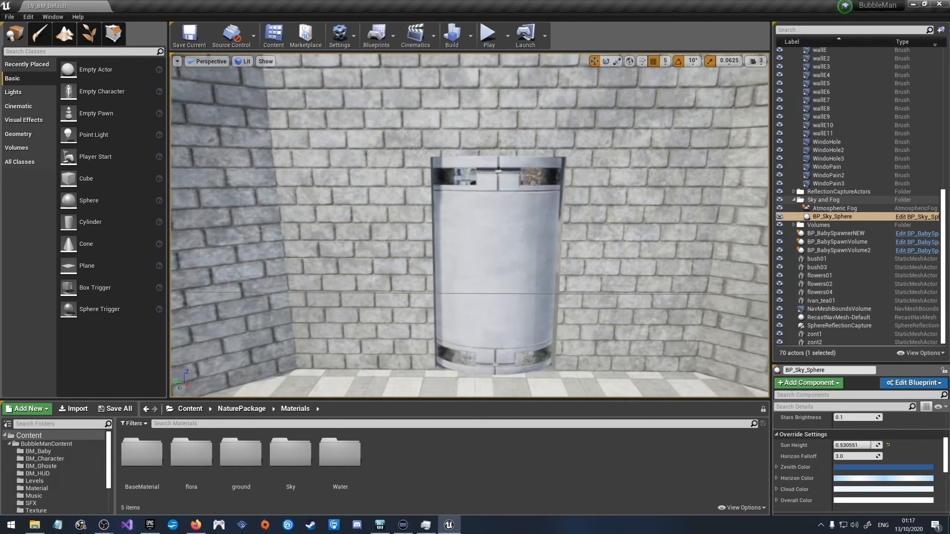
{"action": "right_click_drag", "start_coordinate": [470, 226], "coordinate": [292, 225]}
{"action": "key", "text": "a"}
{"action": "right_click_drag", "start_coordinate": [470, 225], "coordinate": [583, 228]}
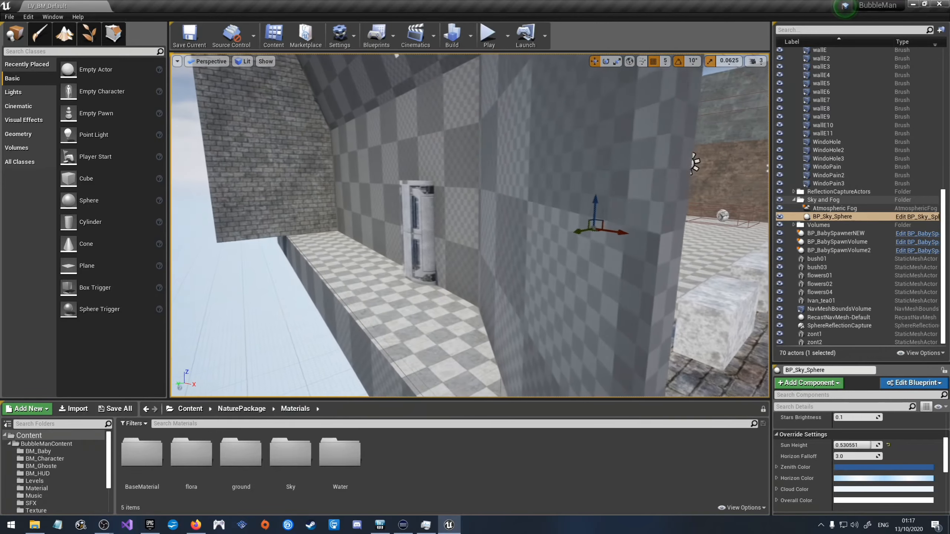
{"action": "key", "text": "d"}
{"action": "right_click_drag", "start_coordinate": [470, 225], "coordinate": [599, 228]}
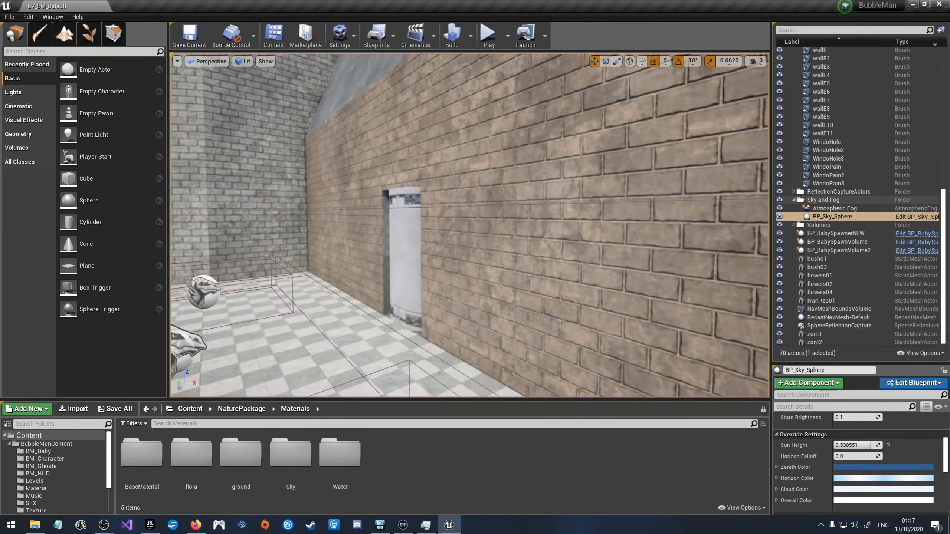
{"action": "right_click_drag", "start_coordinate": [470, 225], "coordinate": [411, 226]}
{"action": "key", "text": "w"}
{"action": "right_click_drag", "start_coordinate": [469, 225], "coordinate": [412, 225]}
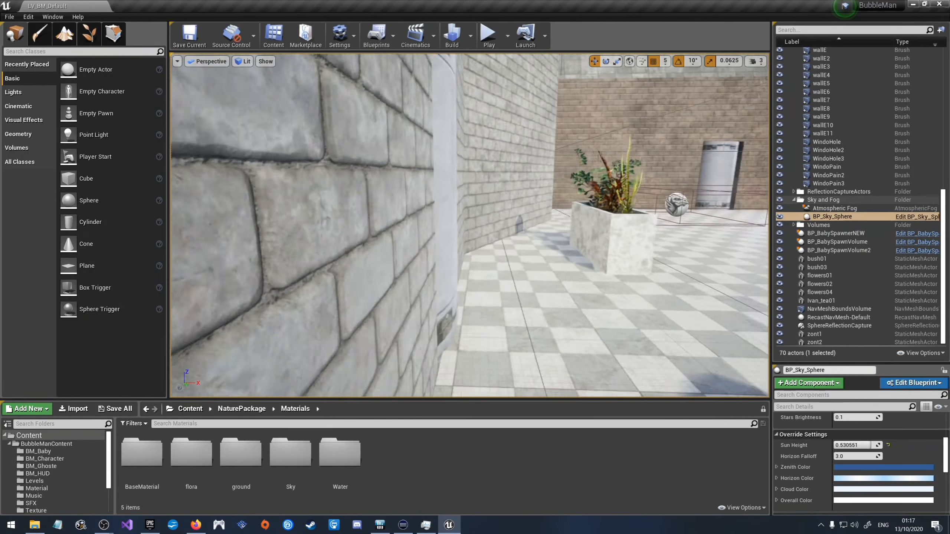
{"action": "key", "text": "w"}
{"action": "right_click_drag", "start_coordinate": [470, 225], "coordinate": [531, 224]}
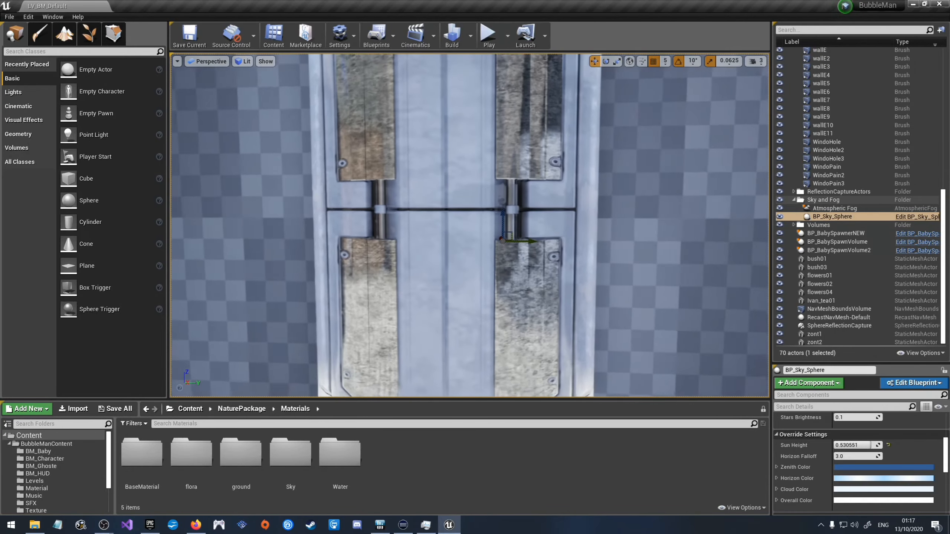
{"action": "key", "text": "w"}
{"action": "key", "text": "d"}
{"action": "right_click_drag", "start_coordinate": [469, 225], "coordinate": [422, 233]}
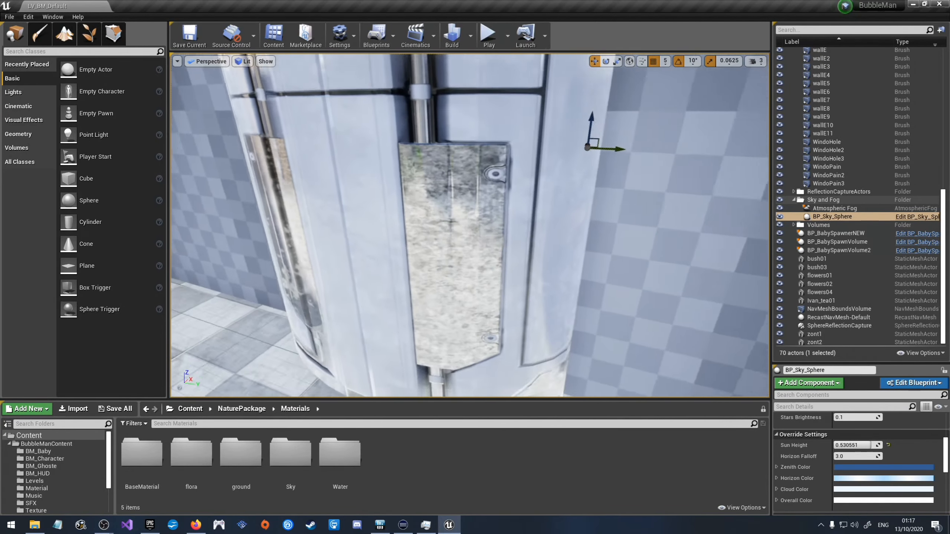
{"action": "key", "text": "w"}
{"action": "right_click_drag", "start_coordinate": [469, 225], "coordinate": [463, 232]}
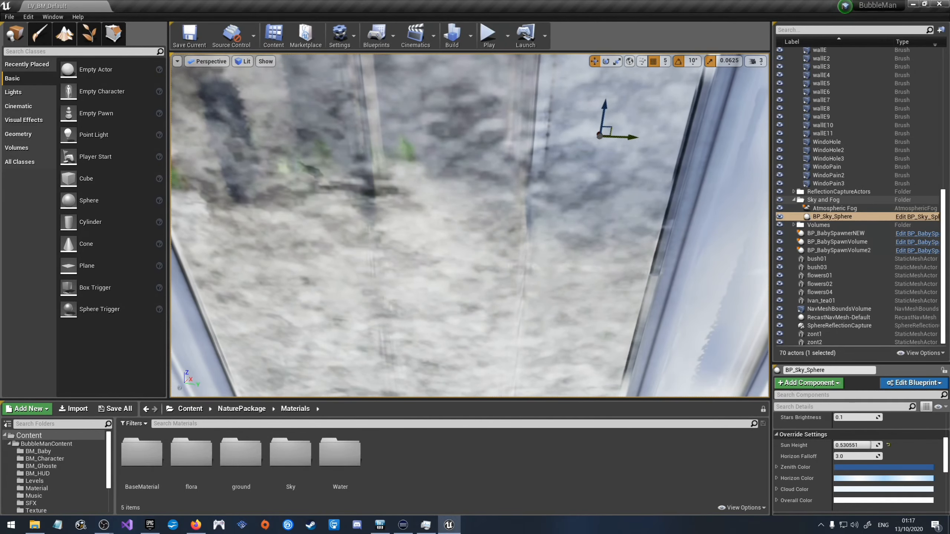
Step: Focus the view on the sky sphere, check the brown brick wall and frame the whole court from the front
{"action": "key", "text": "f"}
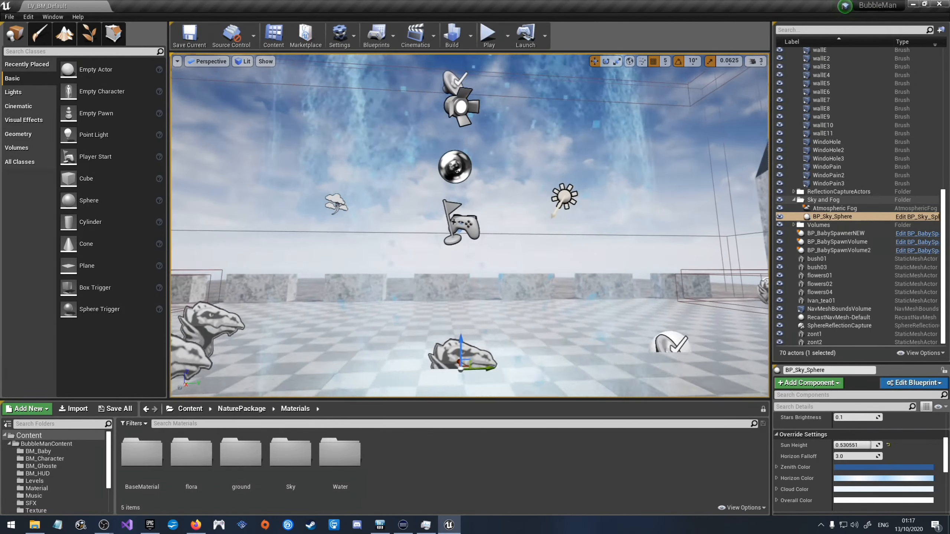
{"action": "key", "text": "w"}
{"action": "right_click_drag", "start_coordinate": [469, 225], "coordinate": [445, 231]}
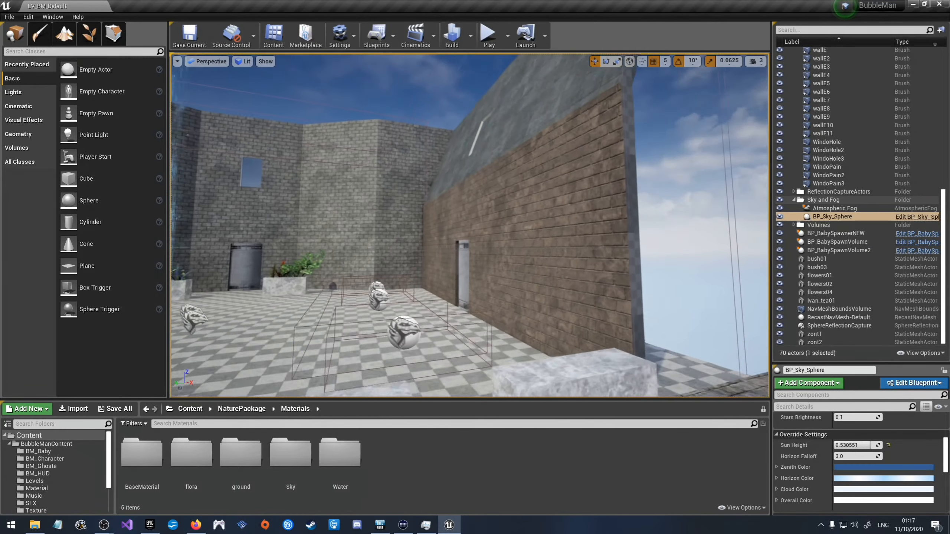
{"action": "key", "text": "s"}
{"action": "mouse_move", "coordinate": [492, 277]}
{"action": "right_mouse_down"}
{"action": "mouse_move", "coordinate": [464, 276]}
{"action": "mouse_move", "coordinate": [465, 296]}
{"action": "mouse_move", "coordinate": [470, 275]}
{"action": "mouse_move", "coordinate": [493, 276]}
{"action": "right_mouse_up"}
{"action": "key", "text": "w"}
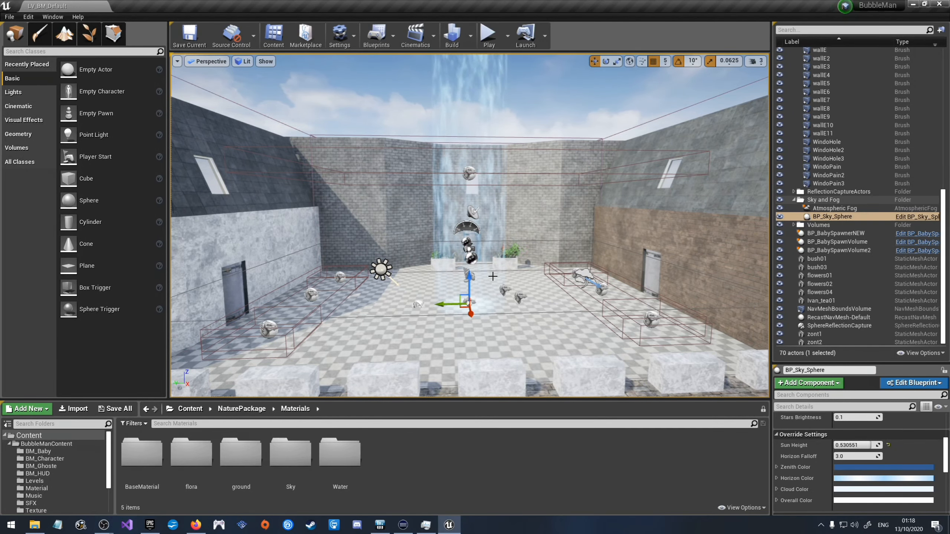
Step: Examine the court from beyond the bollards, up close at the planters and rear door, and around the brown brick wall and sky
{"action": "right_click_drag", "start_coordinate": [493, 276], "coordinate": [661, 258]}
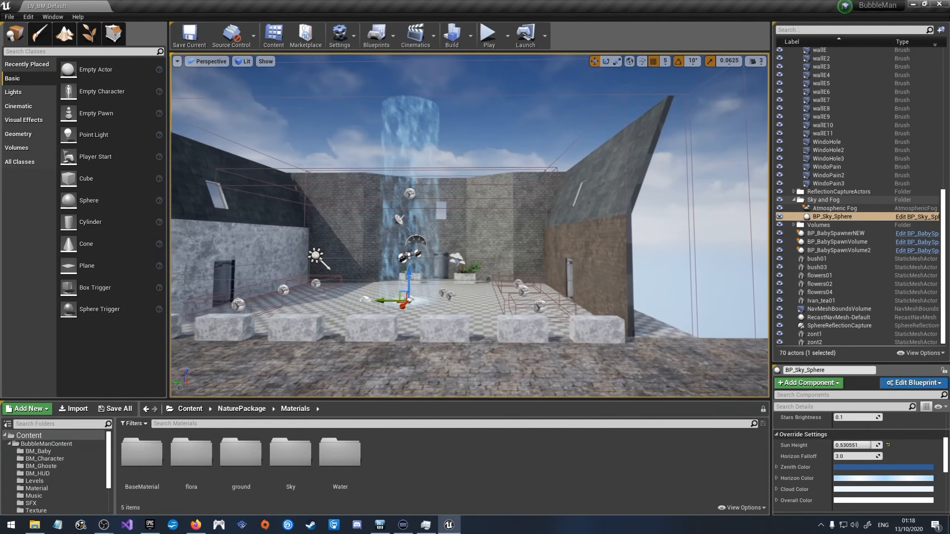
{"action": "right_click_drag", "start_coordinate": [470, 225], "coordinate": [460, 262]}
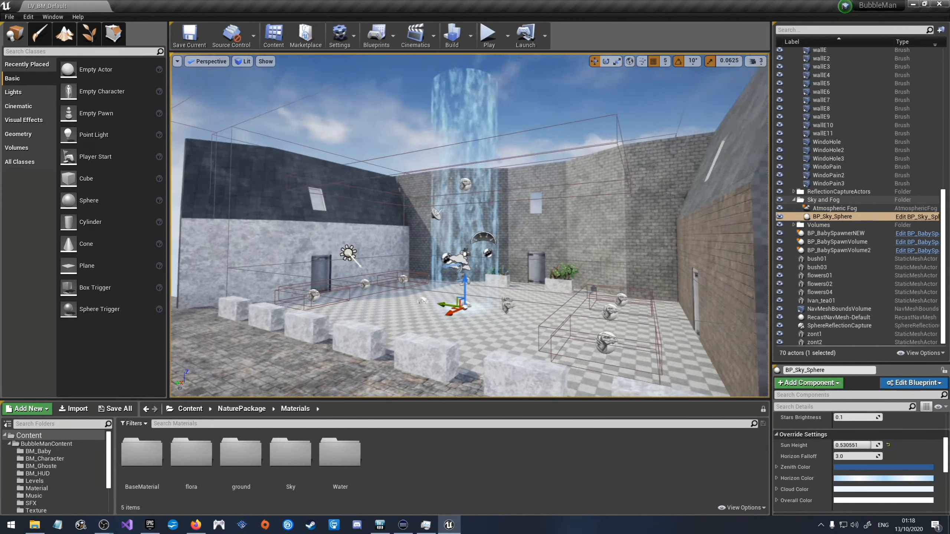
{"action": "right_click_drag", "start_coordinate": [470, 225], "coordinate": [507, 225]}
{"action": "key", "text": "w"}
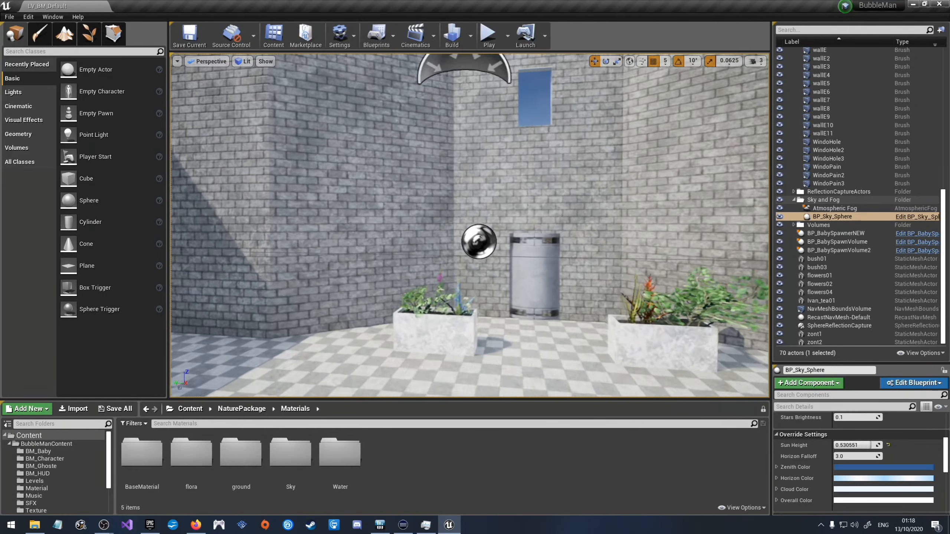
{"action": "key", "text": "w"}
{"action": "right_click_drag", "start_coordinate": [533, 216], "coordinate": [758, 221]}
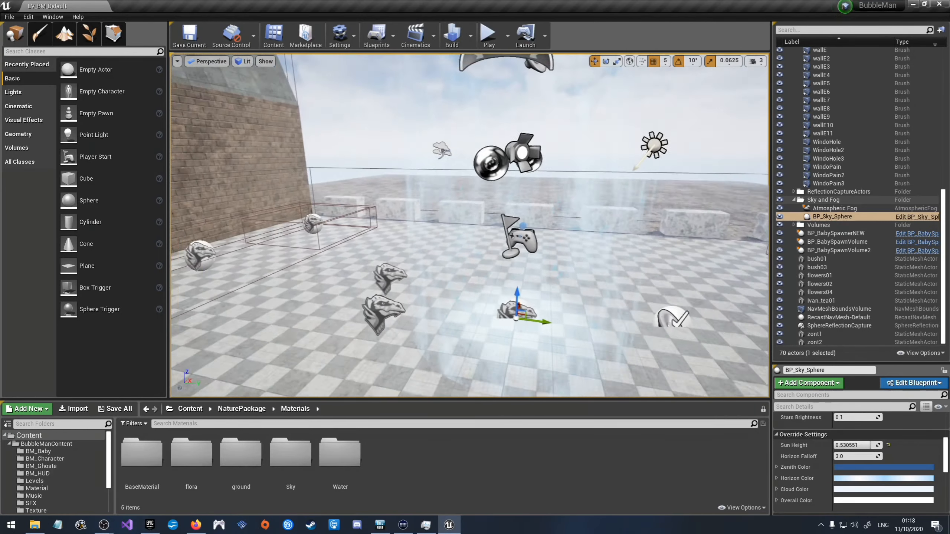
{"action": "right_click_drag", "start_coordinate": [470, 225], "coordinate": [394, 169]}
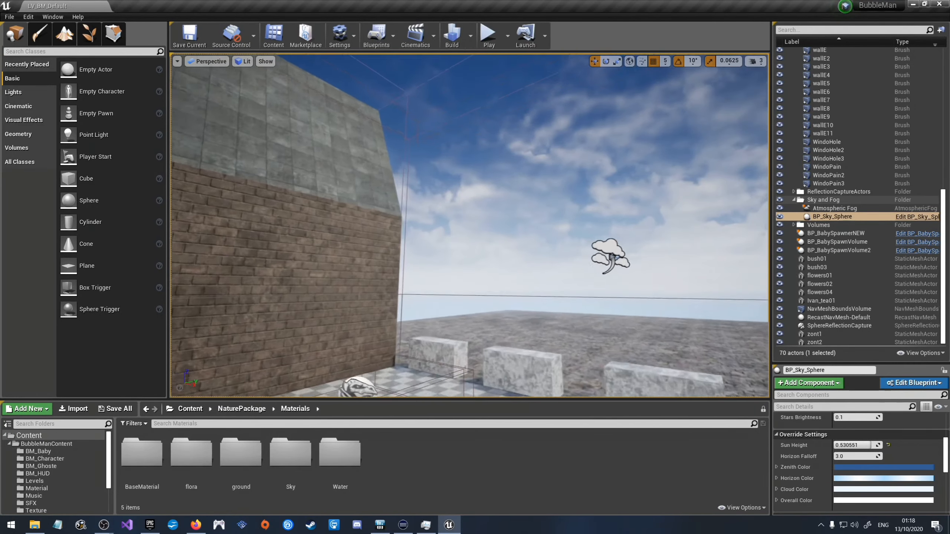
{"action": "right_click_drag", "start_coordinate": [470, 225], "coordinate": [574, 234]}
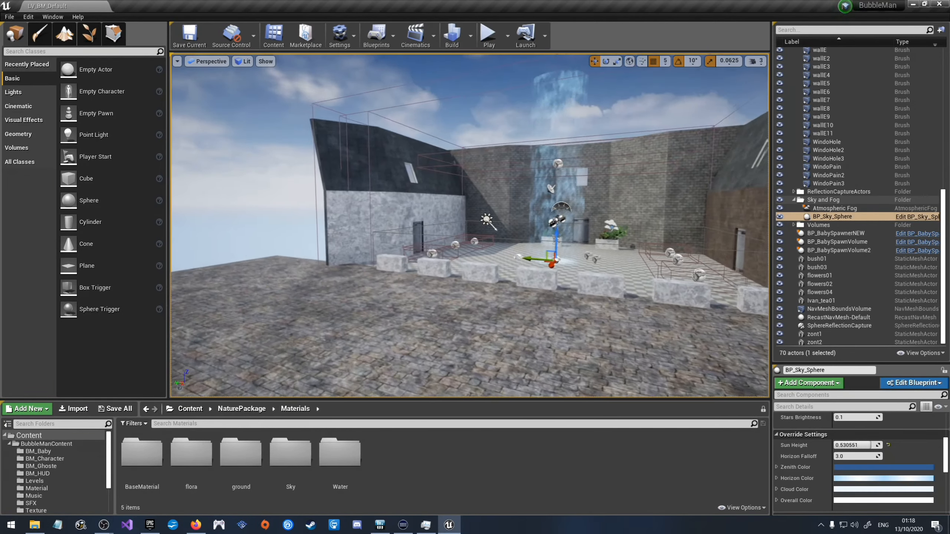
{"action": "right_click_drag", "start_coordinate": [470, 225], "coordinate": [434, 225]}
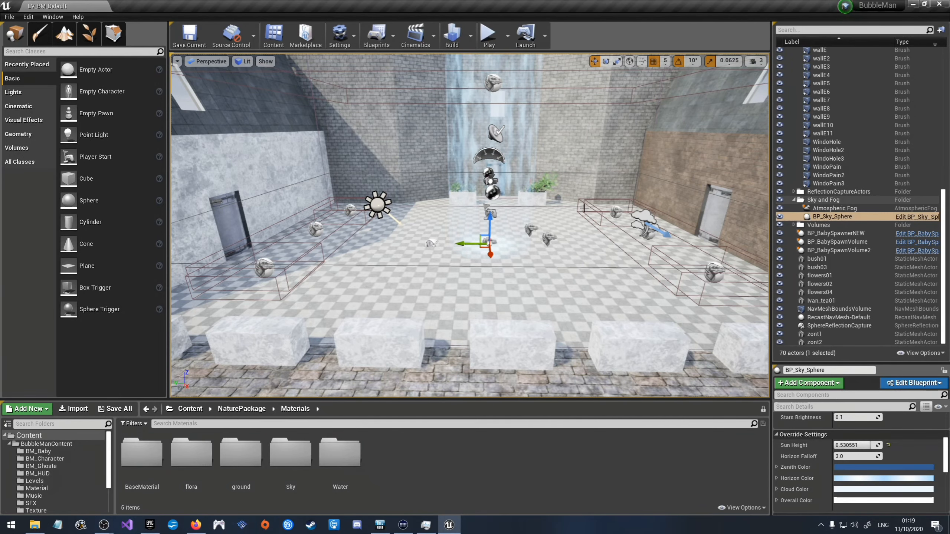
Step: Inspect the court from inside, from the front bollards to the pale stone wall with its door and slate roof
{"action": "key", "text": "w"}
{"action": "right_click_drag", "start_coordinate": [583, 209], "coordinate": [724, 224]}
{"action": "key", "text": "s"}
{"action": "key", "text": "w"}
{"action": "key", "text": "w"}
{"action": "key", "text": "f"}
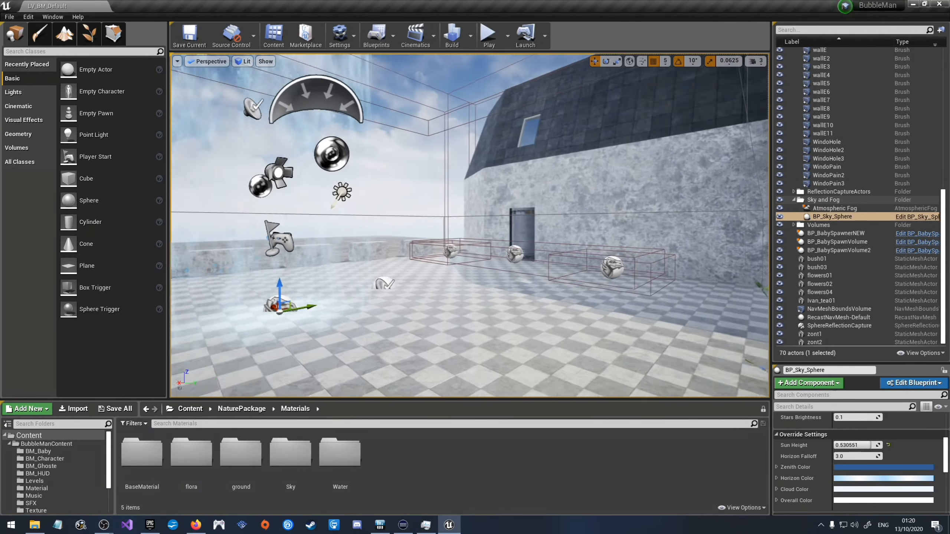